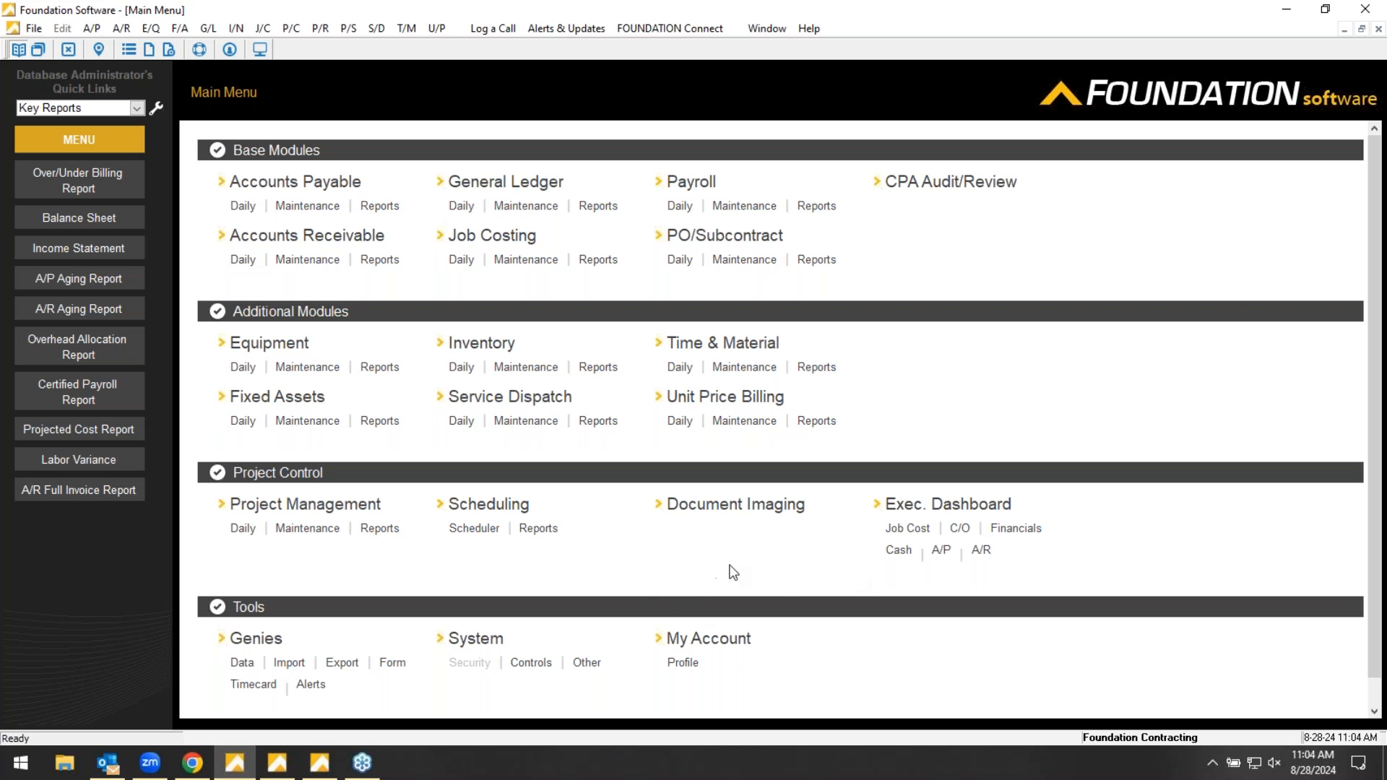
- Open the Executive Dashboard and examine the estimated and actual contract, cost and profit bars under Job Costs
{"action": "left_click", "coordinate": [933, 509]}
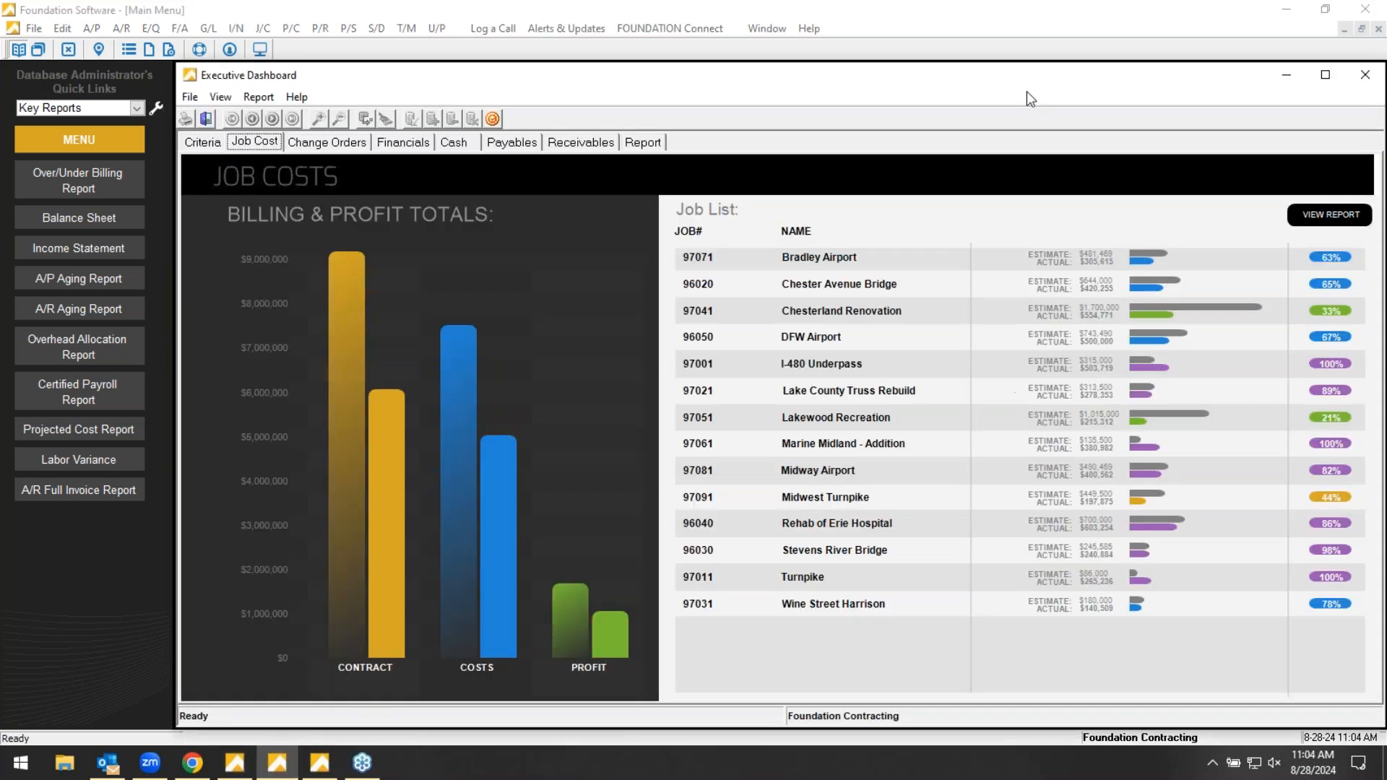
{"action": "left_click", "coordinate": [1128, 56]}
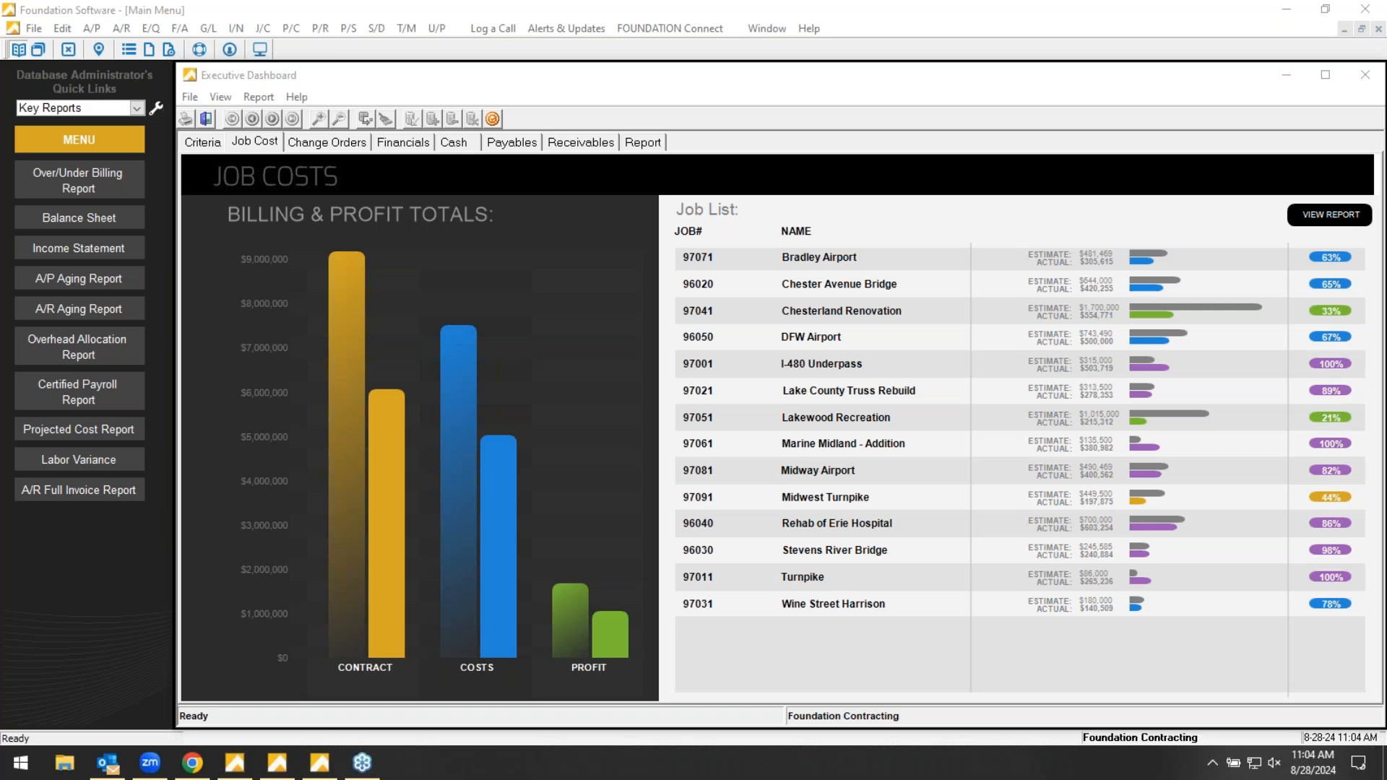
{"action": "left_click", "coordinate": [513, 374]}
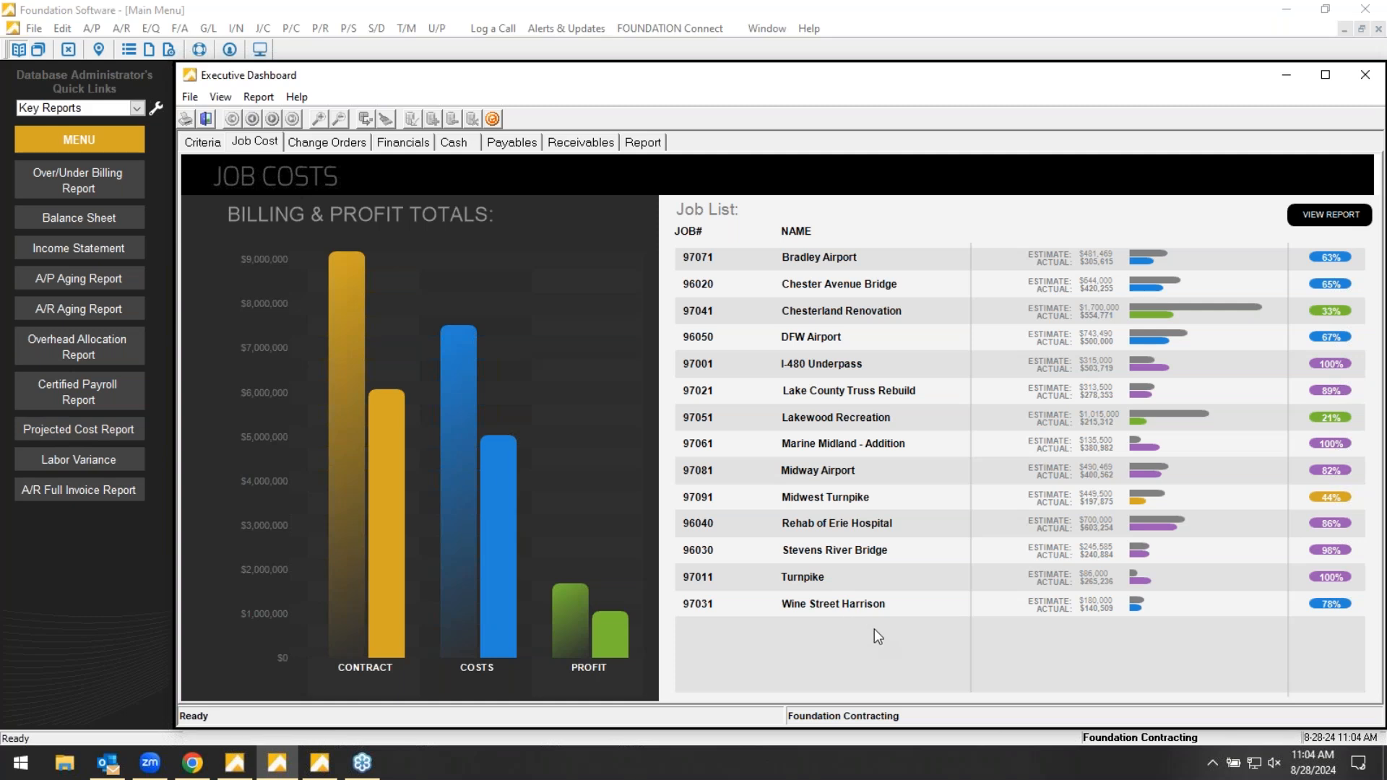
{"action": "mouse_move", "coordinate": [352, 291]}
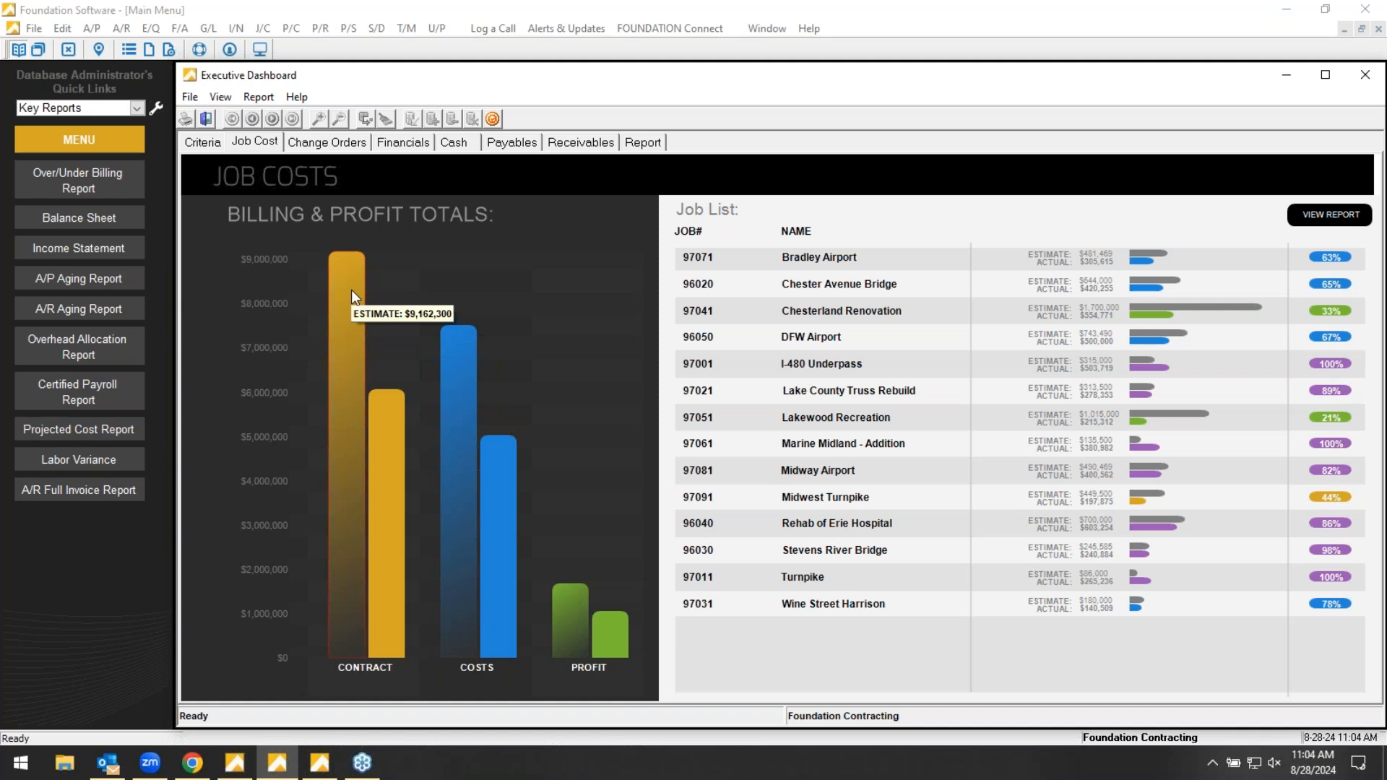
{"action": "mouse_move", "coordinate": [388, 444]}
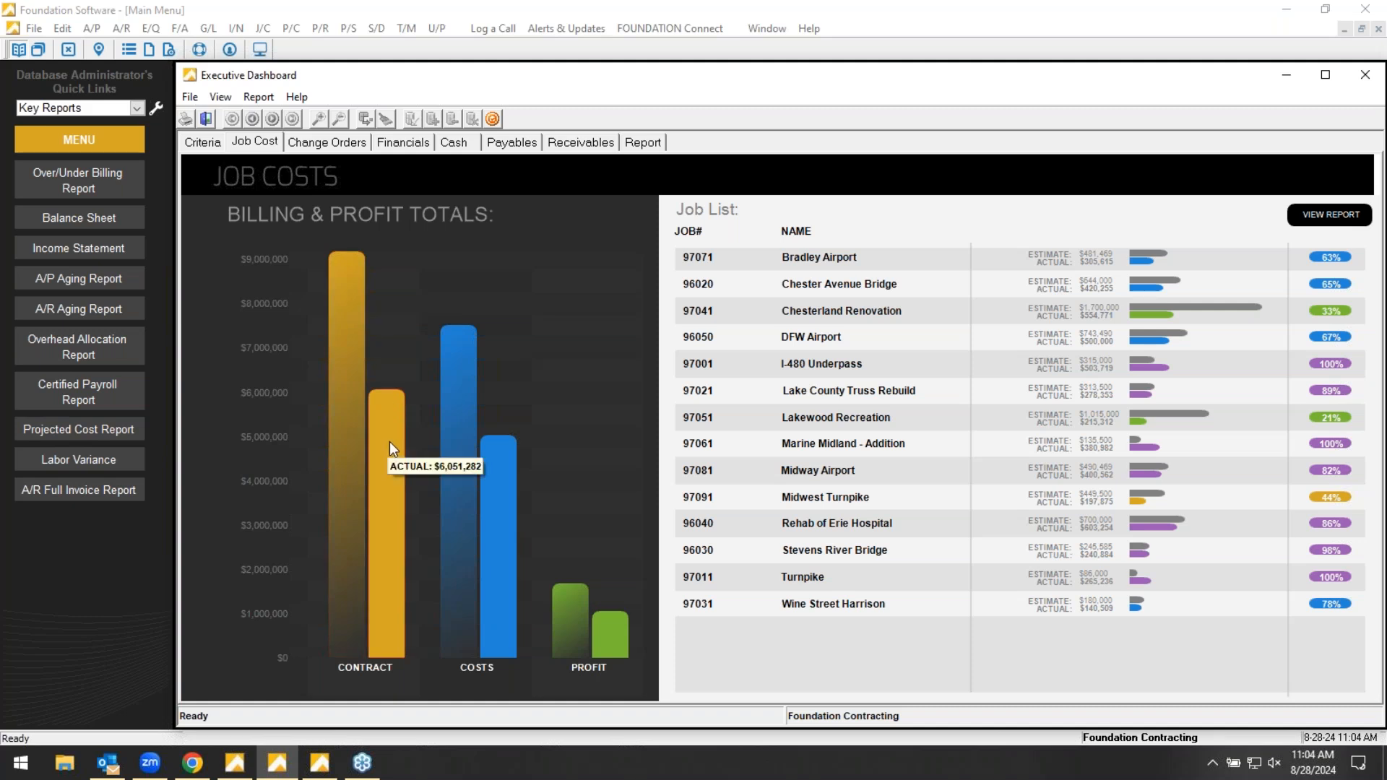
{"action": "mouse_move", "coordinate": [452, 384]}
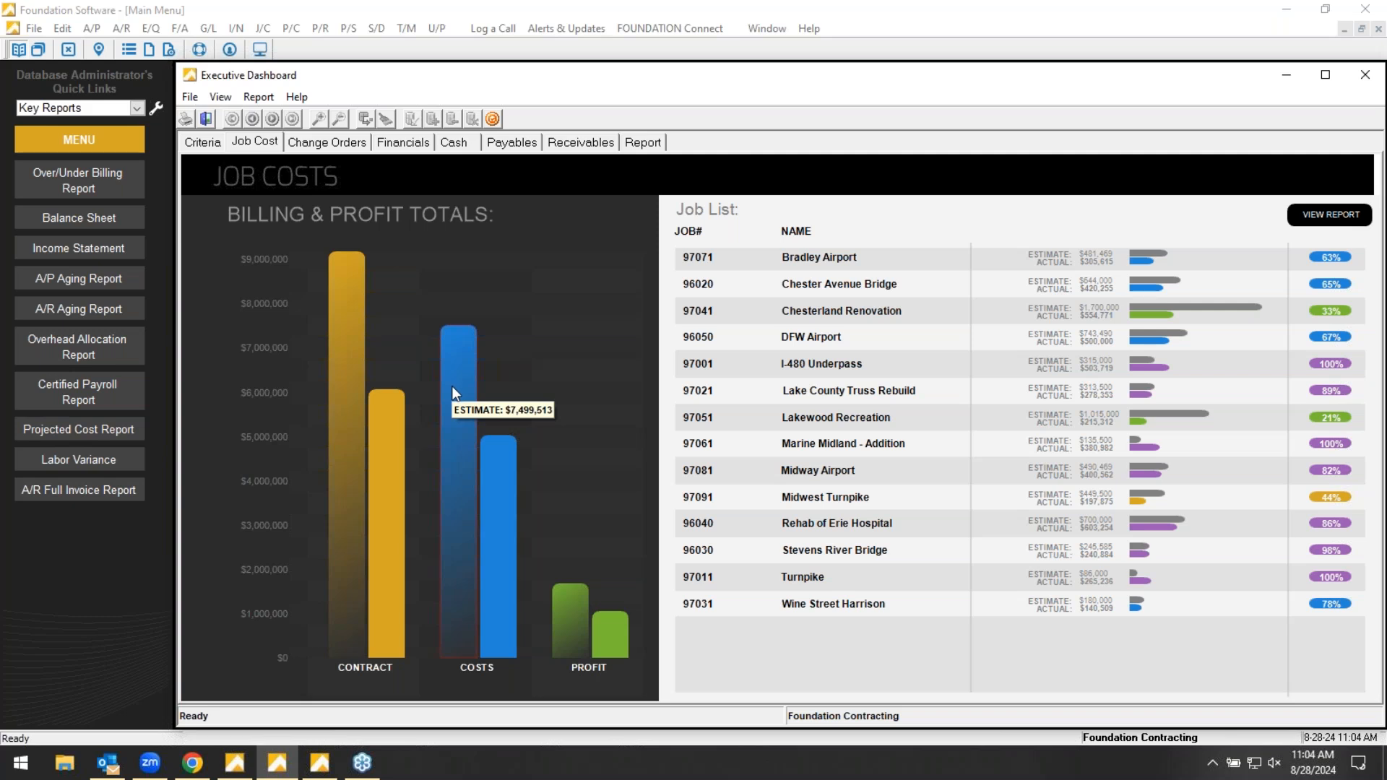
{"action": "mouse_move", "coordinate": [509, 469]}
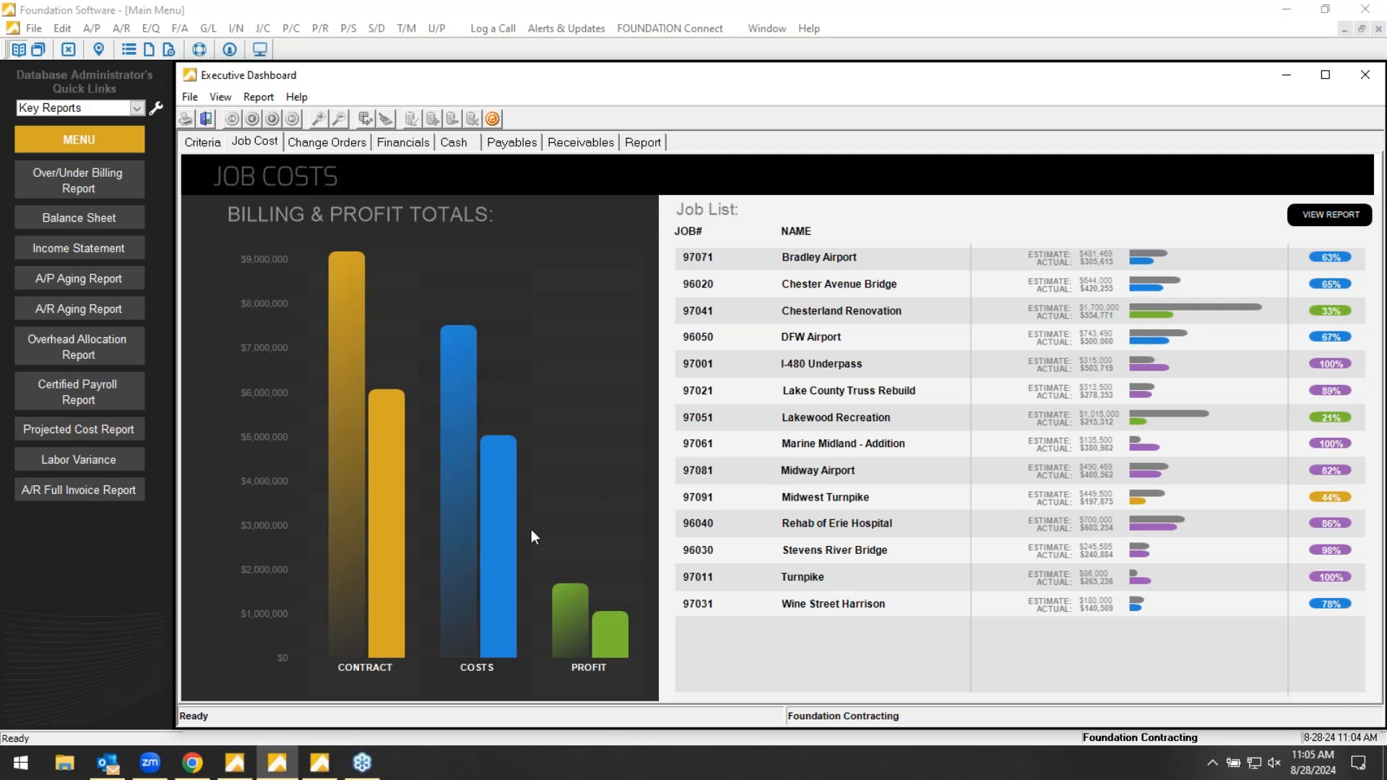
{"action": "mouse_move", "coordinate": [563, 612]}
- View the Job Cost Detail report from the dashboard and drill down into the job summary for 97091 Midwest Turnpike
{"action": "left_click", "coordinate": [1310, 217]}
{"action": "scroll", "coordinate": [1372, 305], "scroll_direction": "up", "scroll_amount": 1}
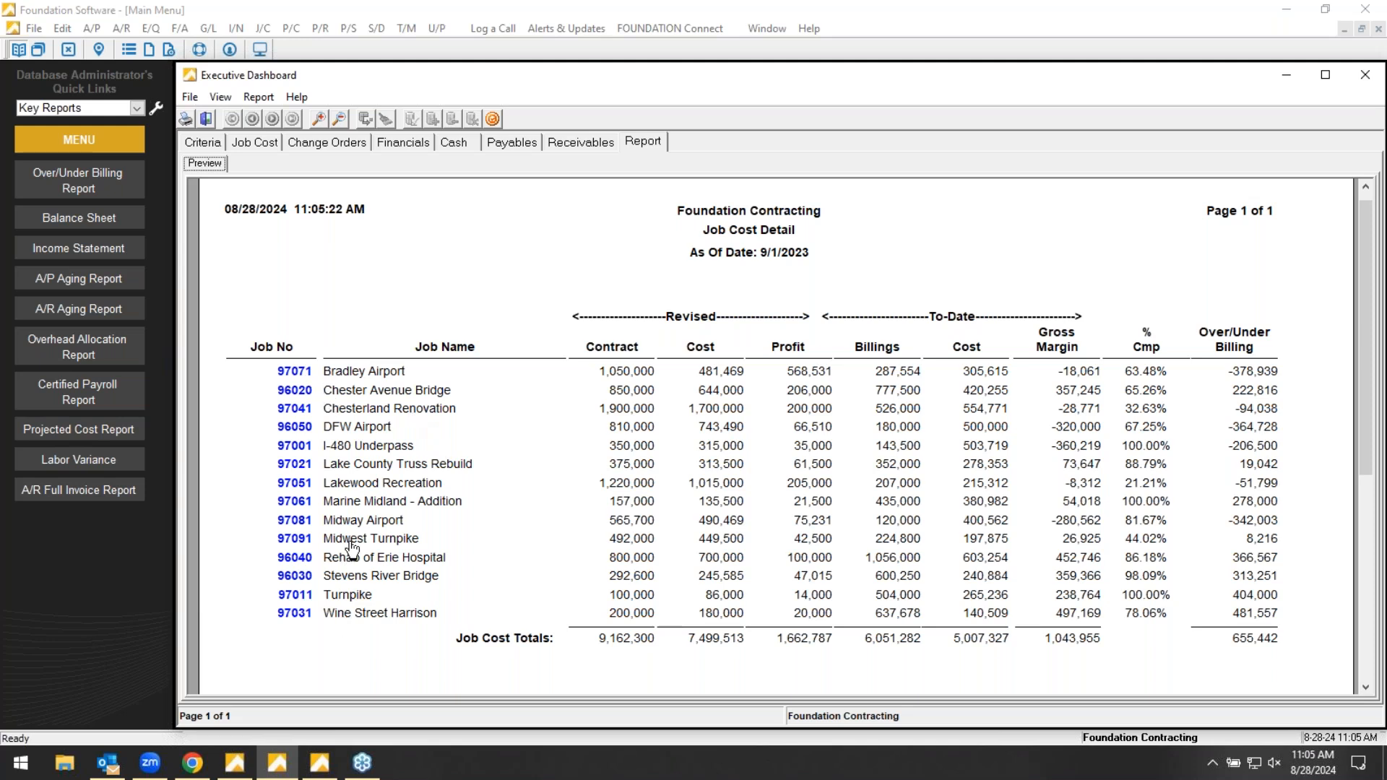
{"action": "left_click", "coordinate": [289, 539]}
{"action": "left_click_drag", "start_coordinate": [1366, 337], "coordinate": [1363, 375]}
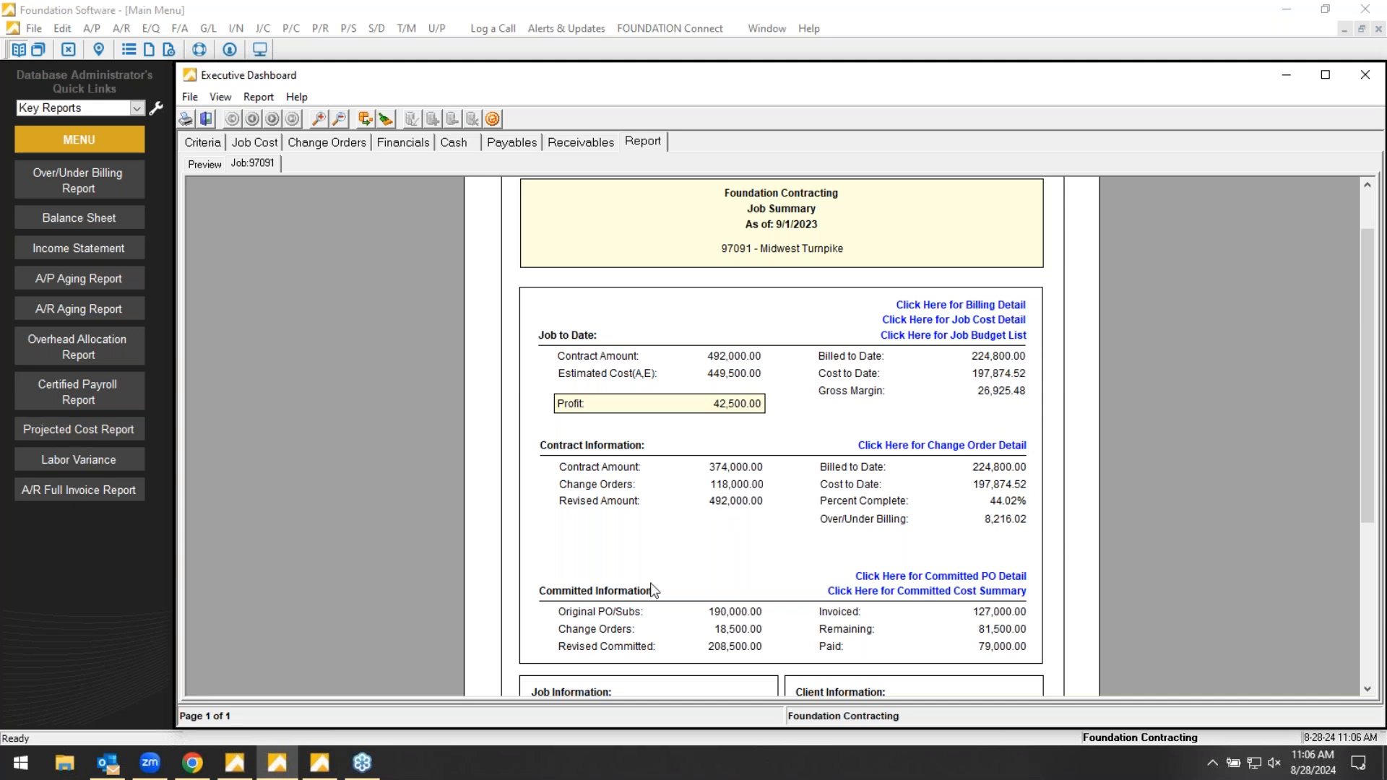
{"action": "left_click_drag", "start_coordinate": [1367, 512], "coordinate": [1371, 505]}
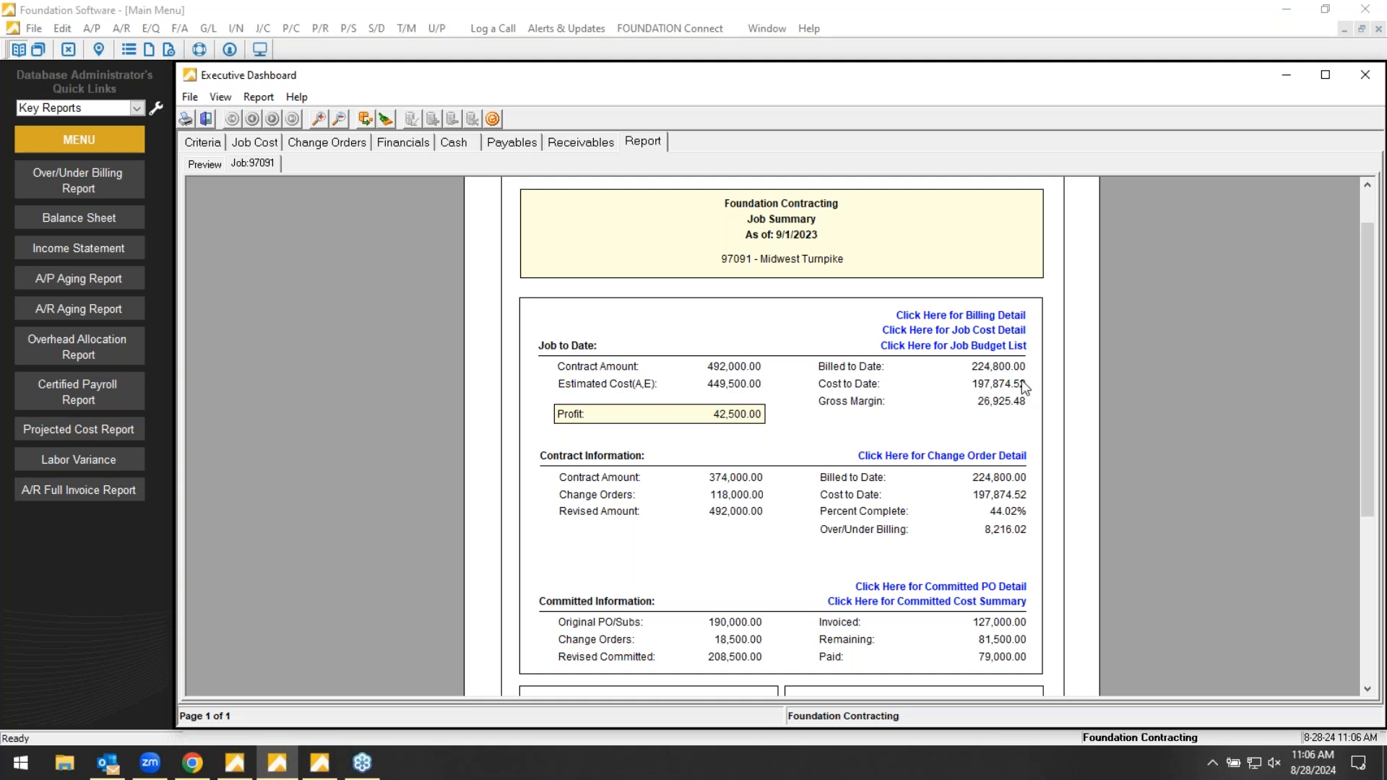
- Drill into the job cost detail by cost code, enlarge it, and expand cost code 2010 Subsurface Investigation into its cost classes
{"action": "left_click", "coordinate": [962, 332]}
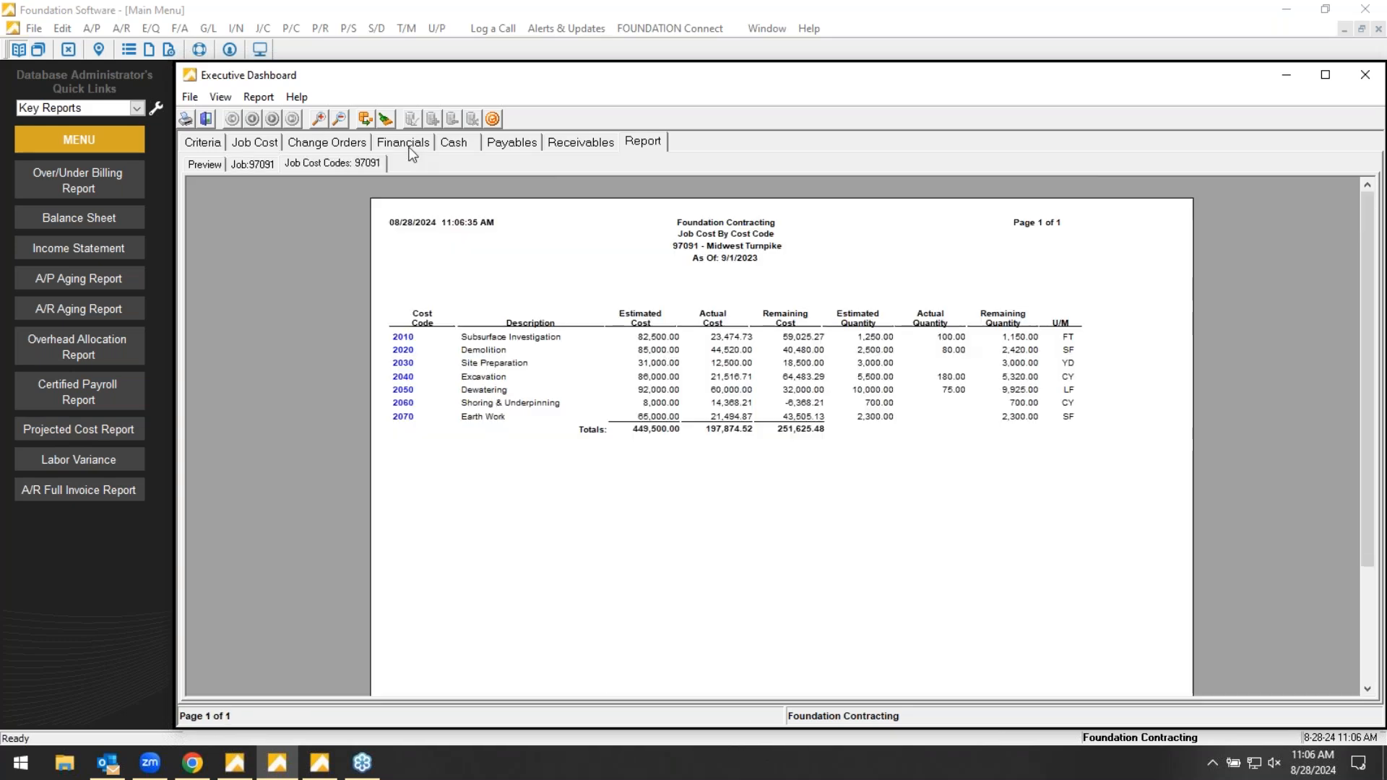
{"action": "left_click", "coordinate": [320, 118]}
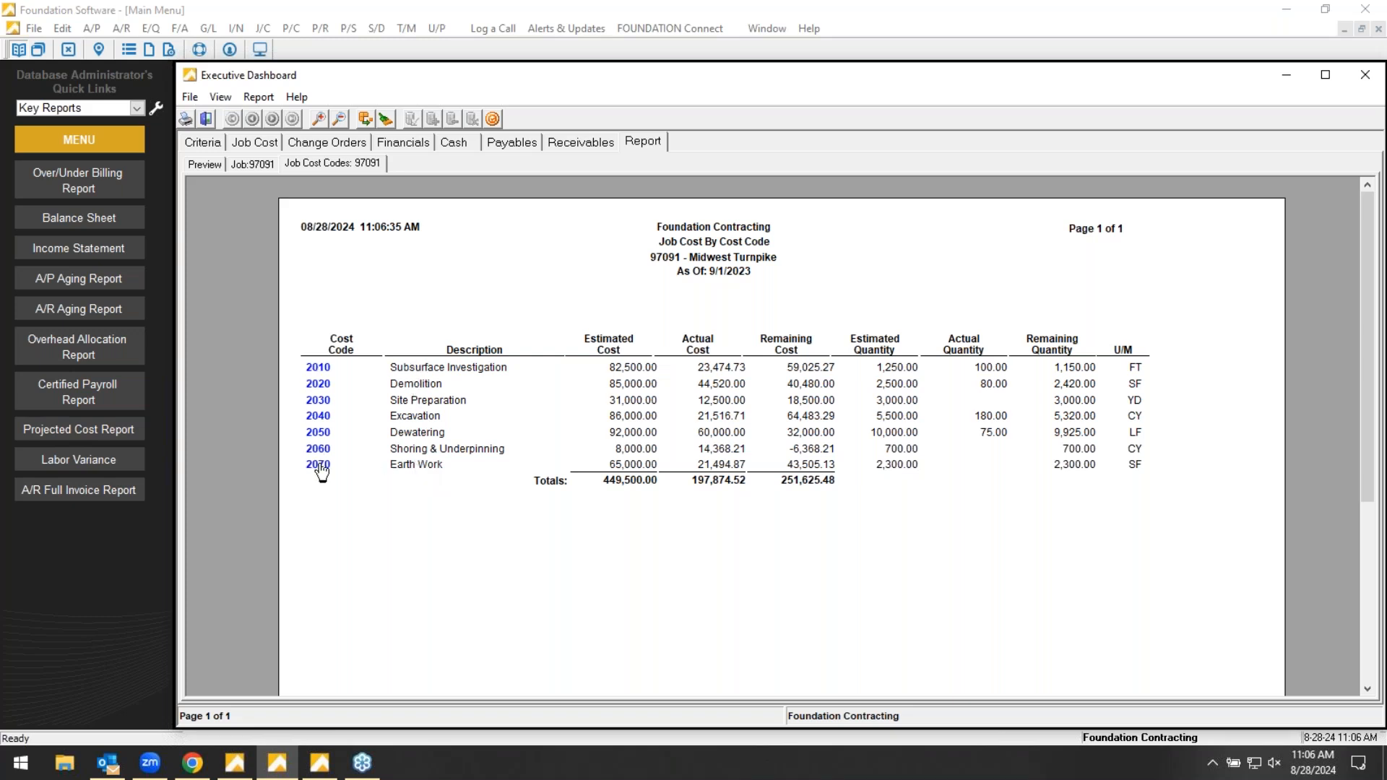
{"action": "left_click", "coordinate": [318, 369]}
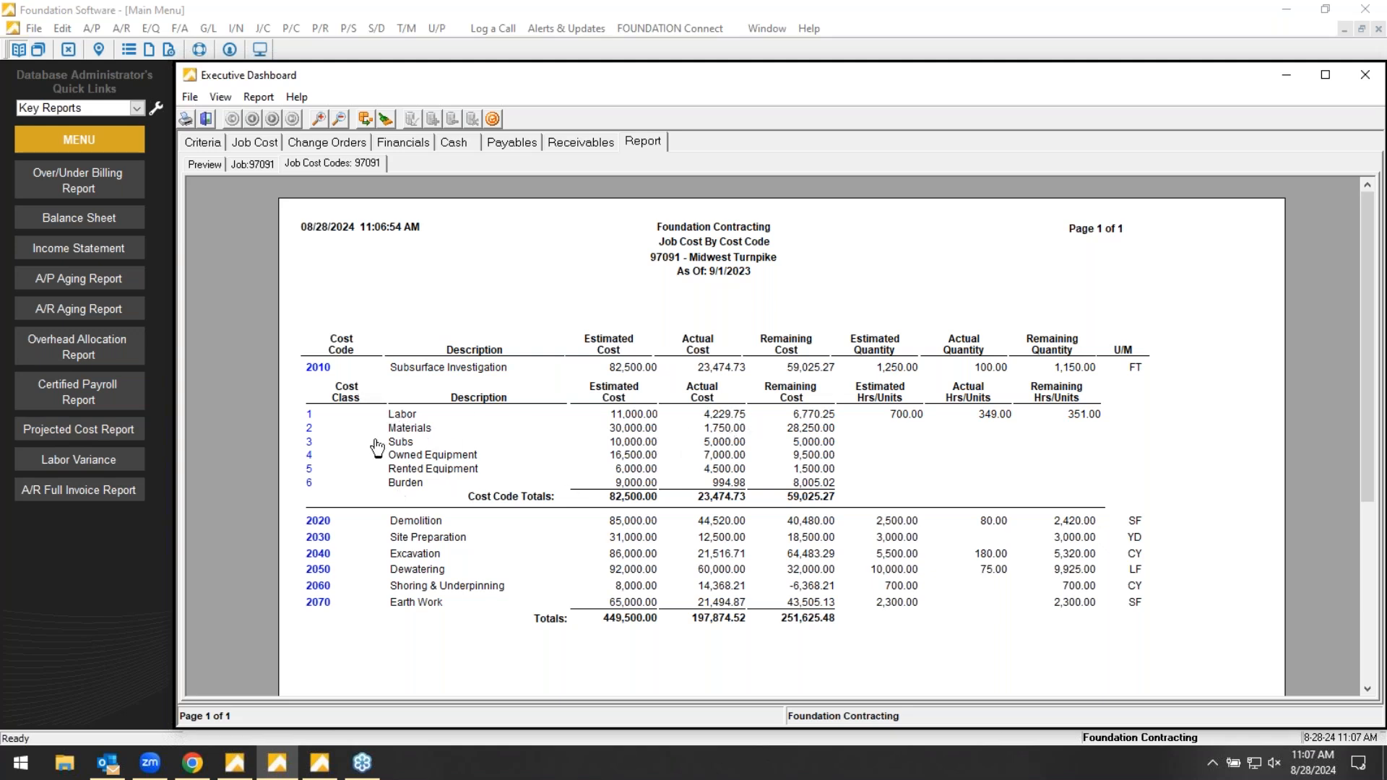
- Expand and collapse the cost class breakdowns of 2020 Demolition and 2030 Site Preparation
{"action": "left_click", "coordinate": [317, 520]}
{"action": "left_click", "coordinate": [316, 521]}
{"action": "left_click", "coordinate": [318, 537]}
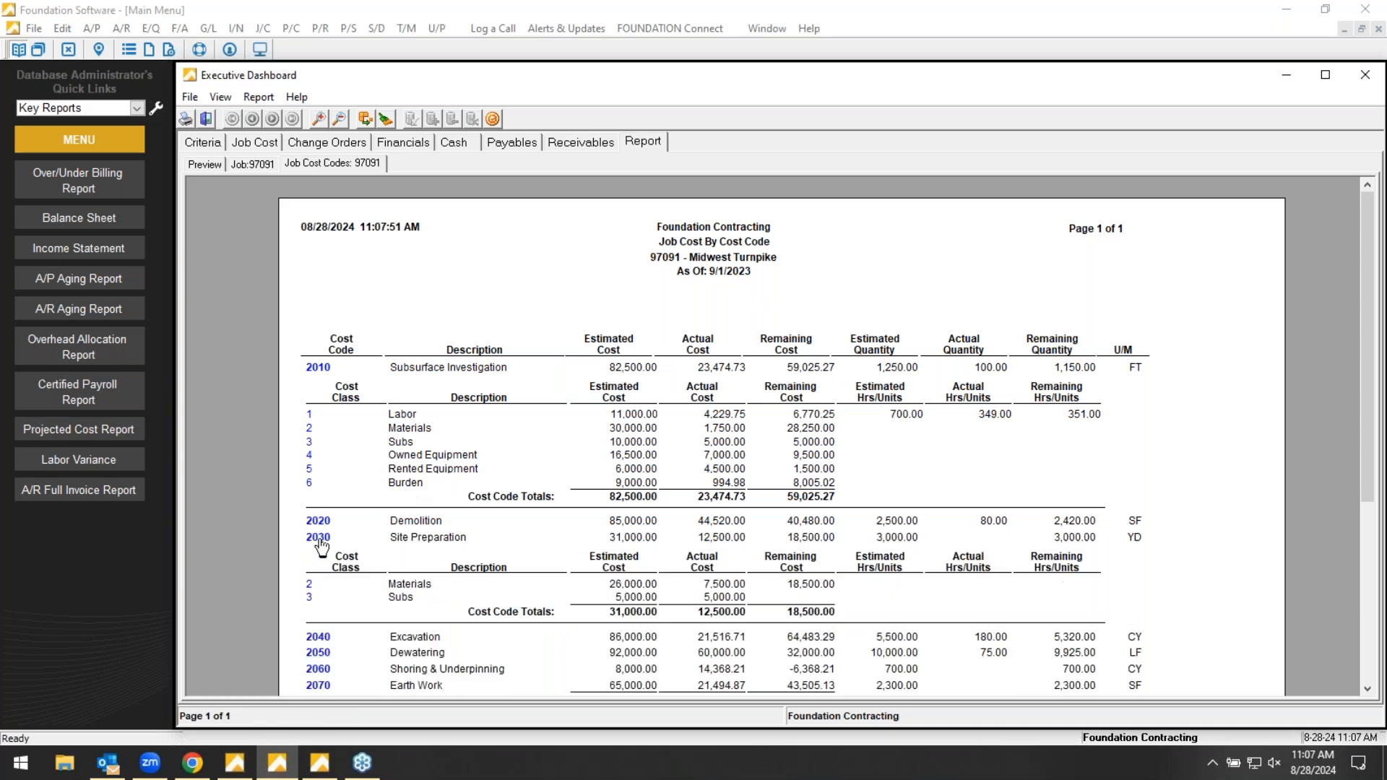
{"action": "left_click", "coordinate": [318, 537]}
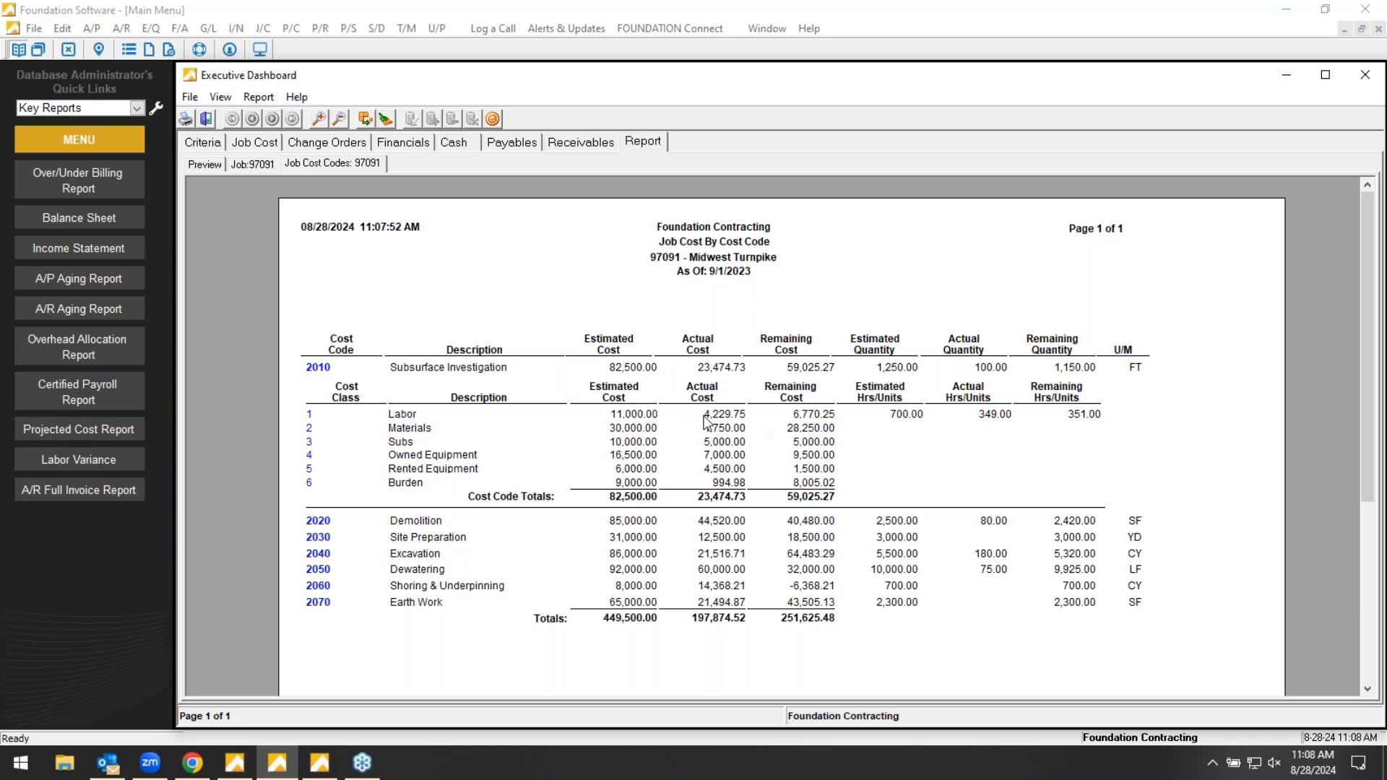
- Inspect the Labor cost history detail of cost code 2010 at a larger size and return to the cost code report
{"action": "double_click", "coordinate": [309, 414]}
{"action": "left_click", "coordinate": [318, 122]}
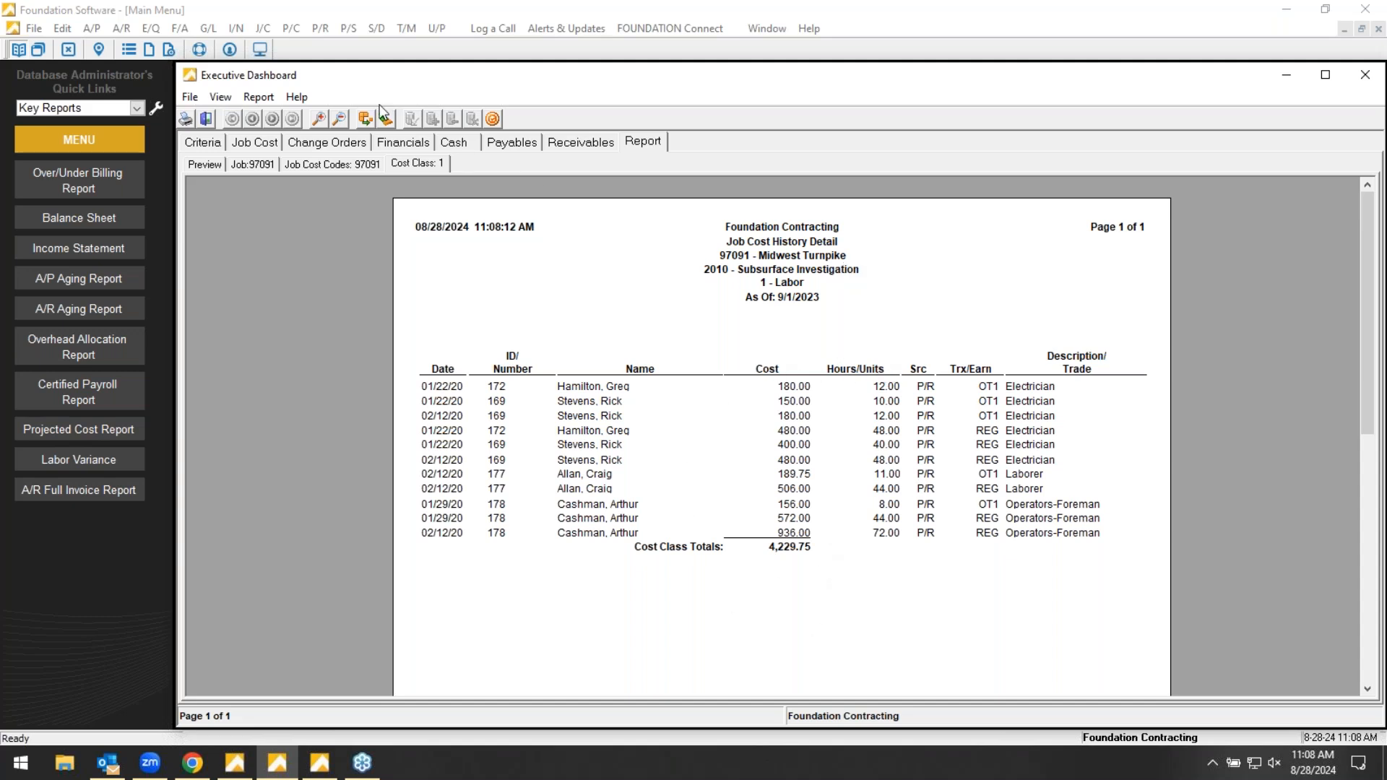
{"action": "left_click", "coordinate": [364, 122]}
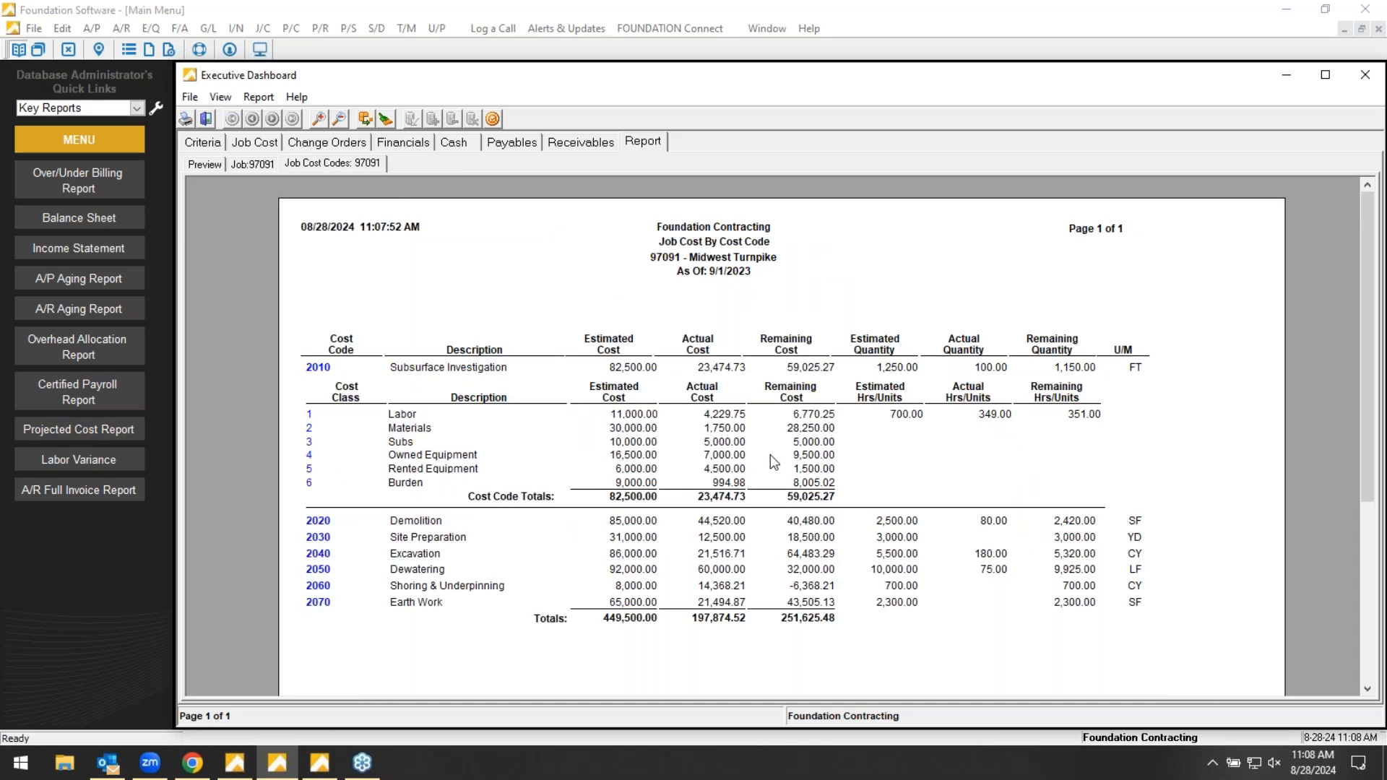
- Drill into the Materials cost history of cost code 2010 and open an enlarged invoice detail report for A/P transaction 302
{"action": "left_click", "coordinate": [309, 428]}
{"action": "left_click", "coordinate": [318, 118]}
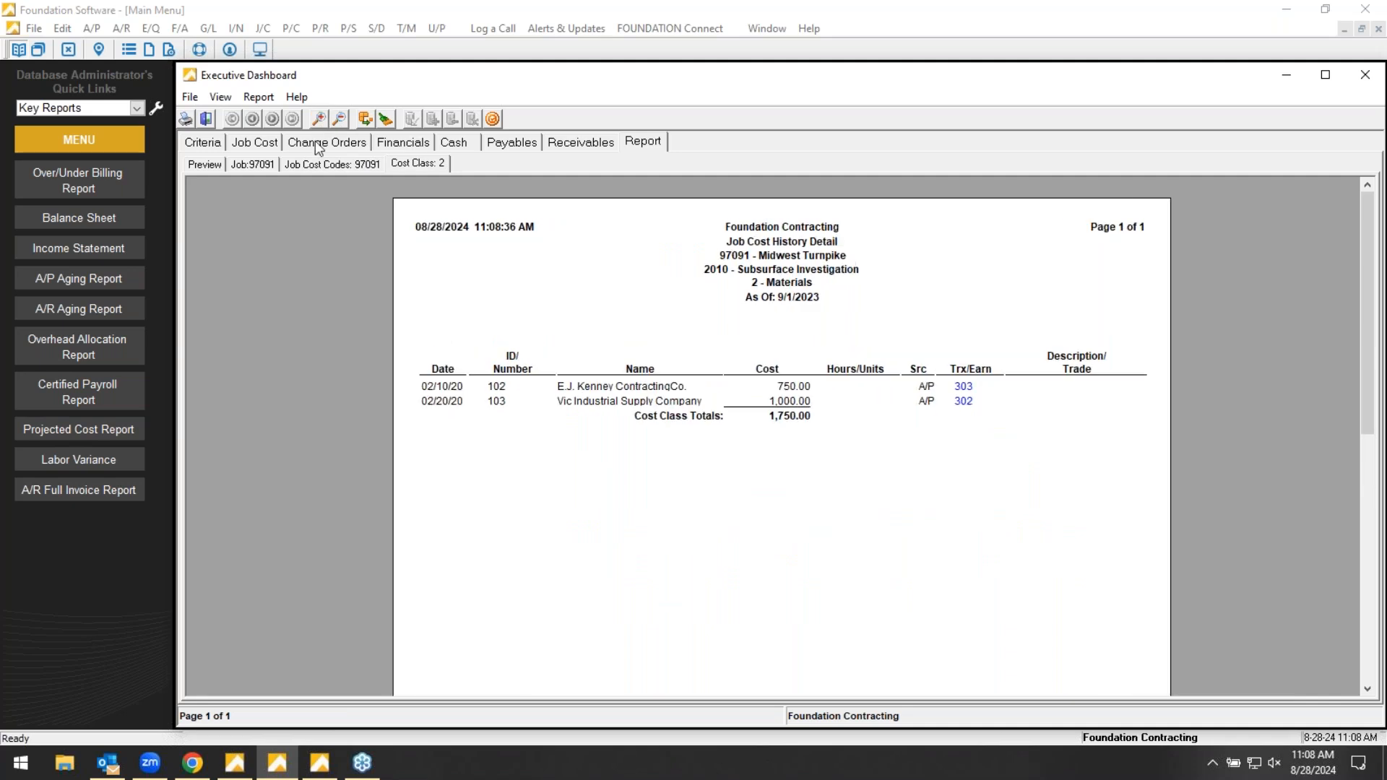
{"action": "left_click", "coordinate": [964, 402]}
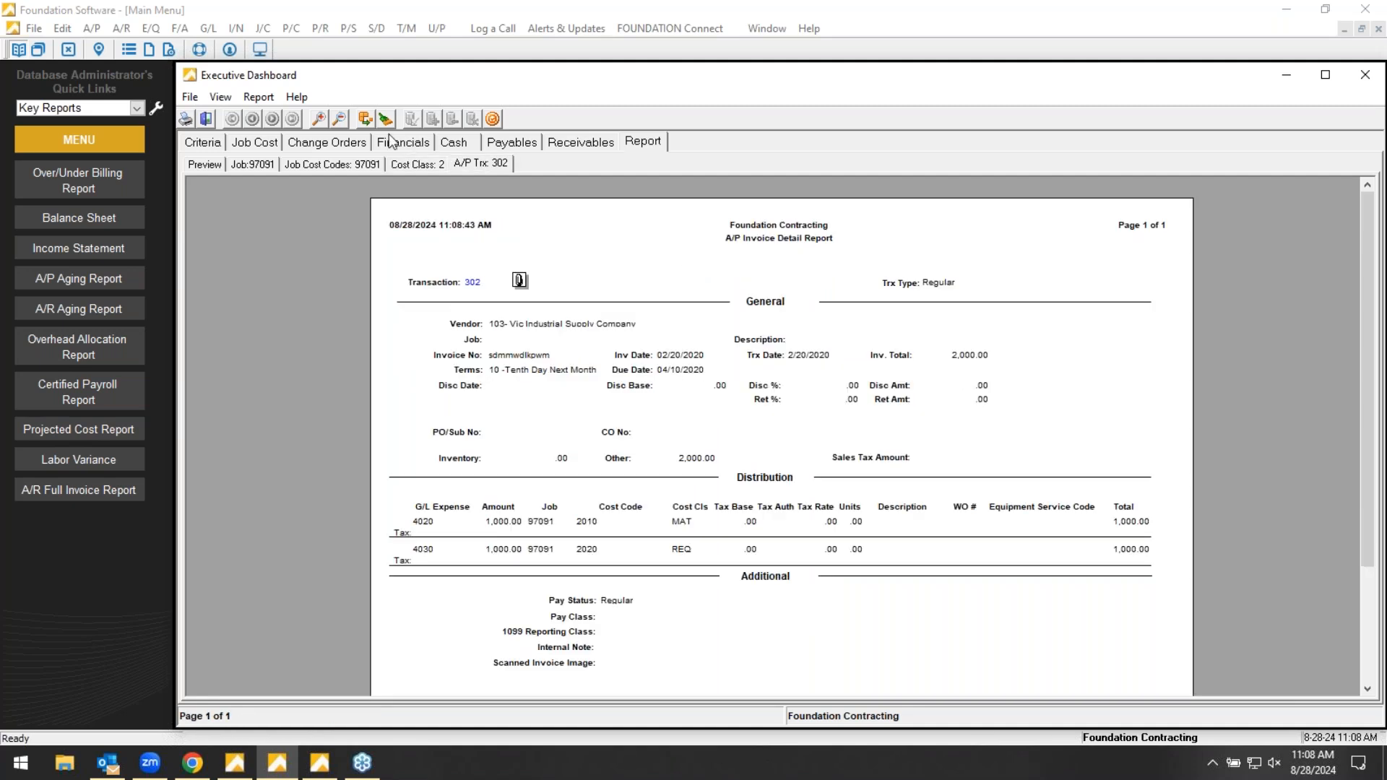
{"action": "left_click", "coordinate": [318, 119]}
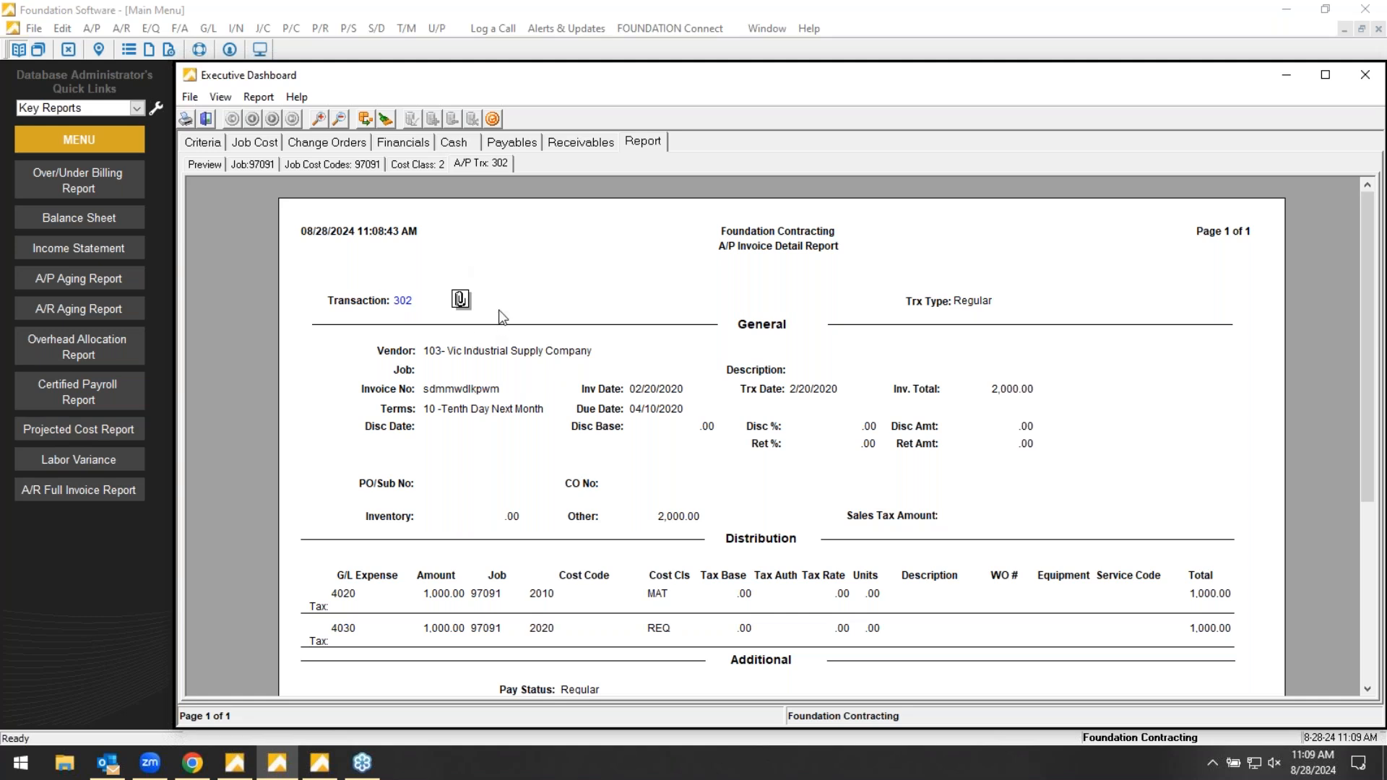
- Open the invoice image attached to A/P transaction 302, review its order information, and close the document viewer
{"action": "left_click", "coordinate": [460, 301]}
{"action": "scroll", "coordinate": [782, 340], "scroll_direction": "up", "scroll_amount": 3}
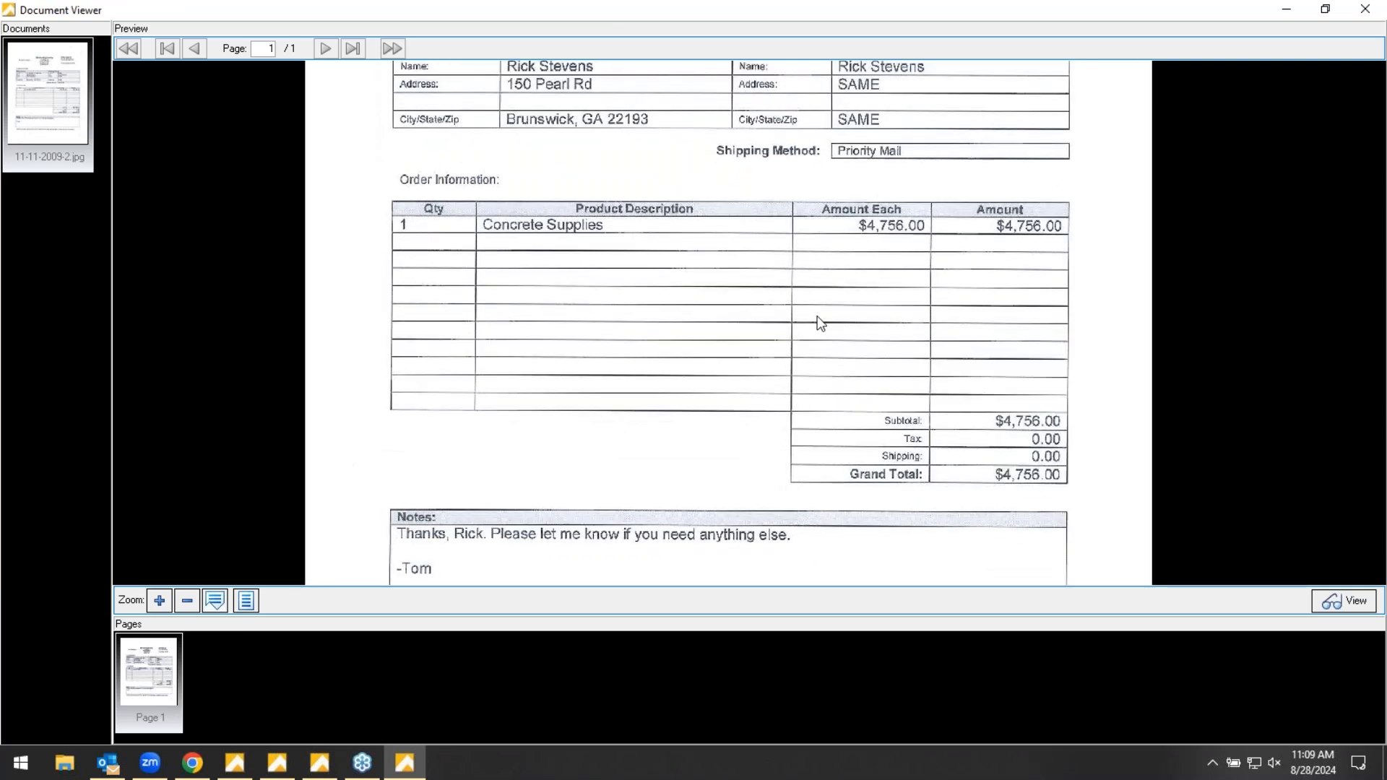
{"action": "scroll", "coordinate": [826, 361], "scroll_direction": "up", "scroll_amount": 2}
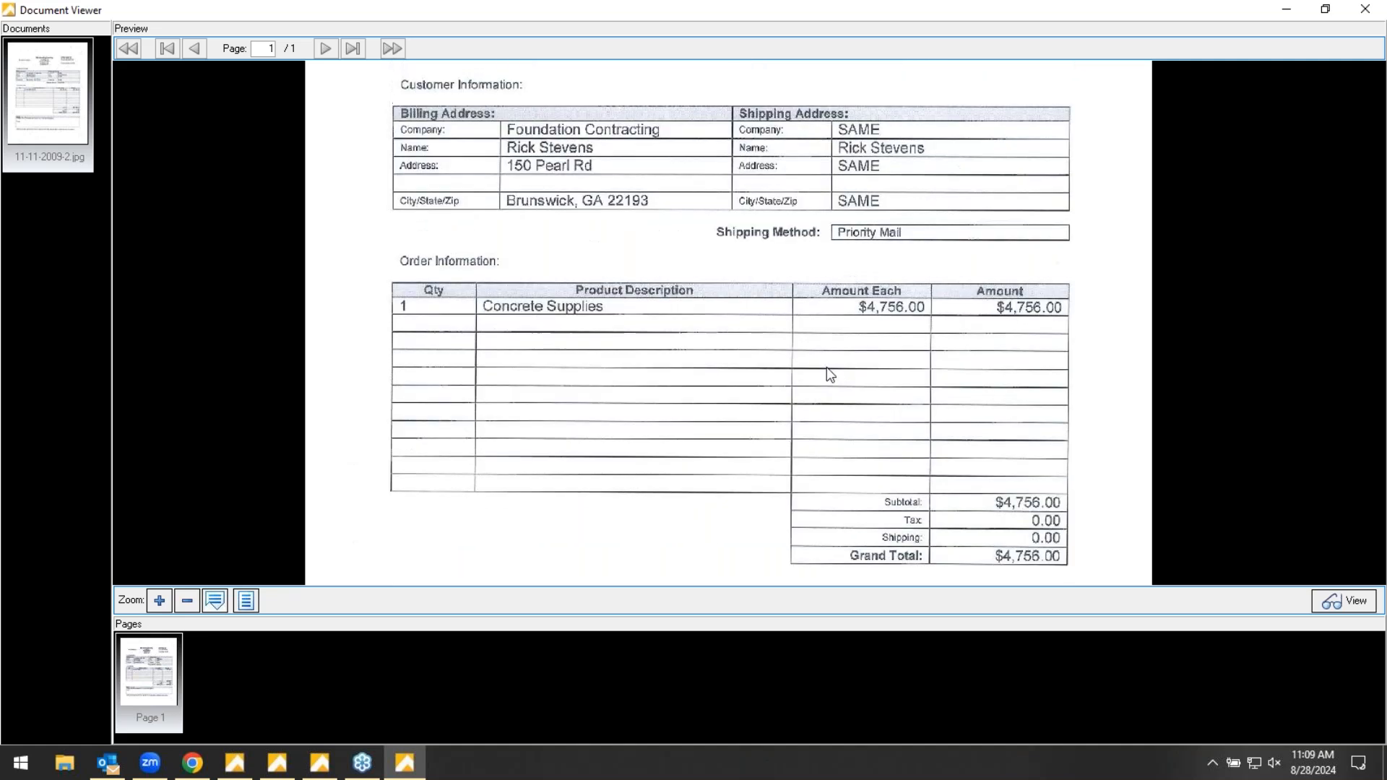
{"action": "scroll", "coordinate": [831, 372], "scroll_direction": "down", "scroll_amount": 1}
{"action": "scroll", "coordinate": [833, 372], "scroll_direction": "up", "scroll_amount": 1}
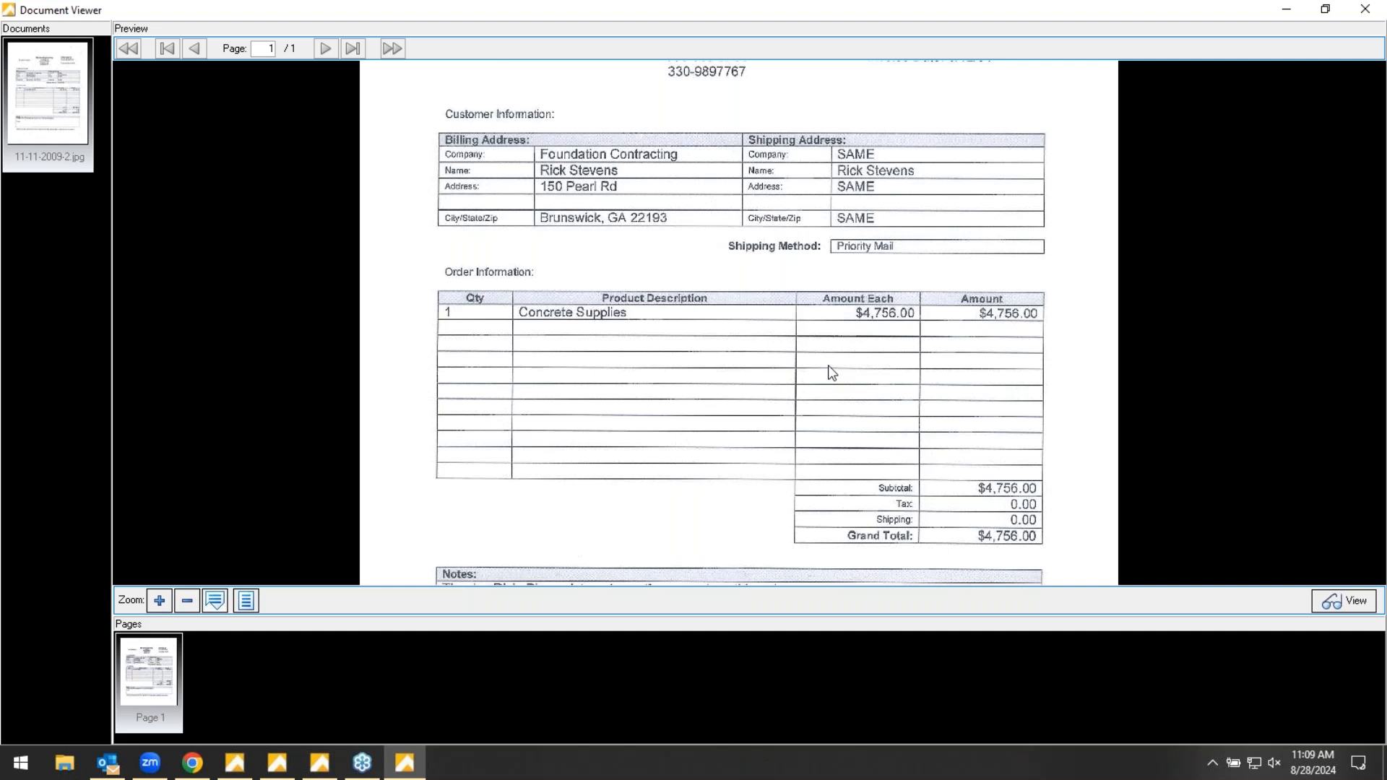
{"action": "left_click", "coordinate": [1366, 10]}
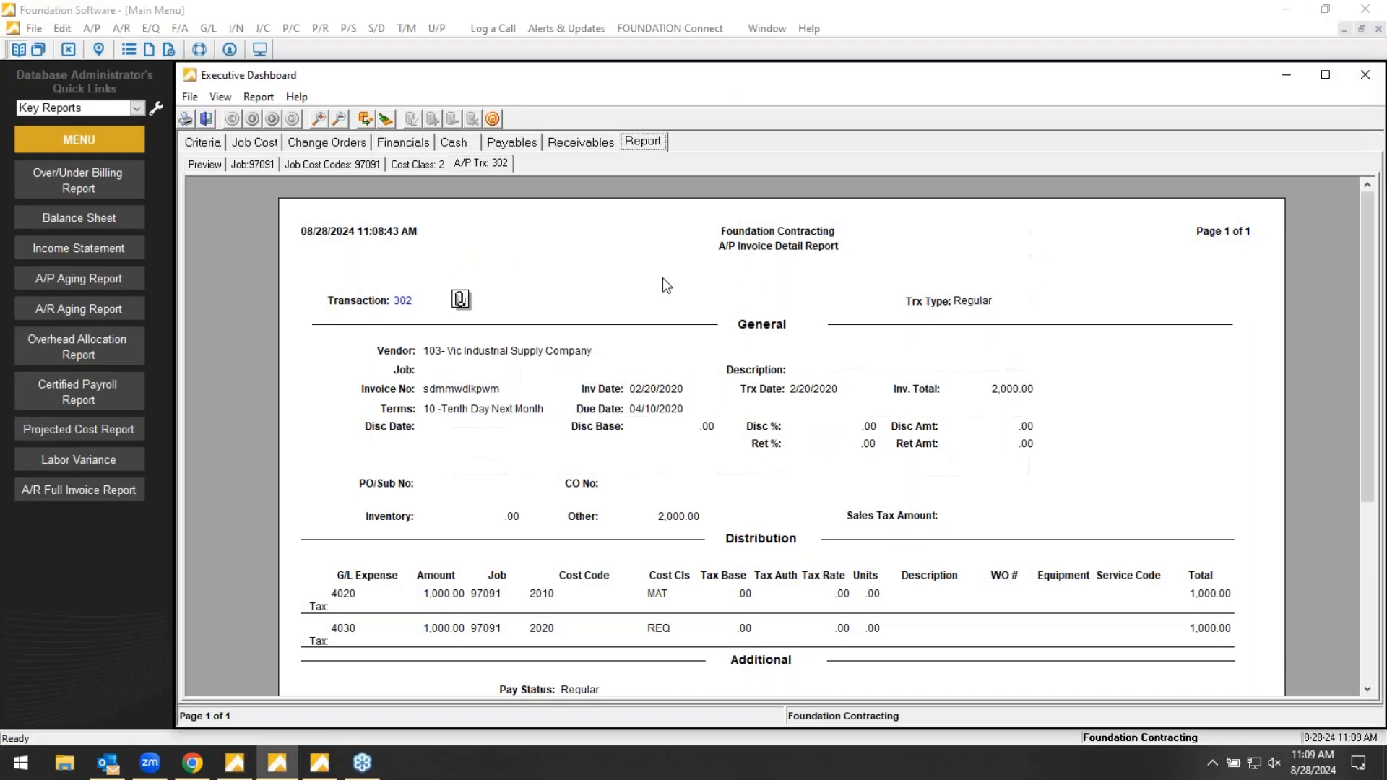
- Back out of the drill-down reports and return to the Job Cost dashboard
{"action": "left_click", "coordinate": [365, 117]}
{"action": "left_click", "coordinate": [366, 117]}
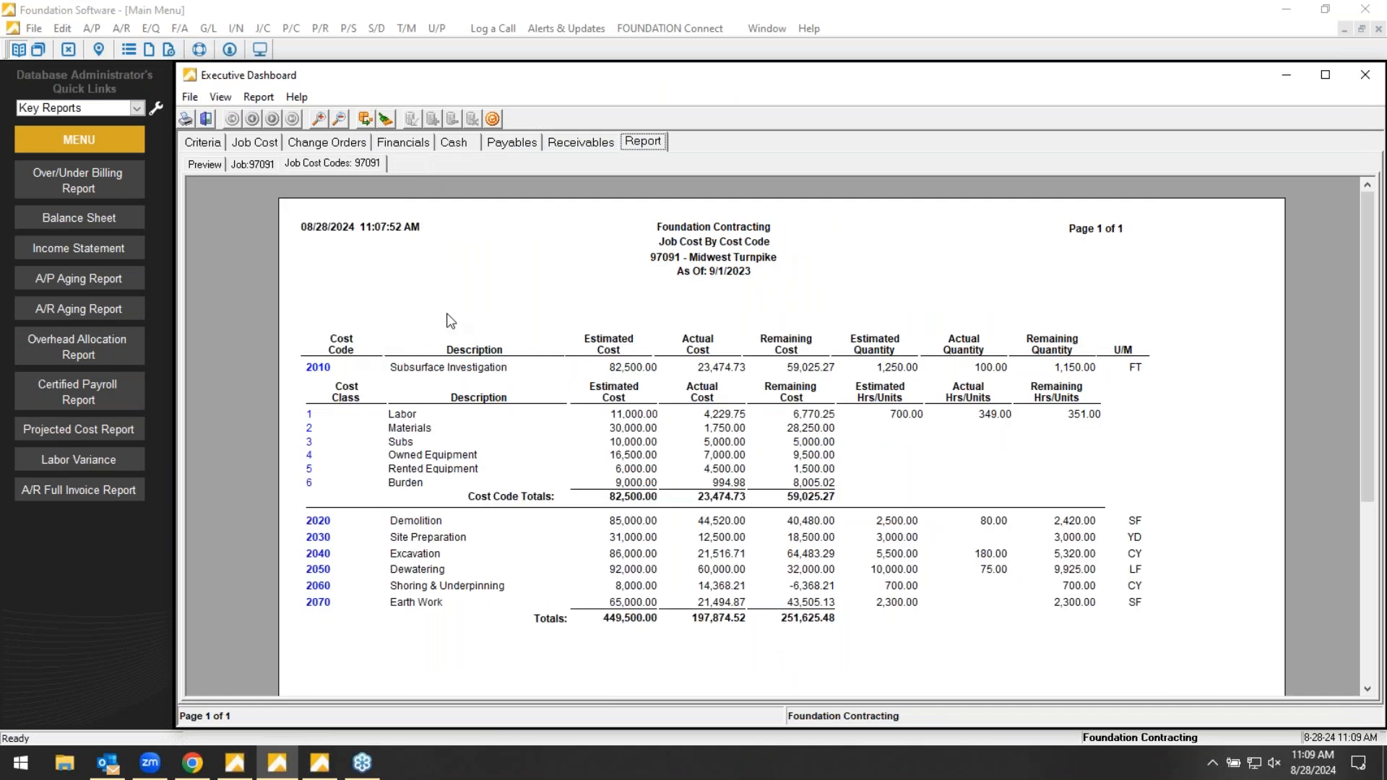
{"action": "left_click", "coordinate": [366, 119]}
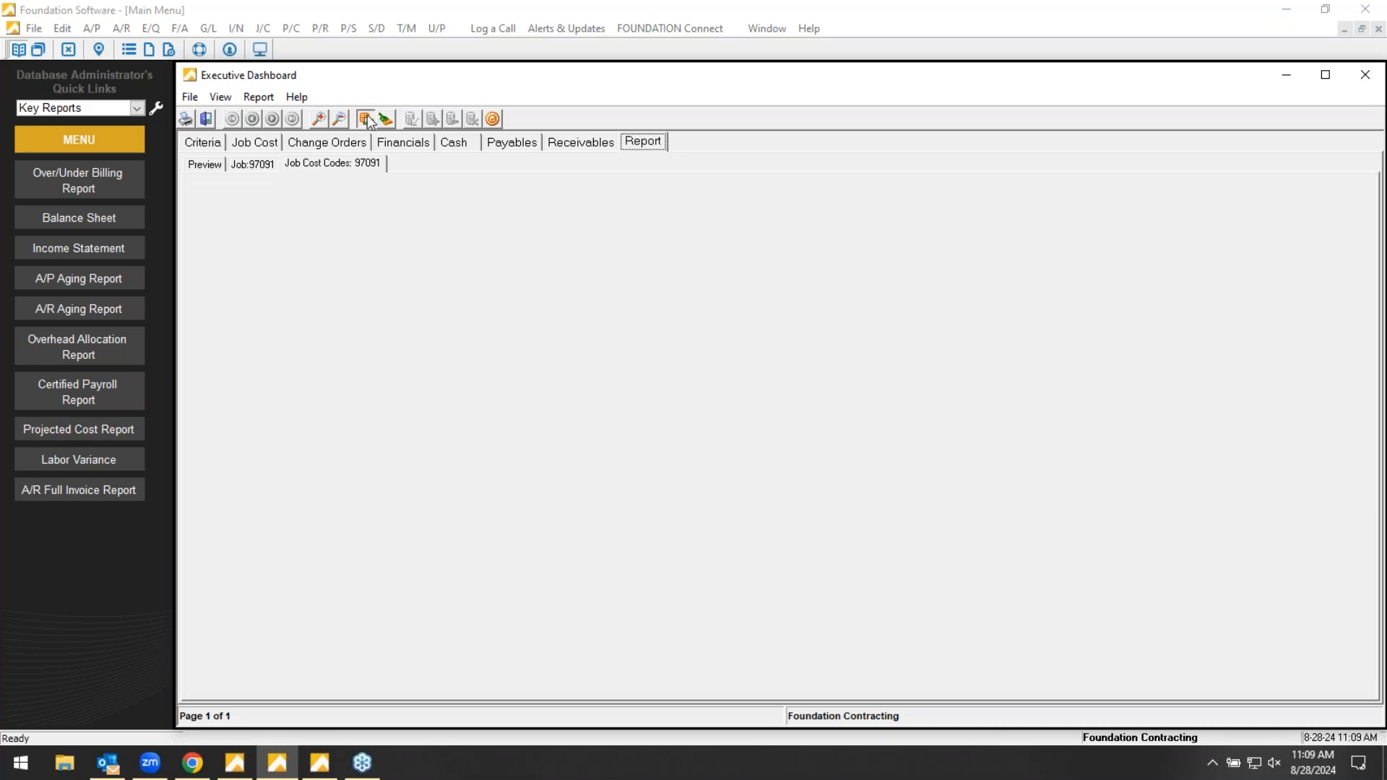
{"action": "left_click", "coordinate": [244, 142]}
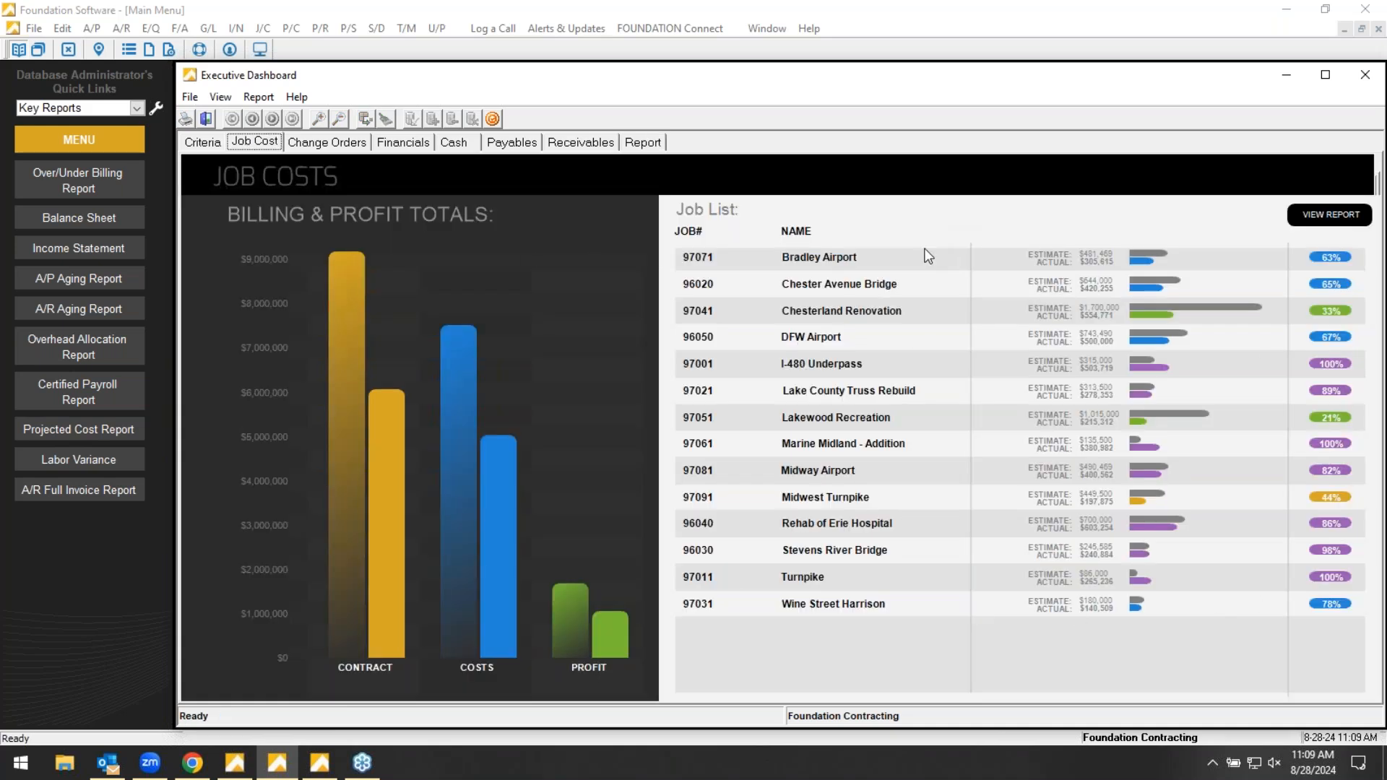
- Switch to the main menu window, open the Job Costing Over/Under Billing report, and generate it with the existing criteria
{"action": "left_click", "coordinate": [234, 764]}
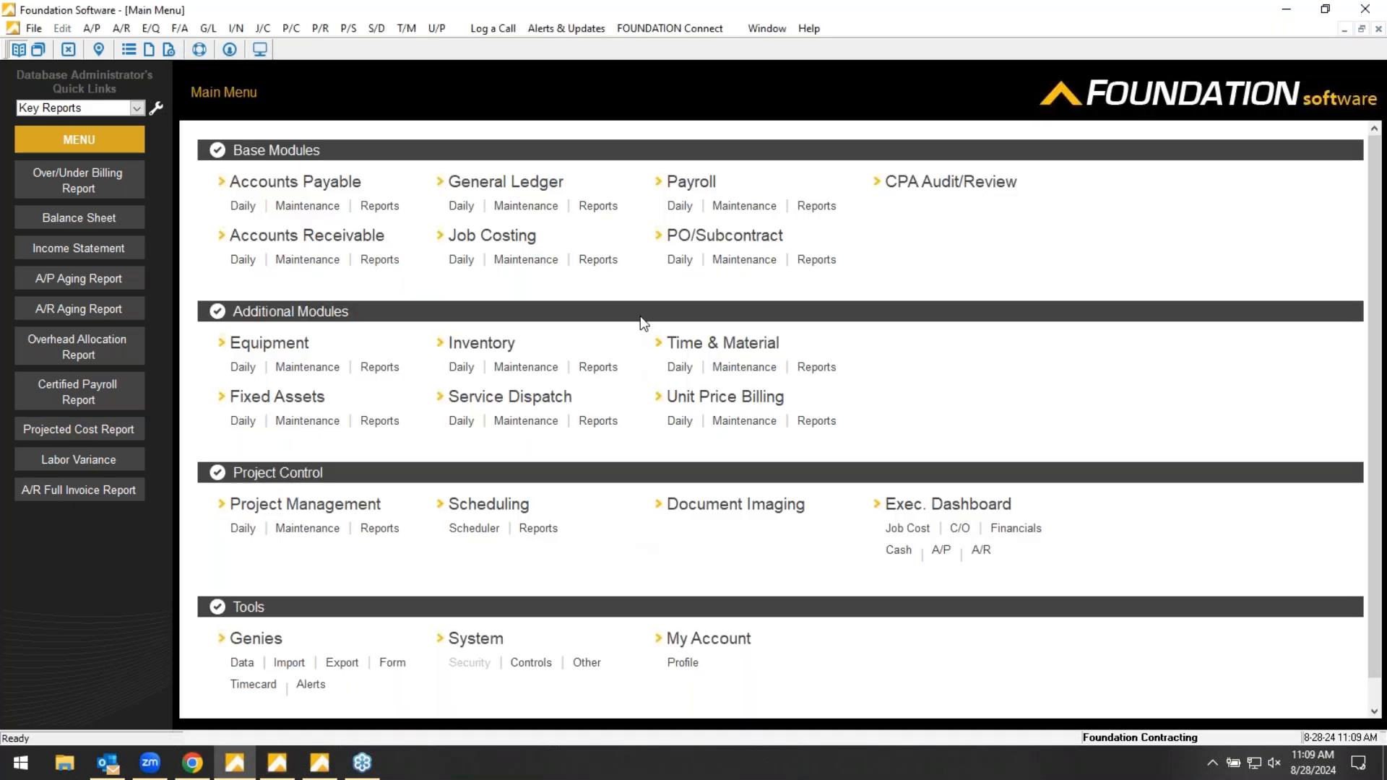
{"action": "left_click", "coordinate": [599, 261]}
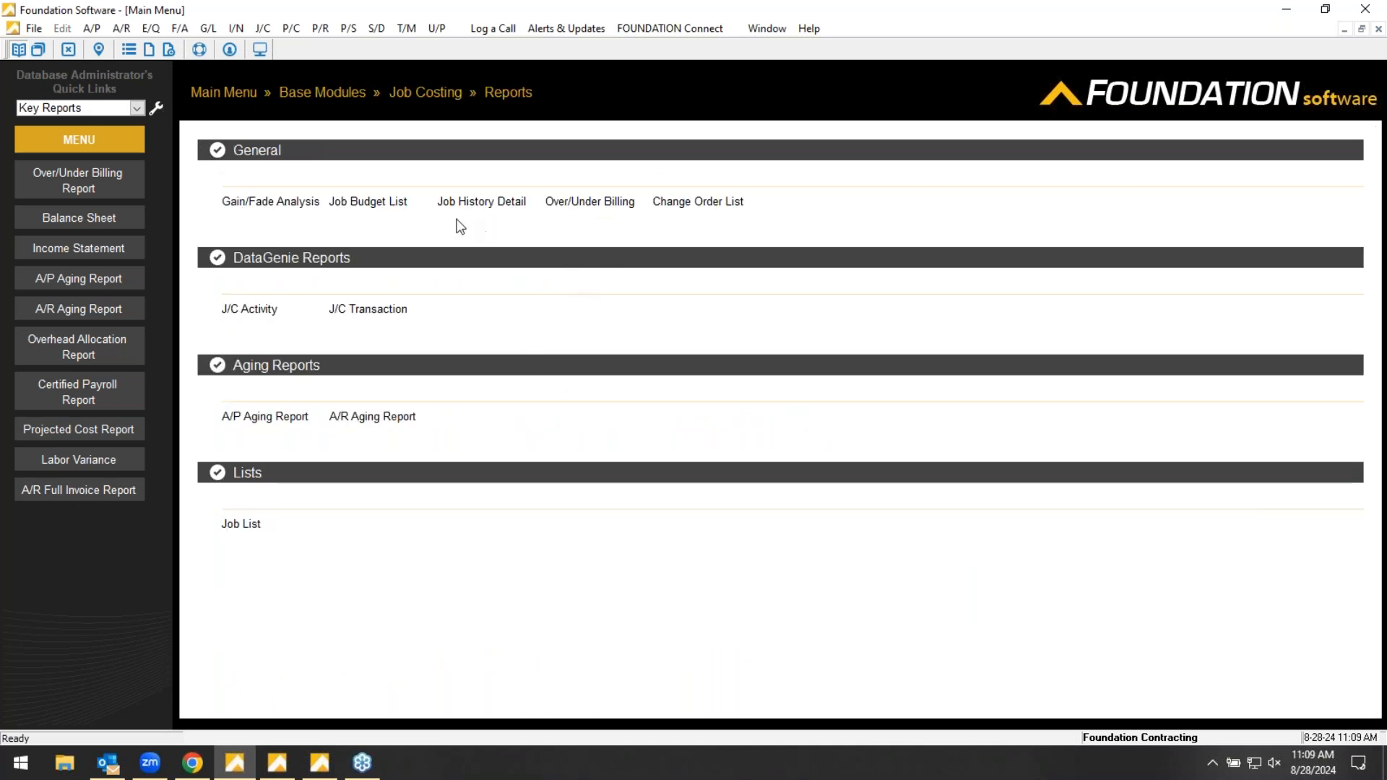
{"action": "left_click", "coordinate": [589, 202]}
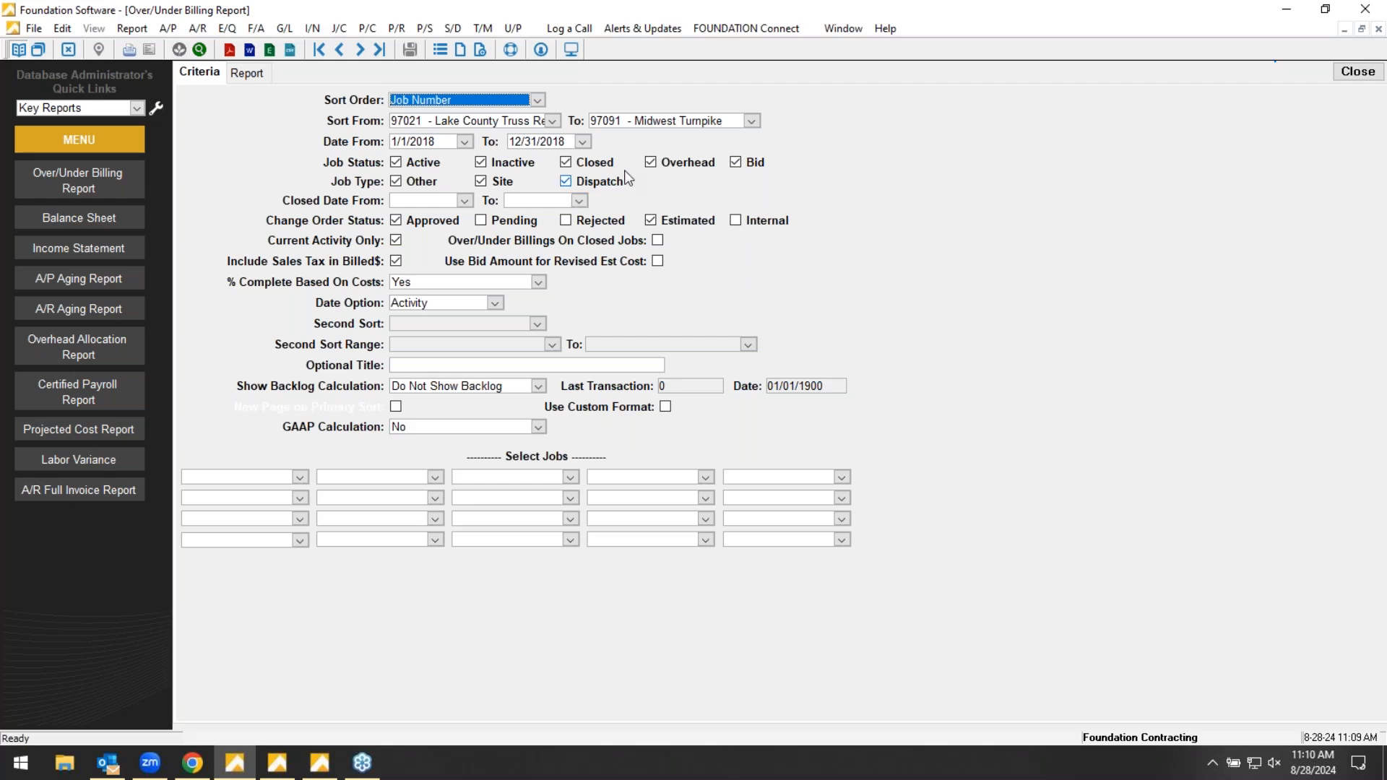
{"action": "left_click", "coordinate": [247, 73]}
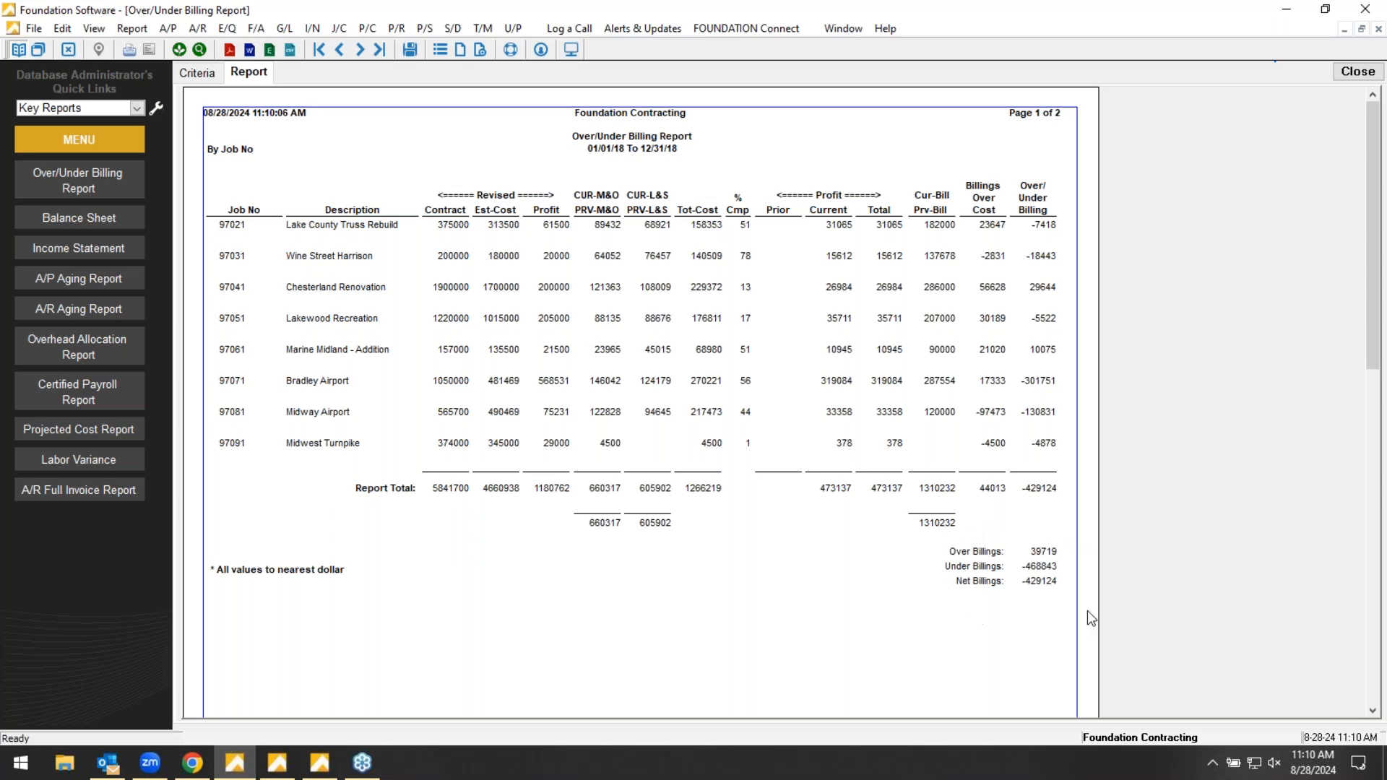
- Review the General Ledger Summary page of the Over/Under Billing report, return to its first page, and close the report
{"action": "left_click", "coordinate": [361, 49]}
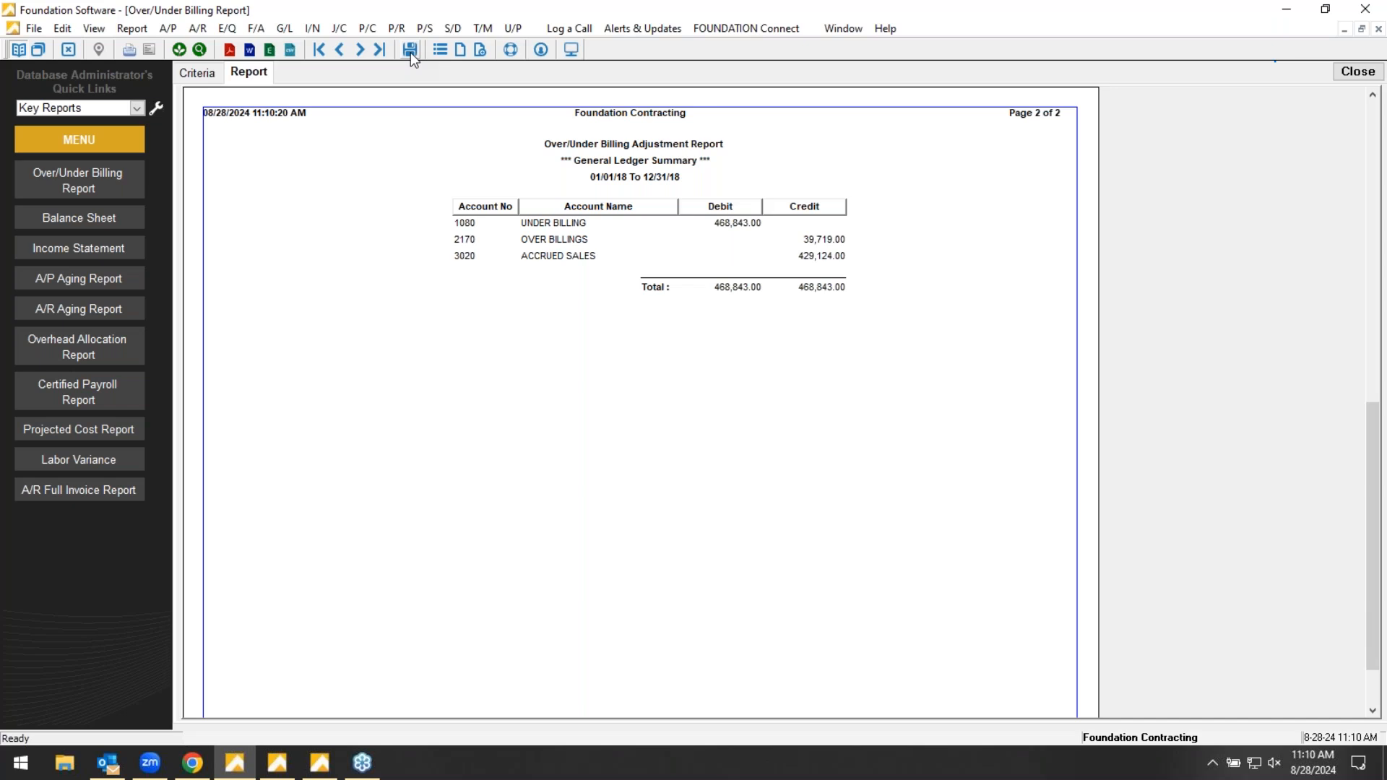
{"action": "left_click", "coordinate": [338, 55]}
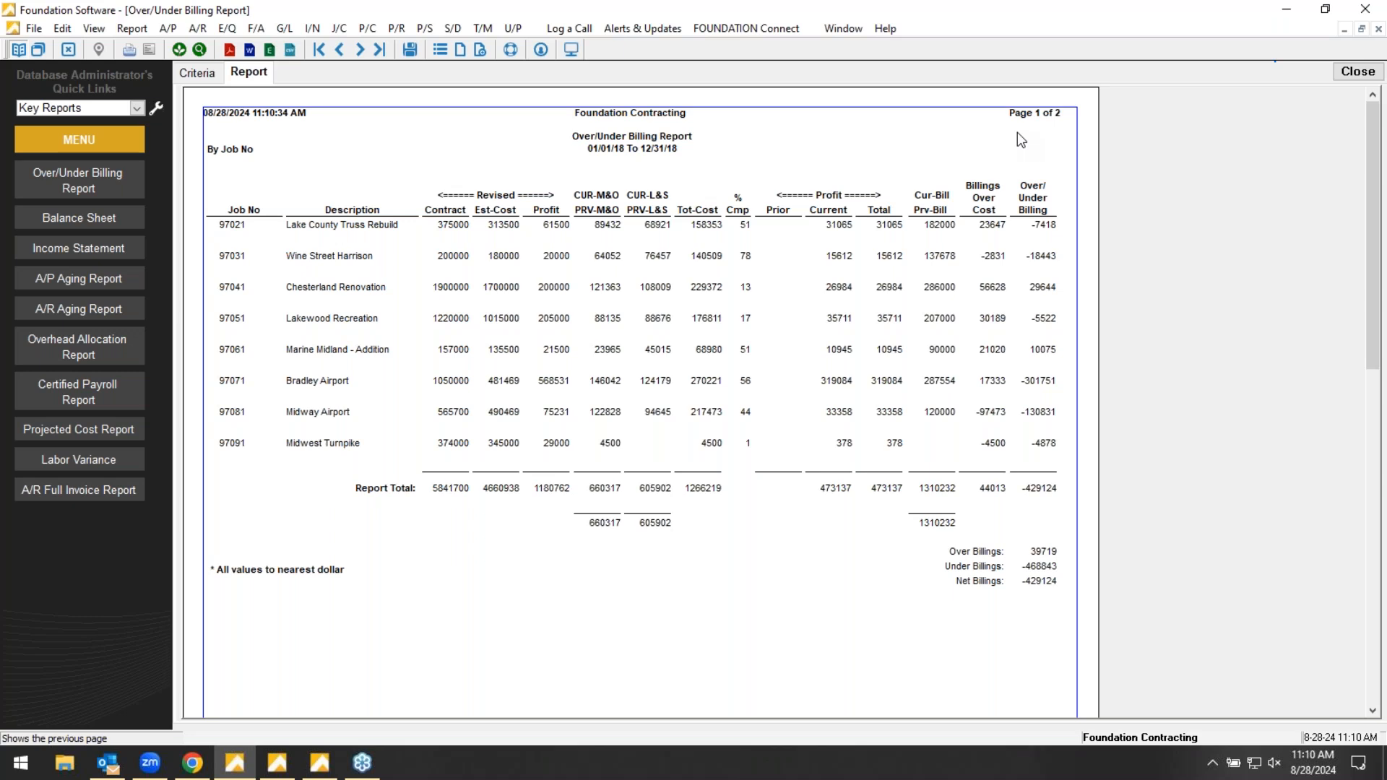
{"action": "left_click", "coordinate": [1342, 75]}
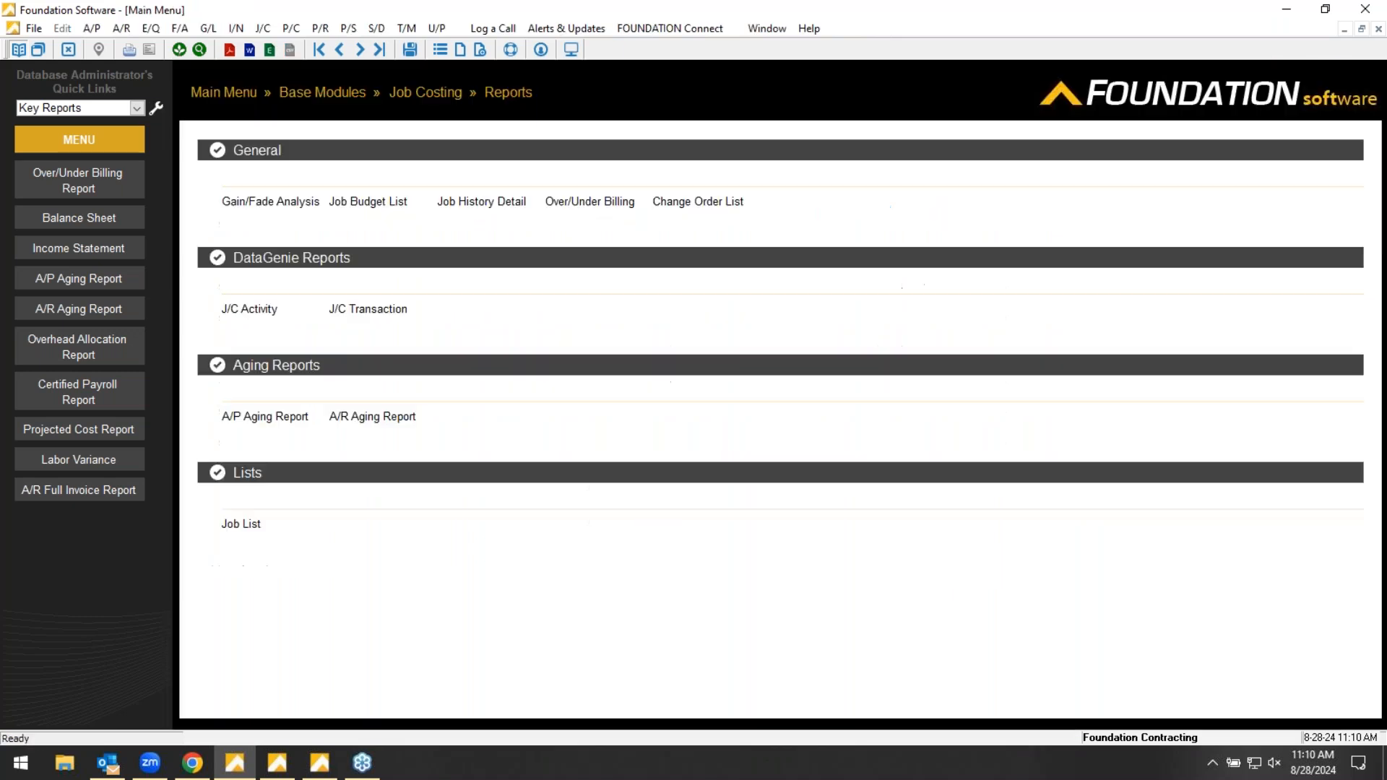
- Open the J/C Activity report and add the Unit Cost Report from its report list to the Key Reports quick links
{"action": "left_click", "coordinate": [254, 310]}
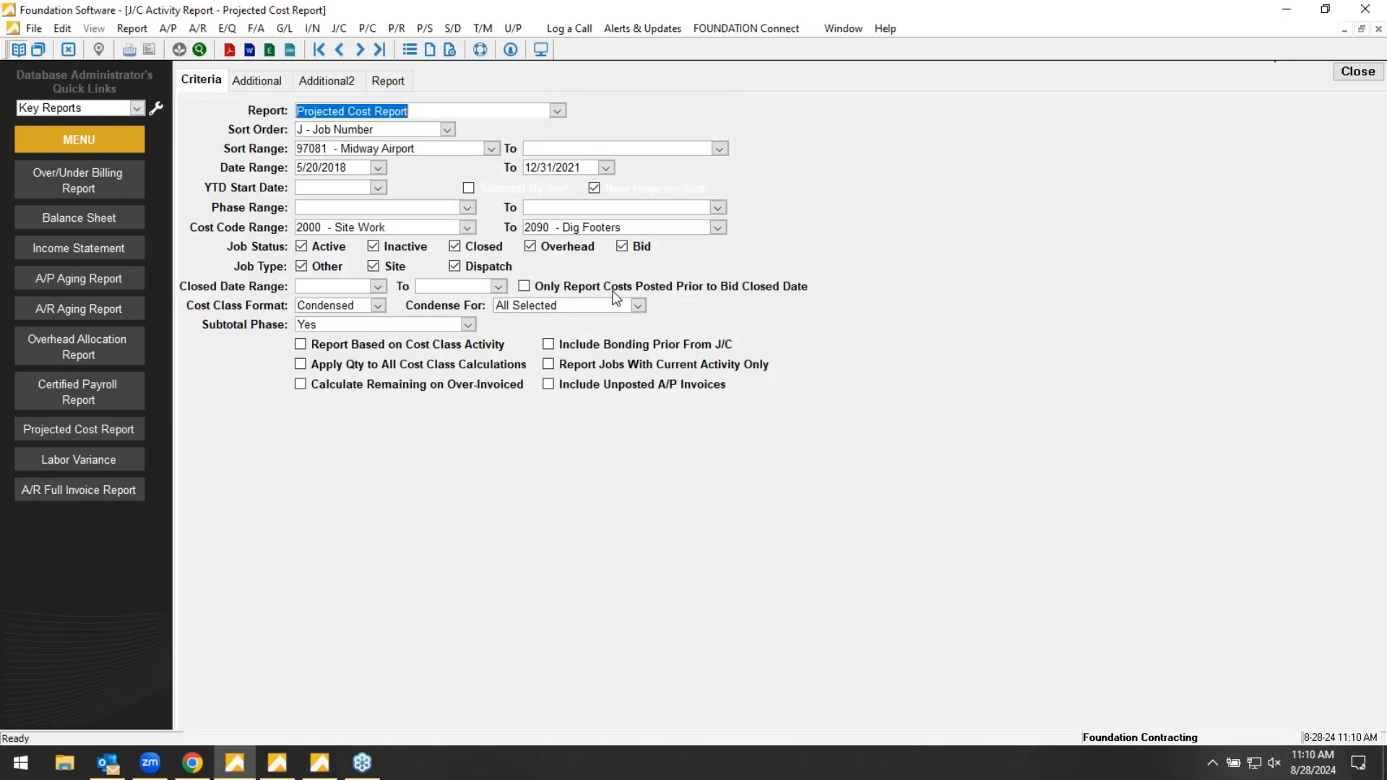
{"action": "left_click", "coordinate": [557, 110]}
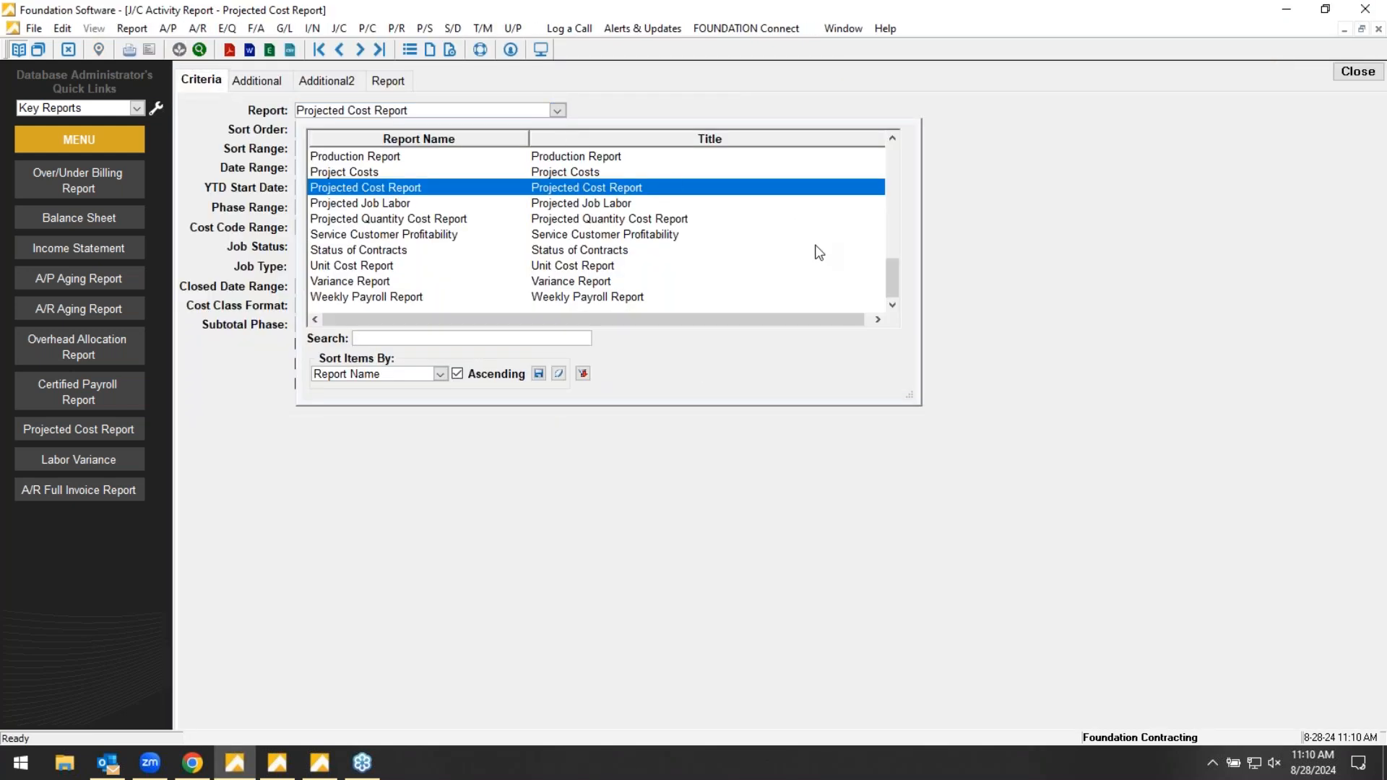
{"action": "left_click_drag", "start_coordinate": [908, 396], "coordinate": [1023, 611]}
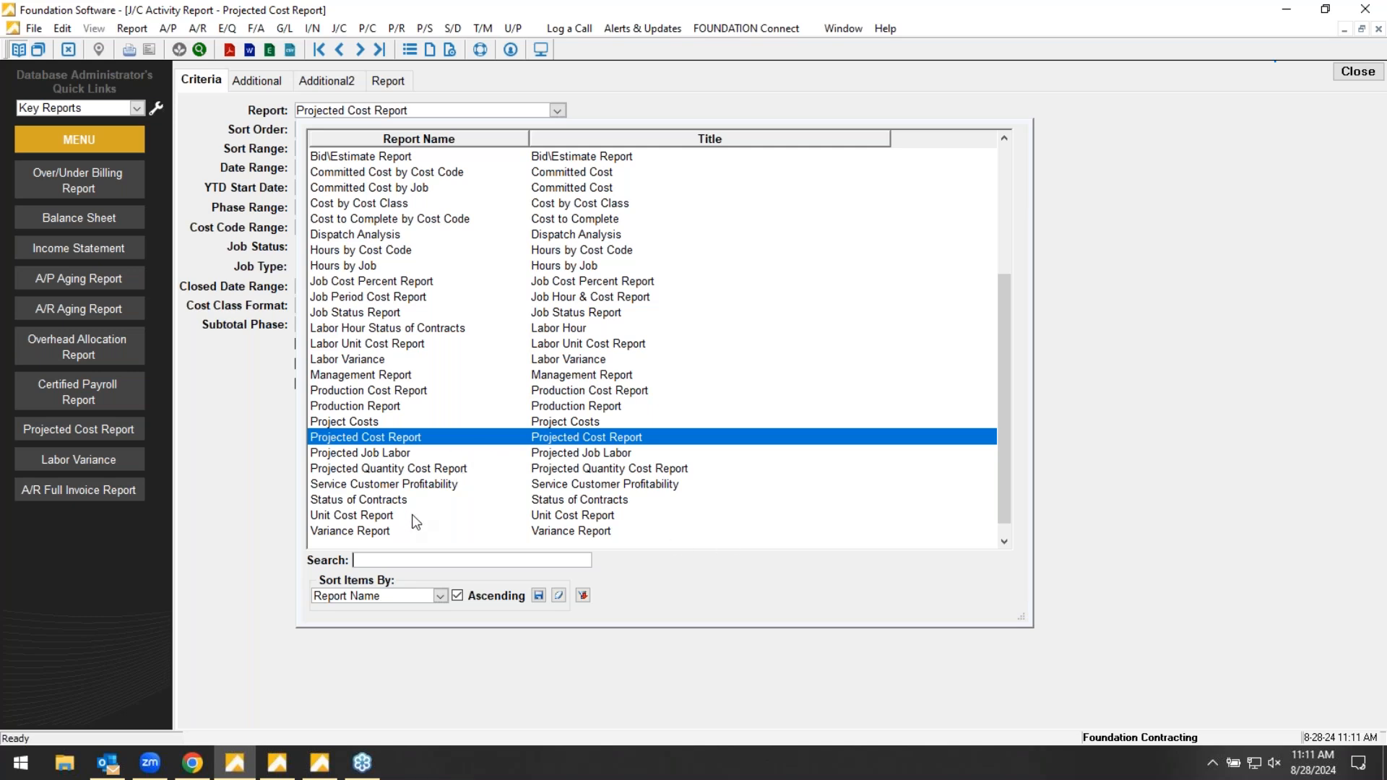
{"action": "left_click", "coordinate": [432, 518]}
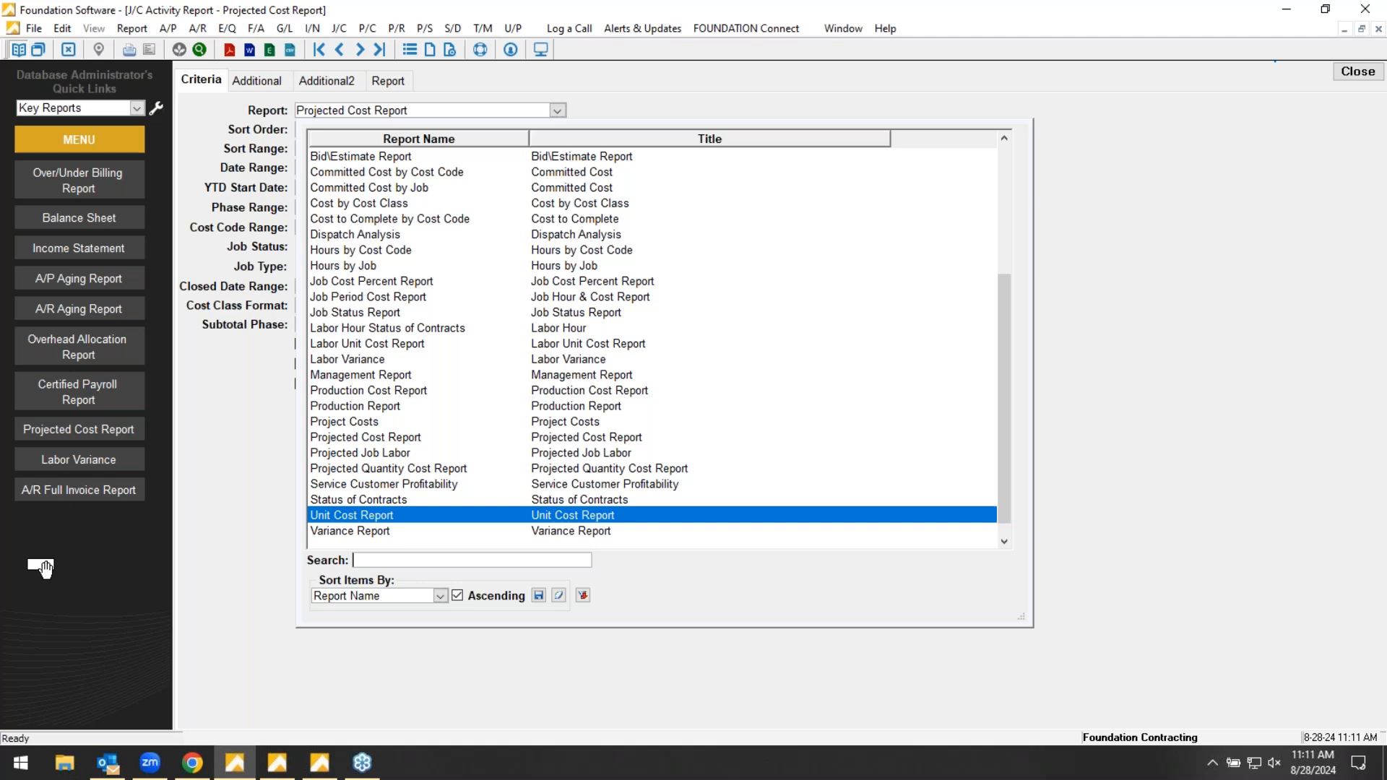
{"action": "left_click_drag", "start_coordinate": [60, 565], "coordinate": [65, 560]}
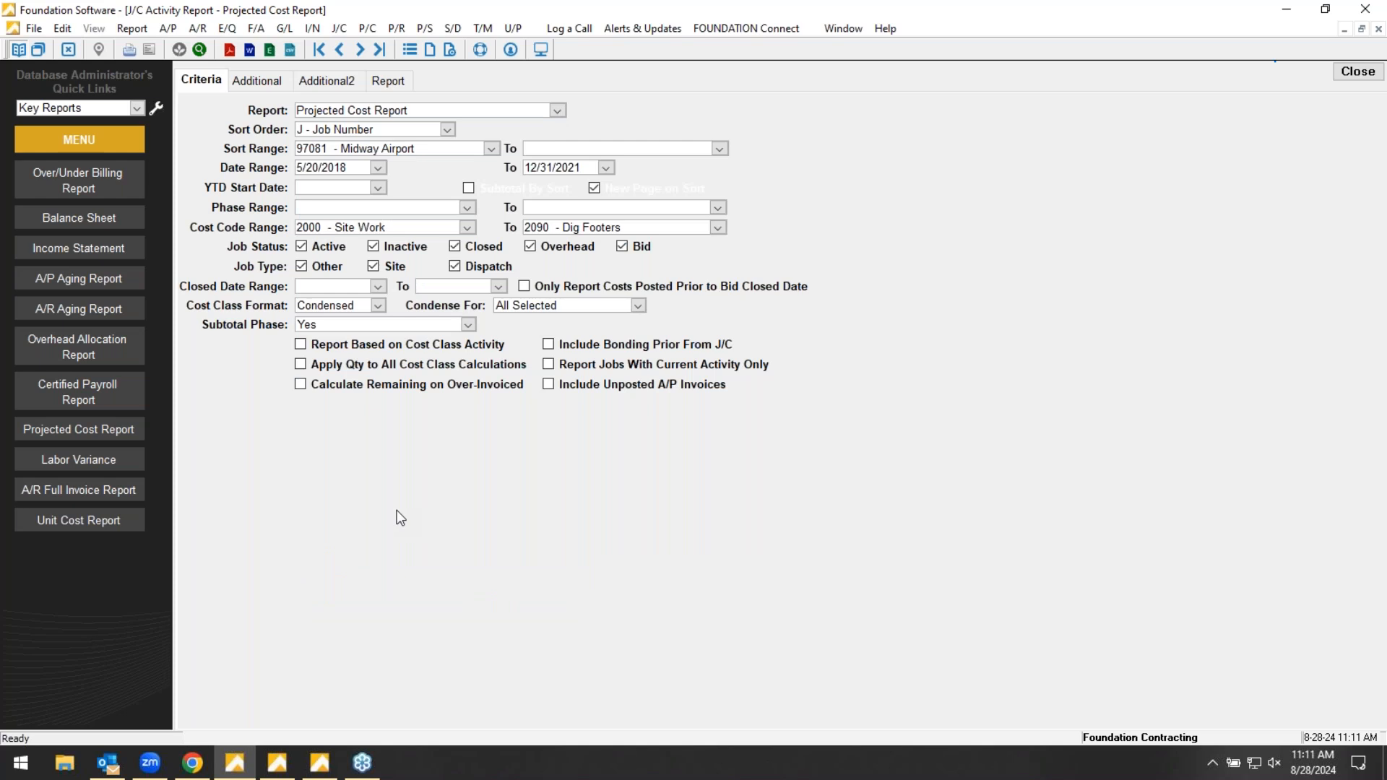
- Choose Status of Contracts as the J/C Activity report to run
{"action": "left_click", "coordinate": [557, 110]}
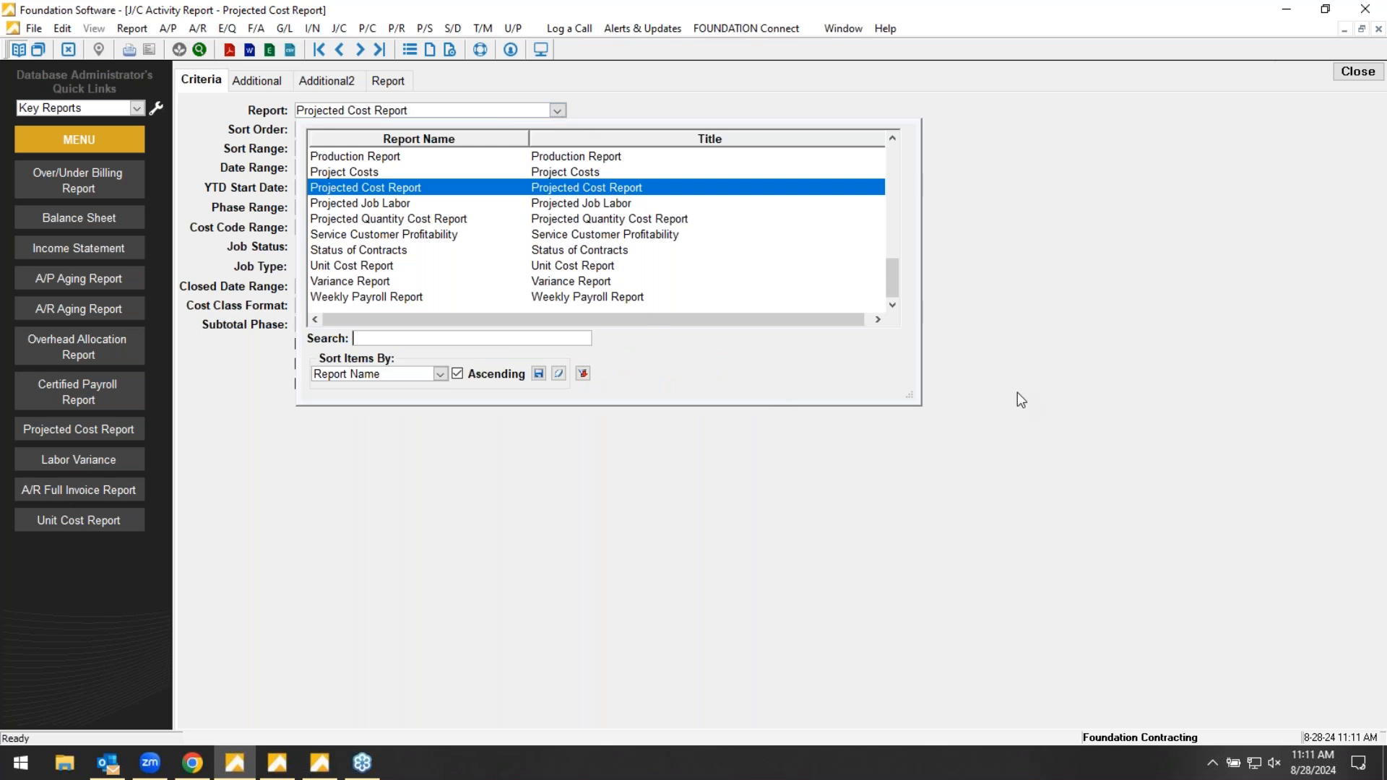
{"action": "left_click_drag", "start_coordinate": [909, 396], "coordinate": [972, 598]}
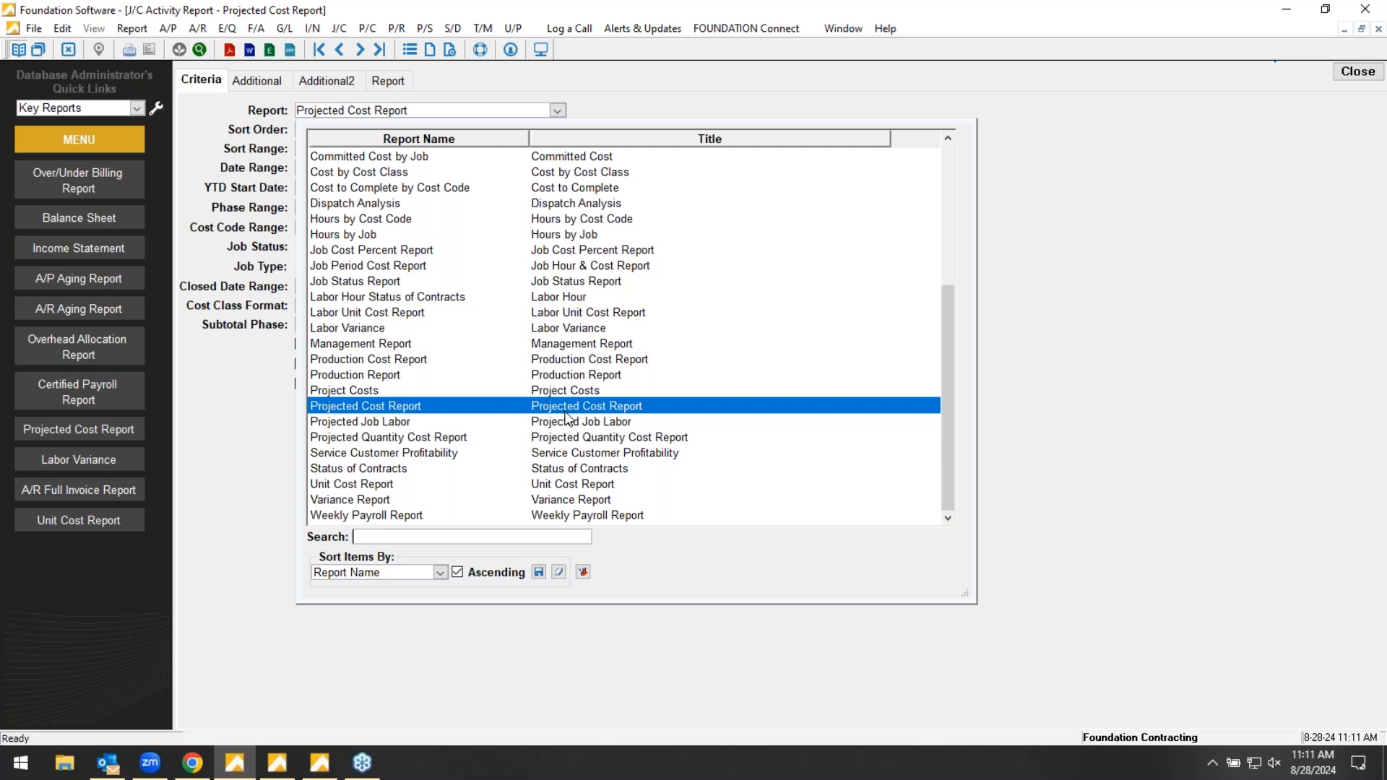
{"action": "scroll", "coordinate": [565, 414], "scroll_direction": "down", "scroll_amount": 5}
{"action": "scroll", "coordinate": [563, 415], "scroll_direction": "up", "scroll_amount": 1}
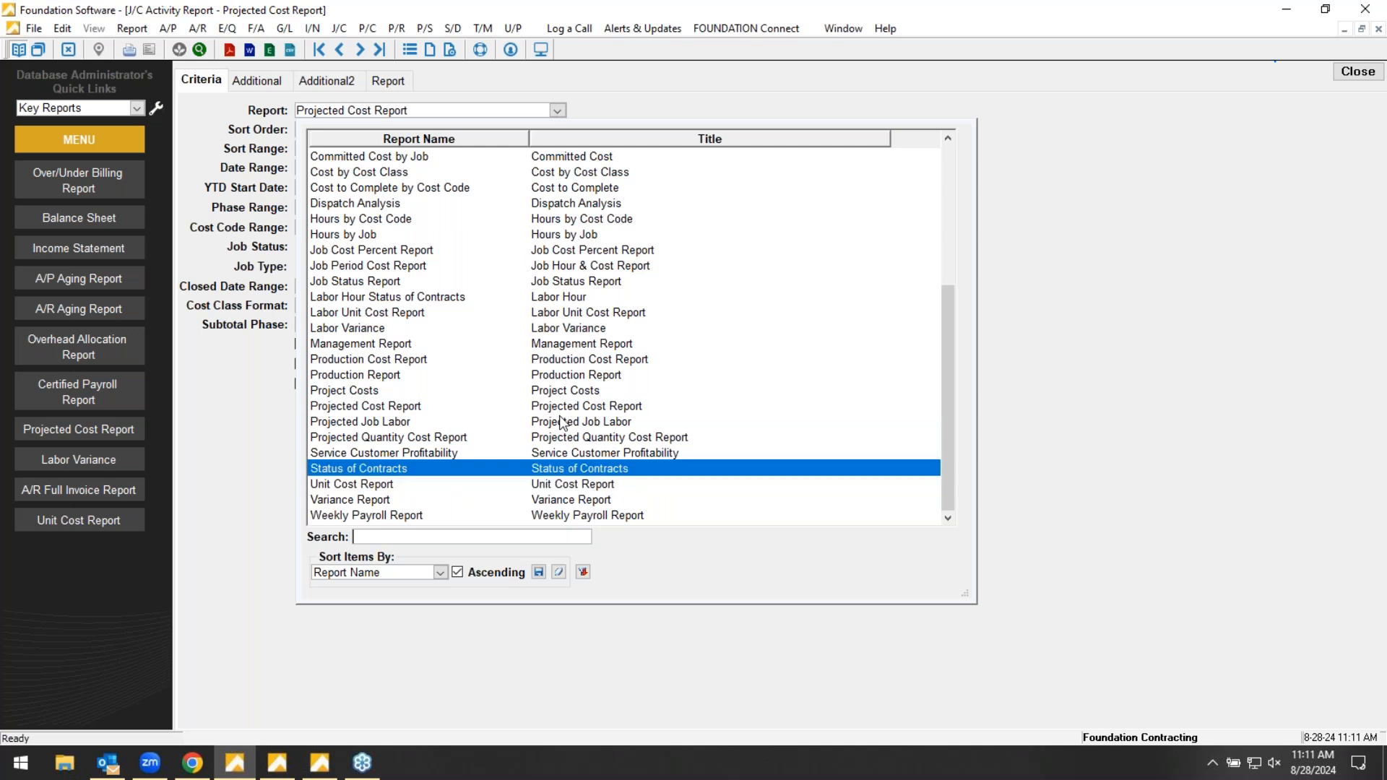
{"action": "left_click", "coordinate": [364, 467]}
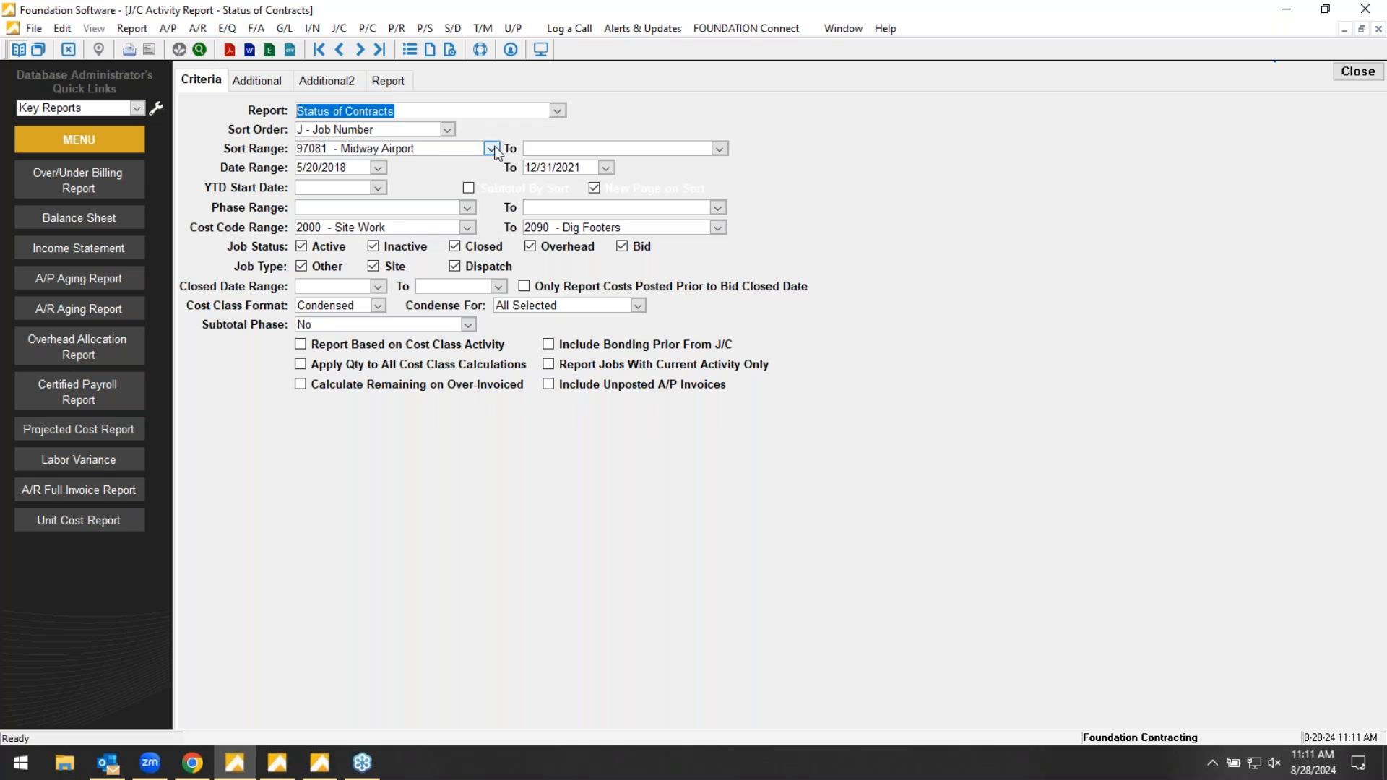
- Keep the sort order on Job Number, set the range from job 97021 to 97091, and generate the Status of Contracts report
{"action": "left_click", "coordinate": [447, 130]}
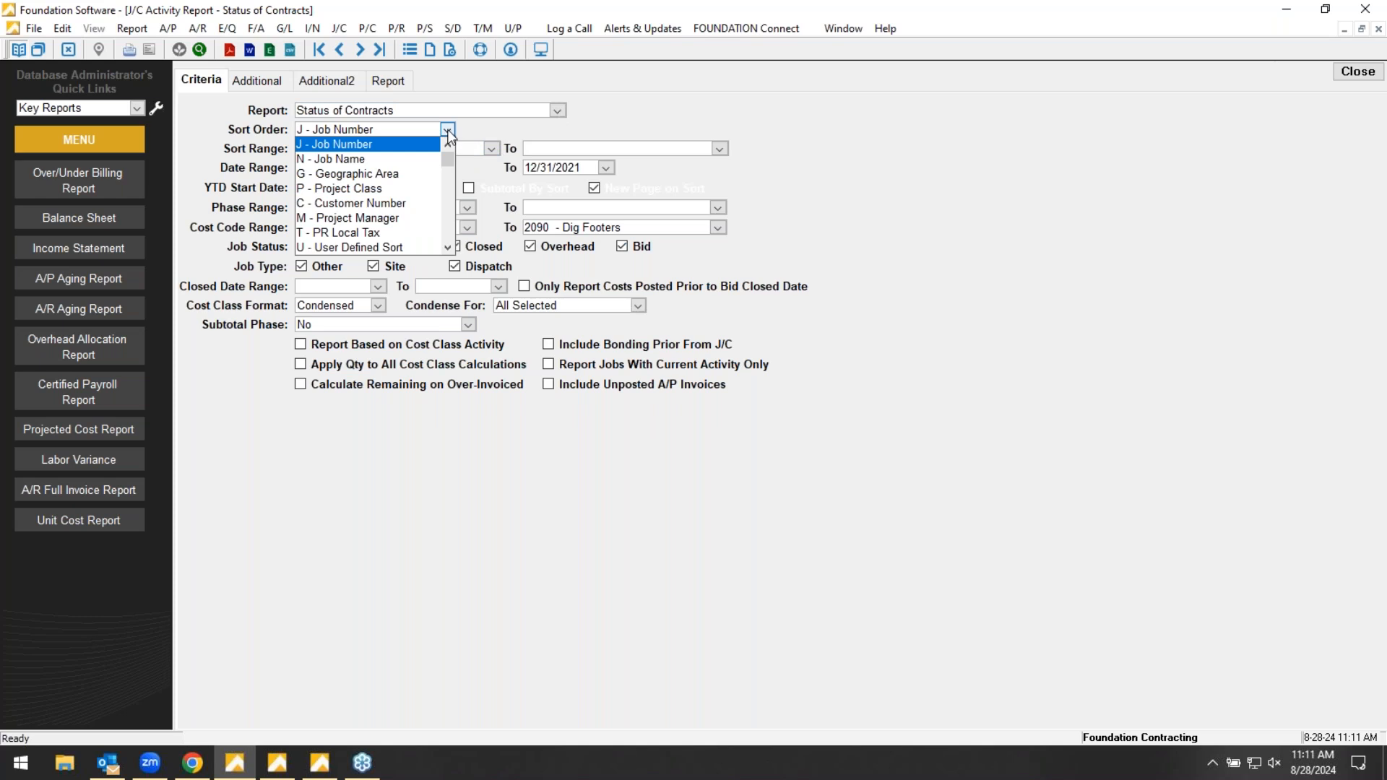
{"action": "left_click", "coordinate": [371, 129]}
{"action": "left_click", "coordinate": [379, 150]}
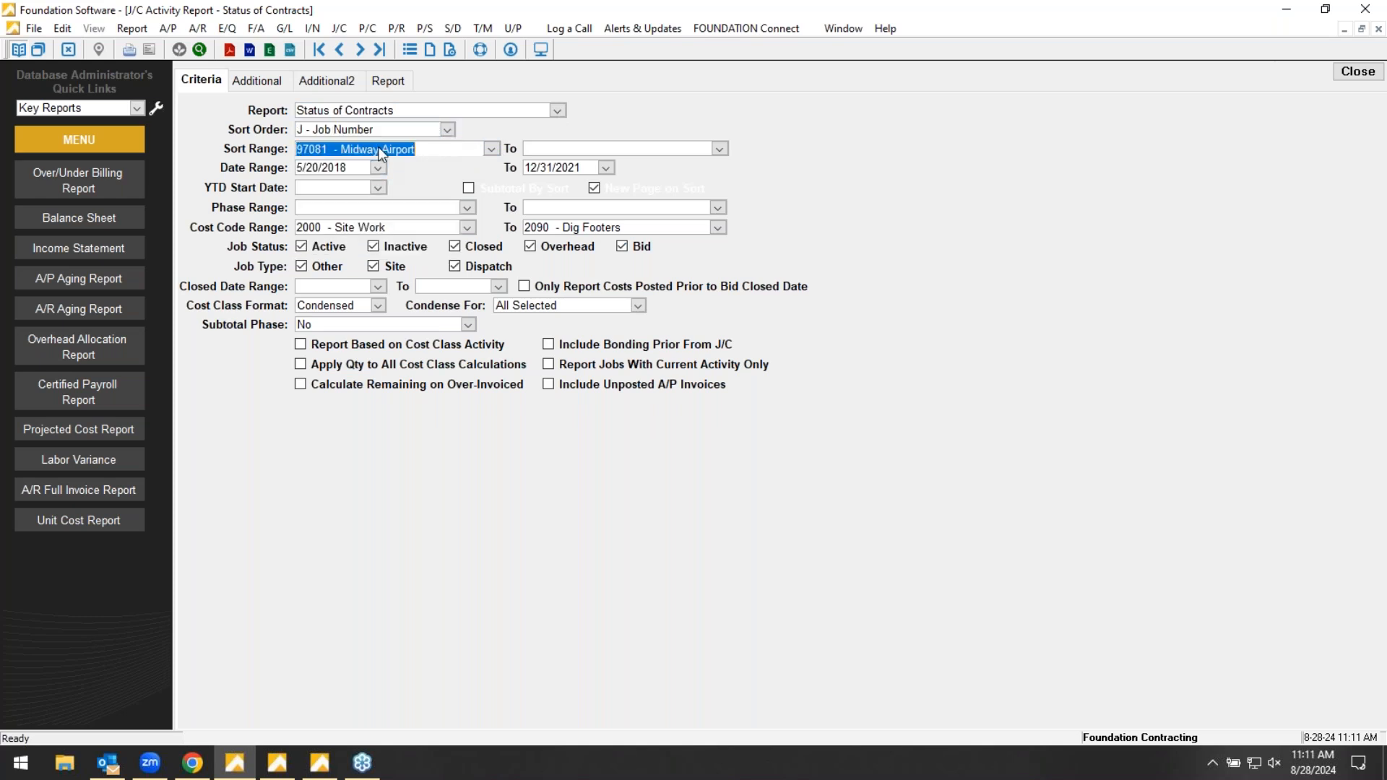
{"action": "type", "text": "97021"}
{"action": "key", "text": "Tab"}
{"action": "type", "text": "9709"}
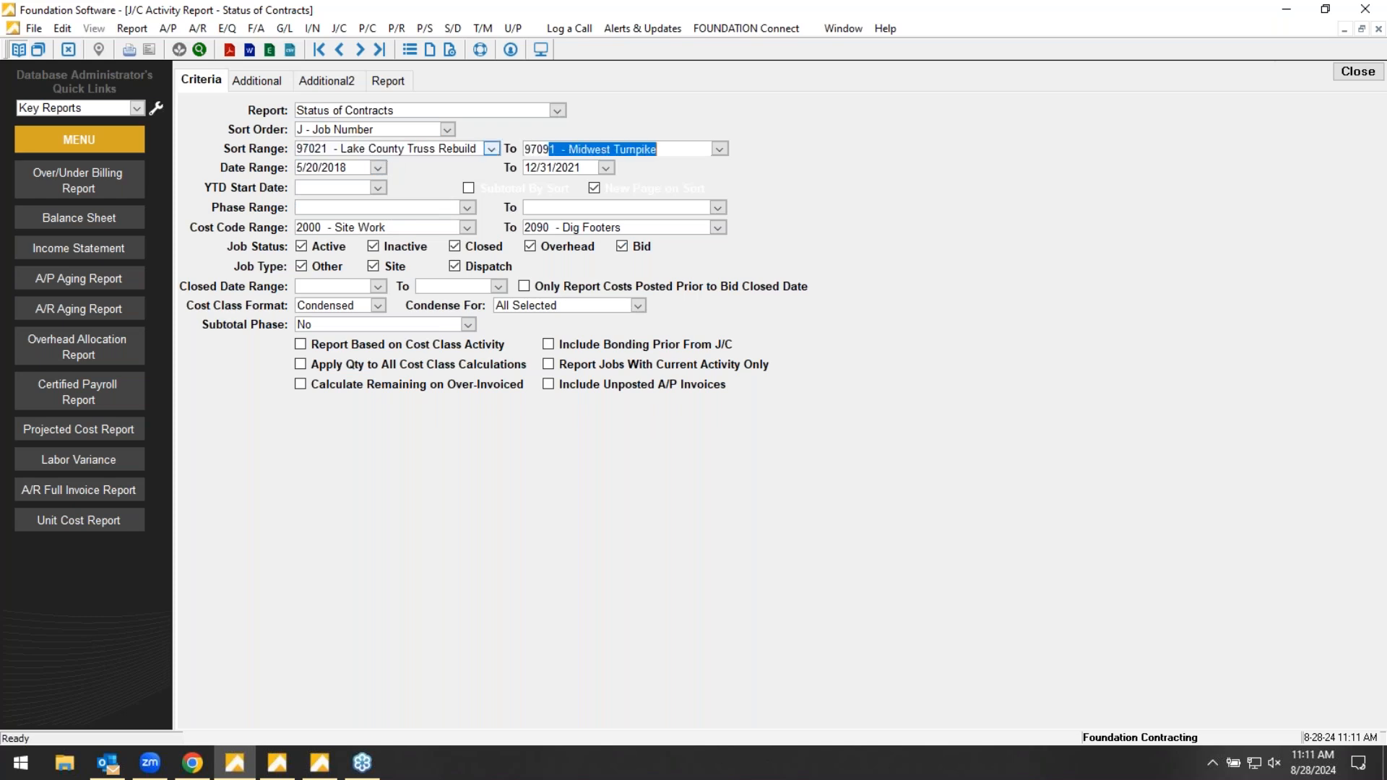
{"action": "left_click", "coordinate": [393, 85]}
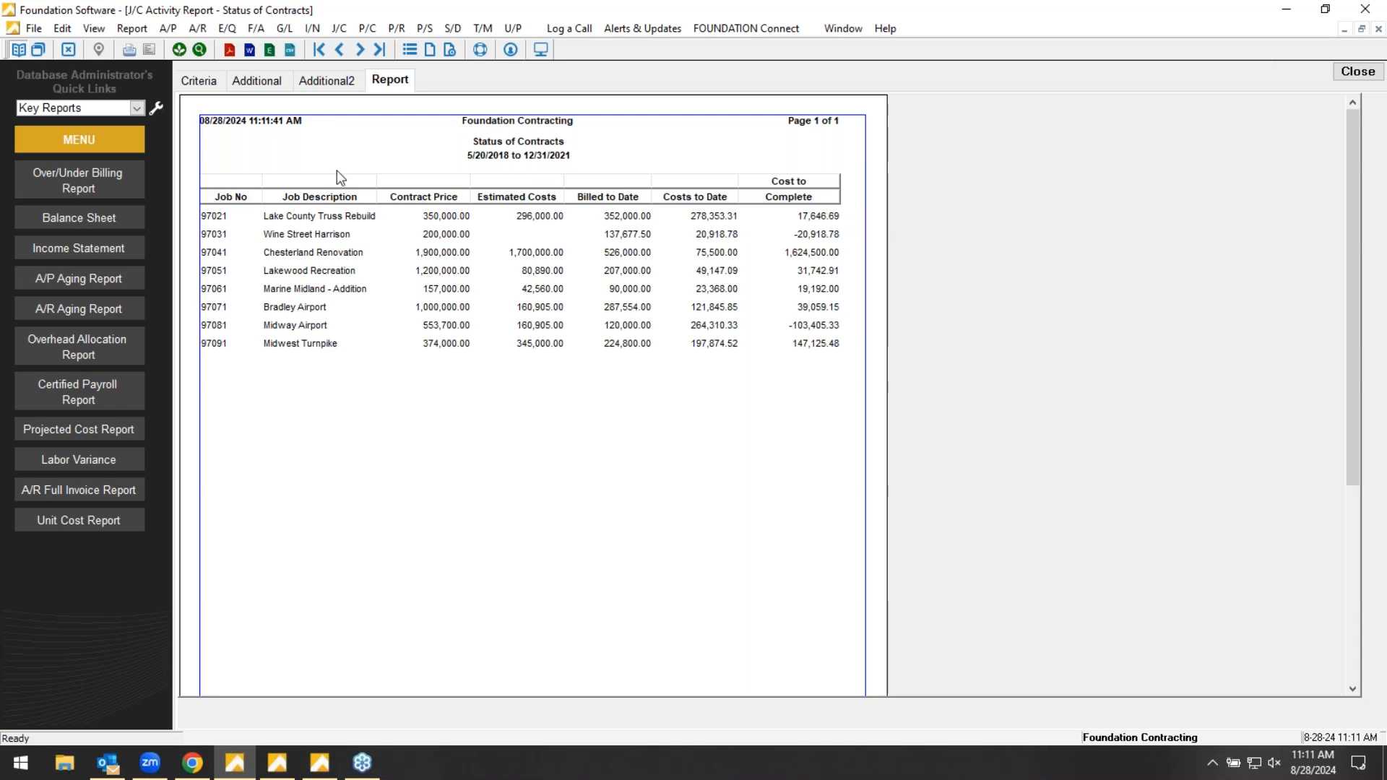
- Sort the Status of Contracts report by Project Manager, limit the range to the single manager coded DW, and generate it
{"action": "left_click", "coordinate": [200, 82]}
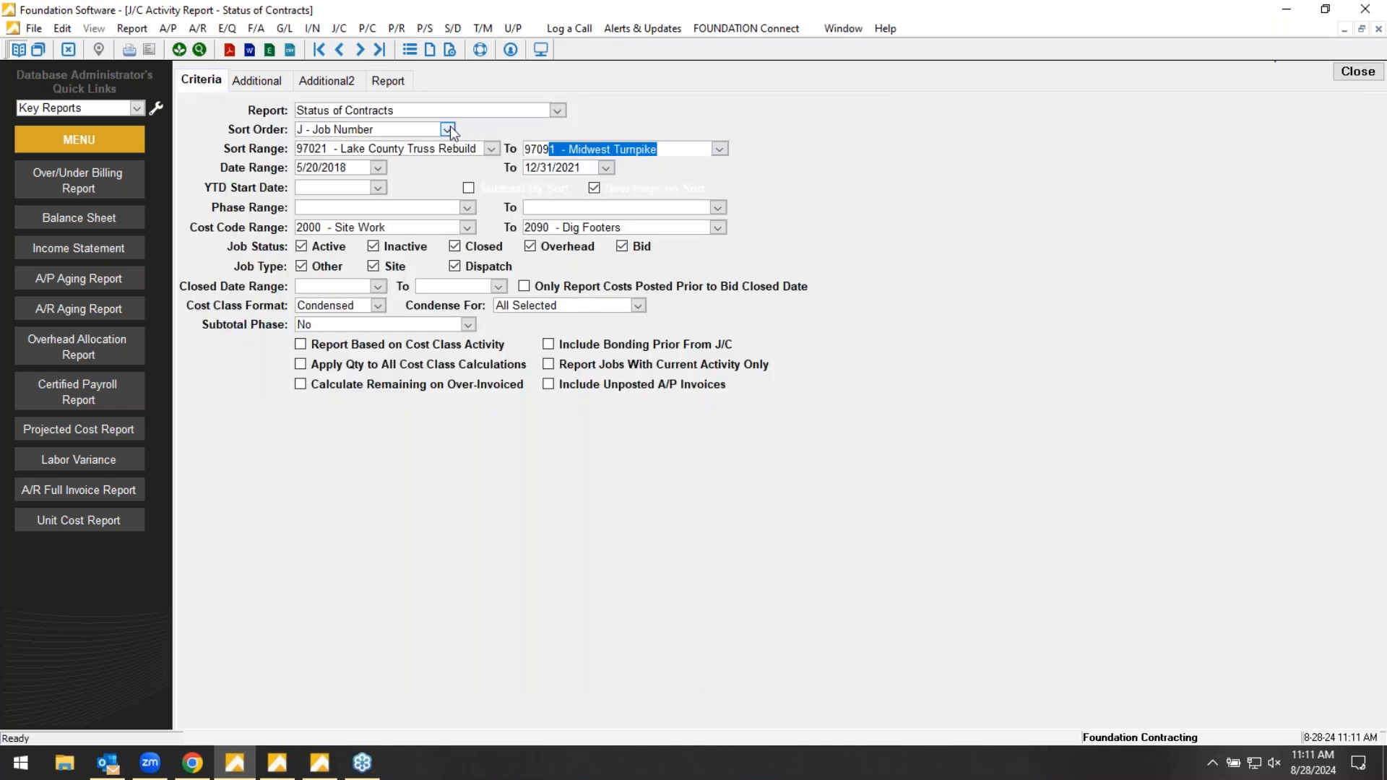
{"action": "left_click", "coordinate": [448, 128]}
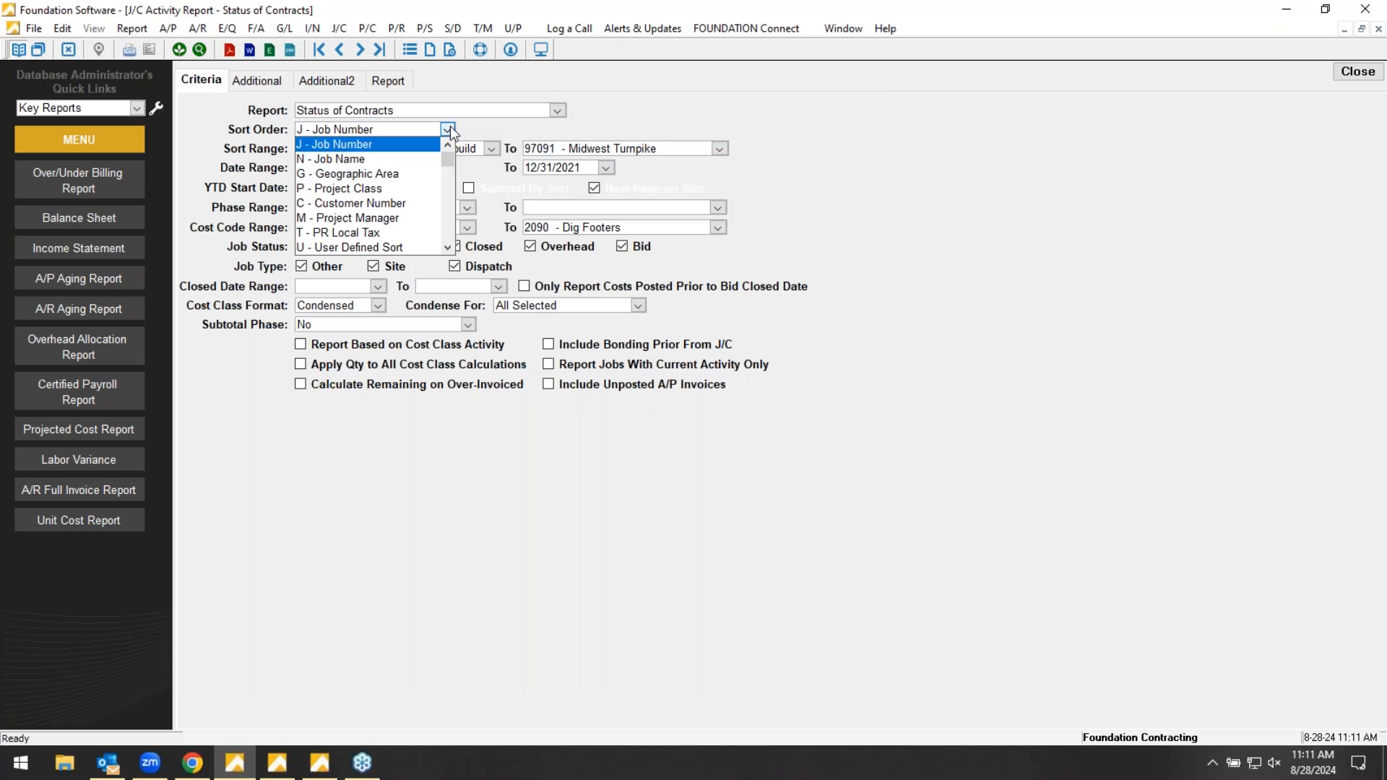
{"action": "left_click", "coordinate": [361, 217]}
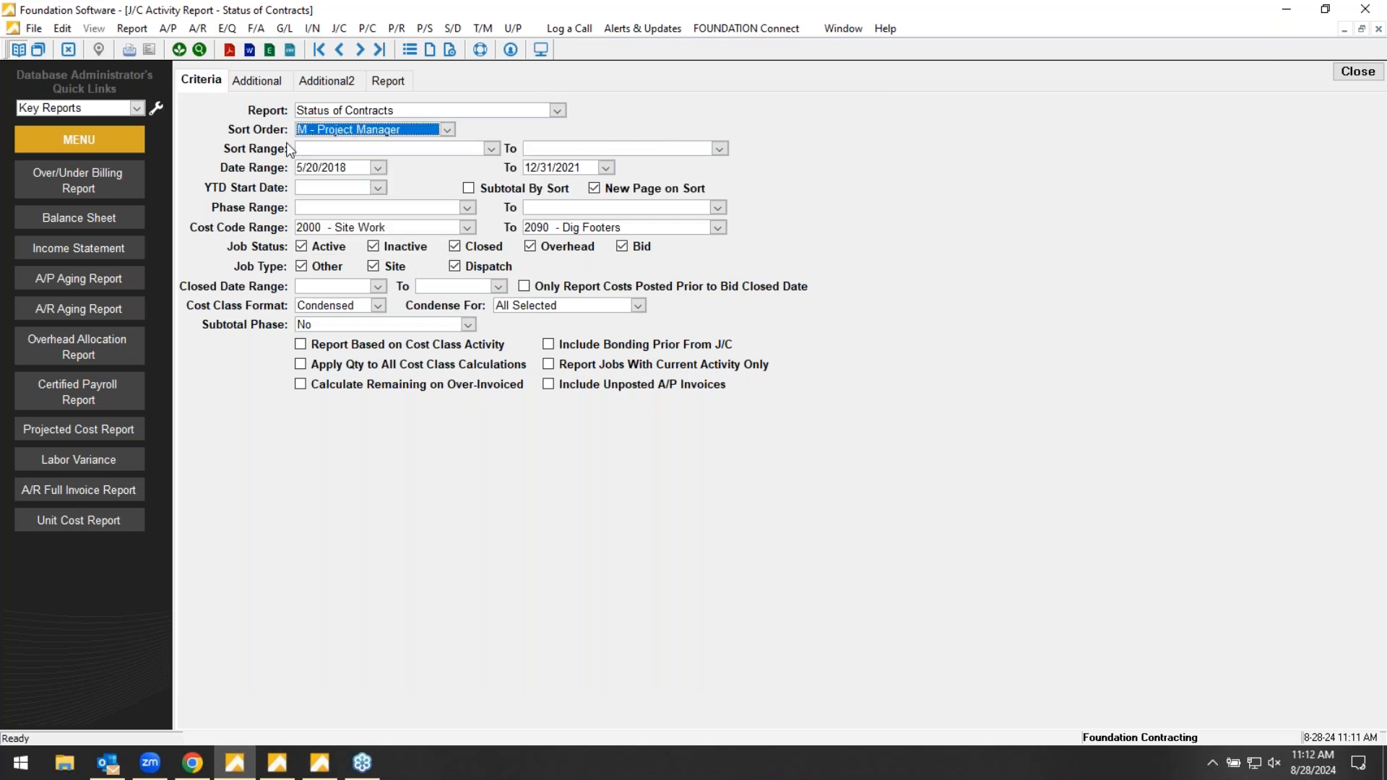
{"action": "left_click", "coordinate": [491, 148]}
{"action": "left_click", "coordinate": [458, 197]}
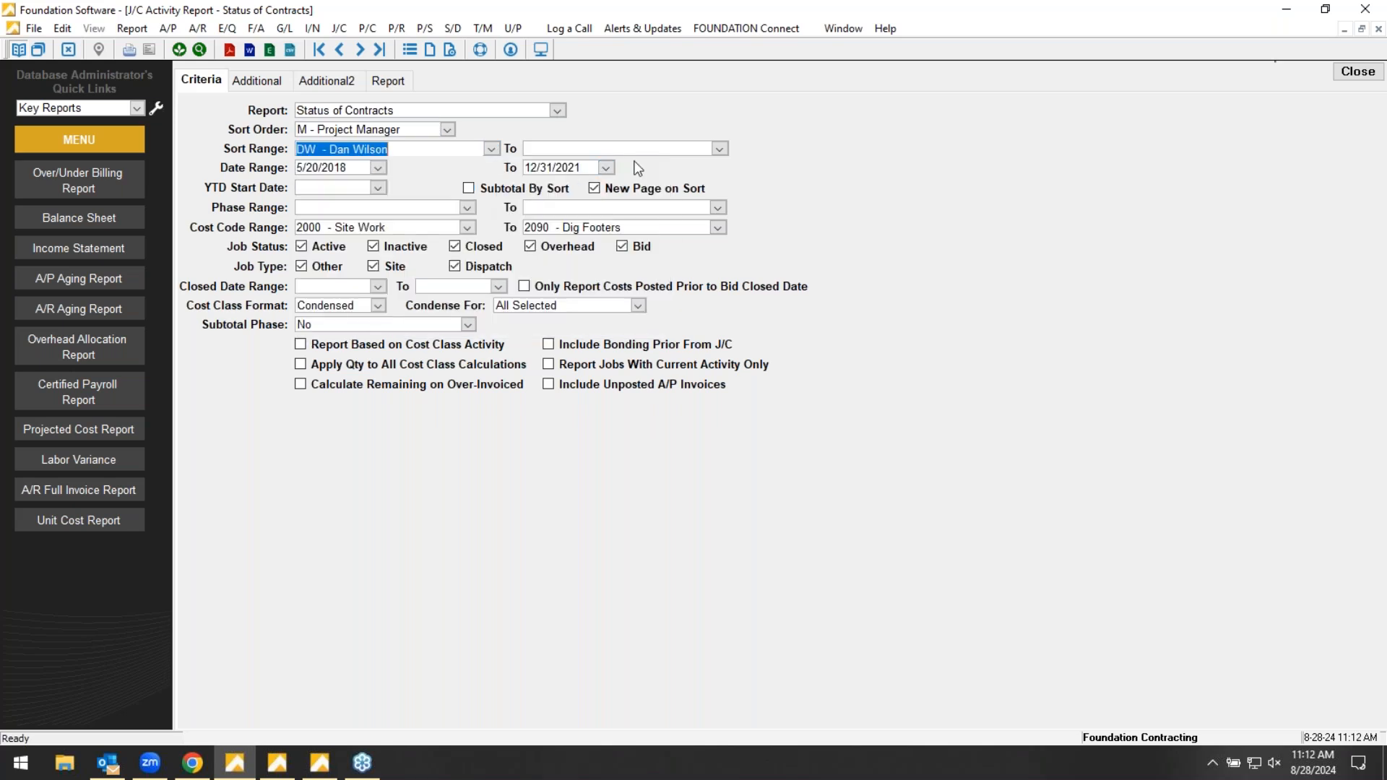
{"action": "left_click", "coordinate": [719, 148]}
{"action": "left_click", "coordinate": [688, 193]}
{"action": "left_click", "coordinate": [382, 82]}
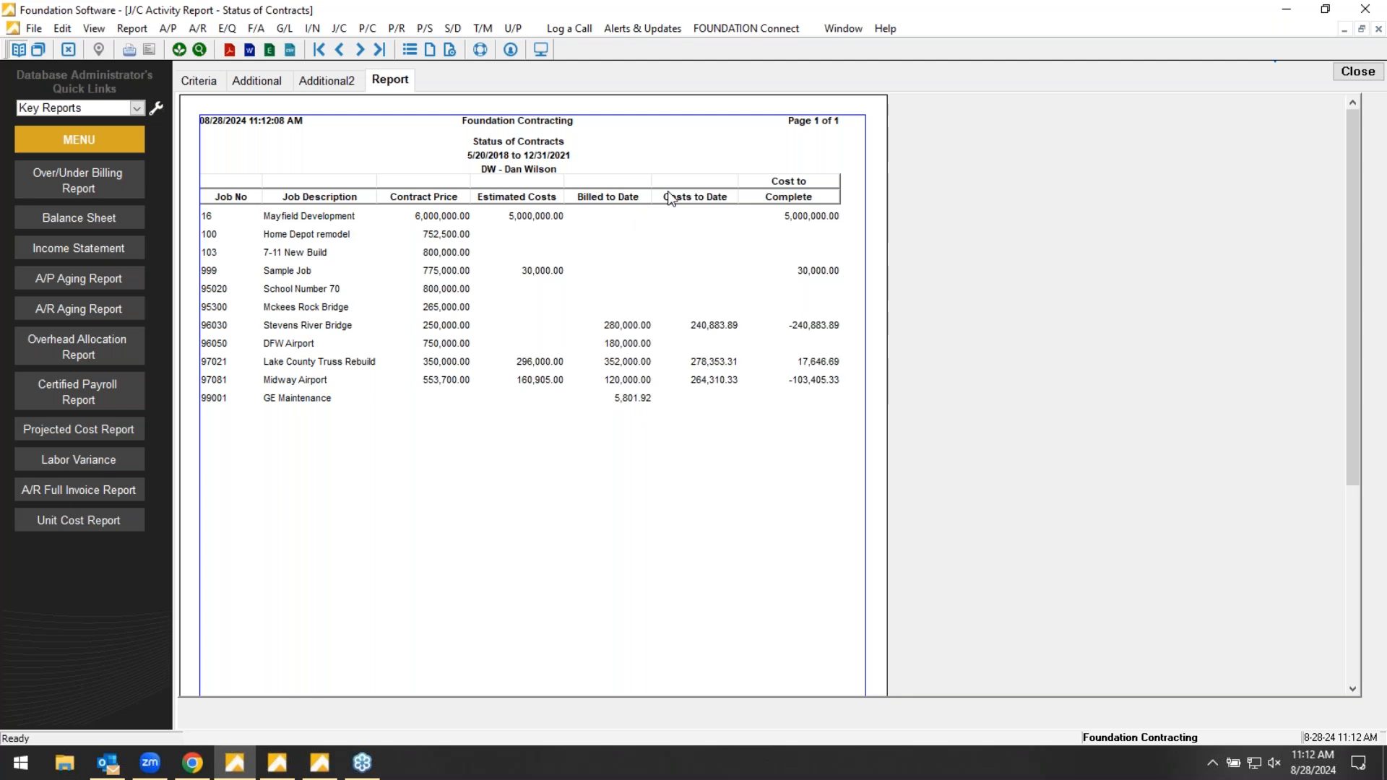
- Sort the Status of Contracts report by Project Class, limit the range to 4000 - Commercial, and generate it
{"action": "left_click", "coordinate": [199, 81]}
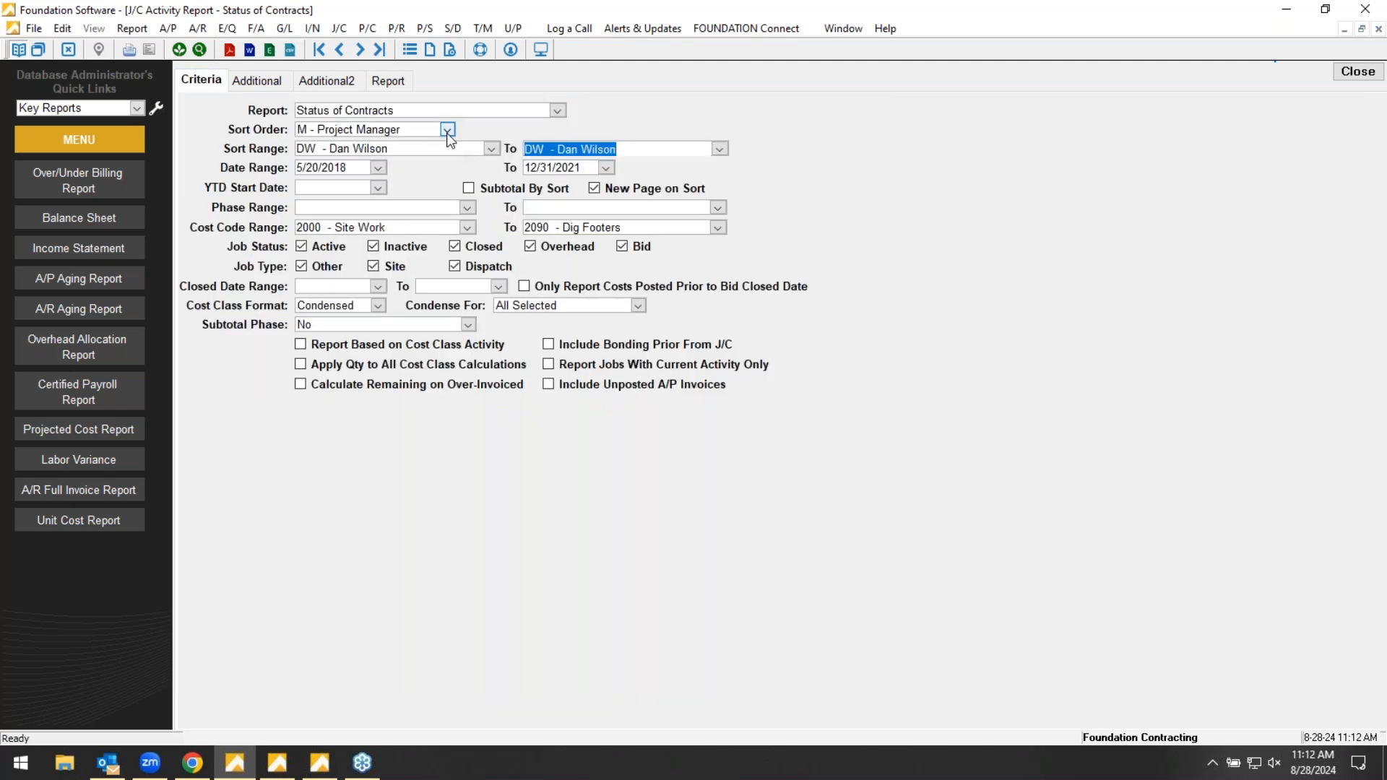
{"action": "left_click", "coordinate": [447, 130]}
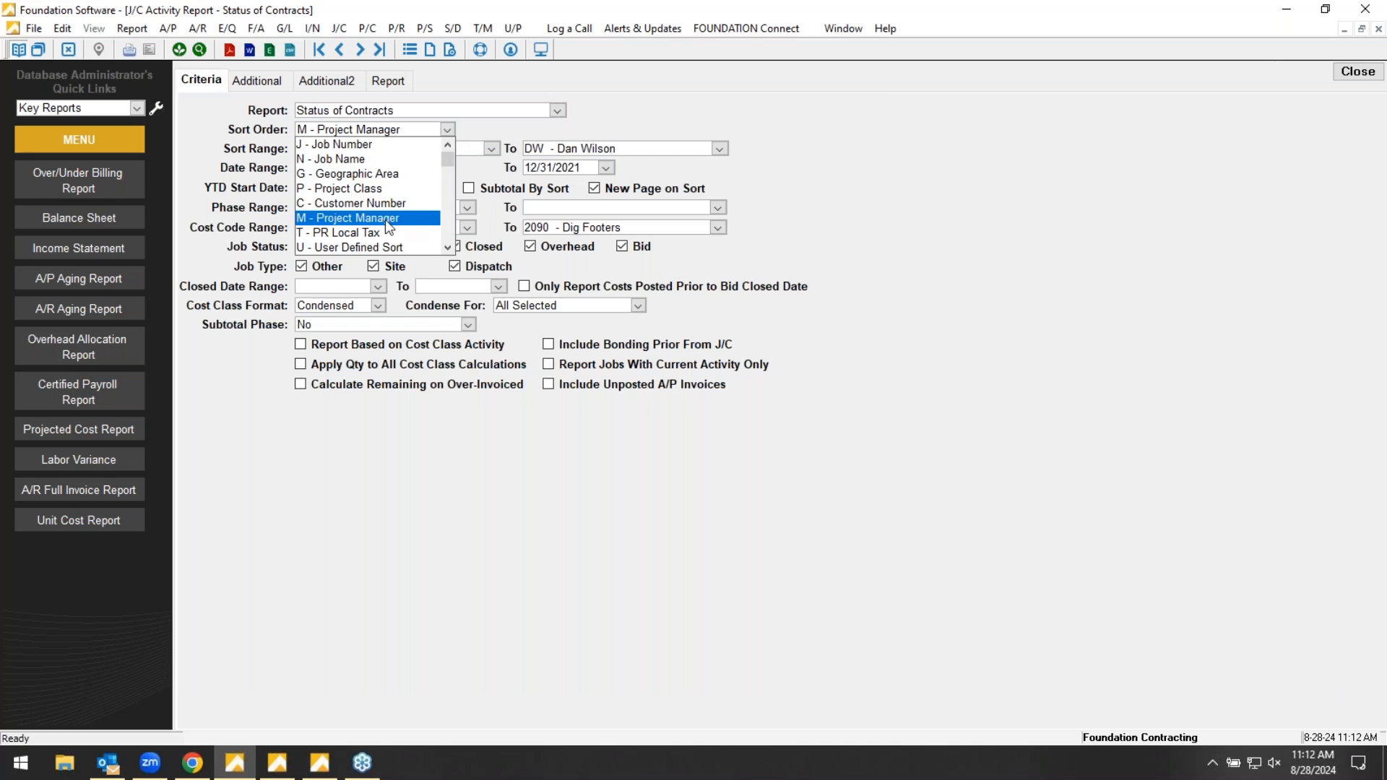
{"action": "left_click", "coordinate": [353, 189]}
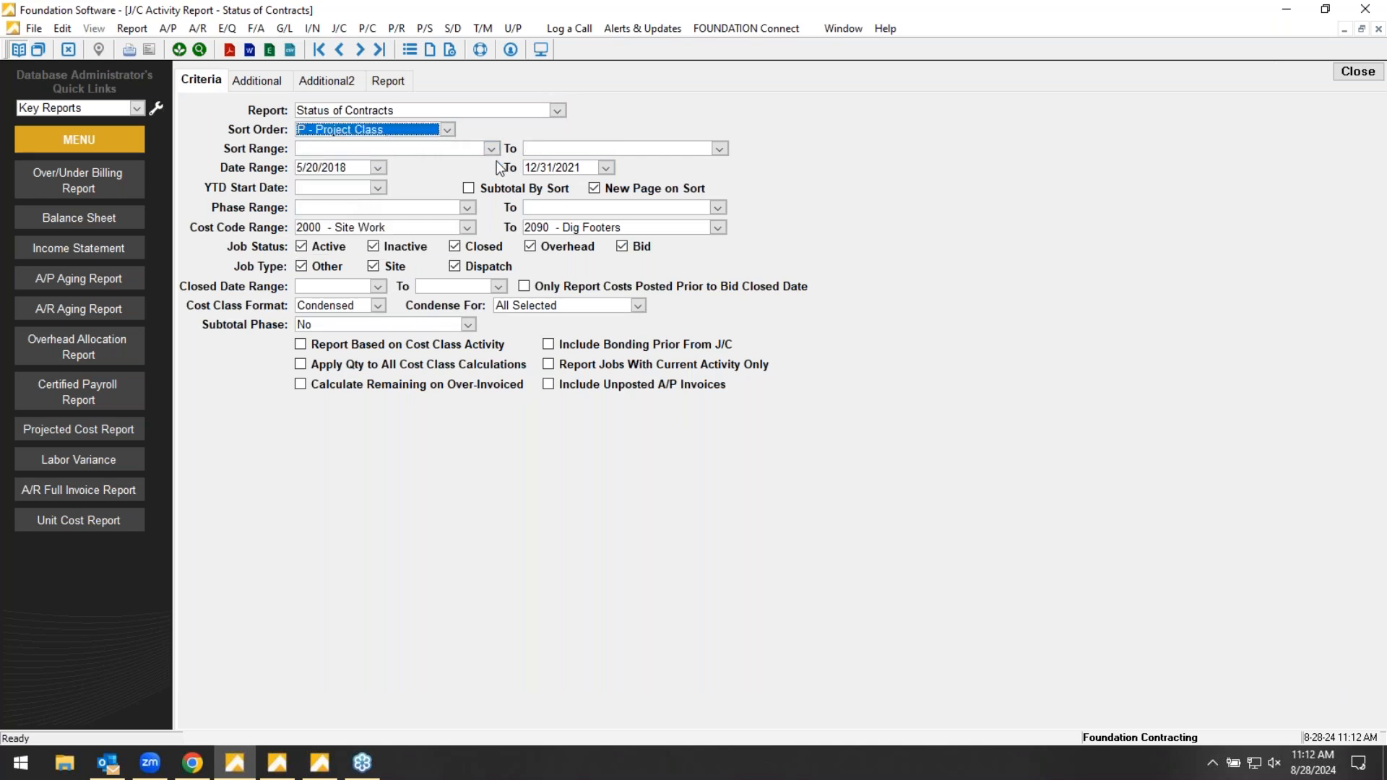
{"action": "left_click", "coordinate": [494, 149]}
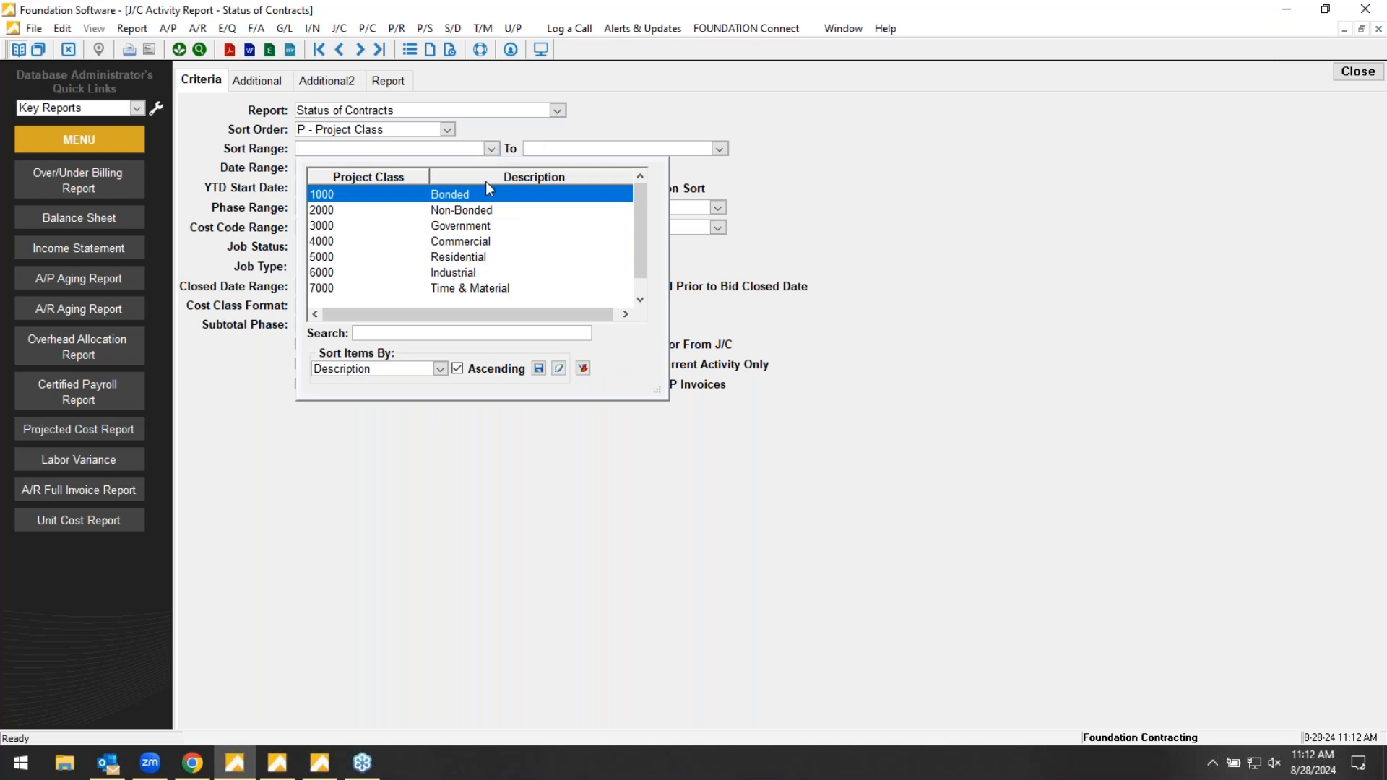
{"action": "left_click", "coordinate": [462, 242]}
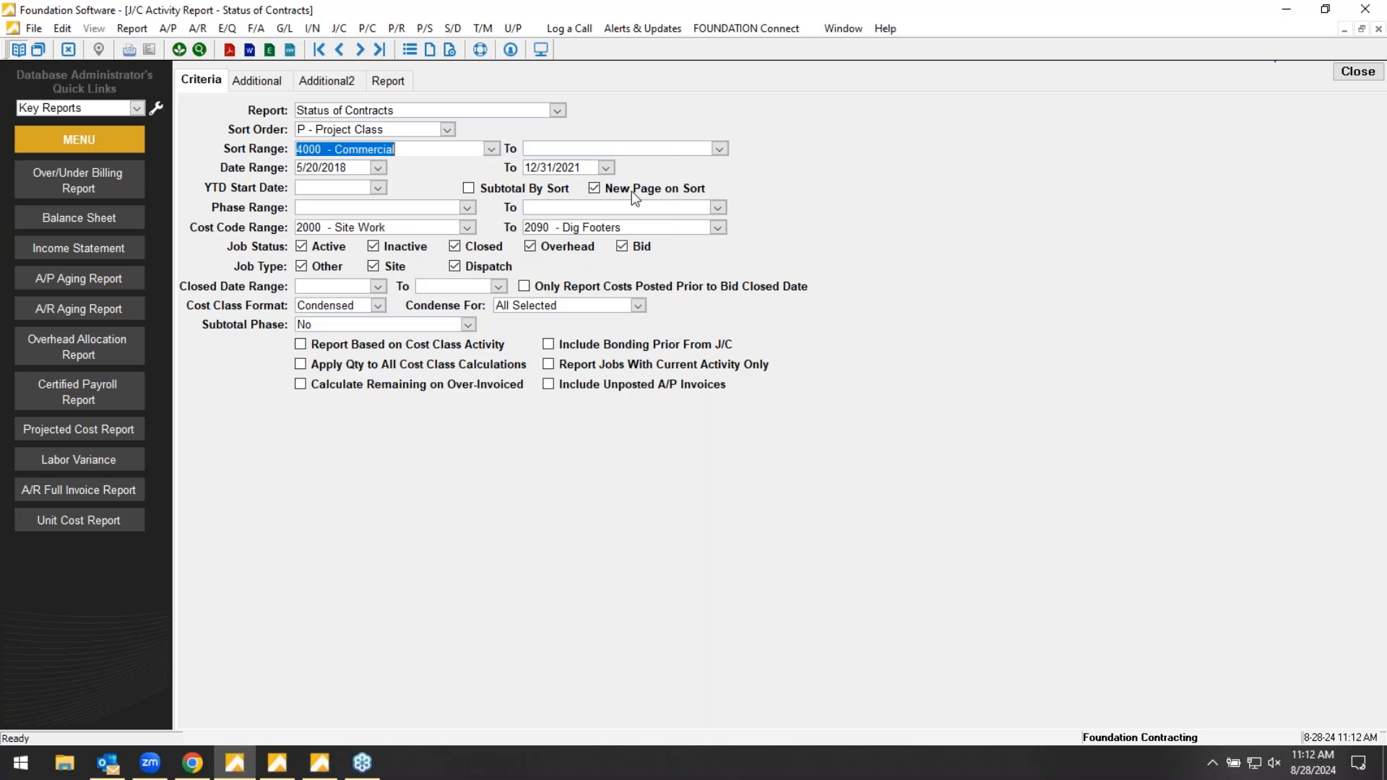
{"action": "left_click", "coordinate": [718, 148]}
{"action": "left_click", "coordinate": [683, 241]}
{"action": "left_click", "coordinate": [397, 84]}
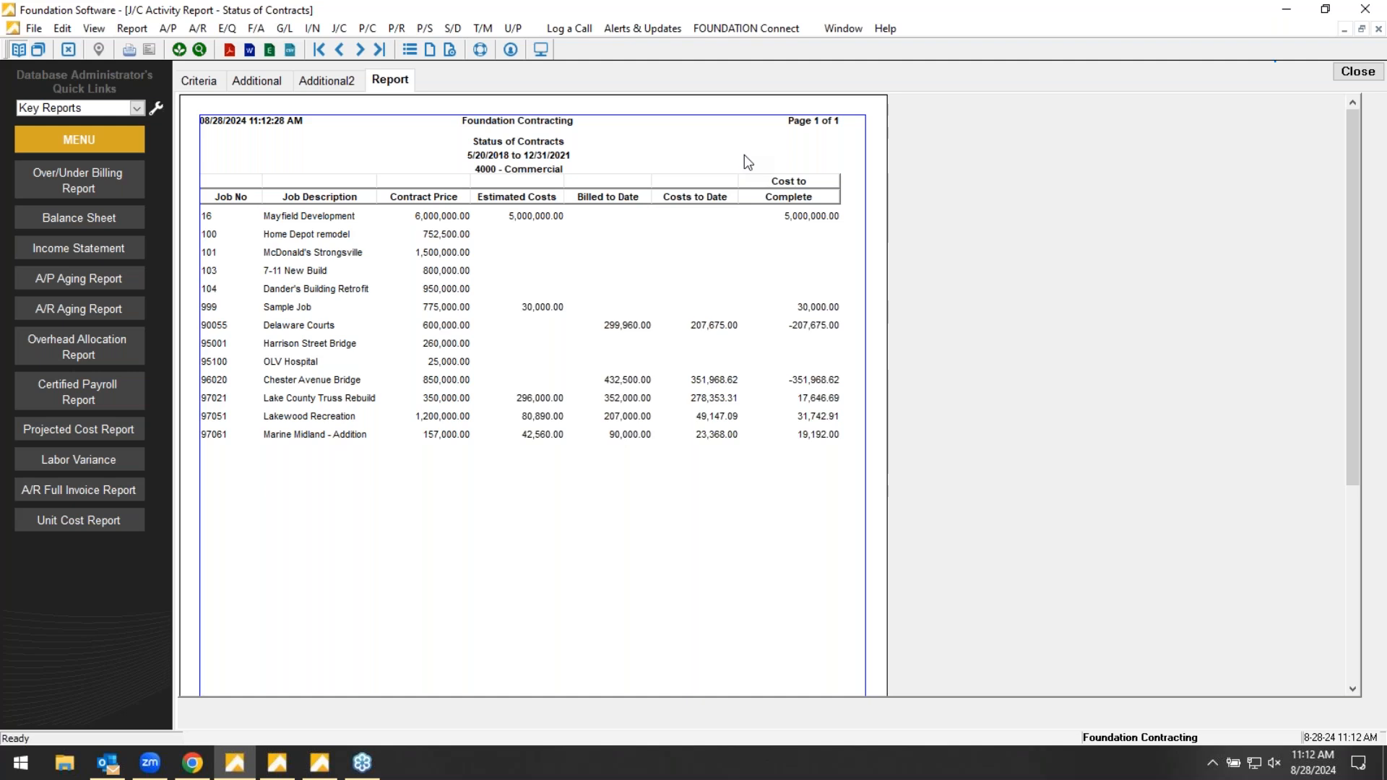
- Return to the report criteria and choose Production Report as the report to run
{"action": "left_click", "coordinate": [200, 81]}
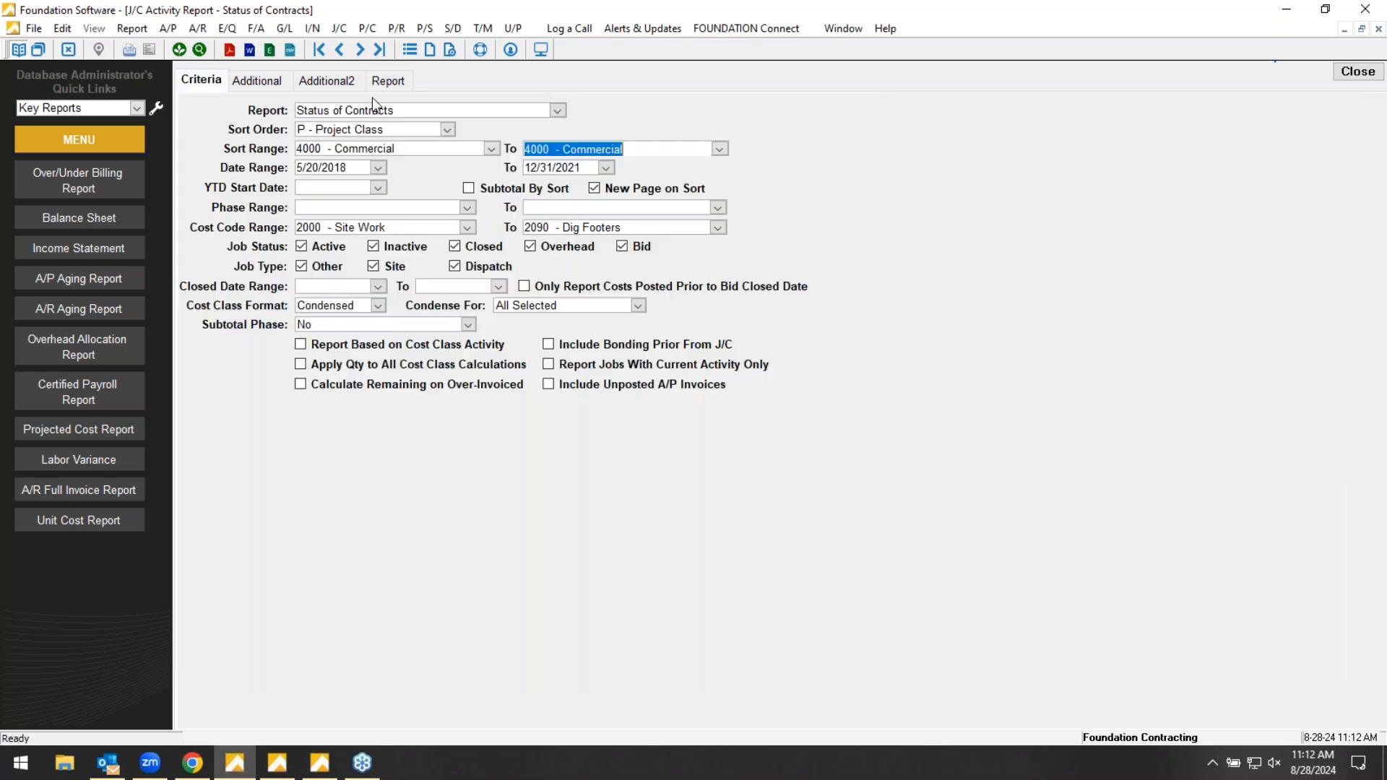
{"action": "left_click", "coordinate": [556, 110]}
{"action": "left_click_drag", "start_coordinate": [905, 398], "coordinate": [1005, 602]}
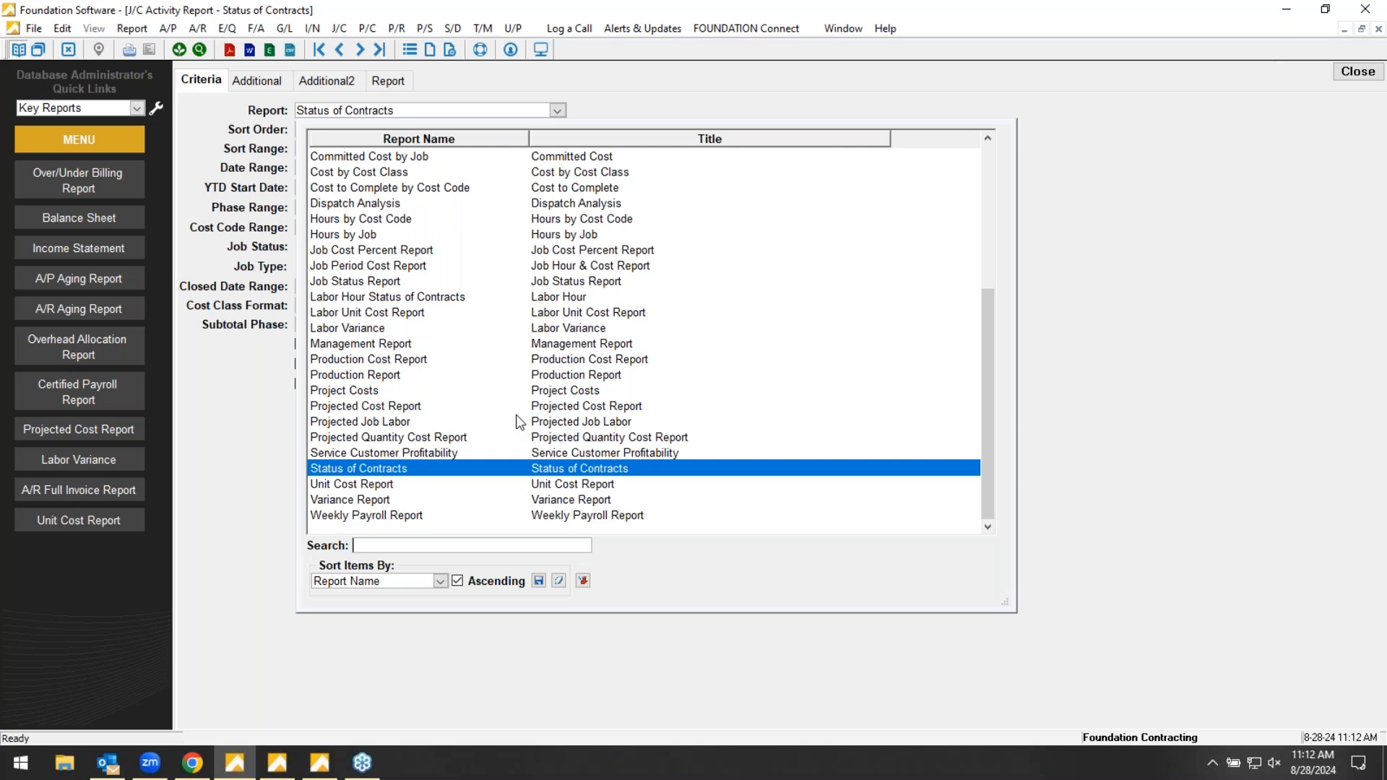
{"action": "left_click", "coordinate": [370, 376]}
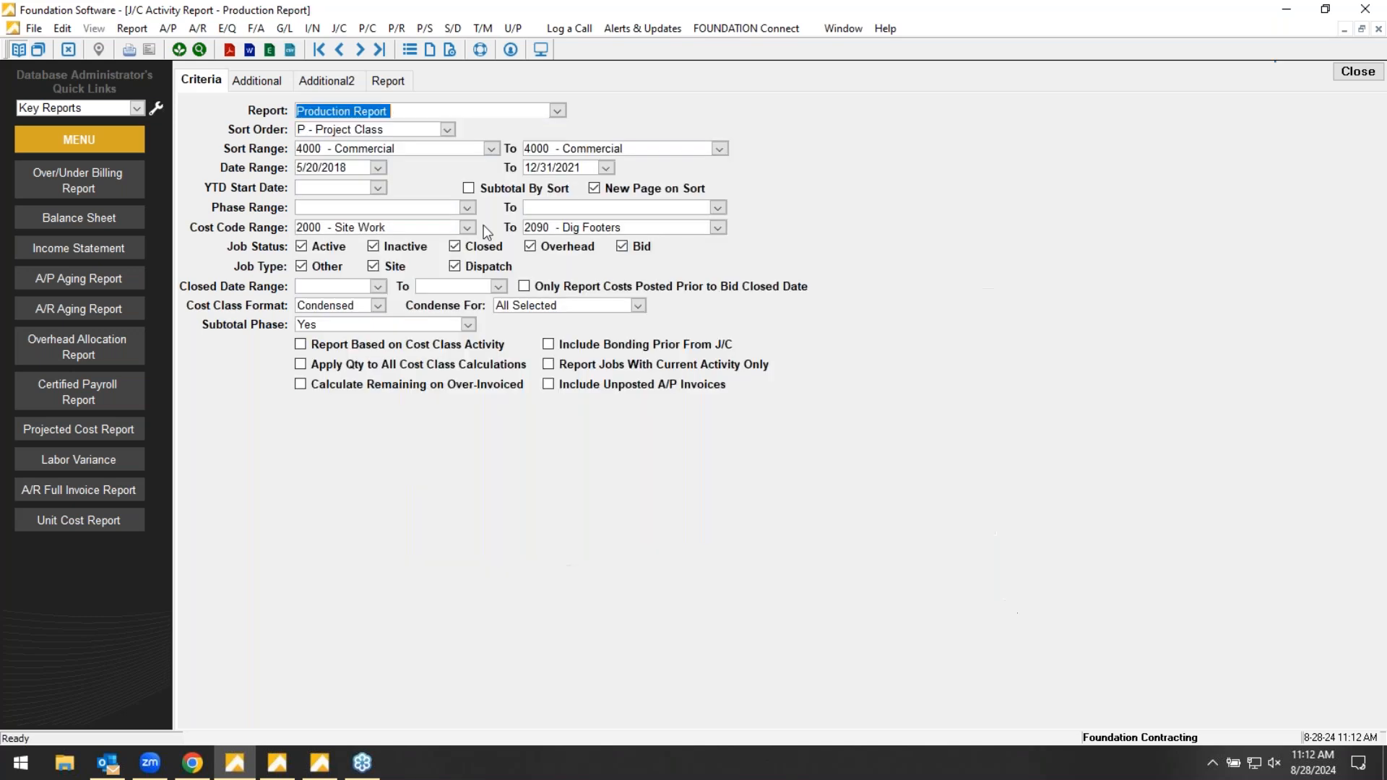
- Sort the Production Report by Job Number, limit the range to job 97081 - Midway Airport, and generate it
{"action": "left_click", "coordinate": [448, 130]}
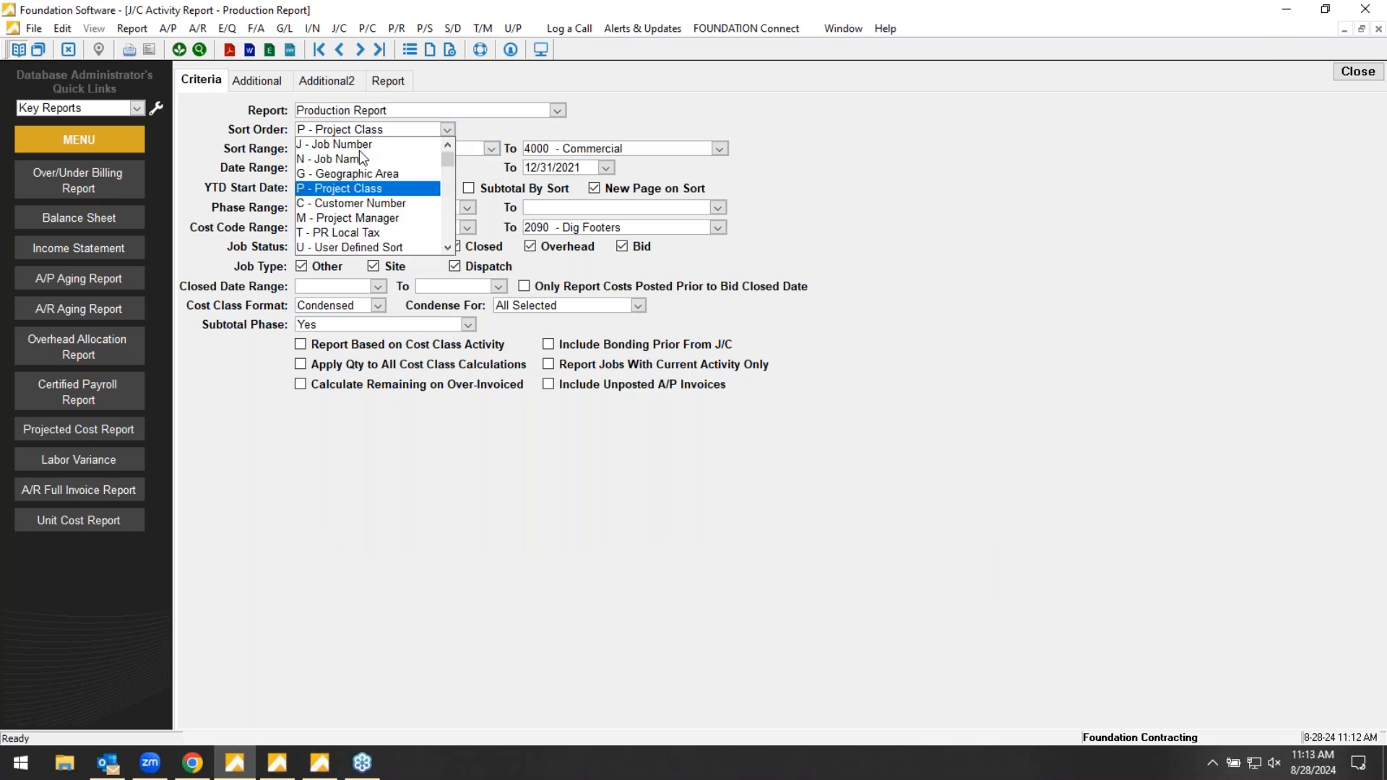
{"action": "left_click", "coordinate": [386, 147]}
{"action": "left_click", "coordinate": [389, 146]}
{"action": "type", "text": "9708"}
{"action": "key", "text": "Tab"}
{"action": "type", "text": "9708"}
{"action": "left_click", "coordinate": [398, 80]}
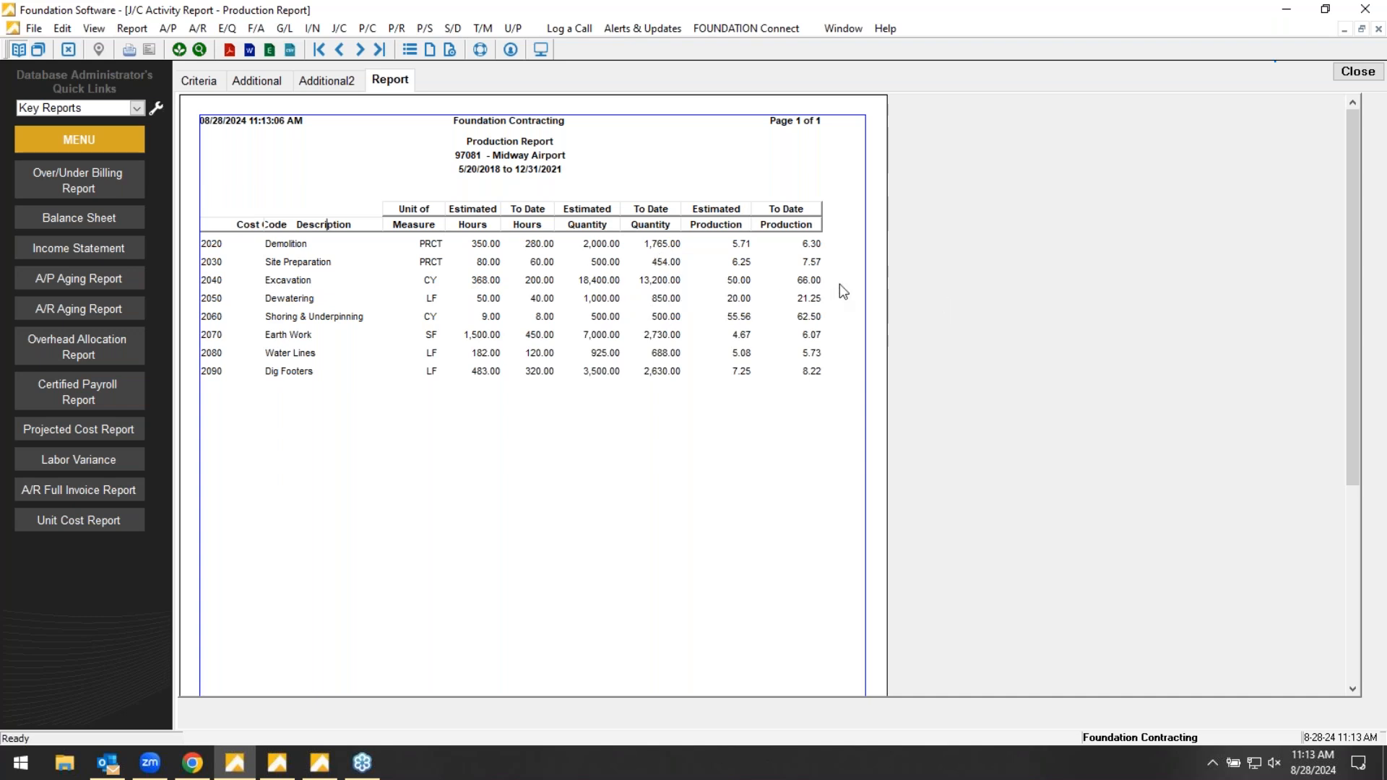
- Change the report to Unit Cost Report and generate it with the existing job and date criteria
{"action": "left_click", "coordinate": [206, 88]}
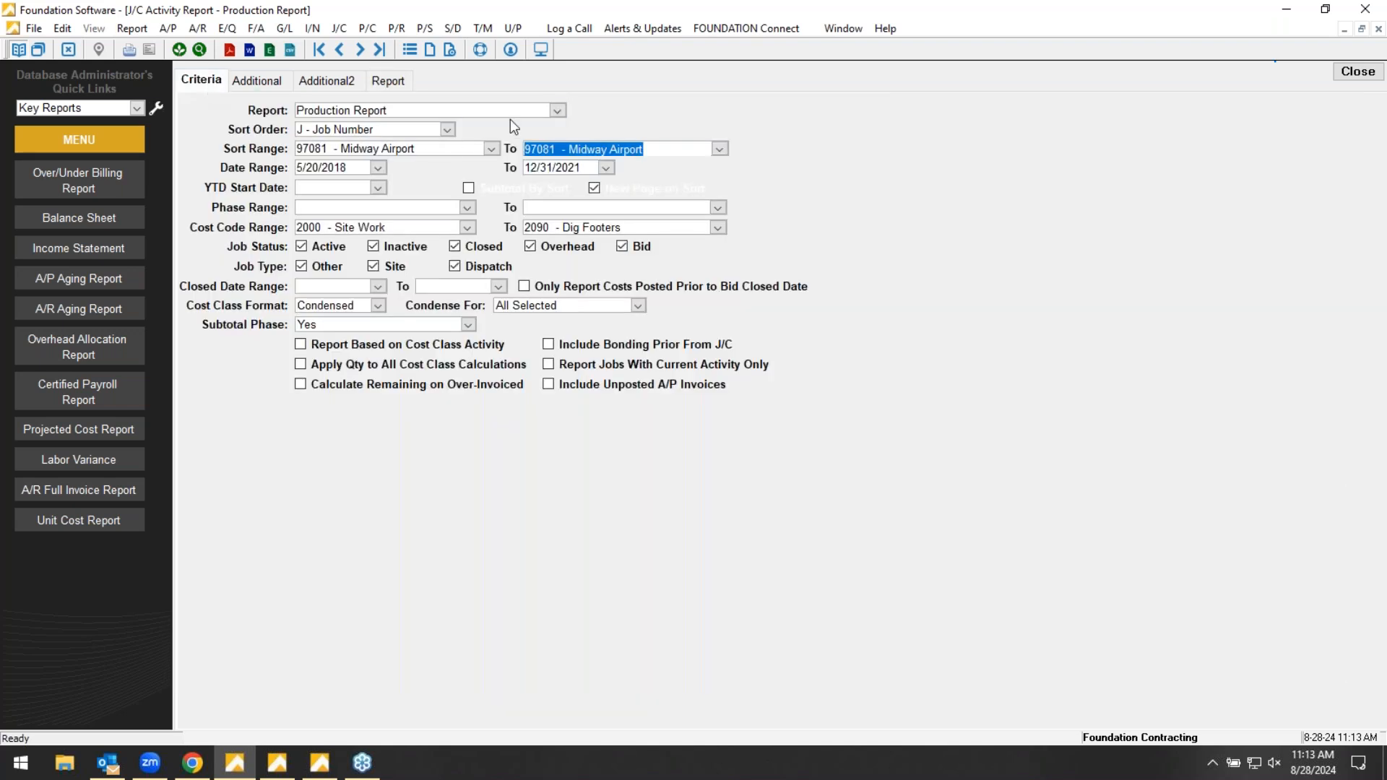
{"action": "left_click", "coordinate": [558, 110]}
{"action": "scroll", "coordinate": [552, 186], "scroll_direction": "down", "scroll_amount": 2}
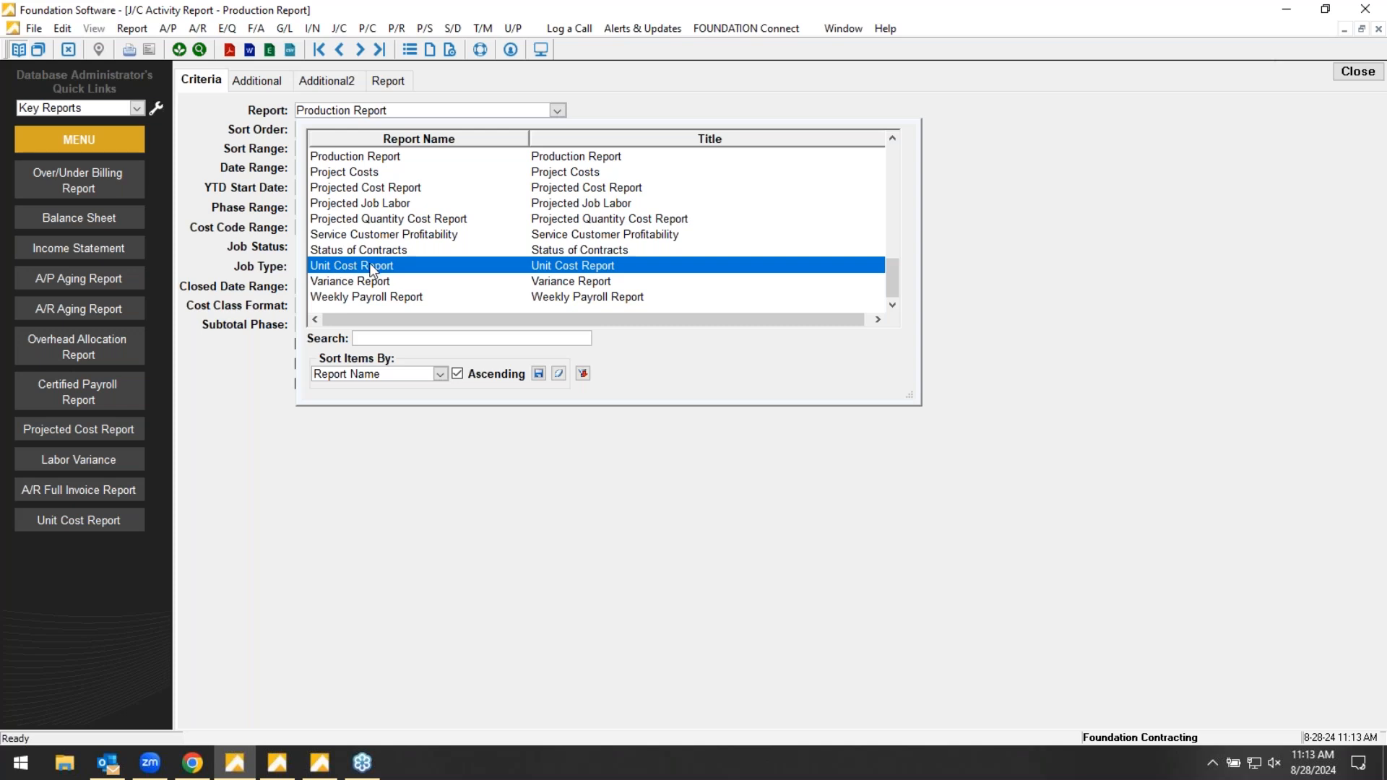
{"action": "left_click", "coordinate": [372, 264]}
{"action": "left_click", "coordinate": [388, 80]}
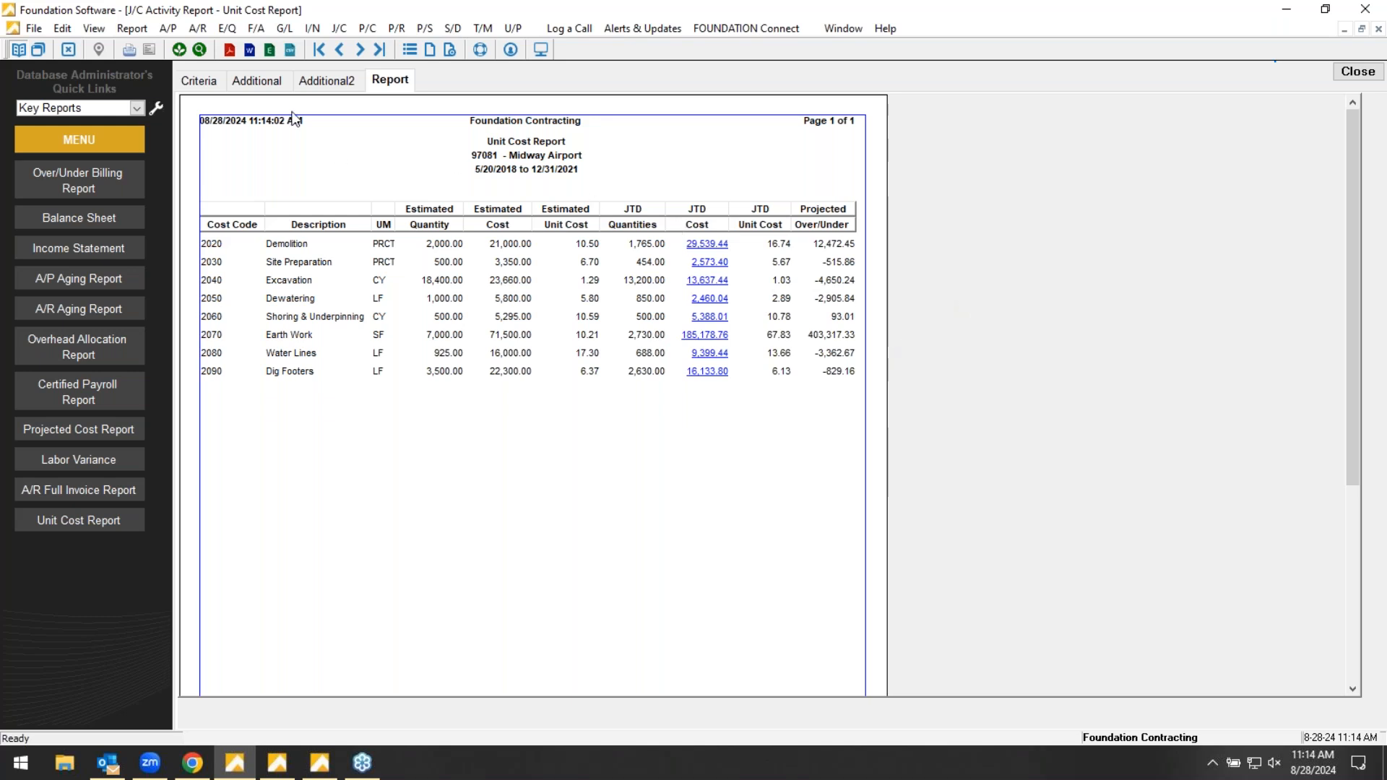
- Return to the report criteria and look through the full list of available Job Costing reports
{"action": "left_click", "coordinate": [201, 81]}
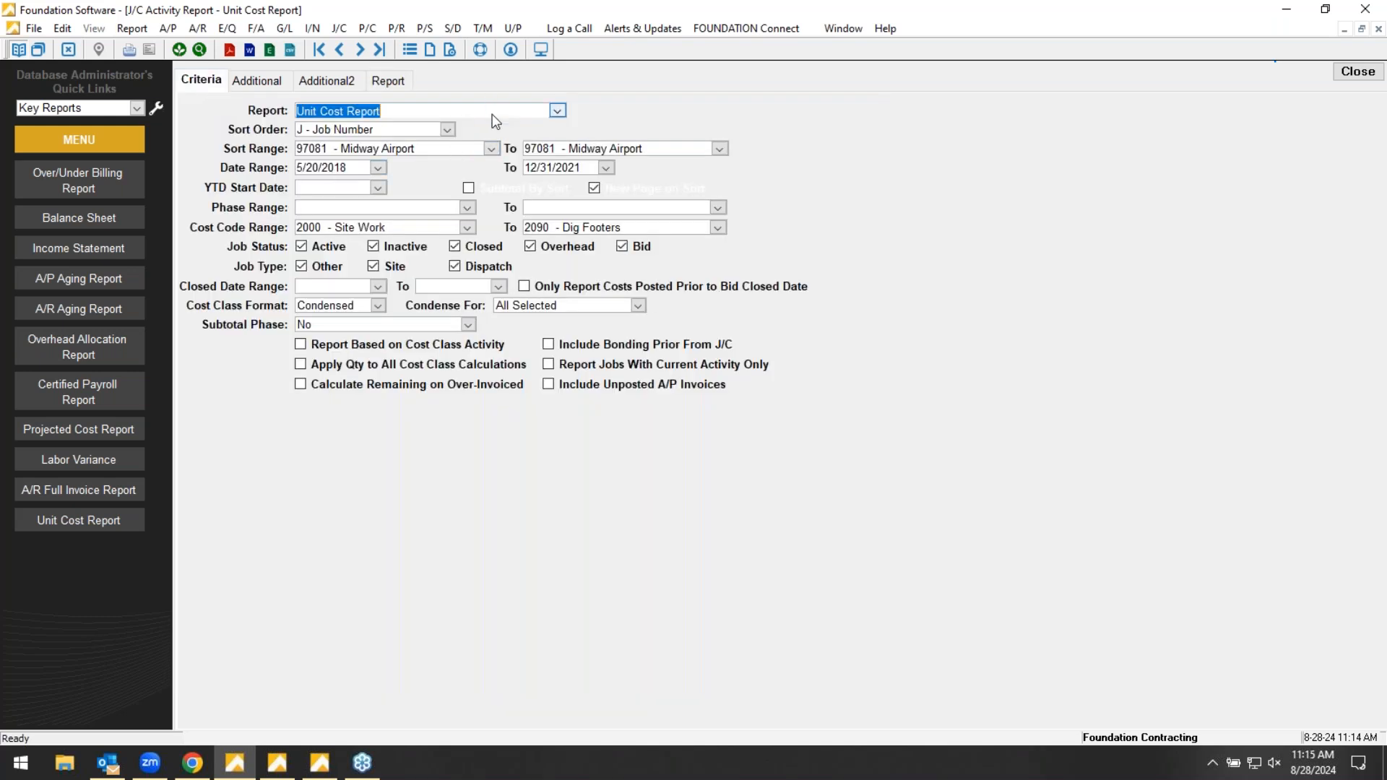
{"action": "left_click", "coordinate": [562, 110]}
{"action": "left_click", "coordinate": [557, 111]}
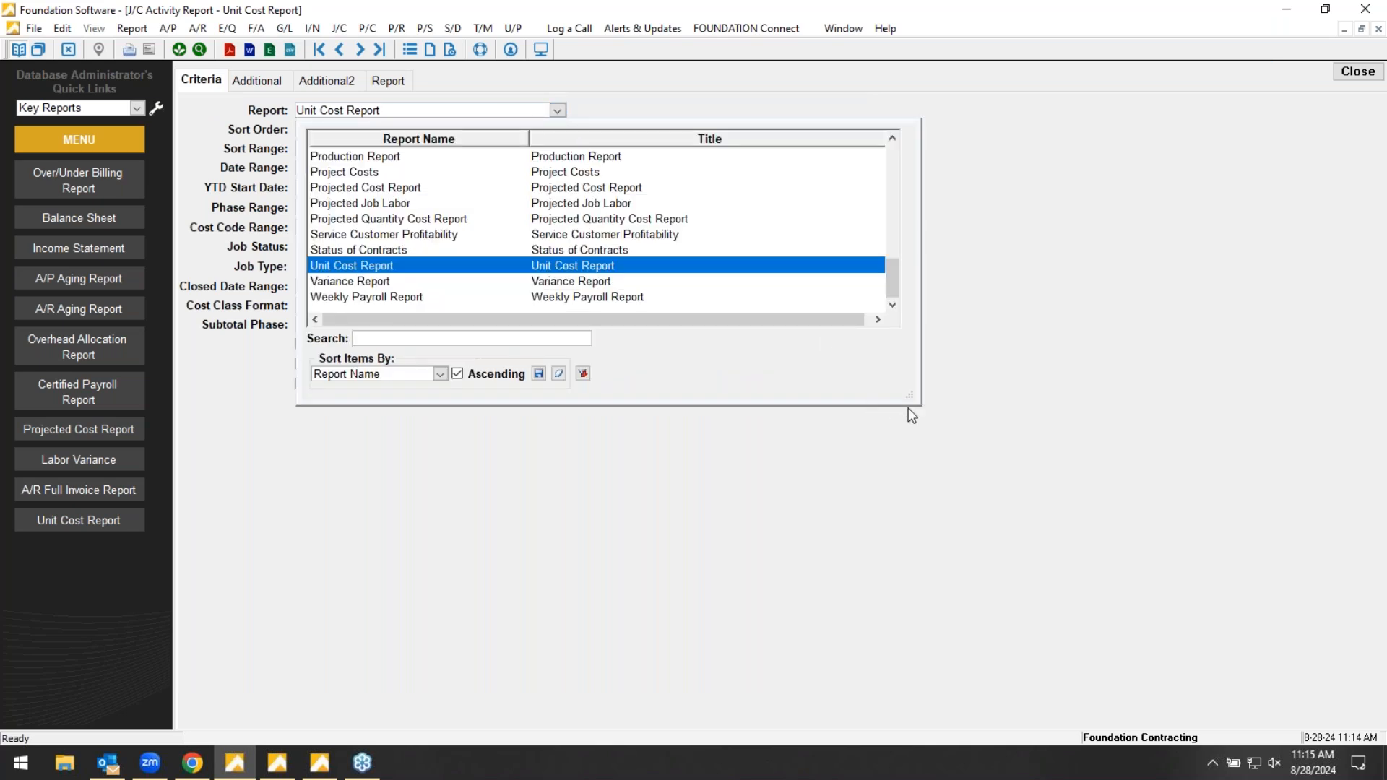
{"action": "left_click_drag", "start_coordinate": [898, 446], "coordinate": [952, 563]}
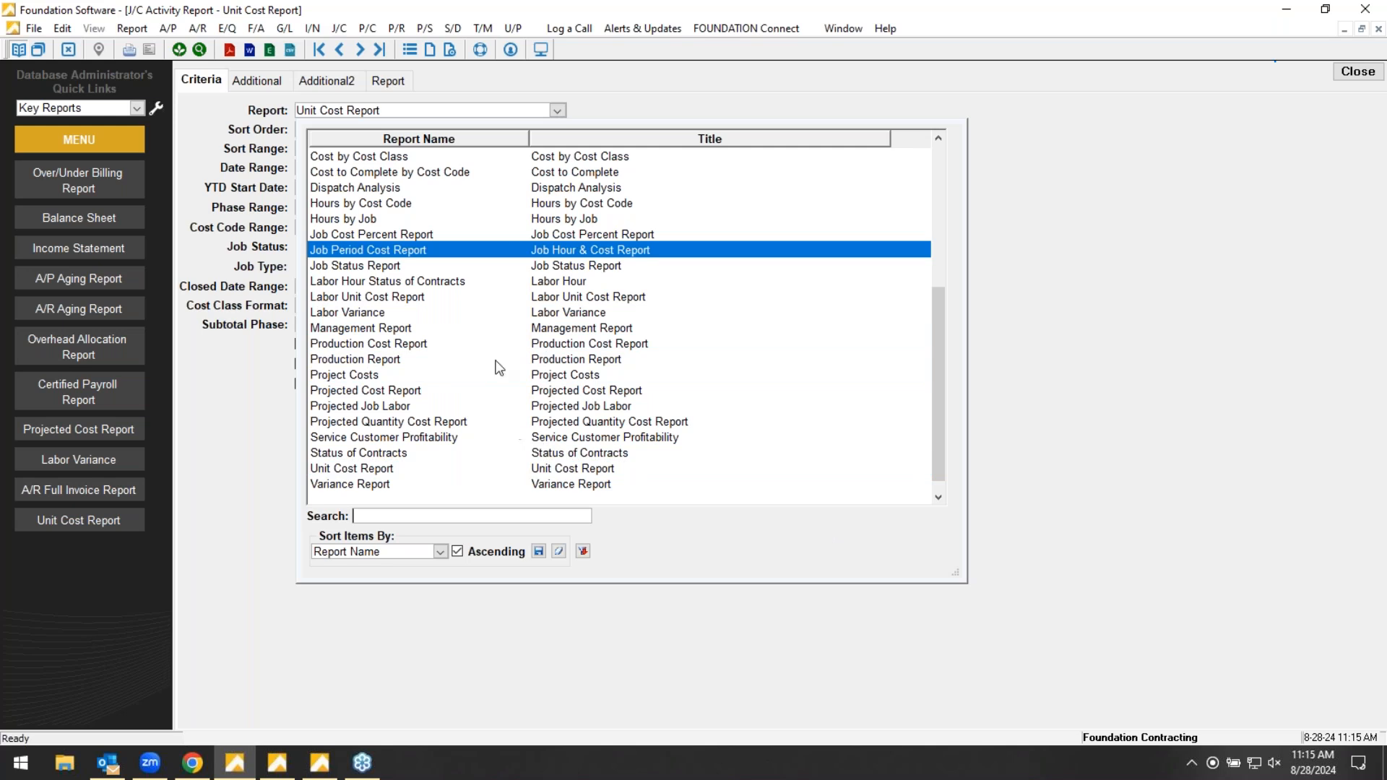
{"action": "left_click", "coordinate": [543, 117]}
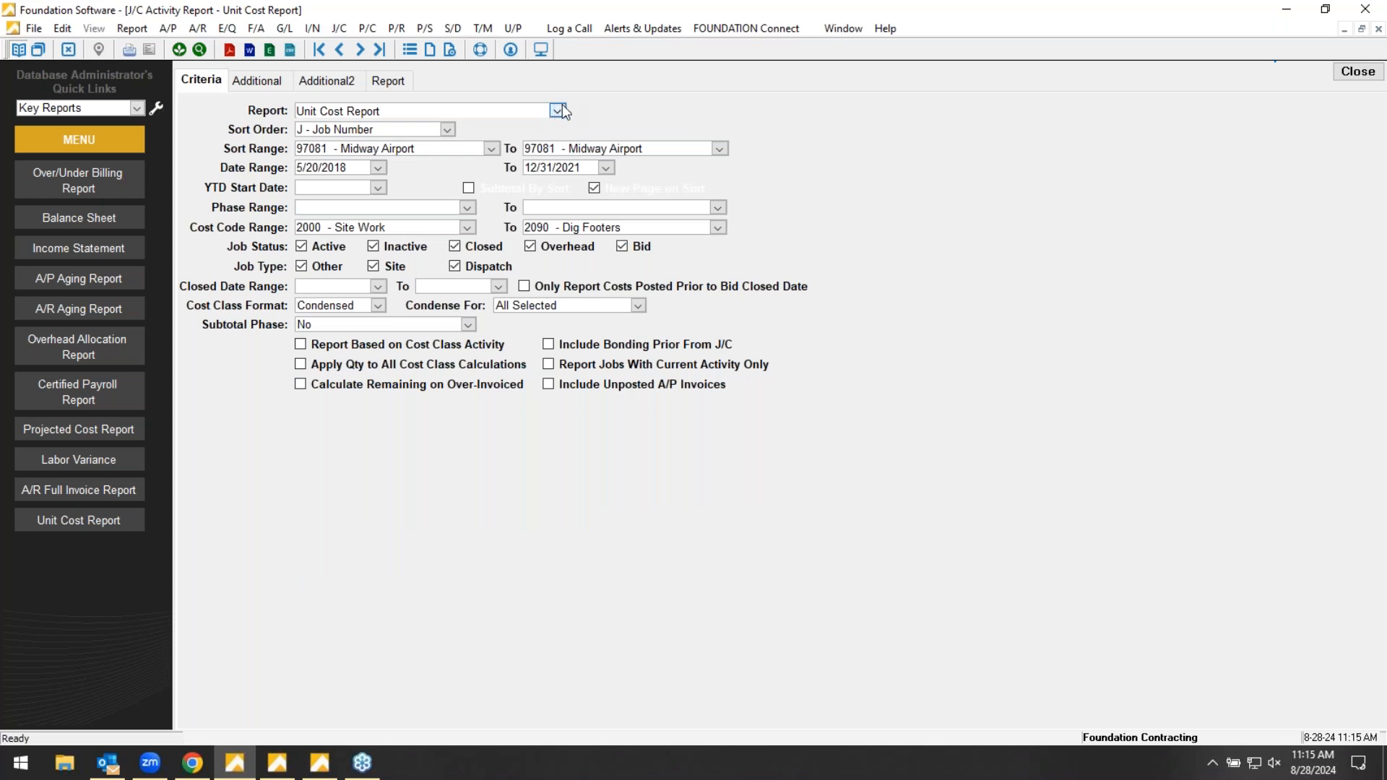
{"action": "left_click", "coordinate": [557, 110]}
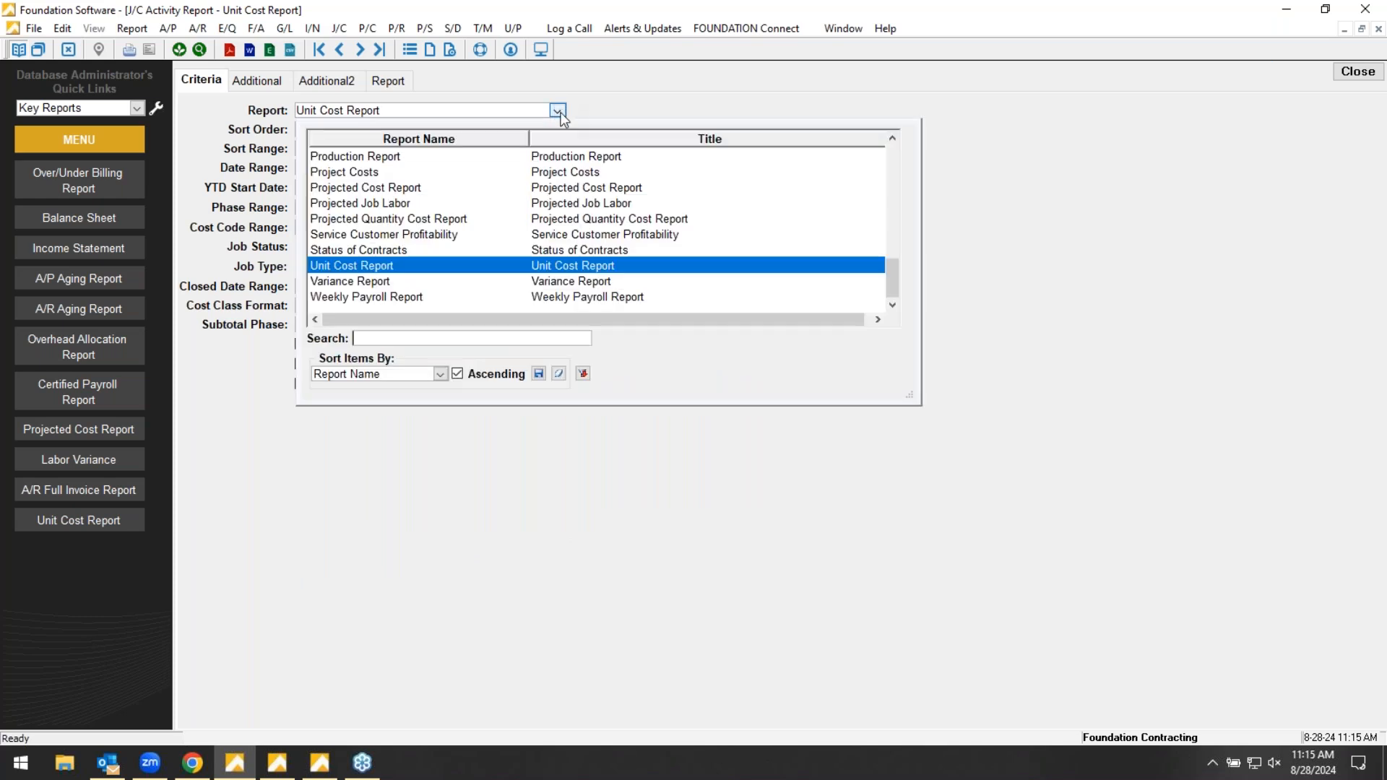
{"action": "left_click_drag", "start_coordinate": [912, 393], "coordinate": [985, 620]}
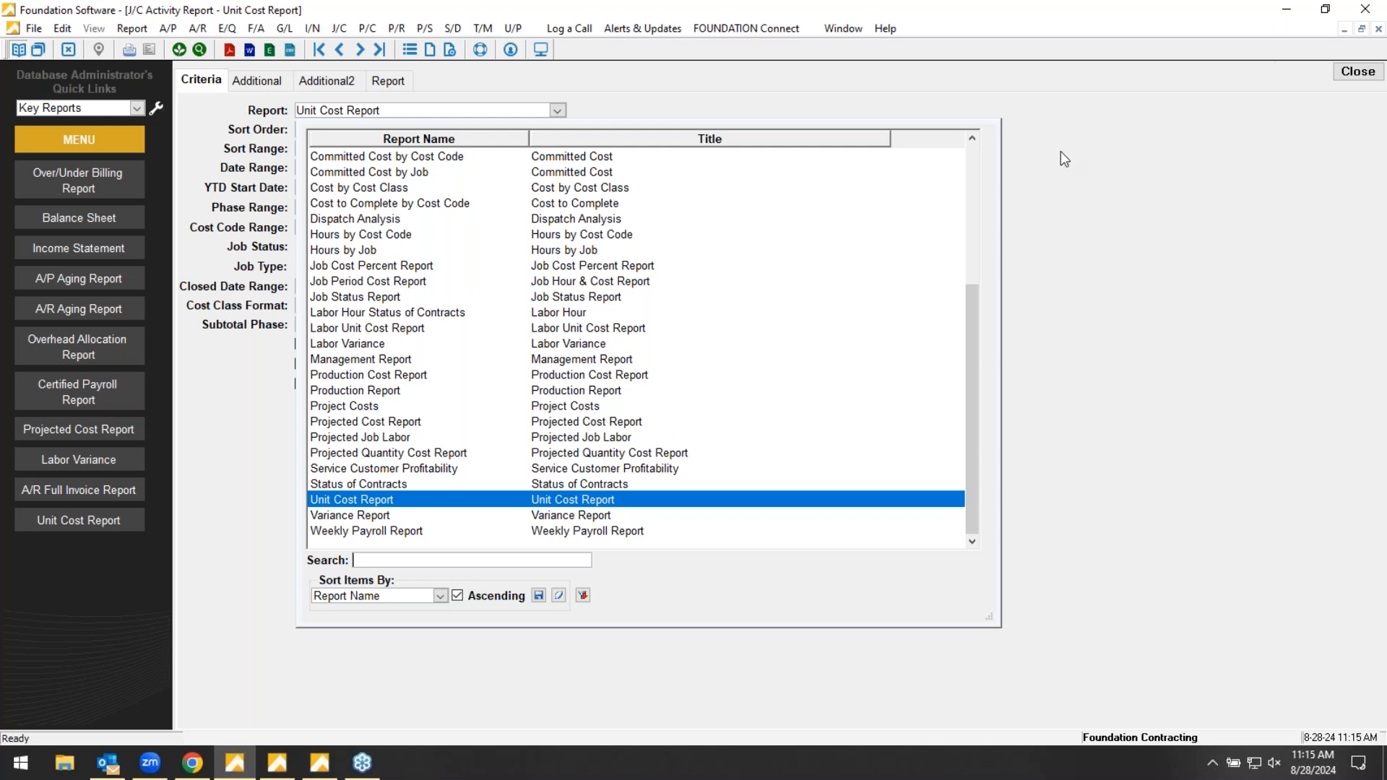
{"action": "left_click", "coordinate": [1068, 102]}
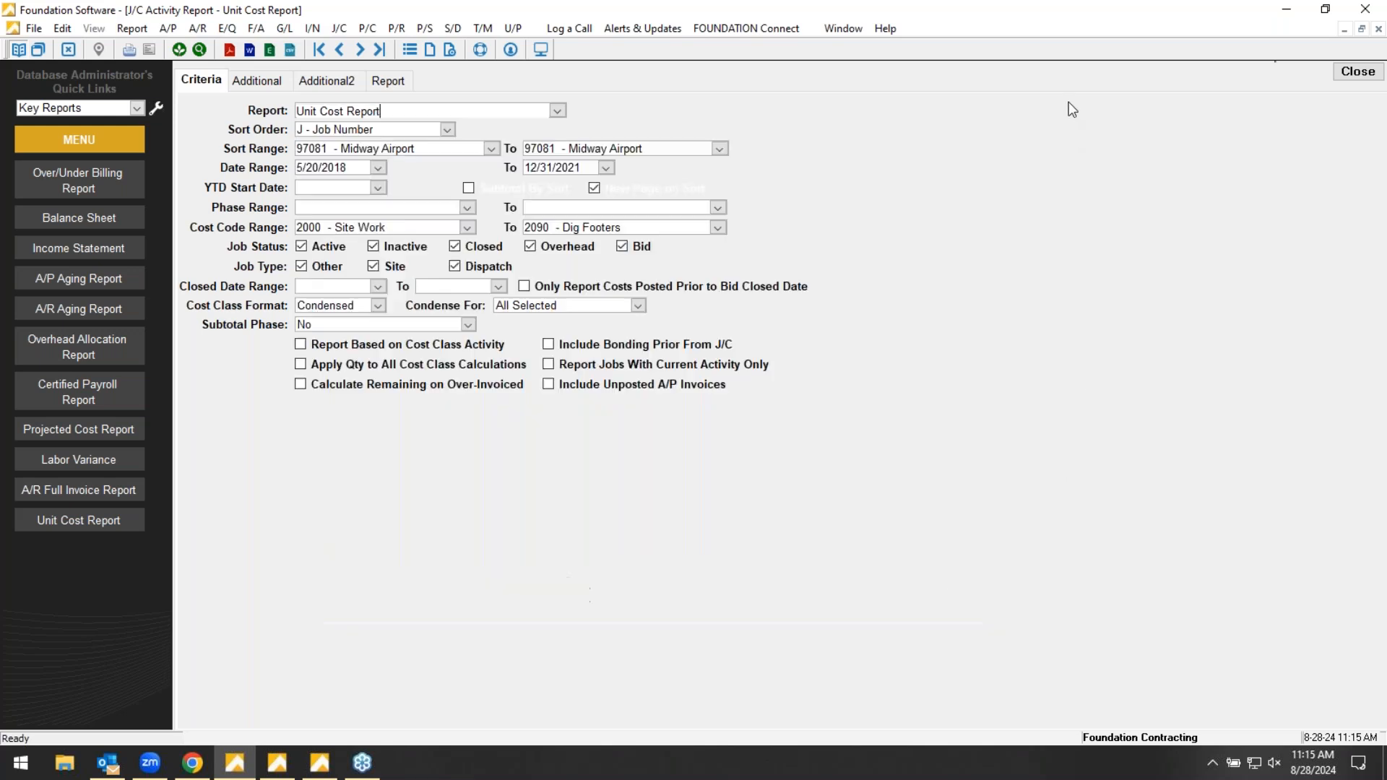
- Close the report window and open the J/C ActivityGenie from the data genies
{"action": "left_click", "coordinate": [1351, 72]}
{"action": "left_click", "coordinate": [225, 93]}
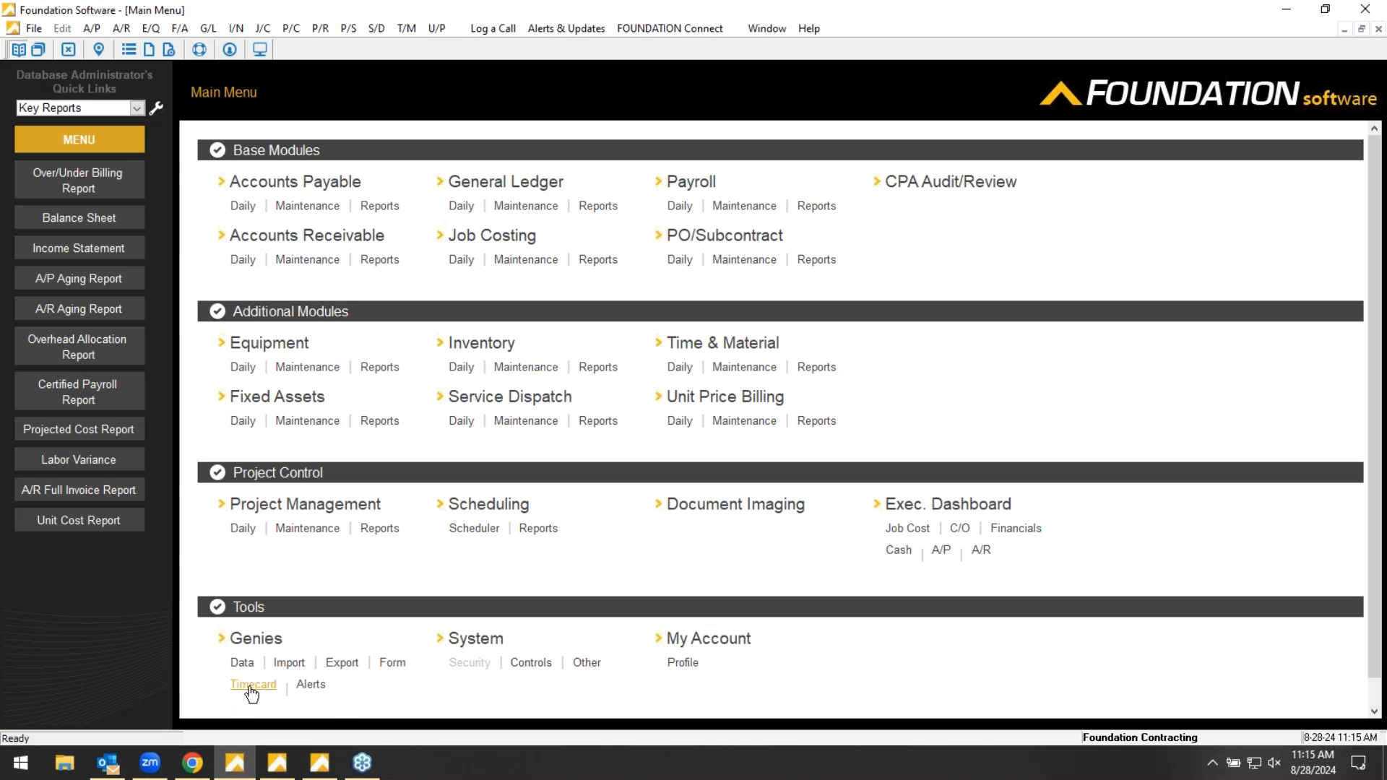
{"action": "left_click", "coordinate": [256, 639]}
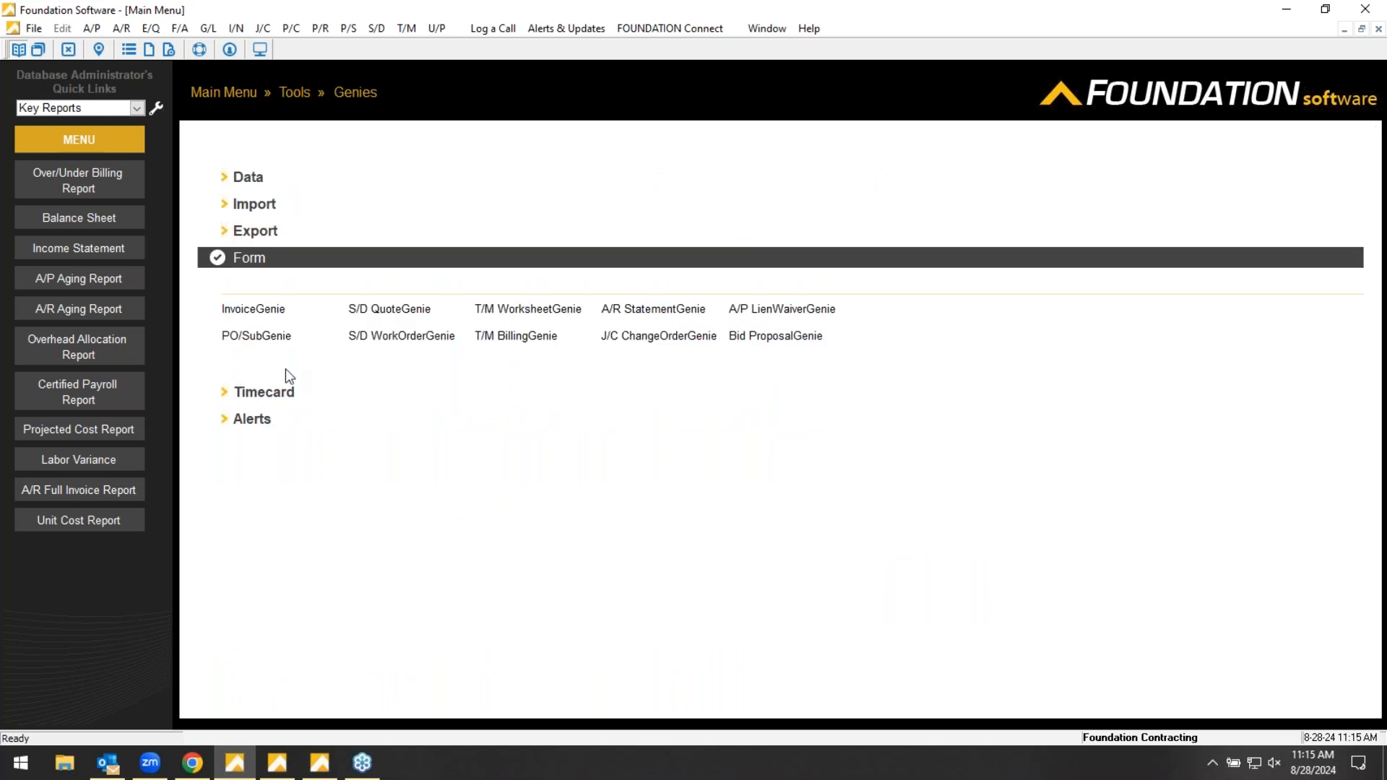
{"action": "left_click", "coordinate": [240, 177]}
{"action": "double_click", "coordinate": [510, 317]}
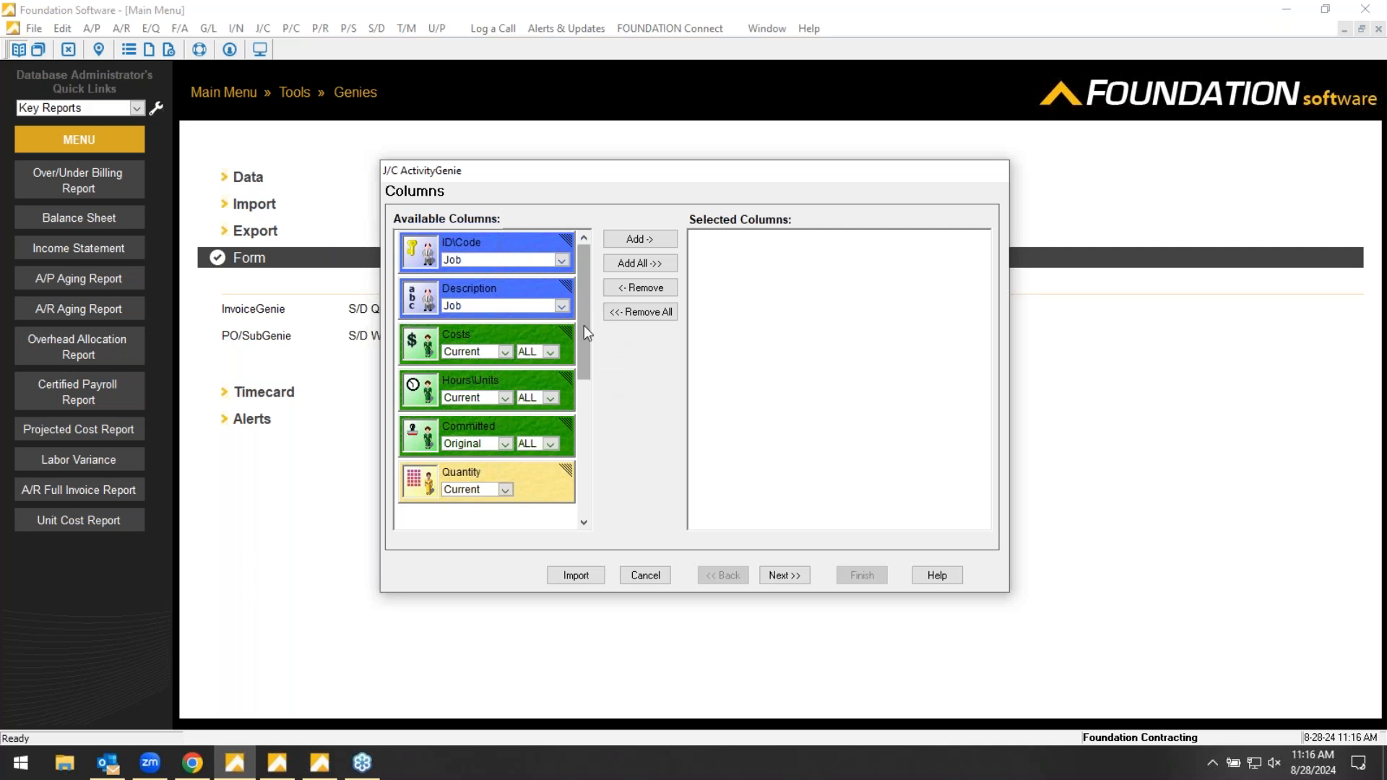
- Add the job's ID\Code and Description columns, with Header off for ID\Code, and preview the report layout
{"action": "mouse_move", "coordinate": [580, 276]}
{"action": "left_mouse_down"}
{"action": "mouse_move", "coordinate": [578, 393]}
{"action": "mouse_move", "coordinate": [580, 248]}
{"action": "left_mouse_up"}
{"action": "left_click_drag", "start_coordinate": [433, 243], "coordinate": [863, 296]}
{"action": "left_click_drag", "start_coordinate": [509, 287], "coordinate": [835, 341]}
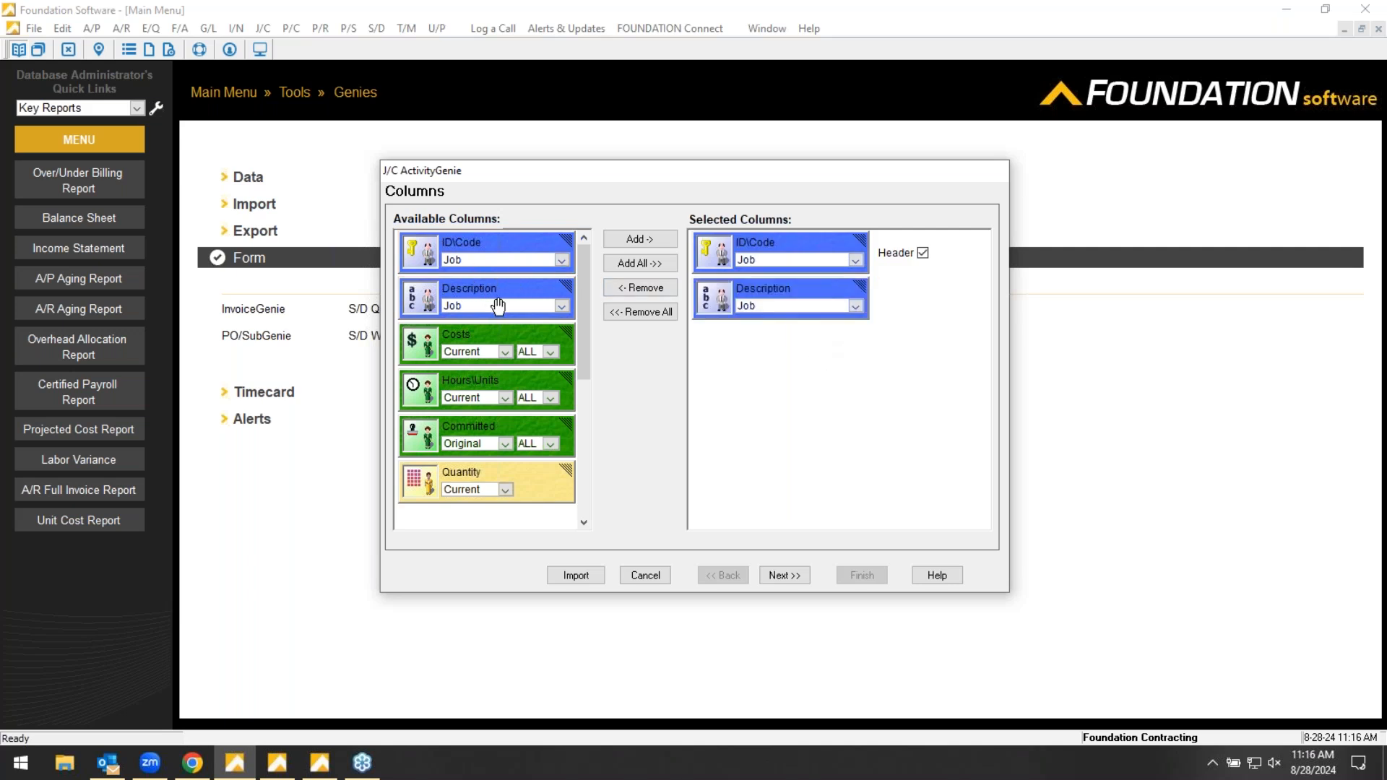
{"action": "left_click", "coordinate": [920, 252]}
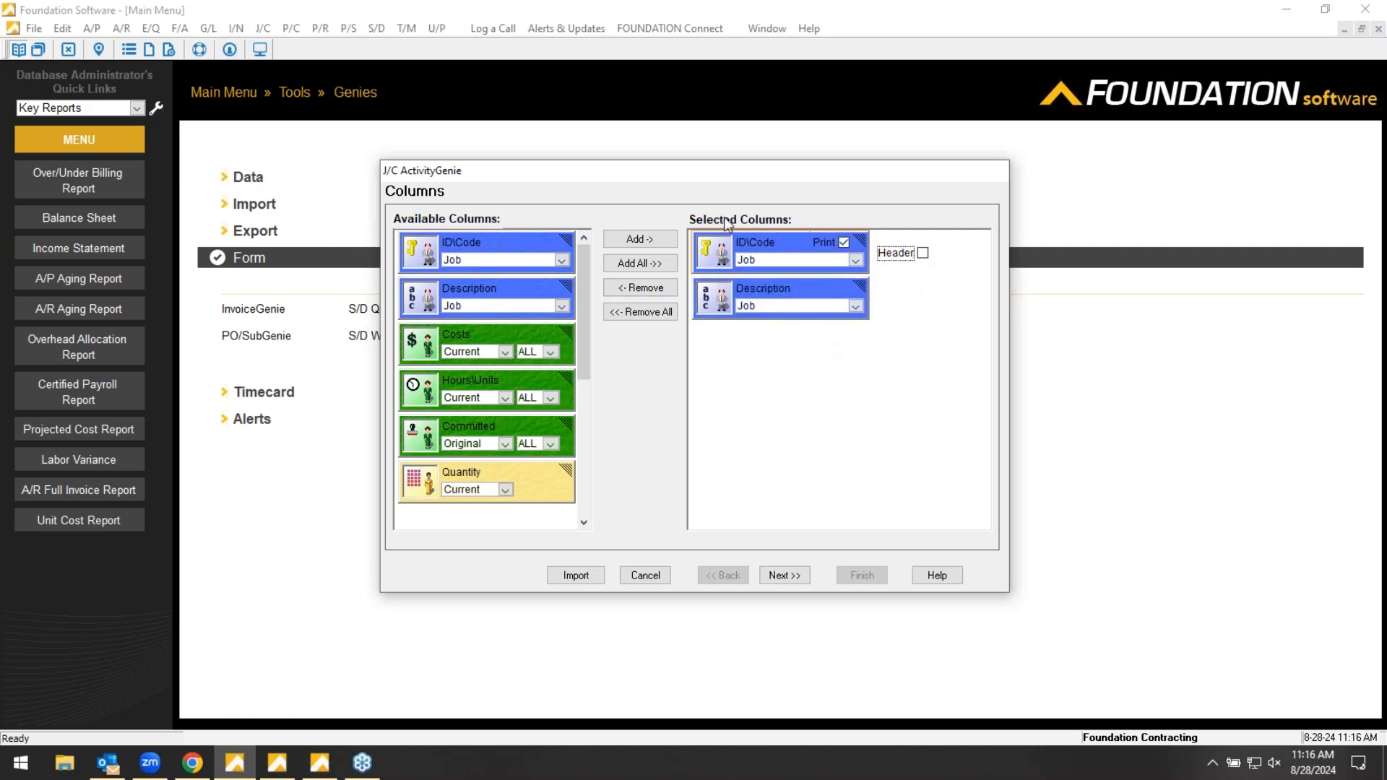
{"action": "left_click", "coordinate": [789, 576]}
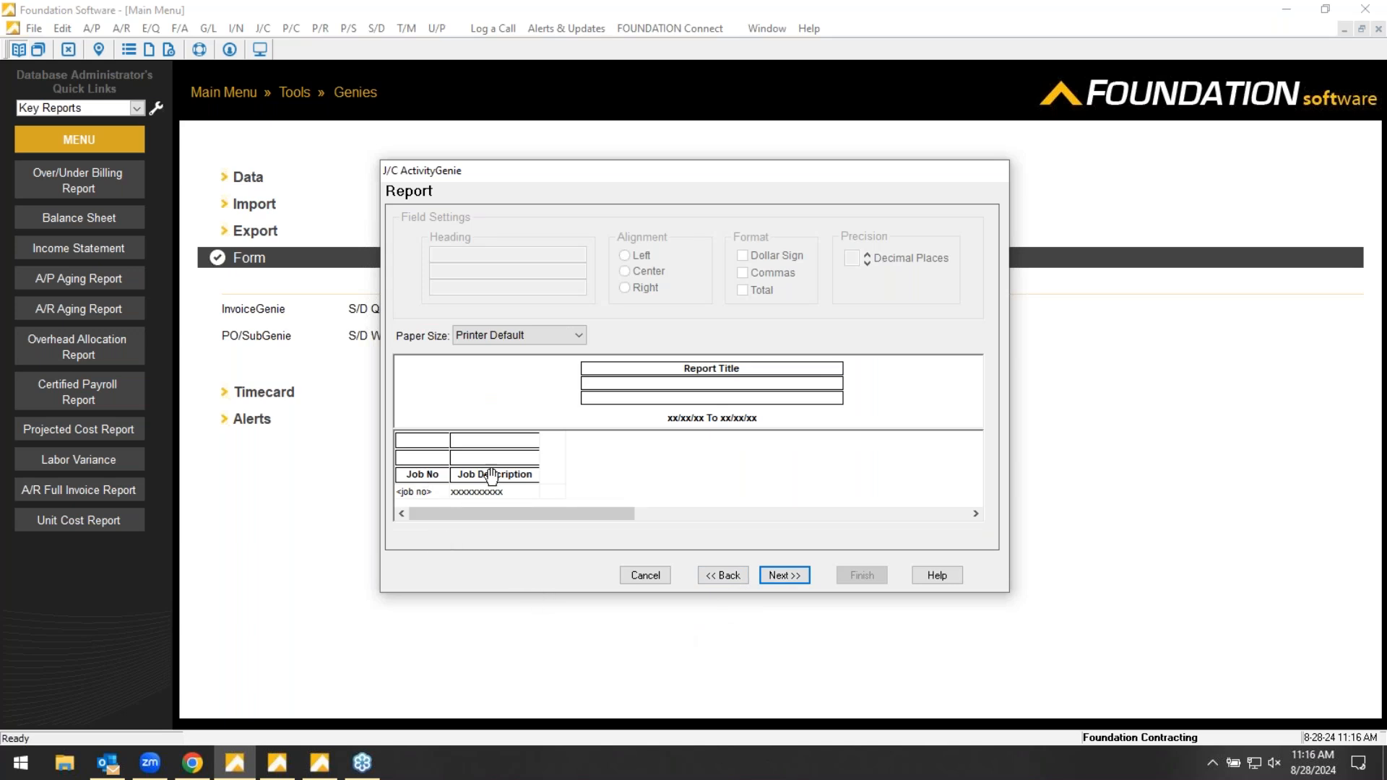
{"action": "left_click", "coordinate": [715, 577]}
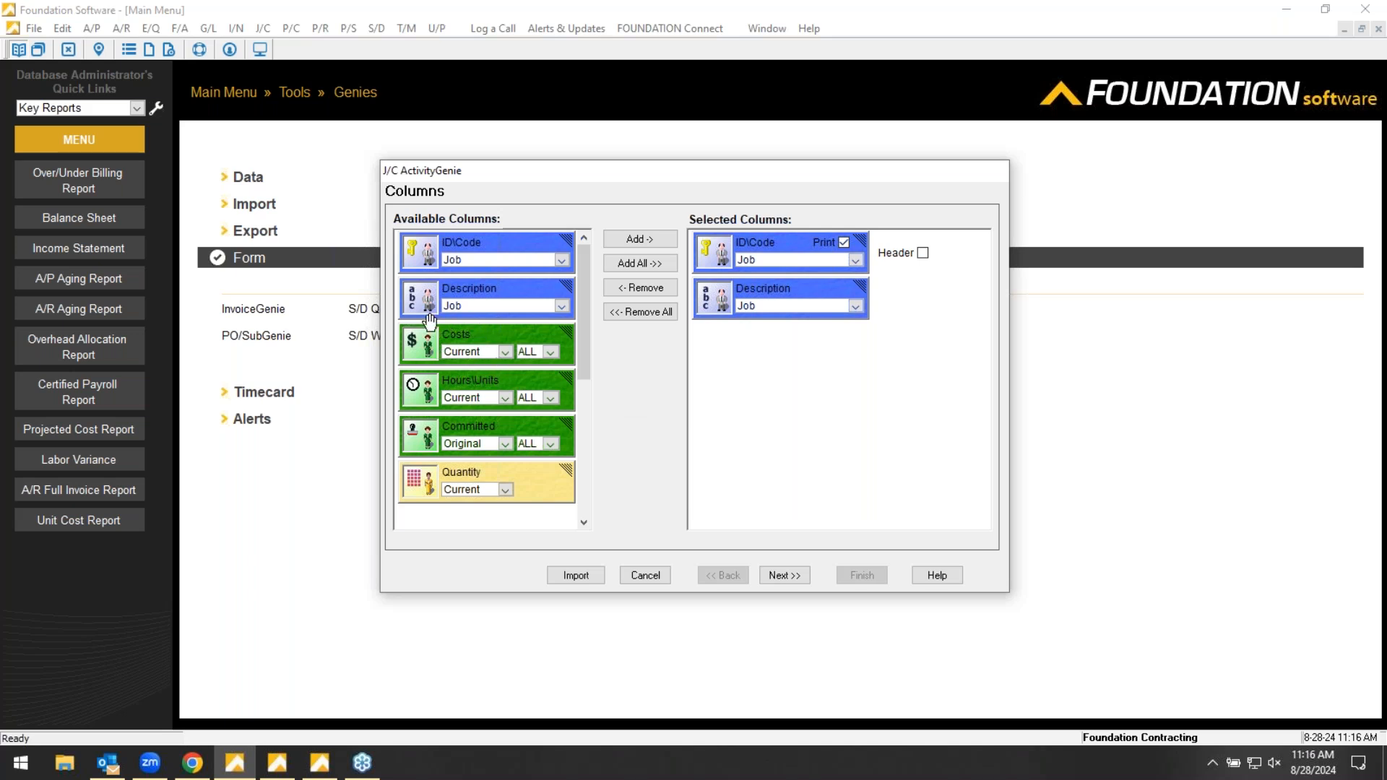
- Add two Costs columns to the selected columns, one for Orig Est and one for To Date
{"action": "left_click", "coordinate": [507, 351]}
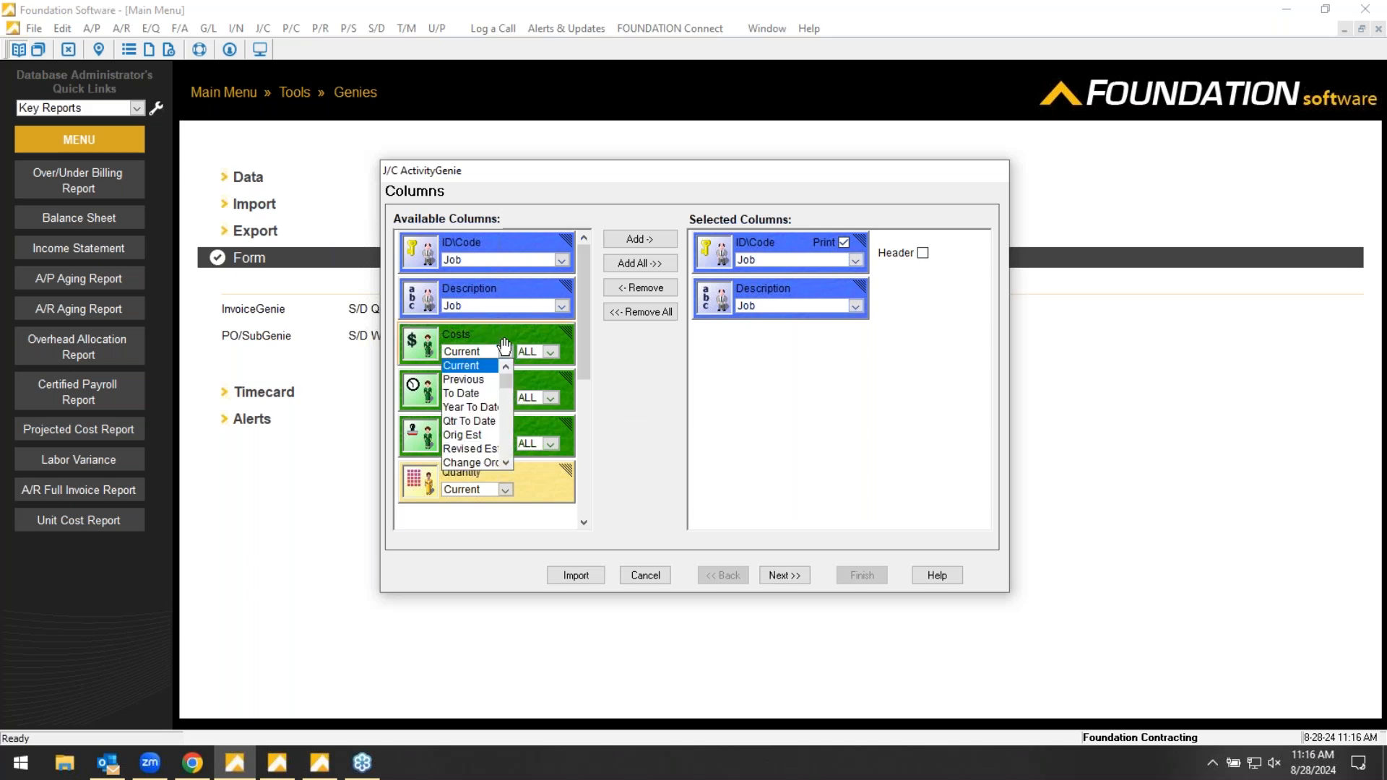
{"action": "left_click", "coordinate": [483, 435]}
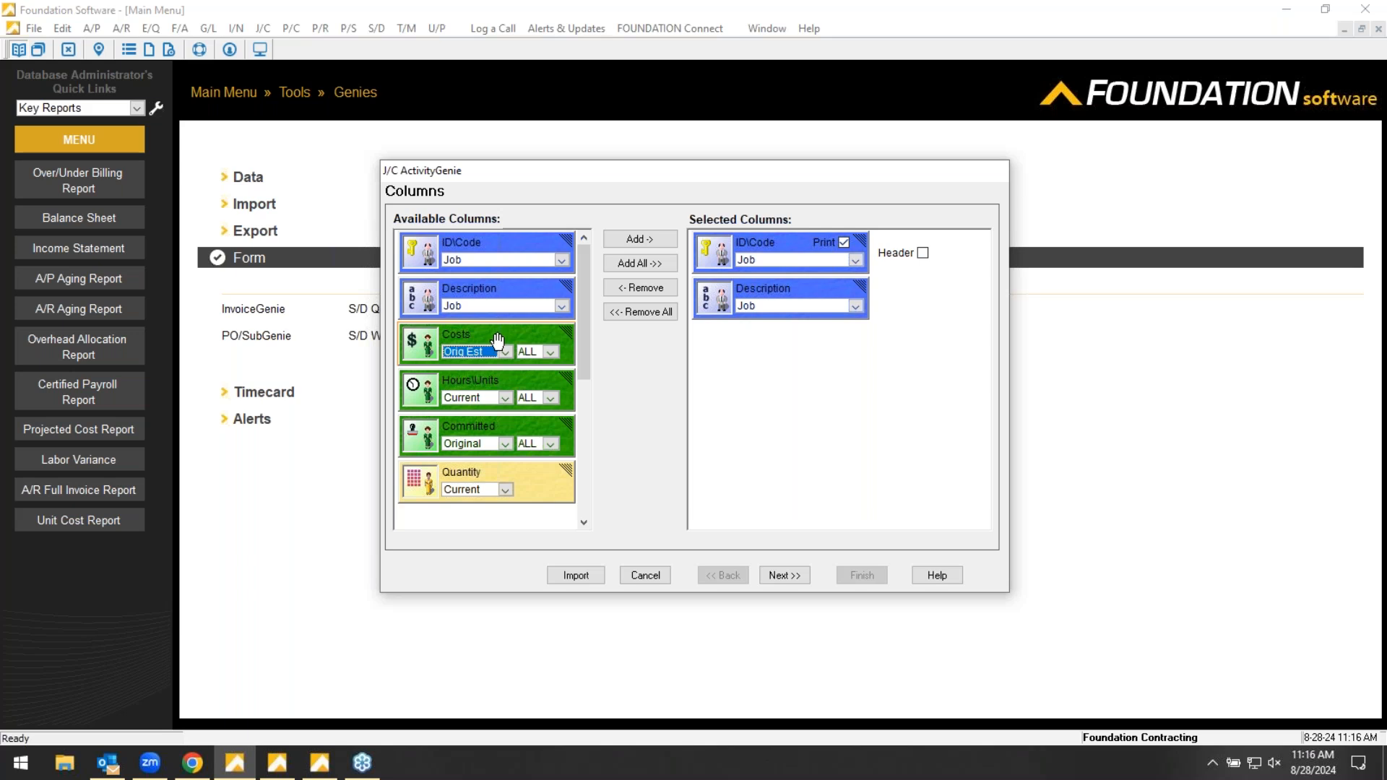
{"action": "double_click", "coordinate": [496, 345]}
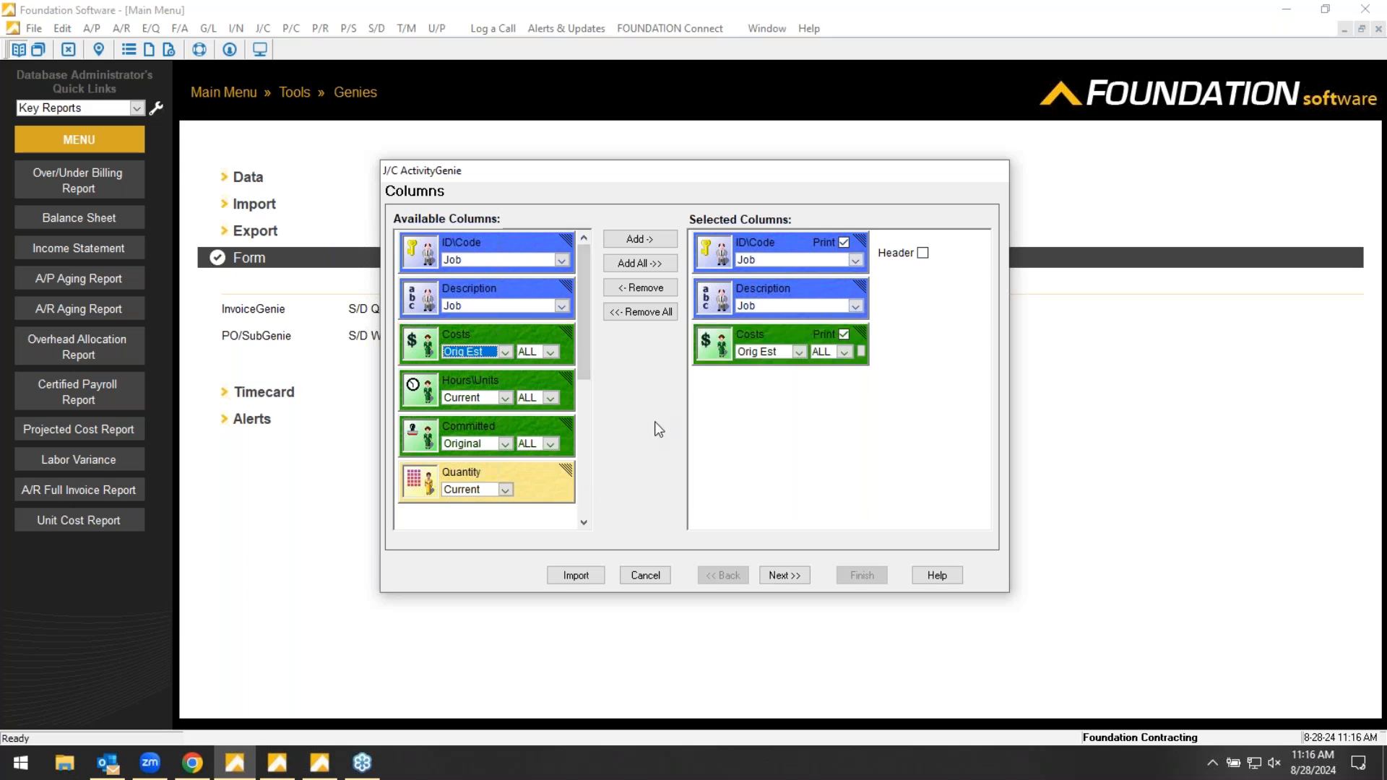
{"action": "left_click", "coordinate": [505, 351]}
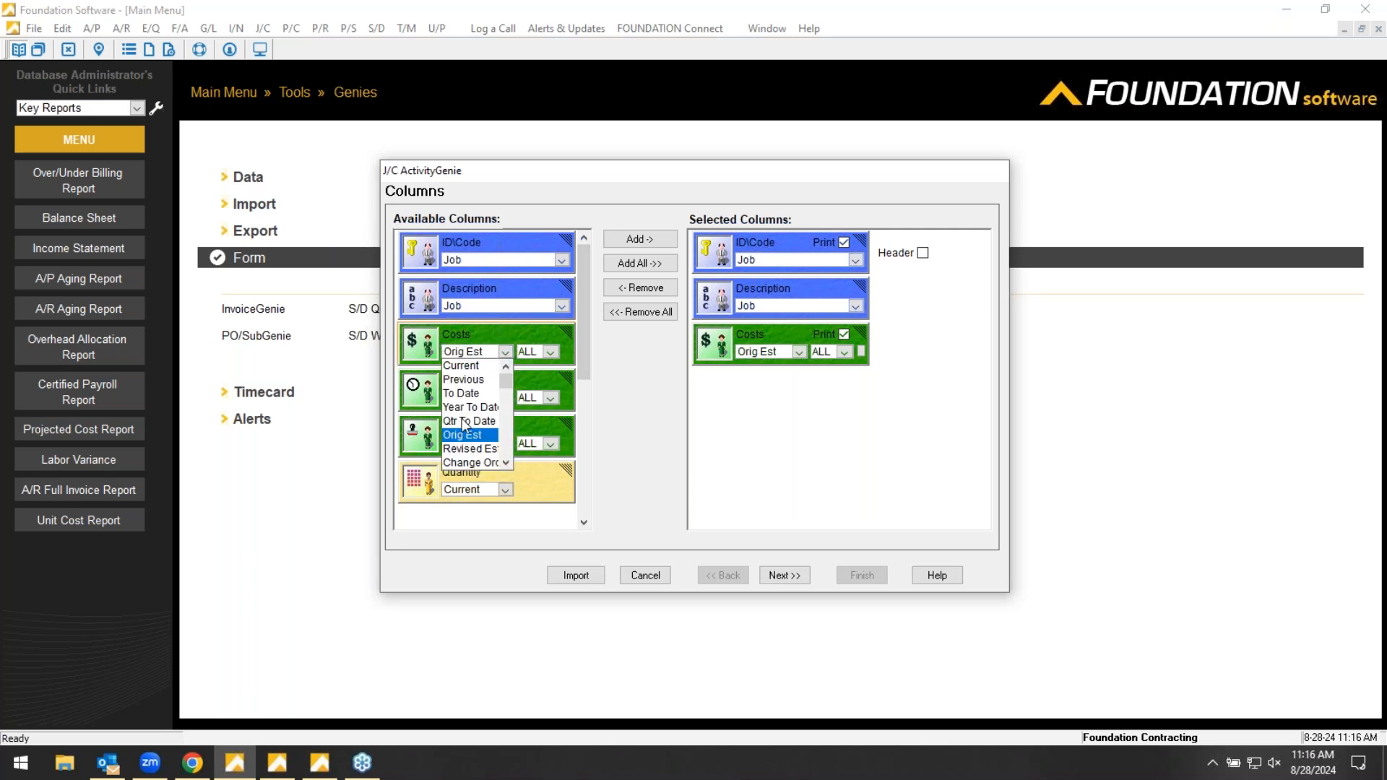
{"action": "left_click", "coordinate": [463, 393]}
{"action": "double_click", "coordinate": [513, 343]}
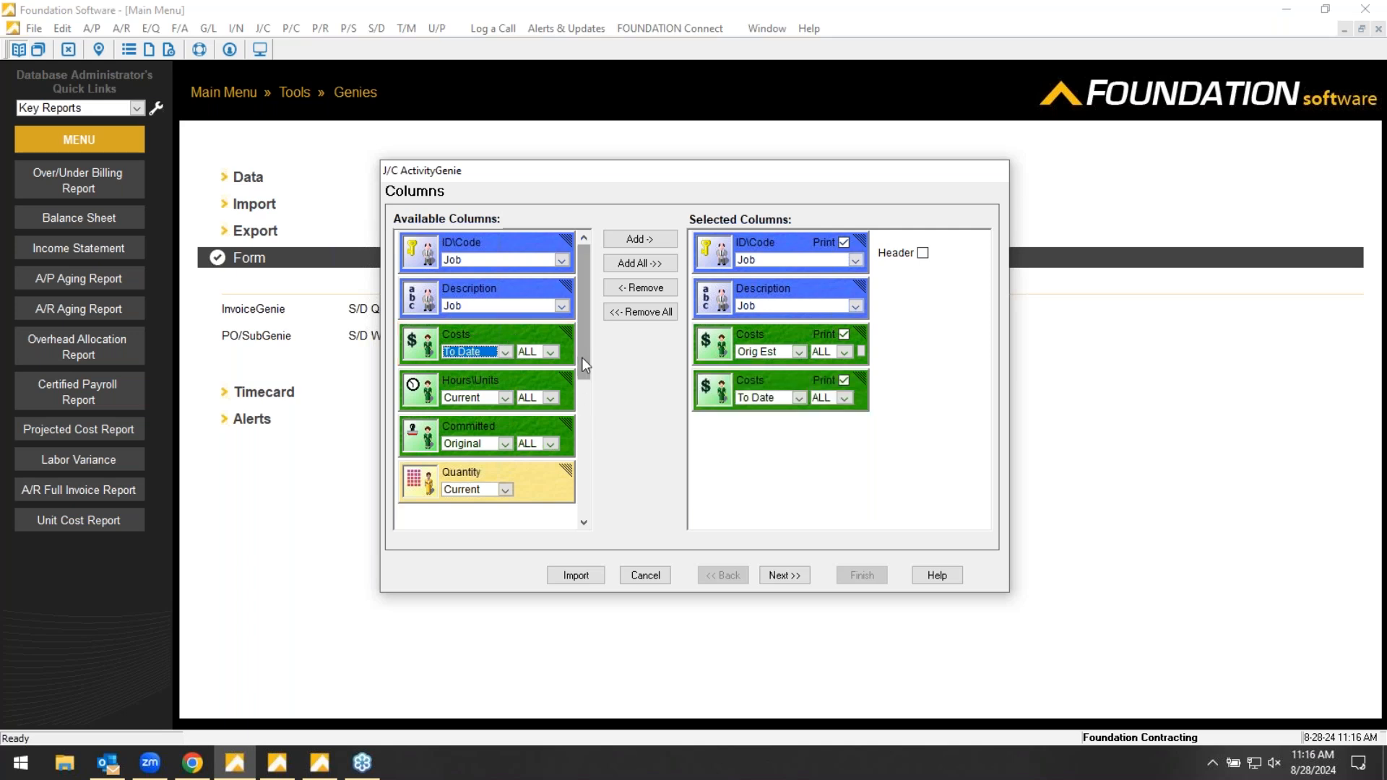
- Add a Calculation column after the two Costs columns and name its formula Variance
{"action": "left_click_drag", "start_coordinate": [584, 358], "coordinate": [587, 393]}
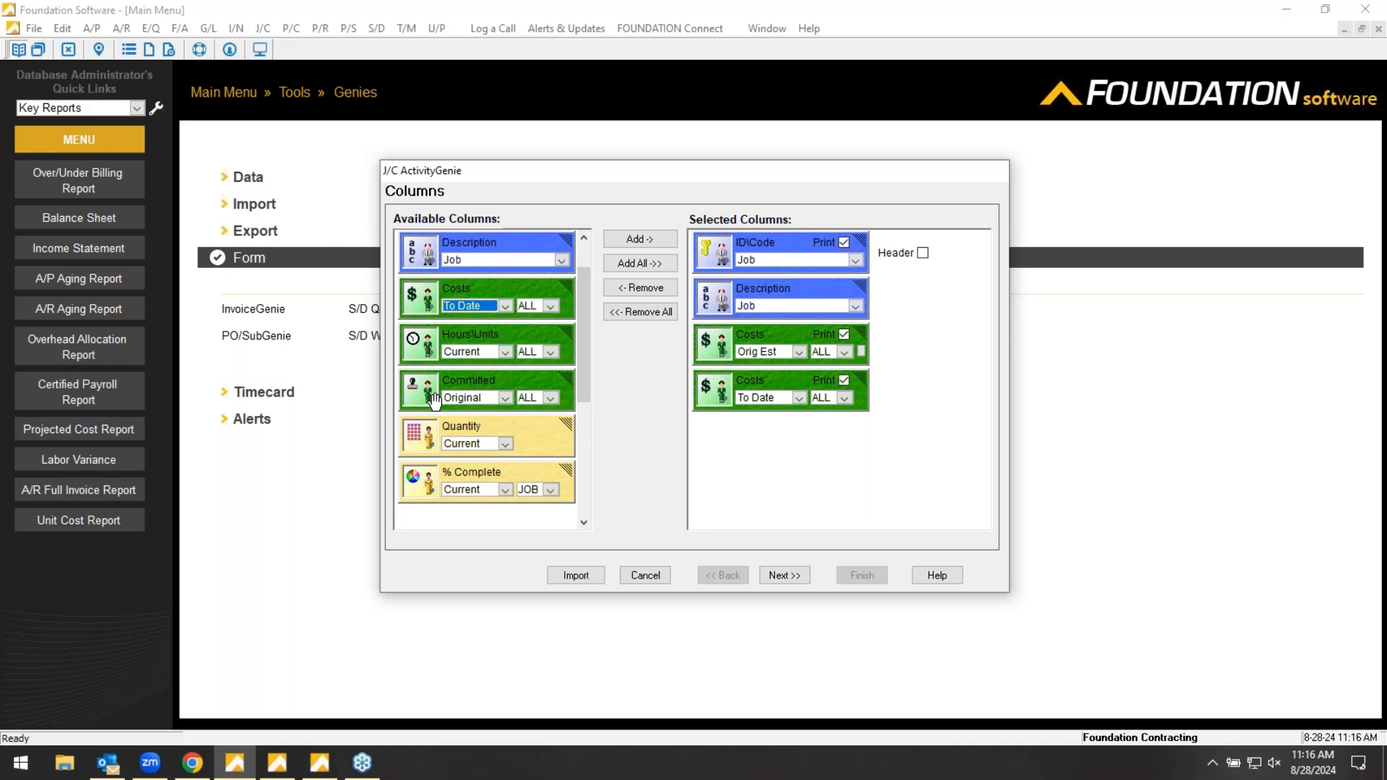
{"action": "left_click_drag", "start_coordinate": [580, 350], "coordinate": [589, 433]}
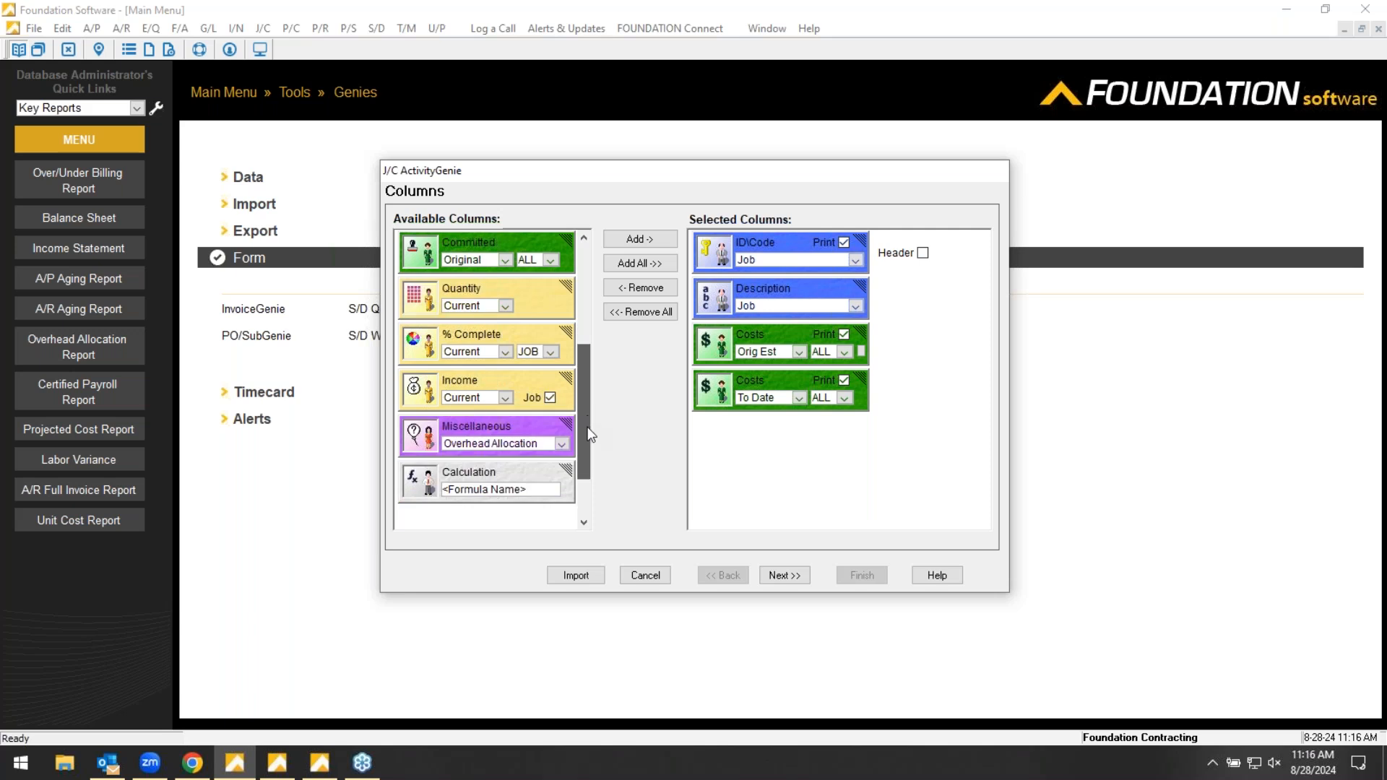
{"action": "left_click_drag", "start_coordinate": [473, 492], "coordinate": [683, 458]}
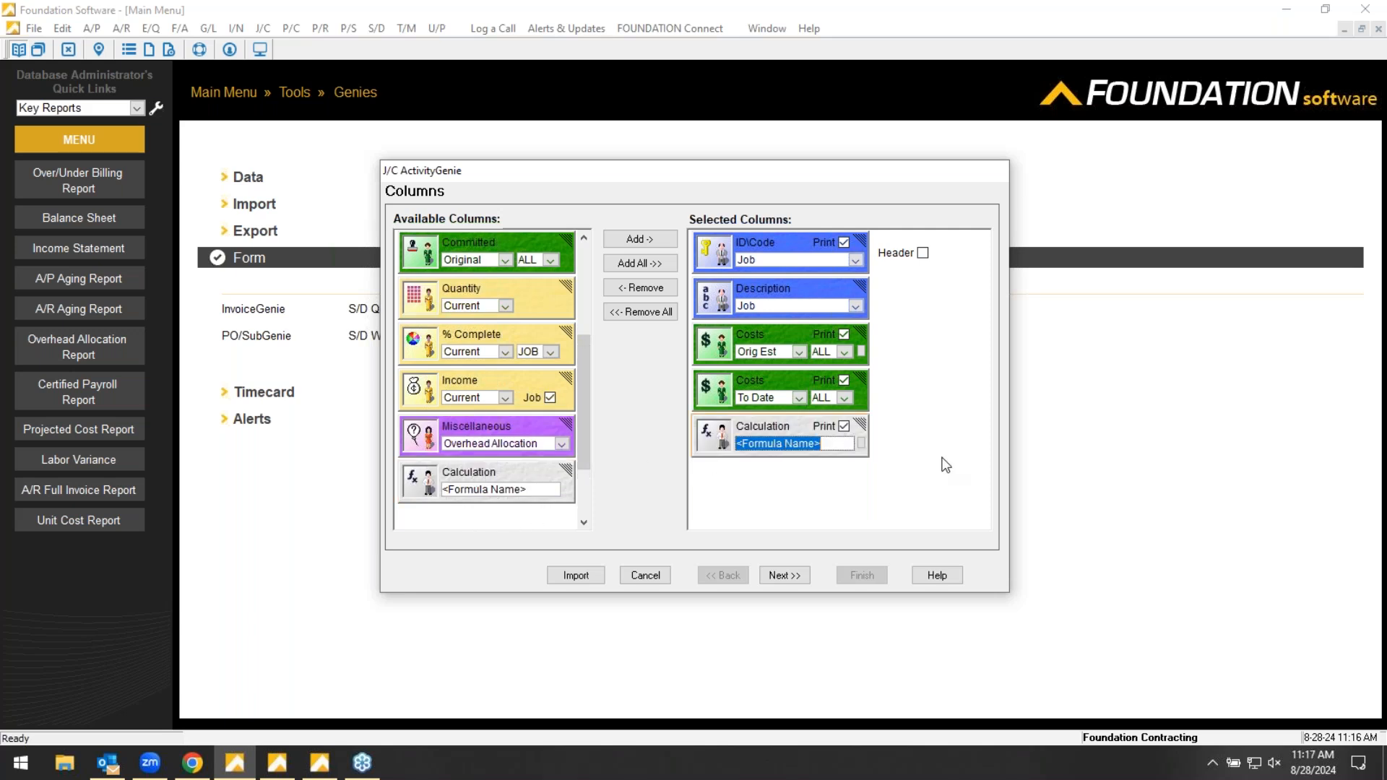
{"action": "type", "text": "Varaince"}
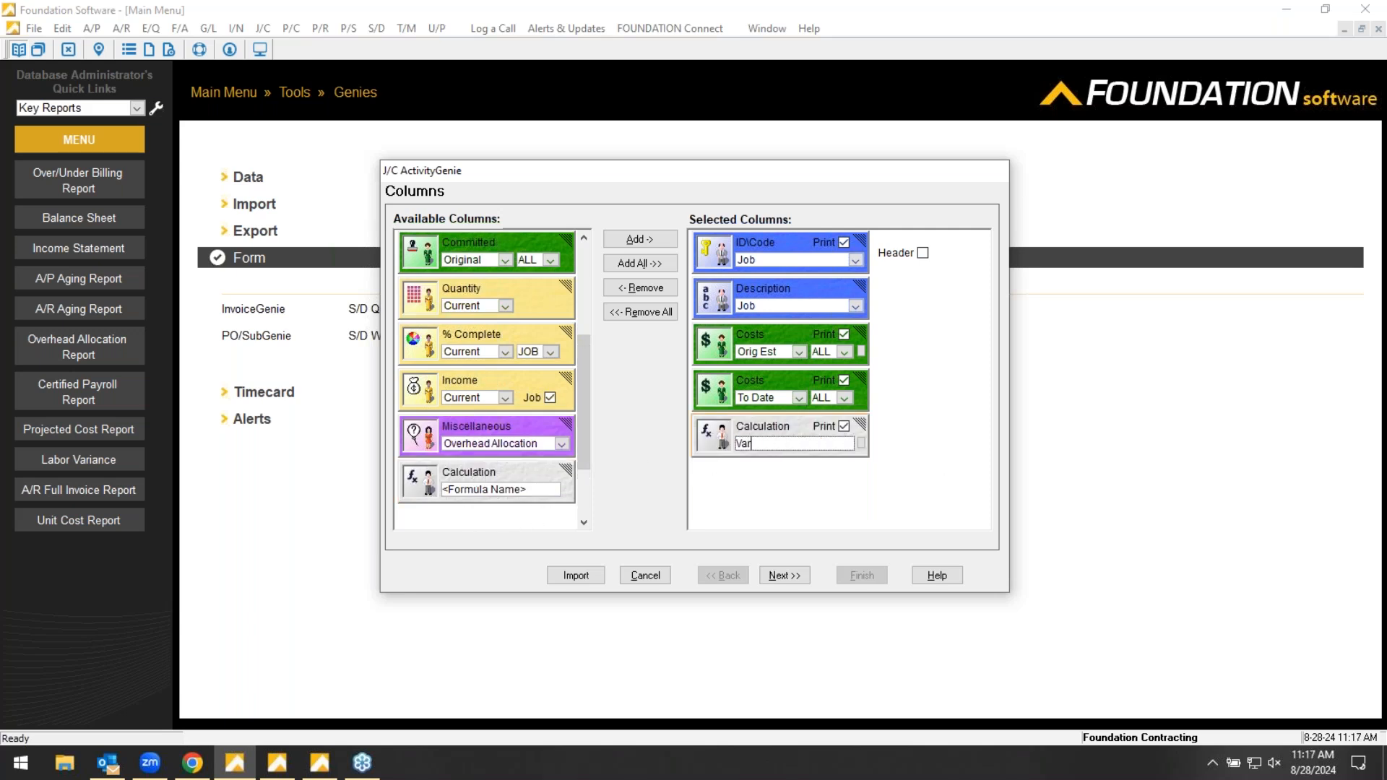
{"action": "key", "text": "BackSpace"}
{"action": "key", "text": "BackSpace"}
{"action": "key", "text": "BackSpace"}
{"action": "key", "text": "BackSpace"}
{"action": "key", "text": "BackSpace"}
{"action": "type", "text": "iance"}
{"action": "left_click_drag", "start_coordinate": [784, 445], "coordinate": [695, 445]}
- Define the Variance formula as Original Estimated Costs - Costs to Date
{"action": "left_click", "coordinate": [862, 442]}
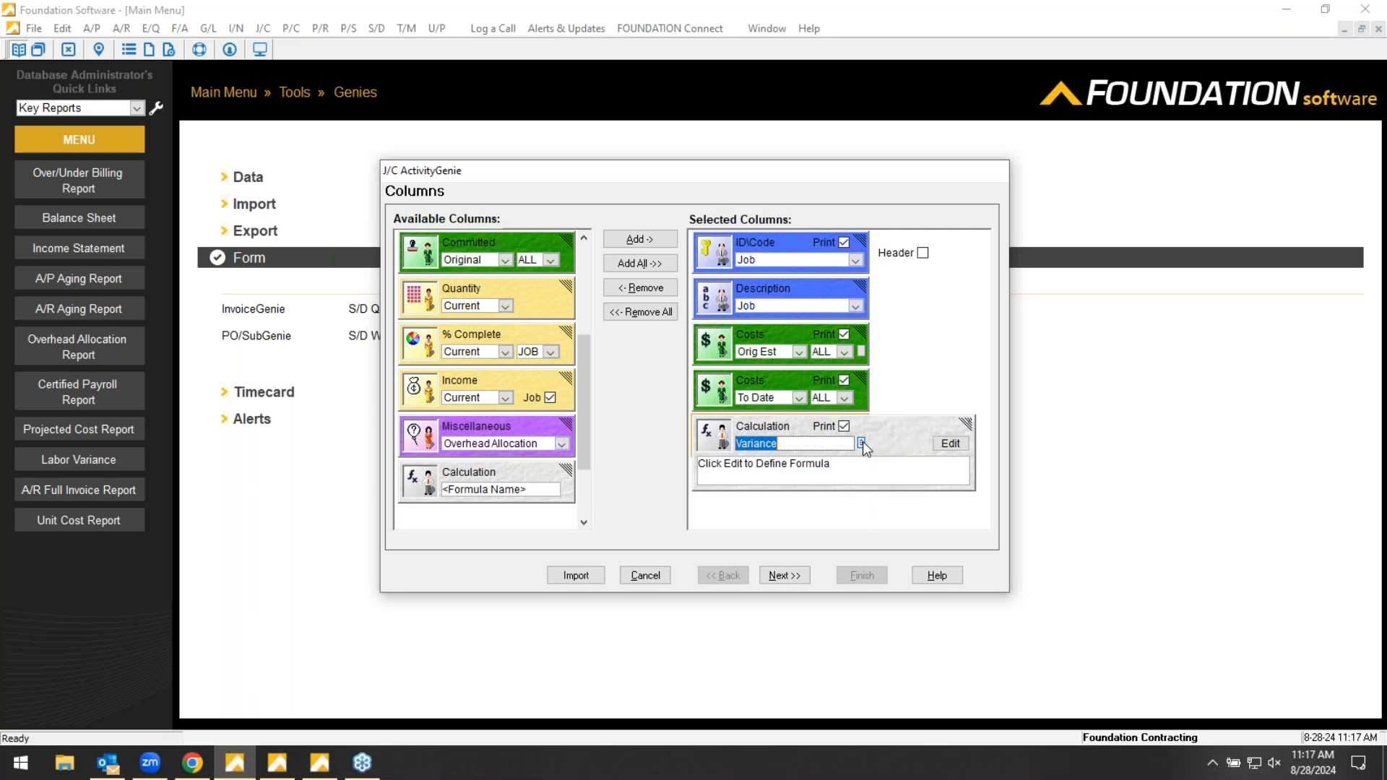
{"action": "left_click", "coordinate": [950, 442]}
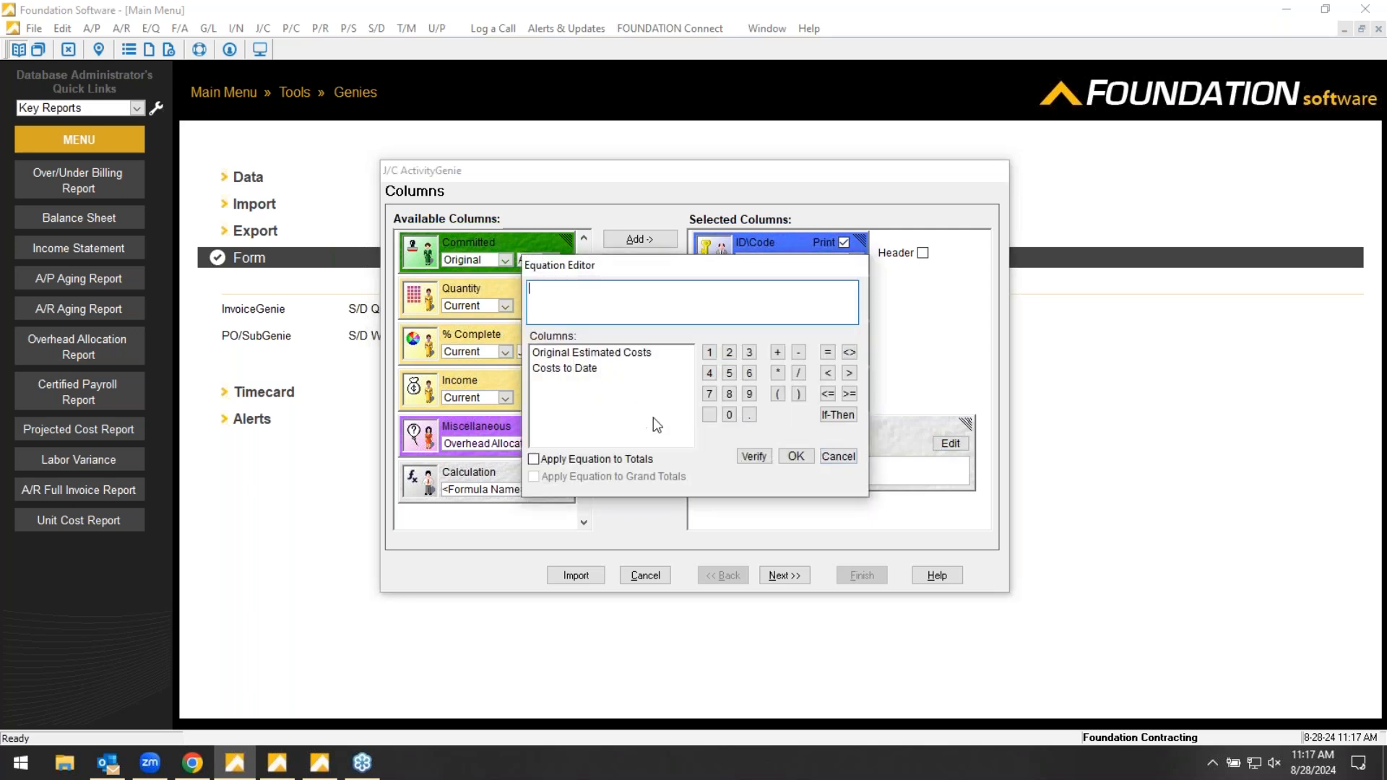
{"action": "double_click", "coordinate": [589, 353]}
{"action": "left_click", "coordinate": [799, 353]}
{"action": "double_click", "coordinate": [578, 369]}
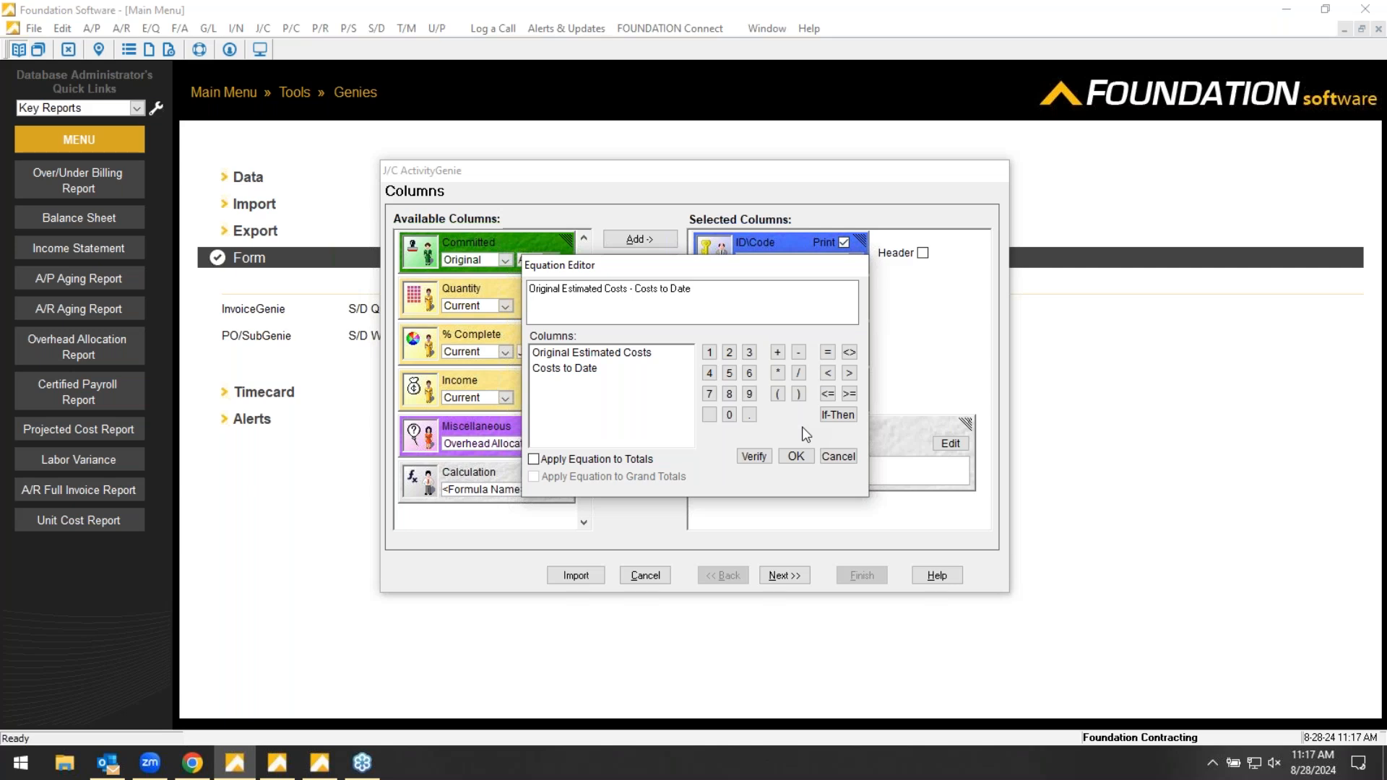
{"action": "left_click", "coordinate": [795, 456]}
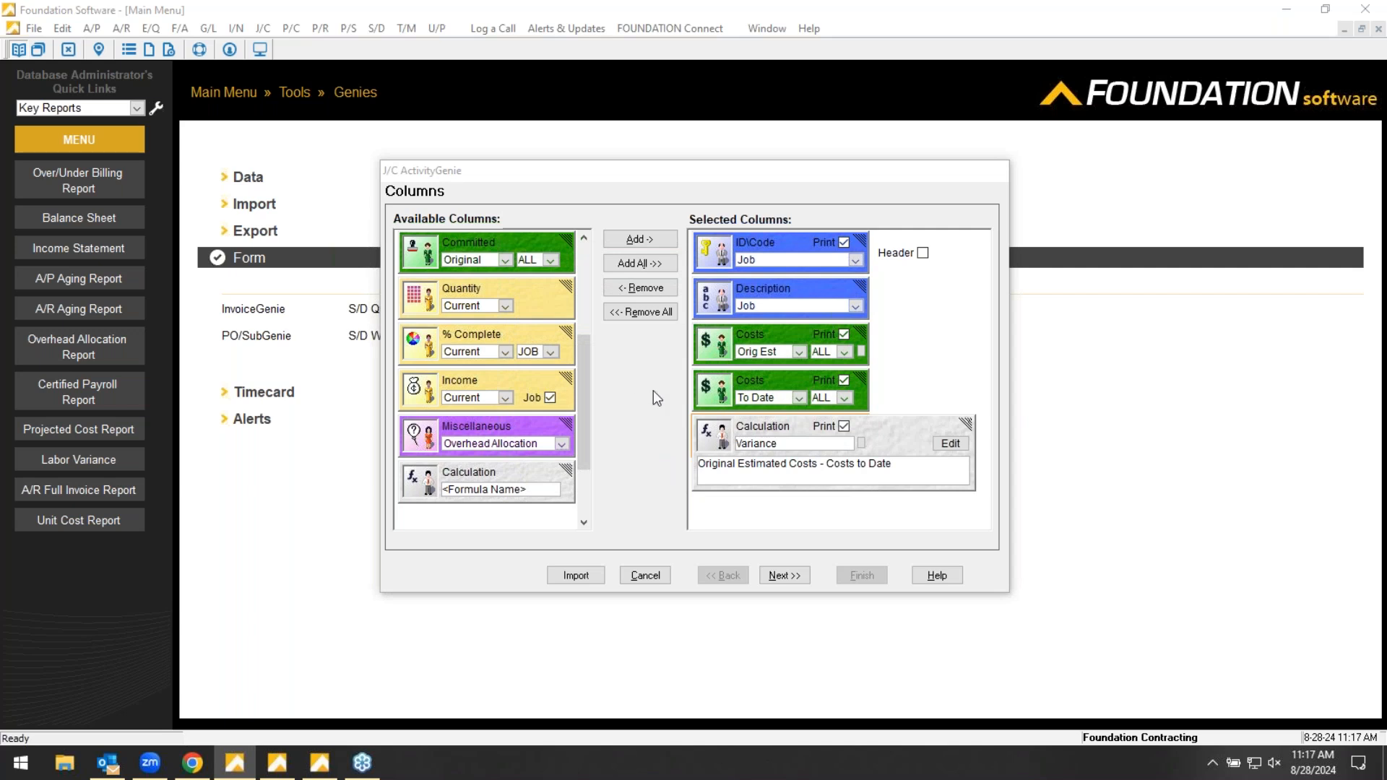
- Proceed to the report layout and widen the Job Description and Job No columns
{"action": "left_click", "coordinate": [784, 576]}
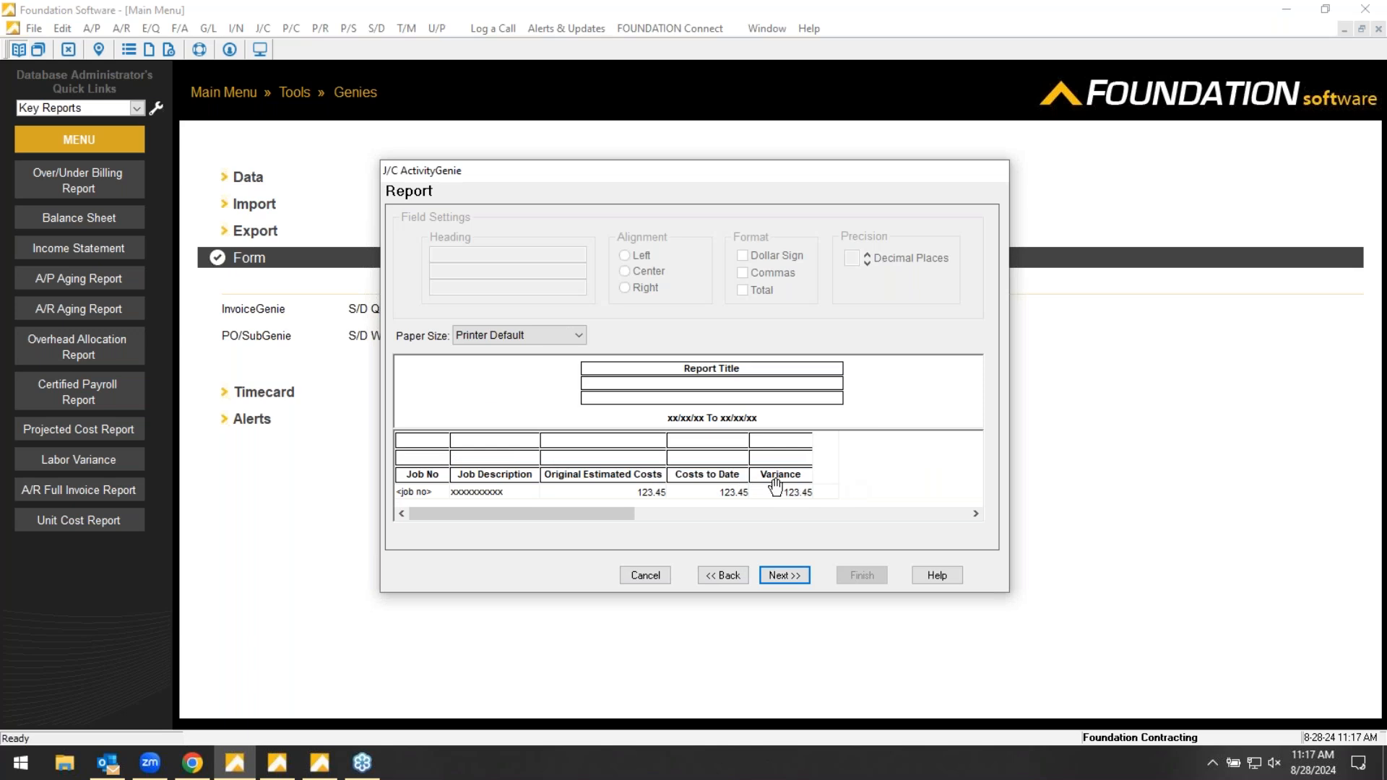
{"action": "left_click_drag", "start_coordinate": [540, 441], "coordinate": [583, 445]}
{"action": "left_click_drag", "start_coordinate": [449, 441], "coordinate": [503, 441]}
- Change the Original Estimated Costs heading to Budgeted Costs and widen the Costs to Date column
{"action": "left_click", "coordinate": [705, 481]}
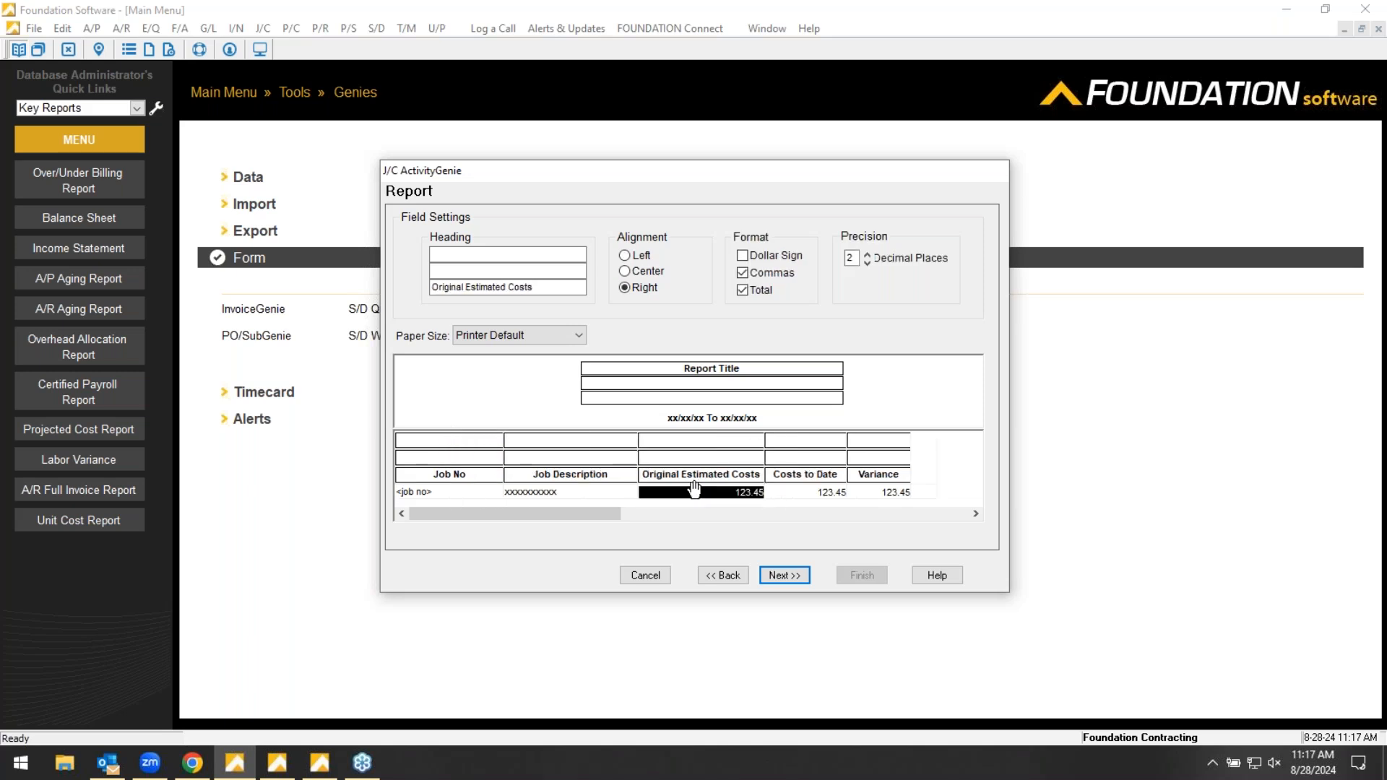
{"action": "left_click_drag", "start_coordinate": [504, 287], "coordinate": [415, 284]}
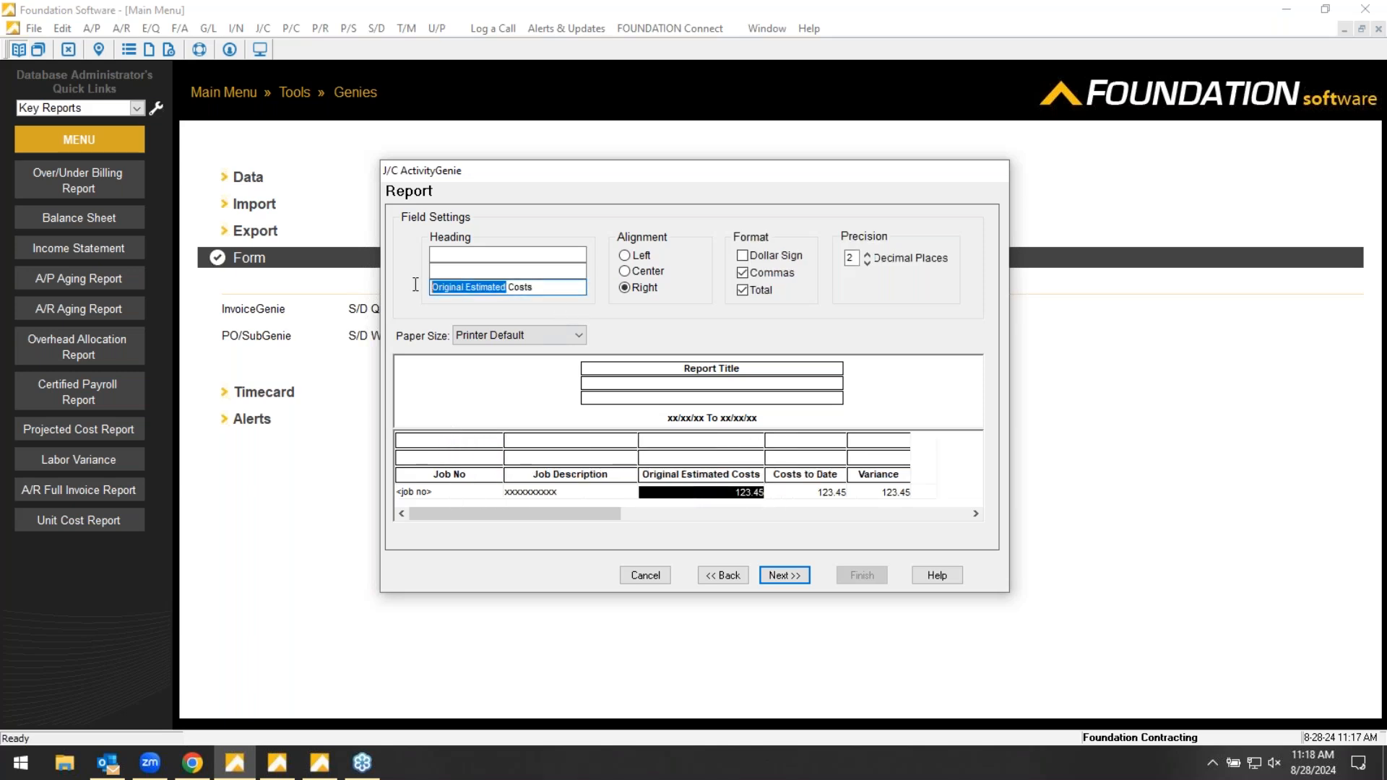
{"action": "type", "text": "Budgeted"}
{"action": "left_click", "coordinate": [645, 373]}
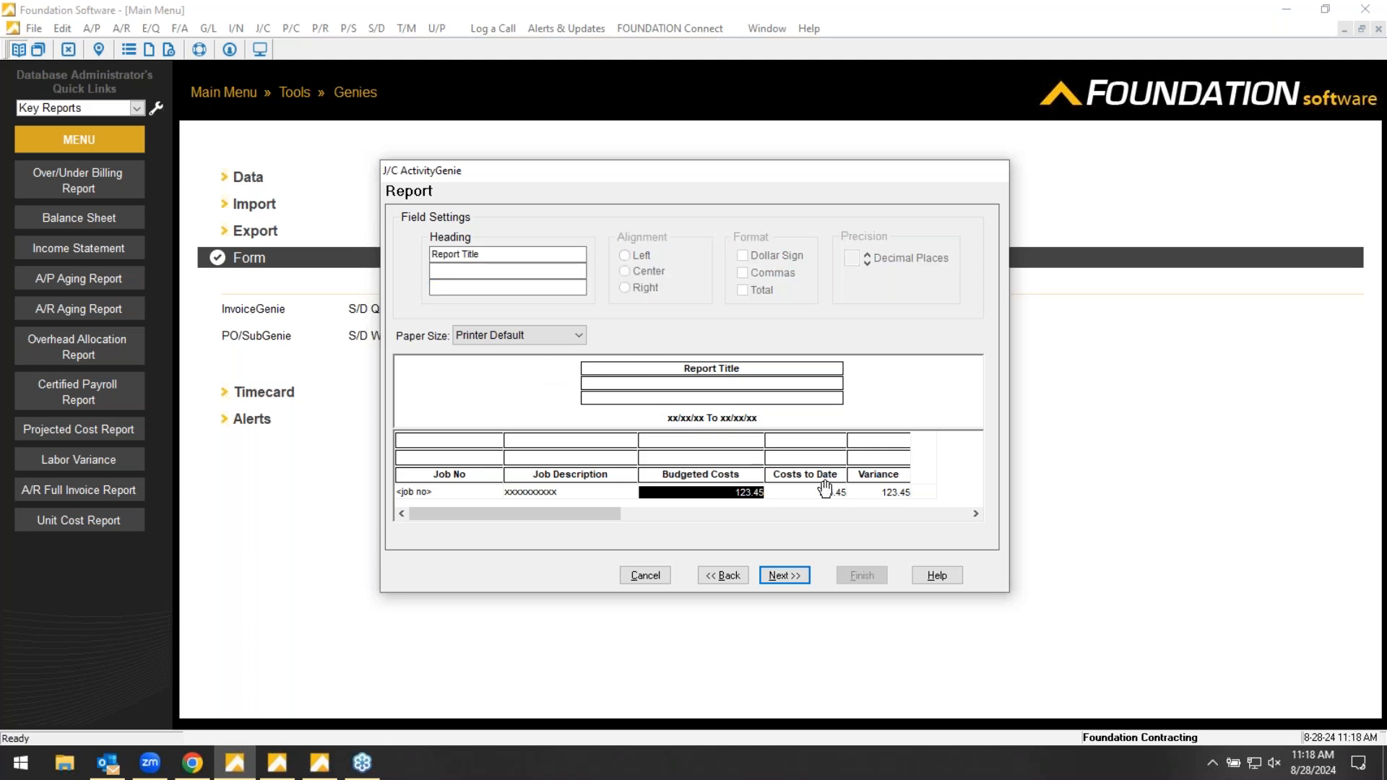
{"action": "left_click_drag", "start_coordinate": [852, 448], "coordinate": [869, 448]}
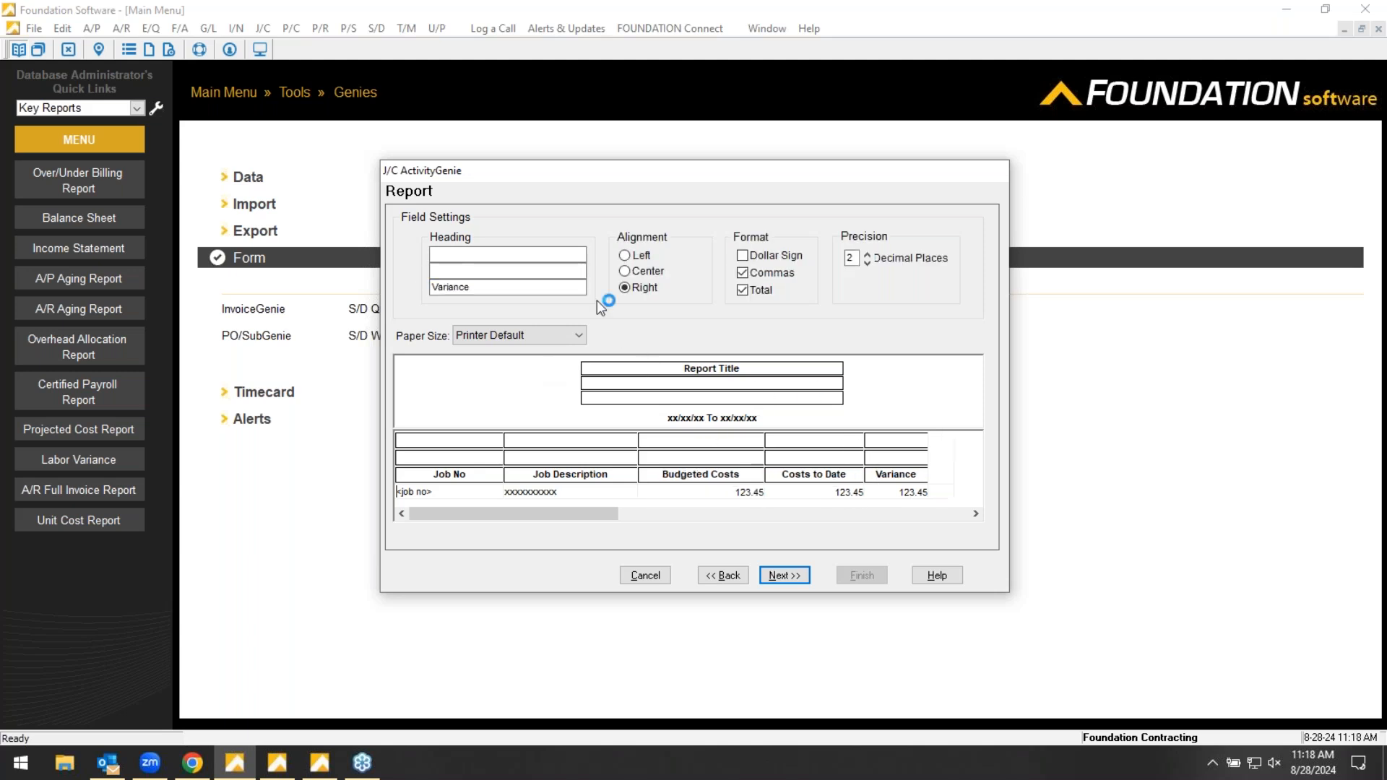
- Set the report title to New Report and widen the Variance column
{"action": "left_click", "coordinate": [701, 367]}
{"action": "left_click_drag", "start_coordinate": [510, 255], "coordinate": [411, 257]}
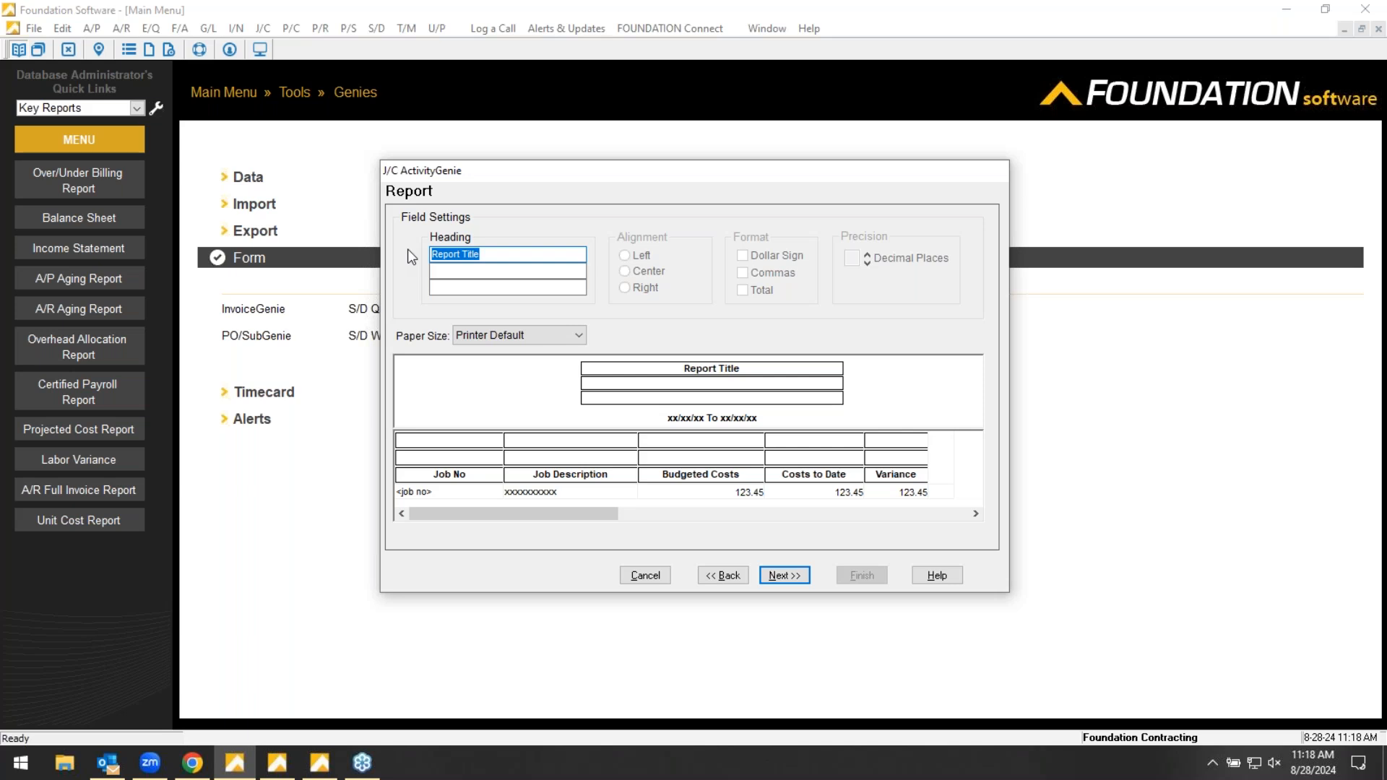
{"action": "type", "text": "New Reopr"}
{"action": "key", "text": "BackSpace"}
{"action": "key", "text": "BackSpace"}
{"action": "key", "text": "BackSpace"}
{"action": "type", "text": "port"}
{"action": "left_click", "coordinate": [716, 403]}
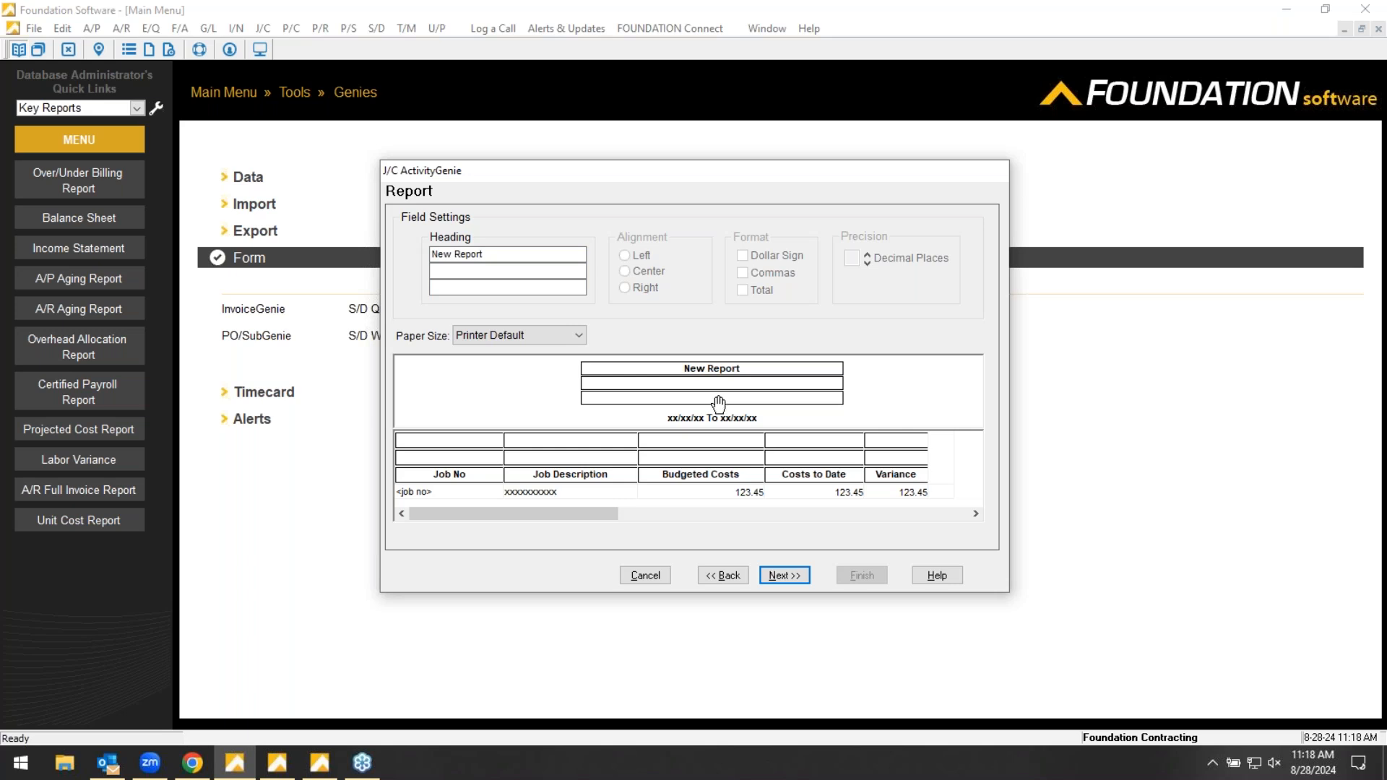
{"action": "left_click", "coordinate": [954, 439]}
{"action": "left_click_drag", "start_coordinate": [953, 439], "coordinate": [965, 437]}
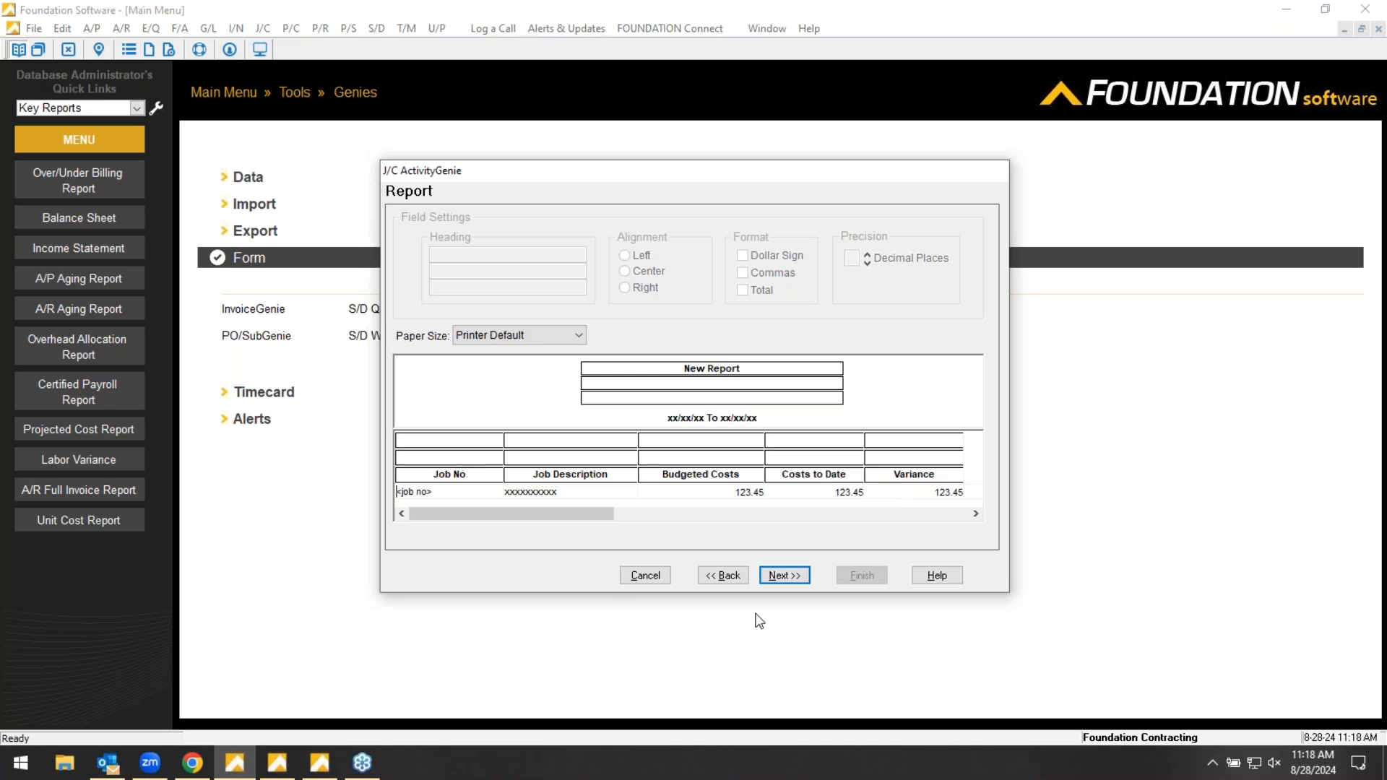
- Set the Costs to Date column to drill down to the predefined Job History Detail report
{"action": "left_click", "coordinate": [793, 584]}
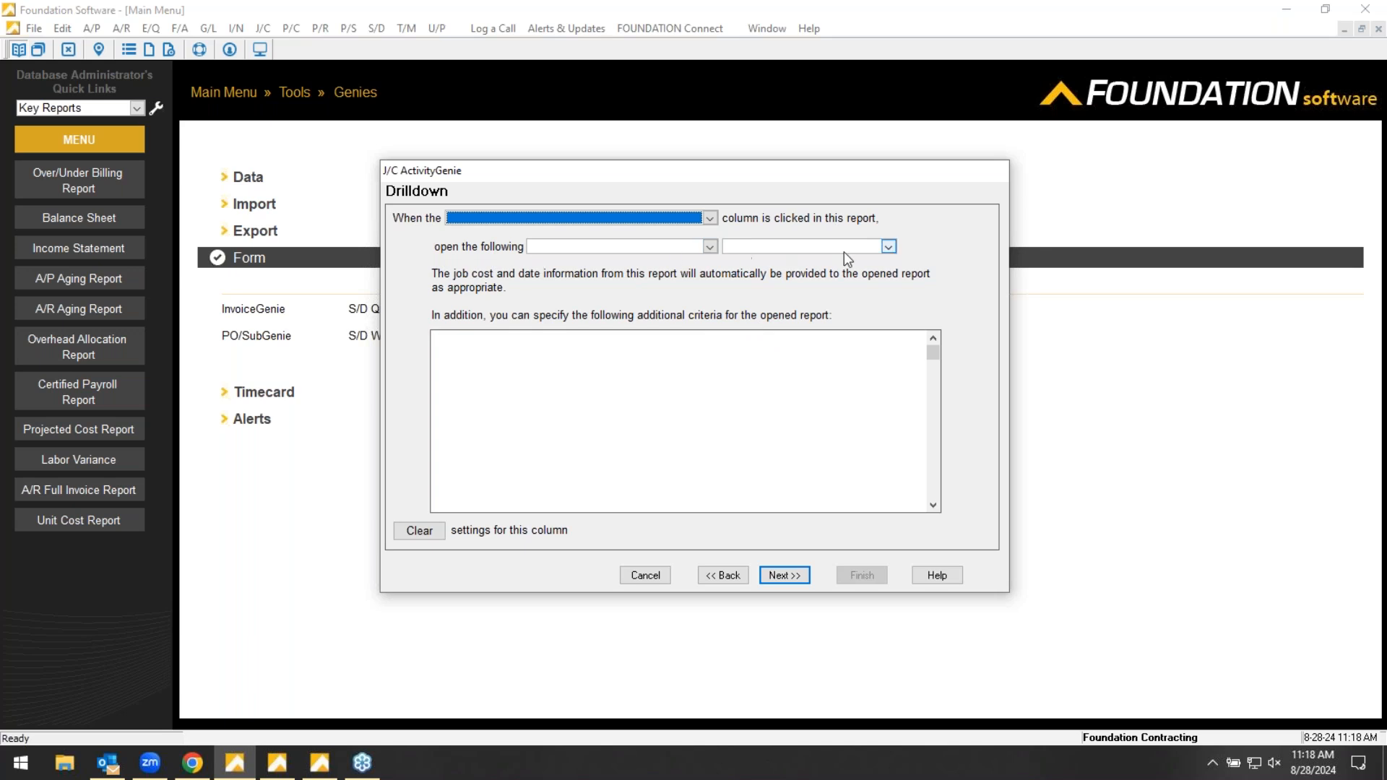
{"action": "left_click", "coordinate": [710, 219]}
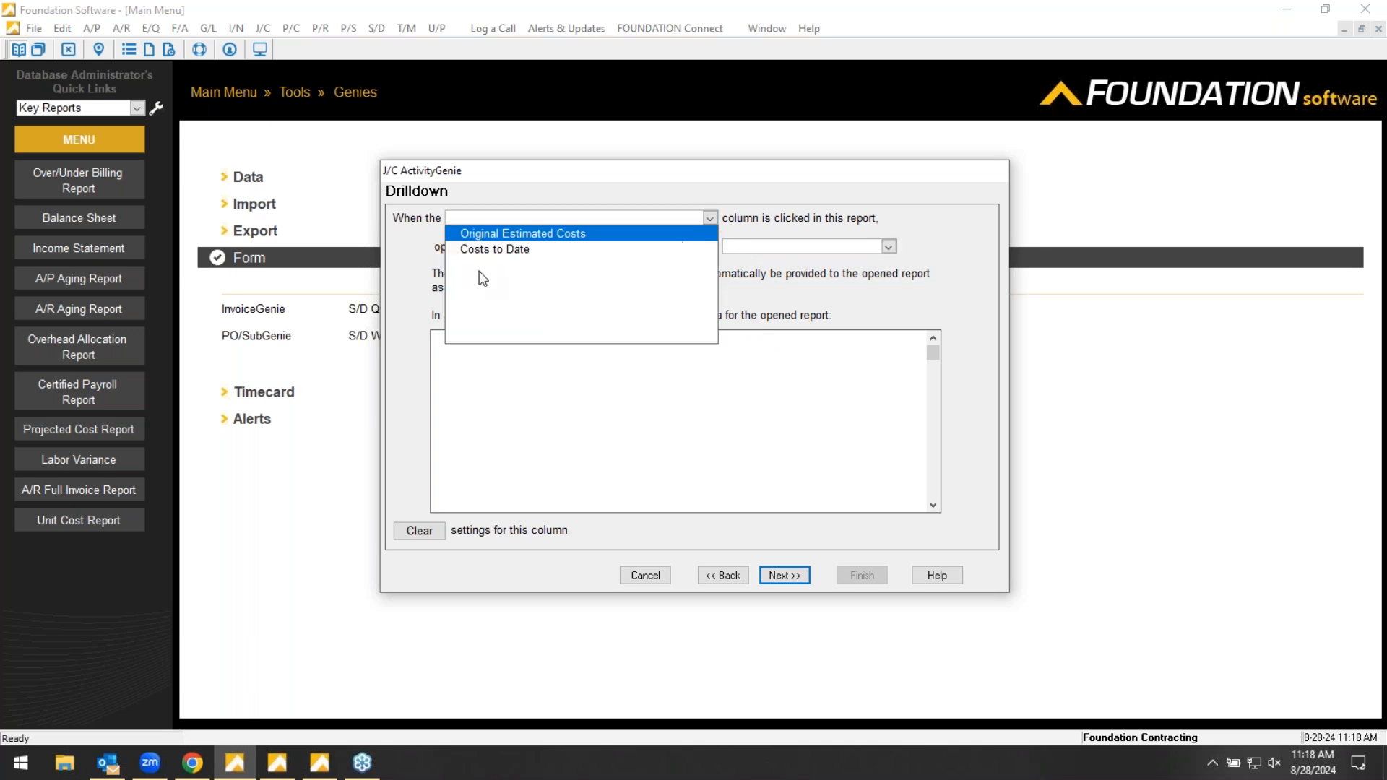
{"action": "left_click", "coordinate": [510, 251]}
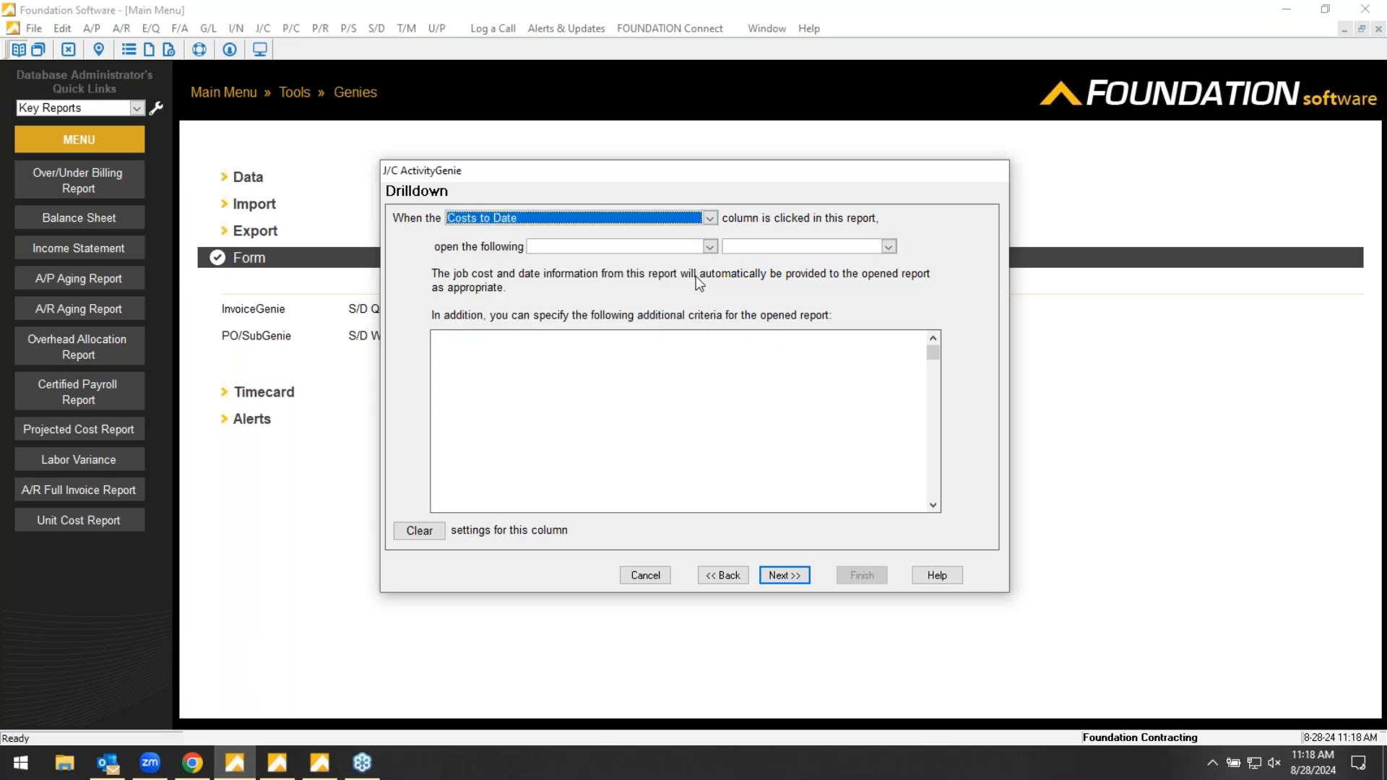
{"action": "left_click", "coordinate": [709, 246]}
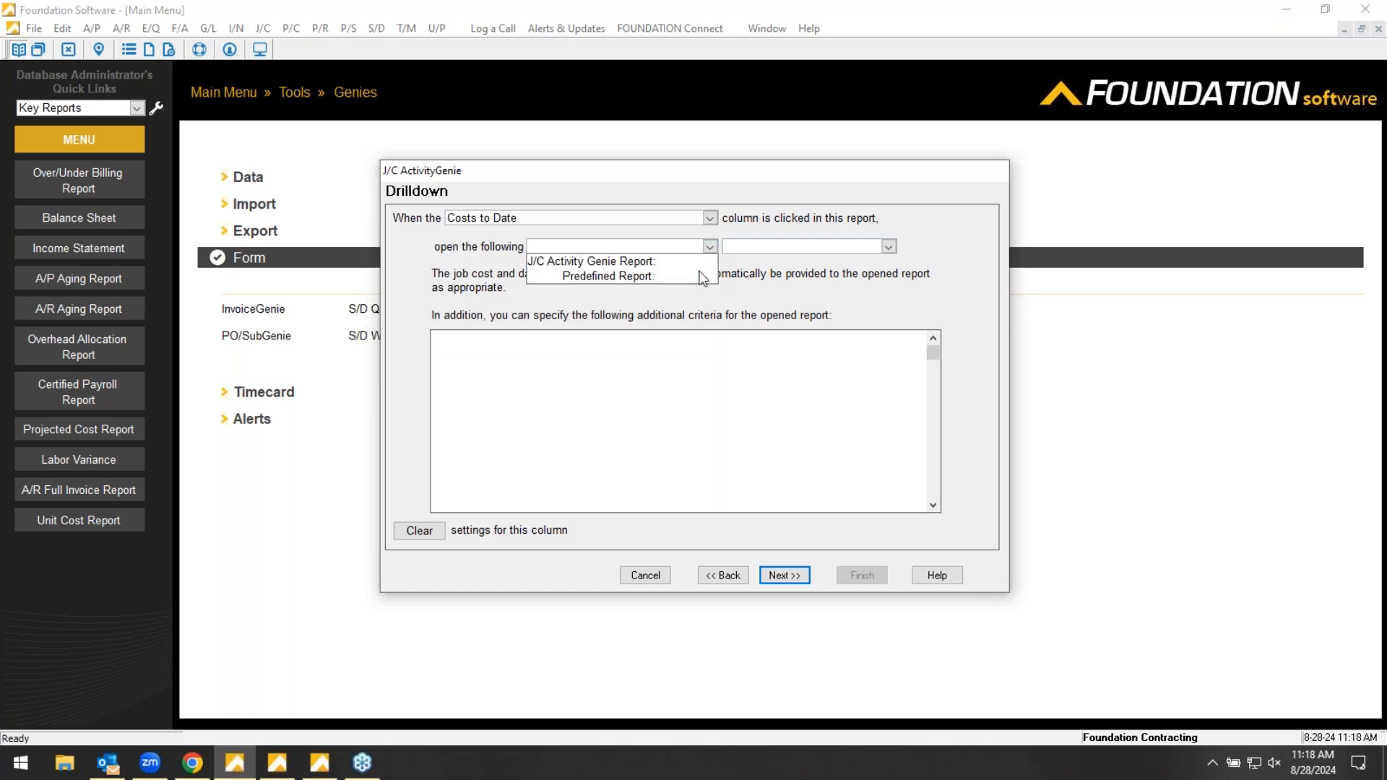
{"action": "left_click", "coordinate": [643, 278]}
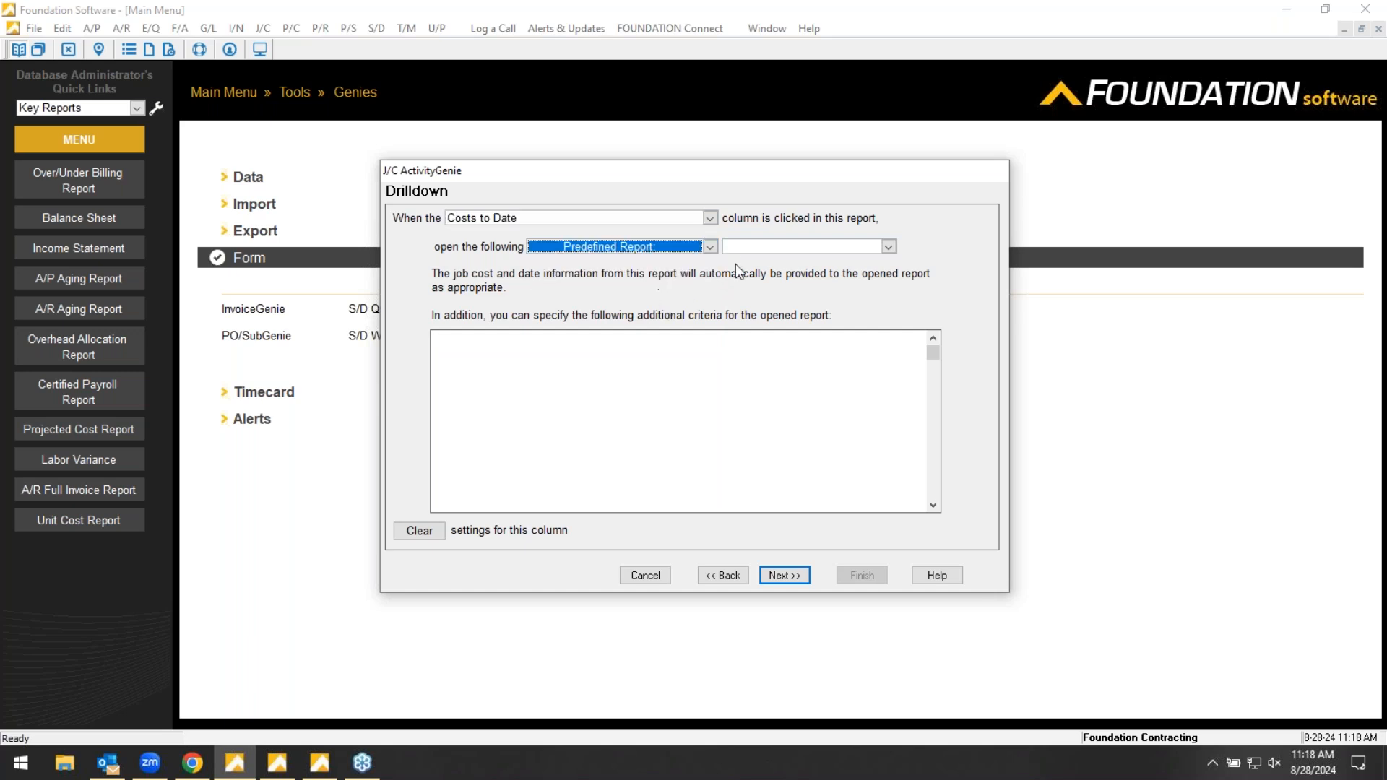
{"action": "left_click", "coordinate": [888, 247]}
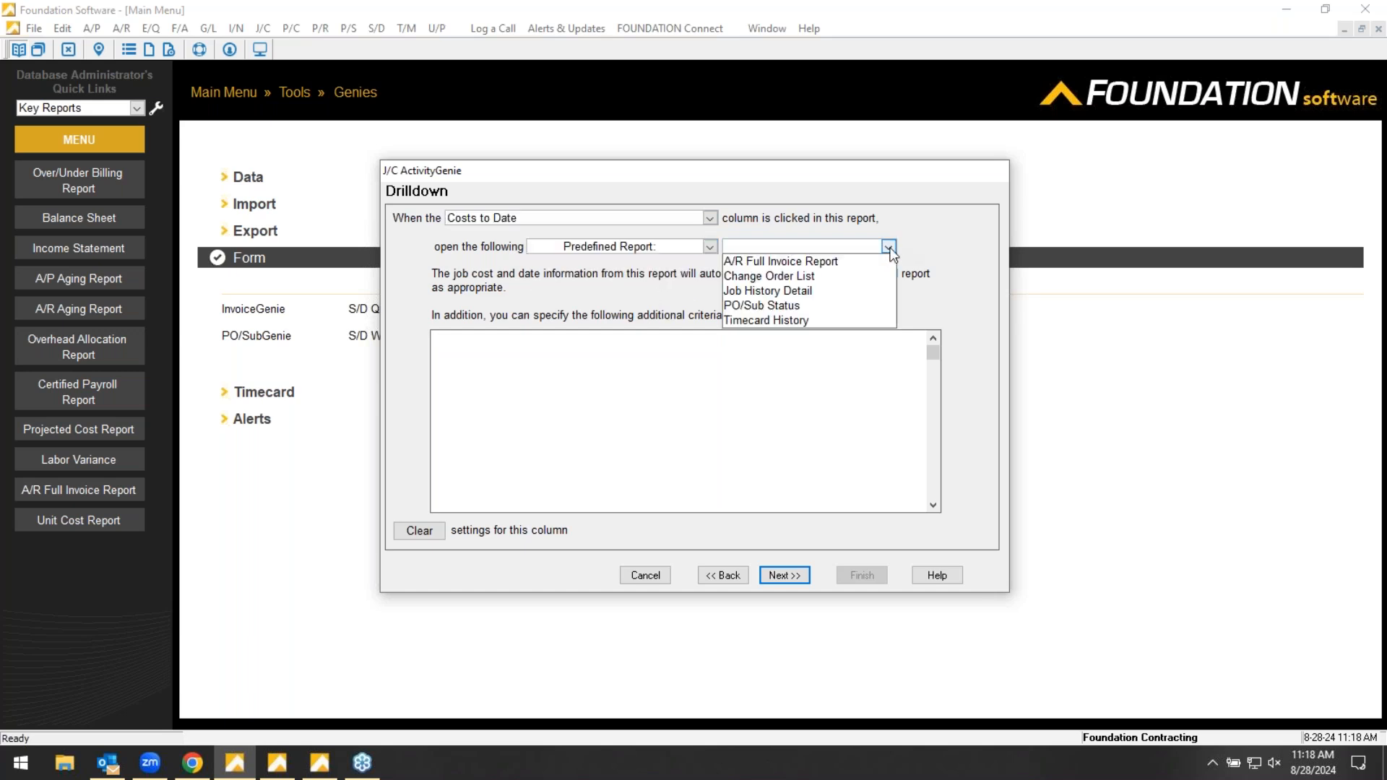
{"action": "left_click", "coordinate": [779, 292]}
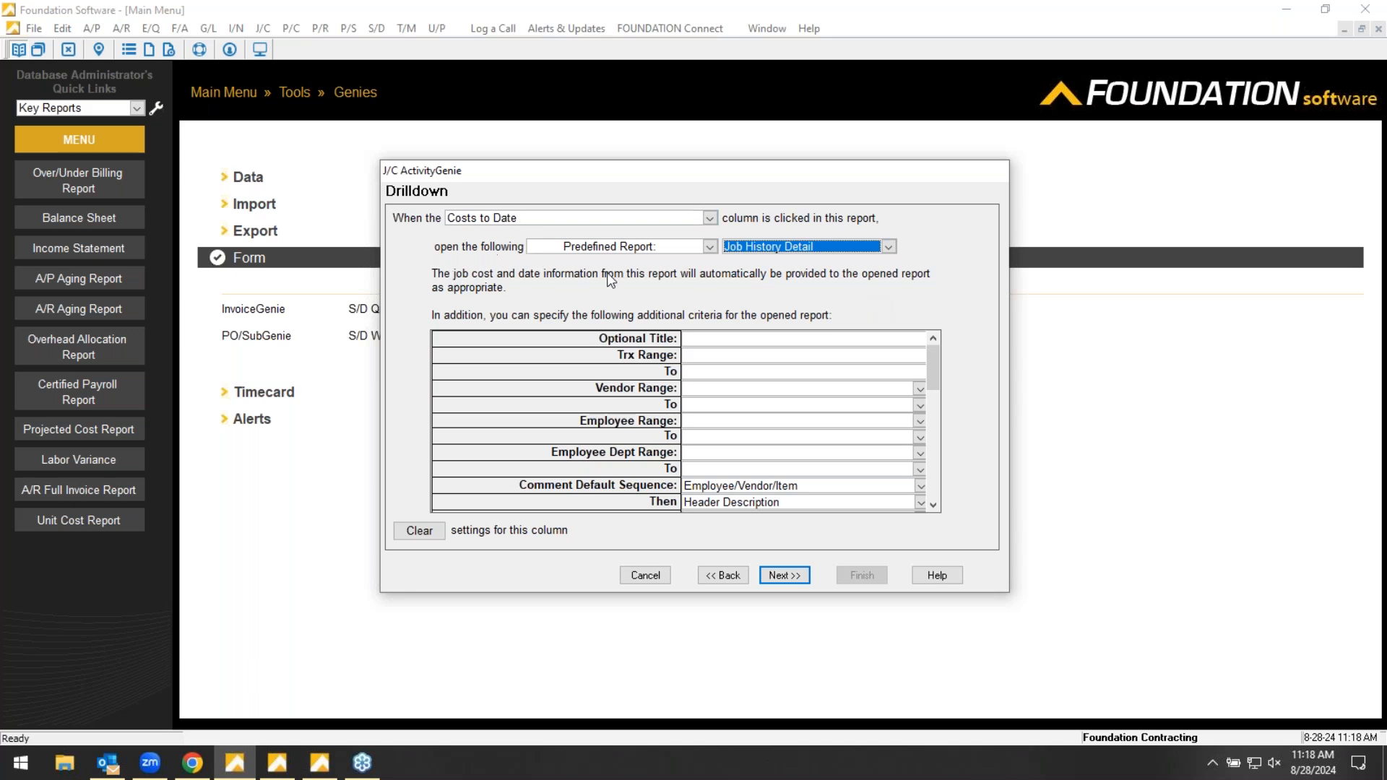
{"action": "left_click", "coordinate": [707, 247]}
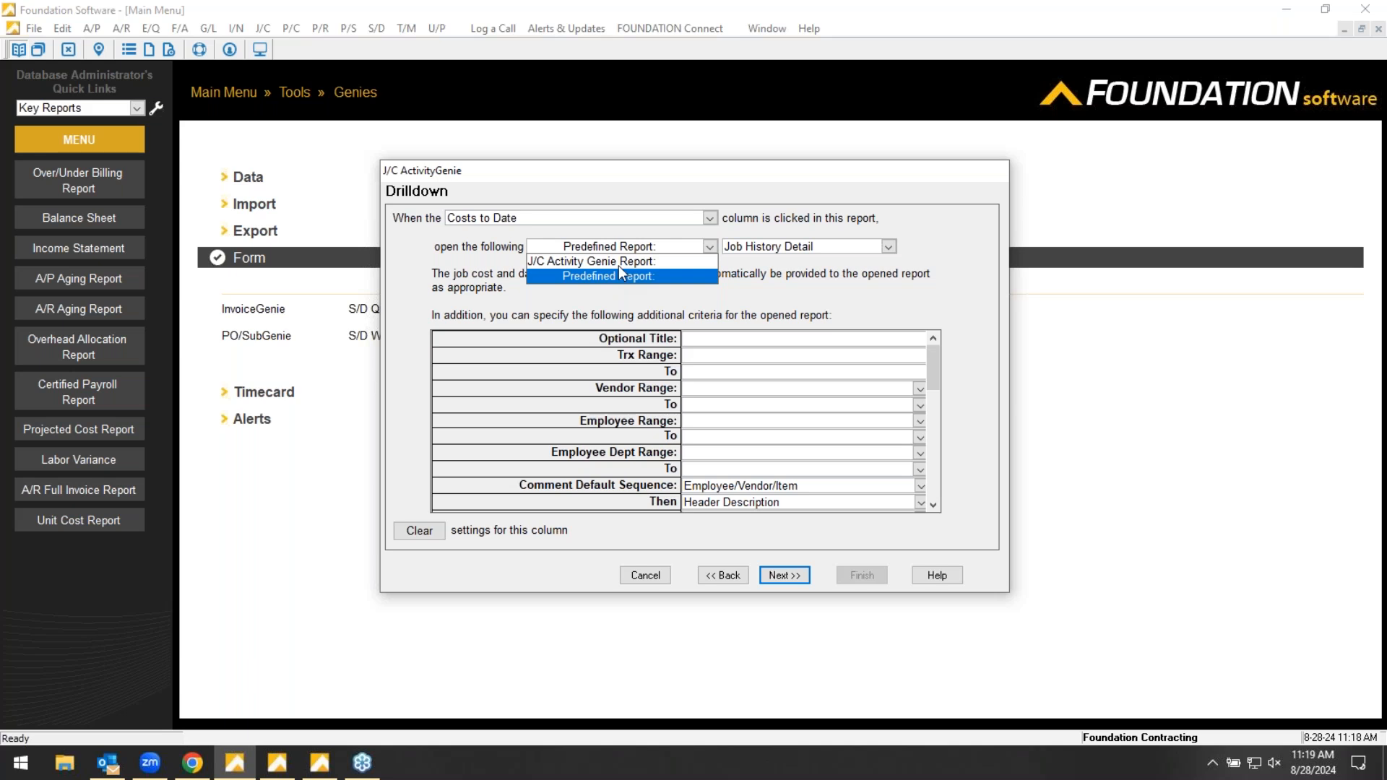
{"action": "left_click", "coordinate": [670, 248]}
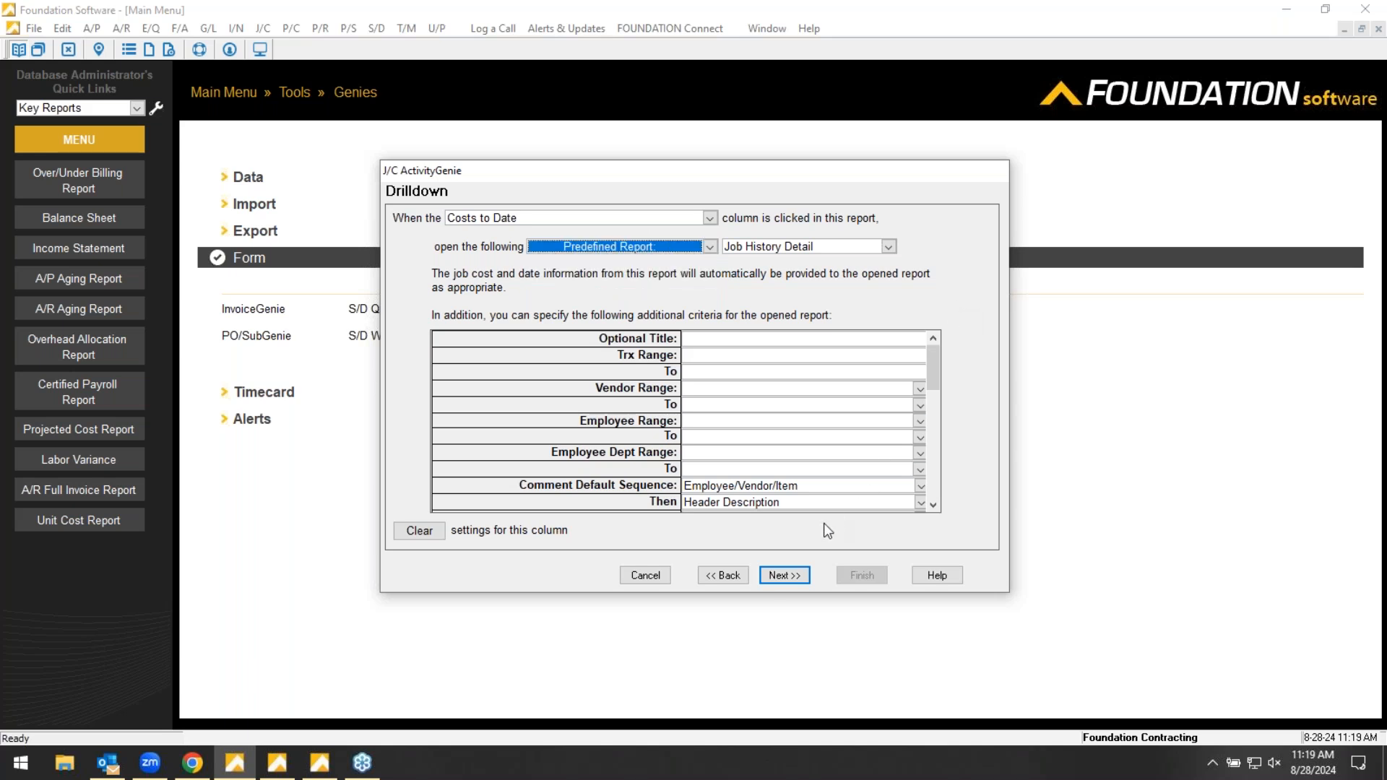
- Keep access for all users, set the cost class format to Condensed for Job, and finish the report
{"action": "left_click", "coordinate": [785, 576]}
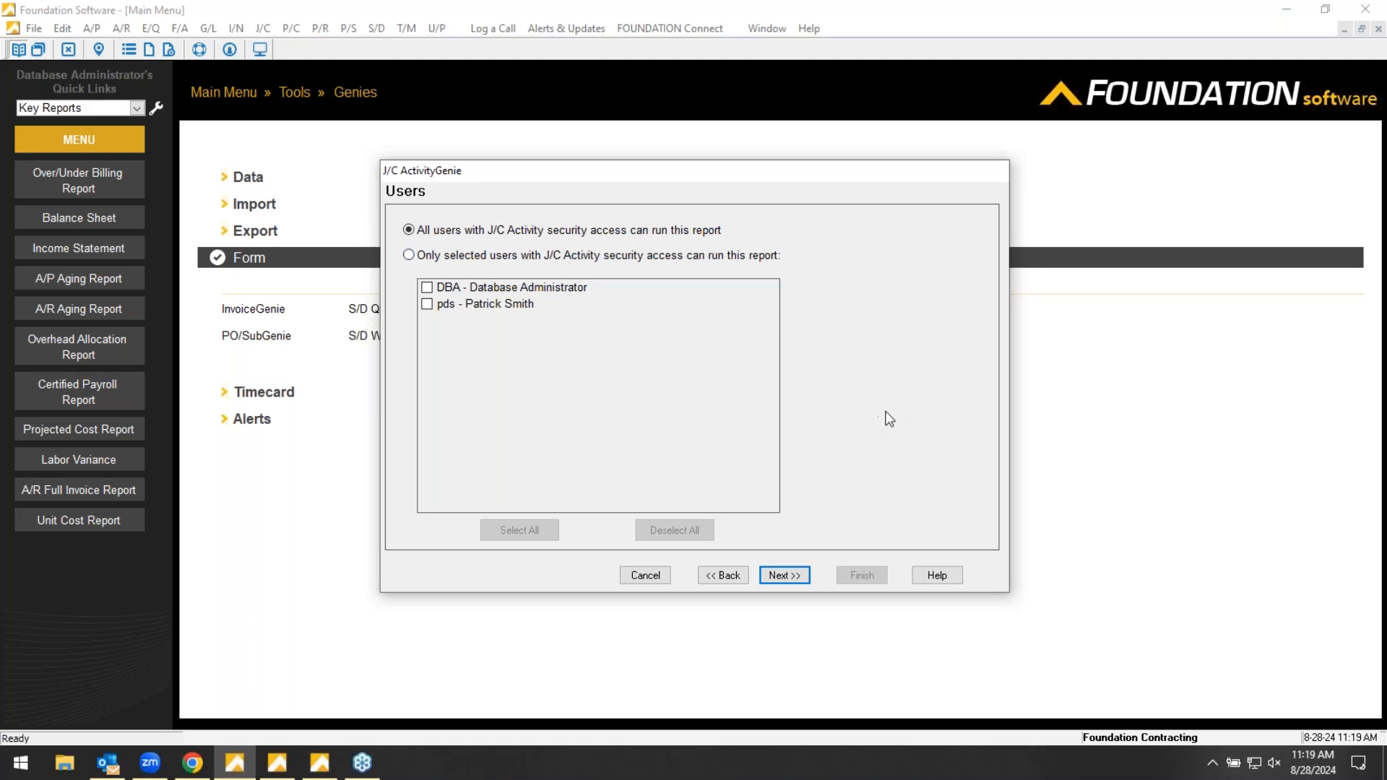
{"action": "left_click", "coordinate": [786, 582]}
{"action": "left_click", "coordinate": [746, 339]}
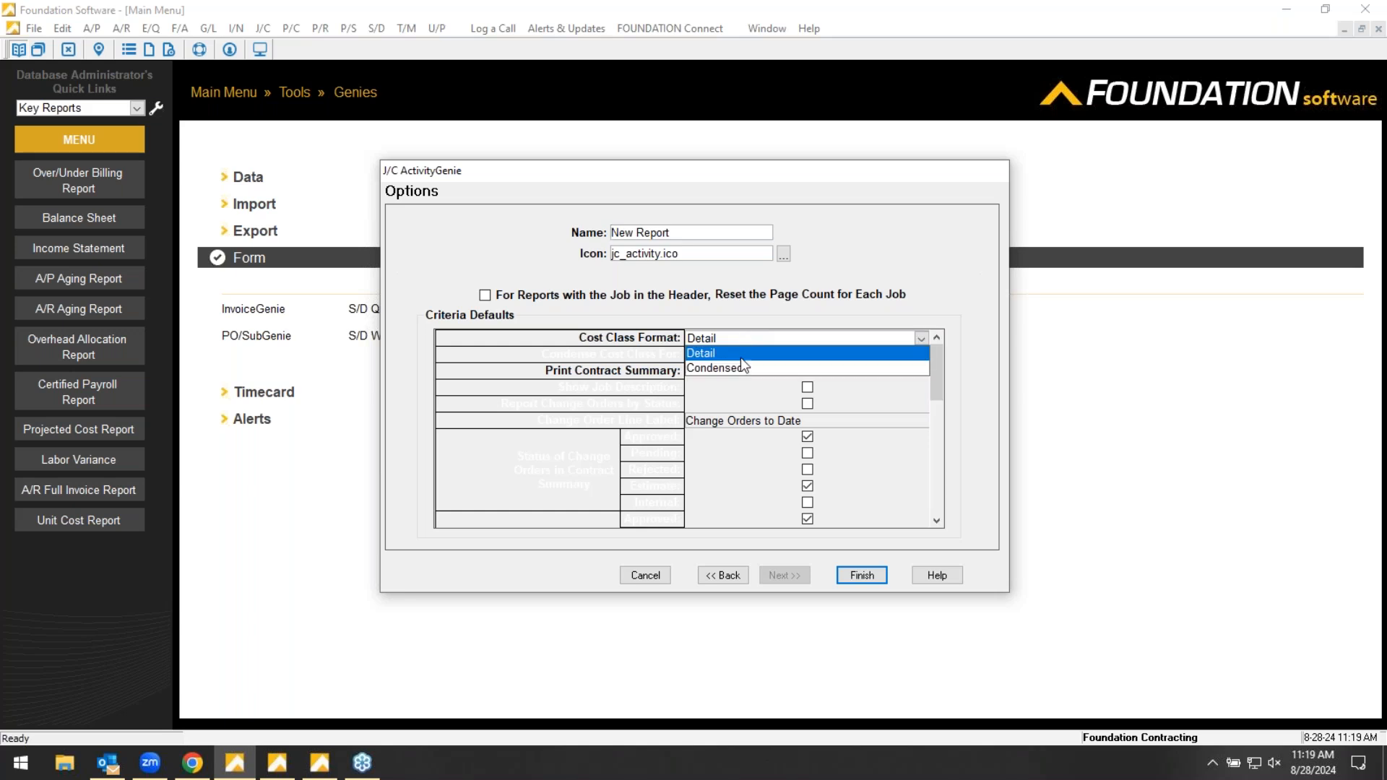
{"action": "left_click", "coordinate": [733, 371]}
{"action": "left_click", "coordinate": [764, 355]}
{"action": "left_click", "coordinate": [695, 418]}
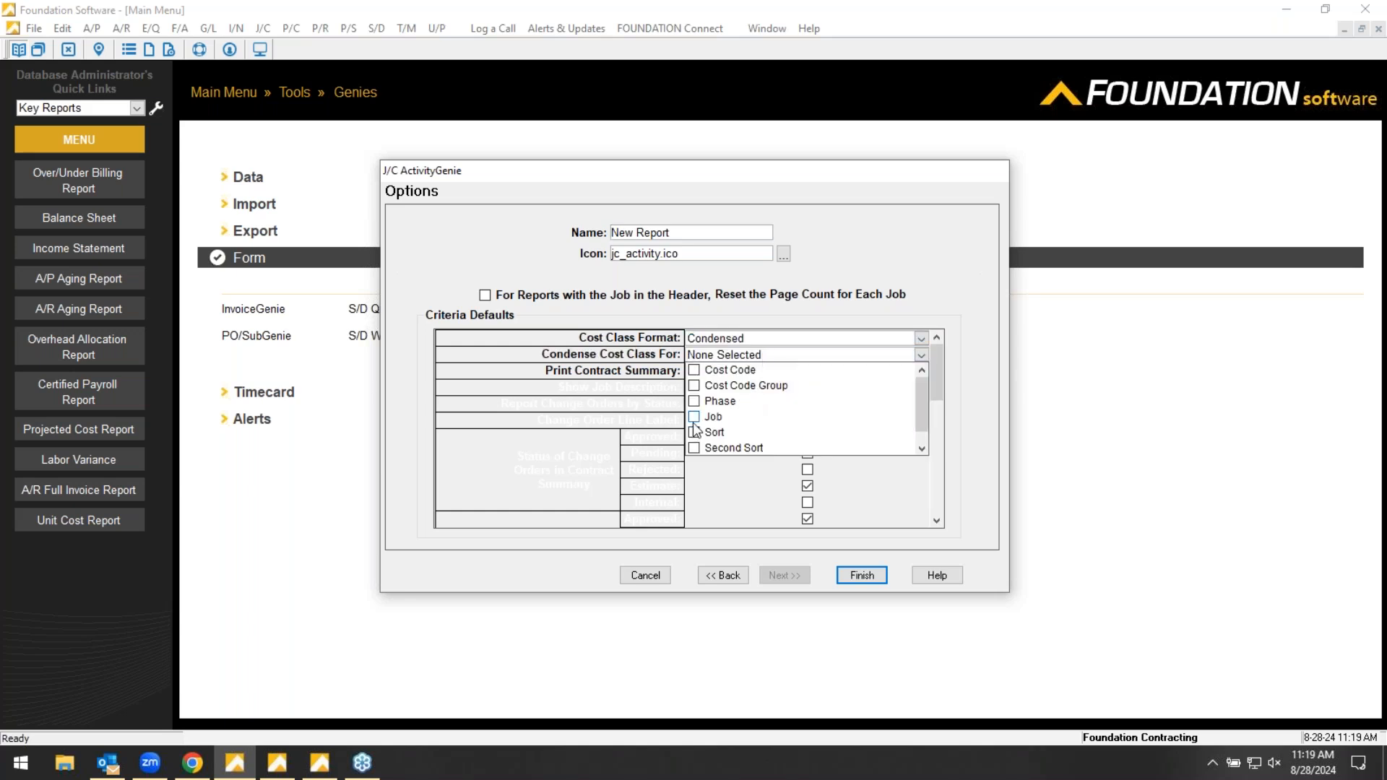
{"action": "left_click", "coordinate": [954, 269]}
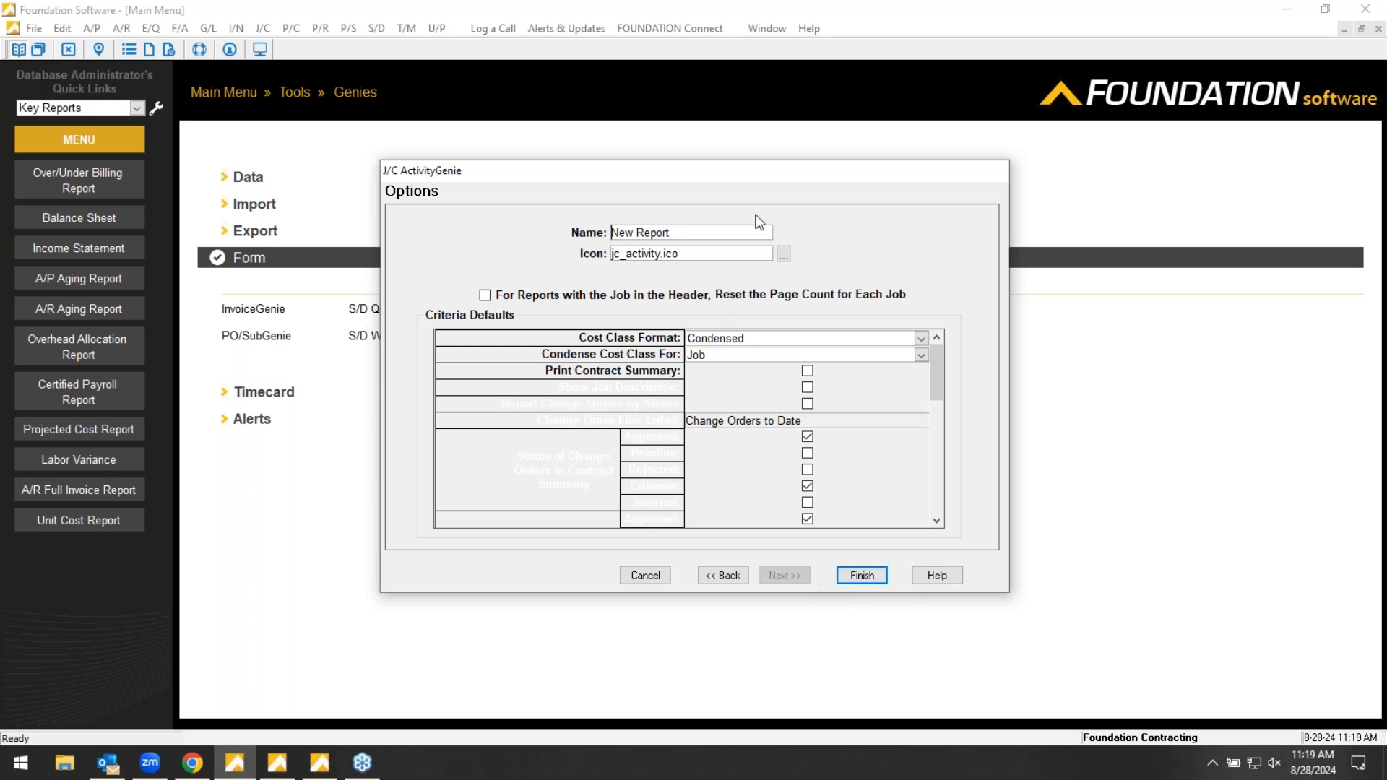
{"action": "left_click", "coordinate": [861, 575]}
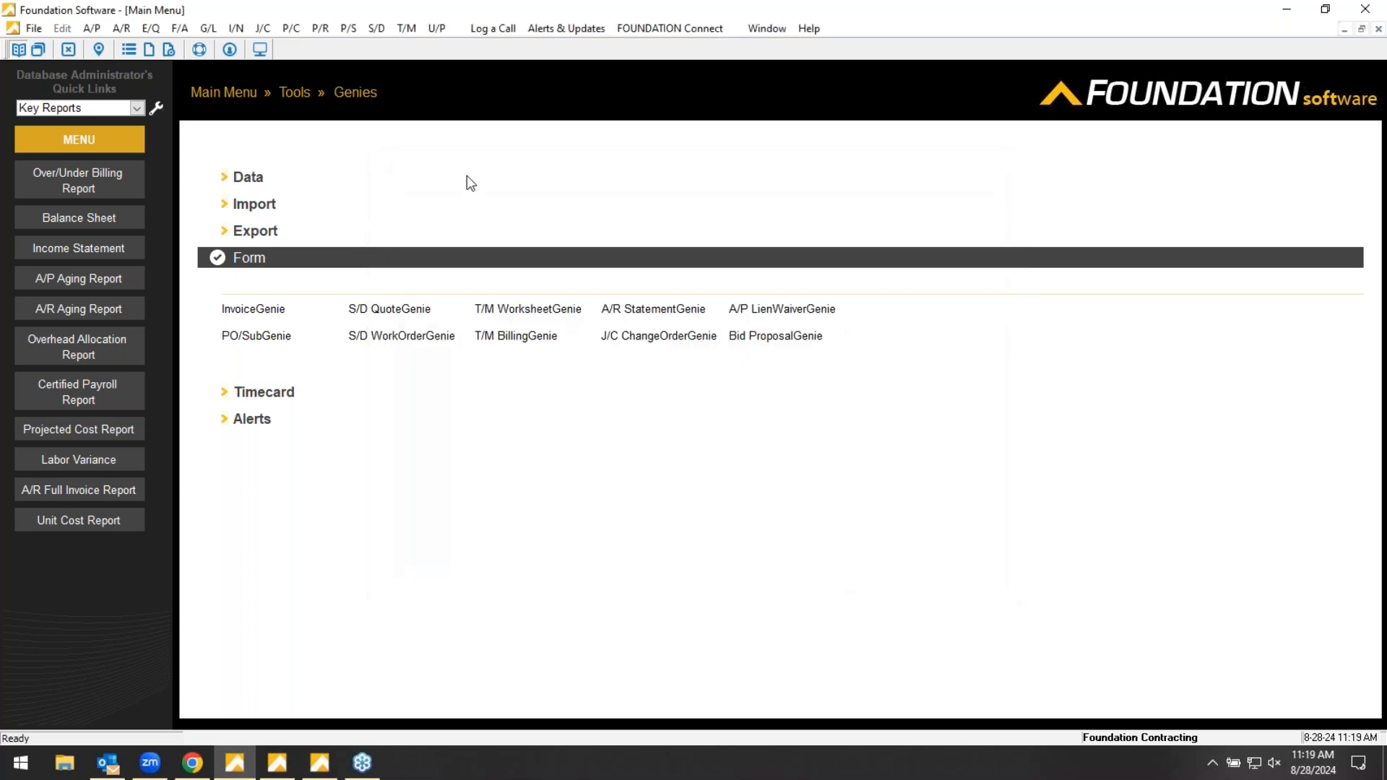
- Open the Job Costing J/C Activity report criteria and choose New Report as the report
{"action": "left_click", "coordinate": [215, 94]}
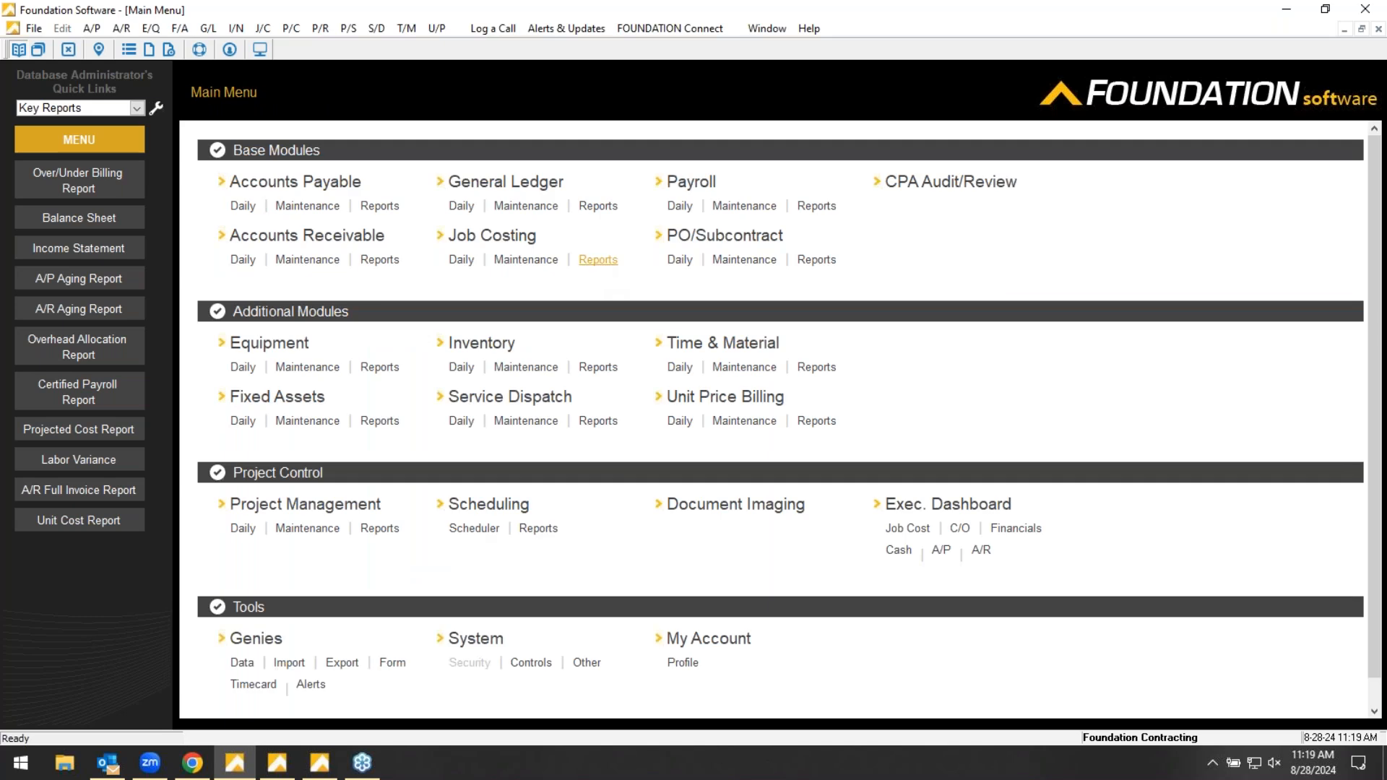
{"action": "left_click", "coordinate": [598, 259]}
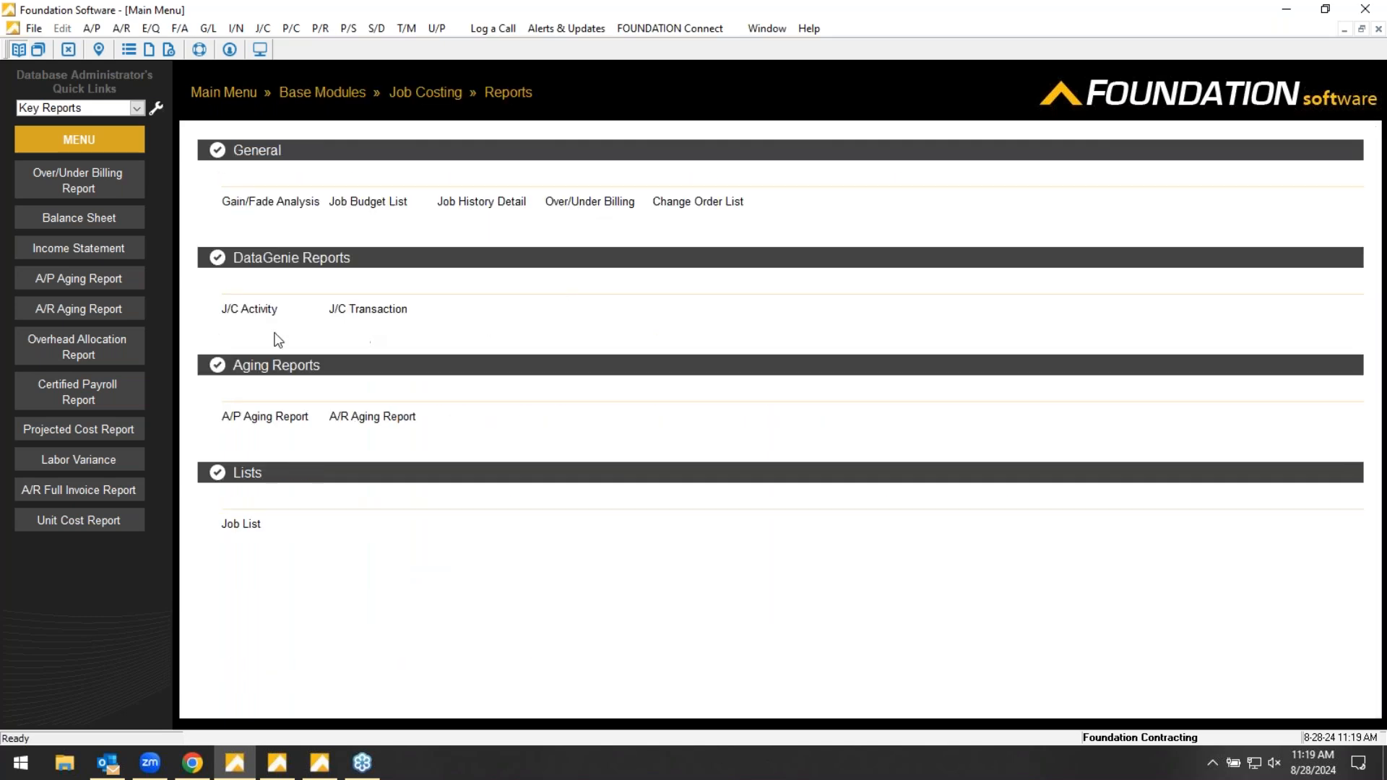
{"action": "left_click", "coordinate": [252, 315]}
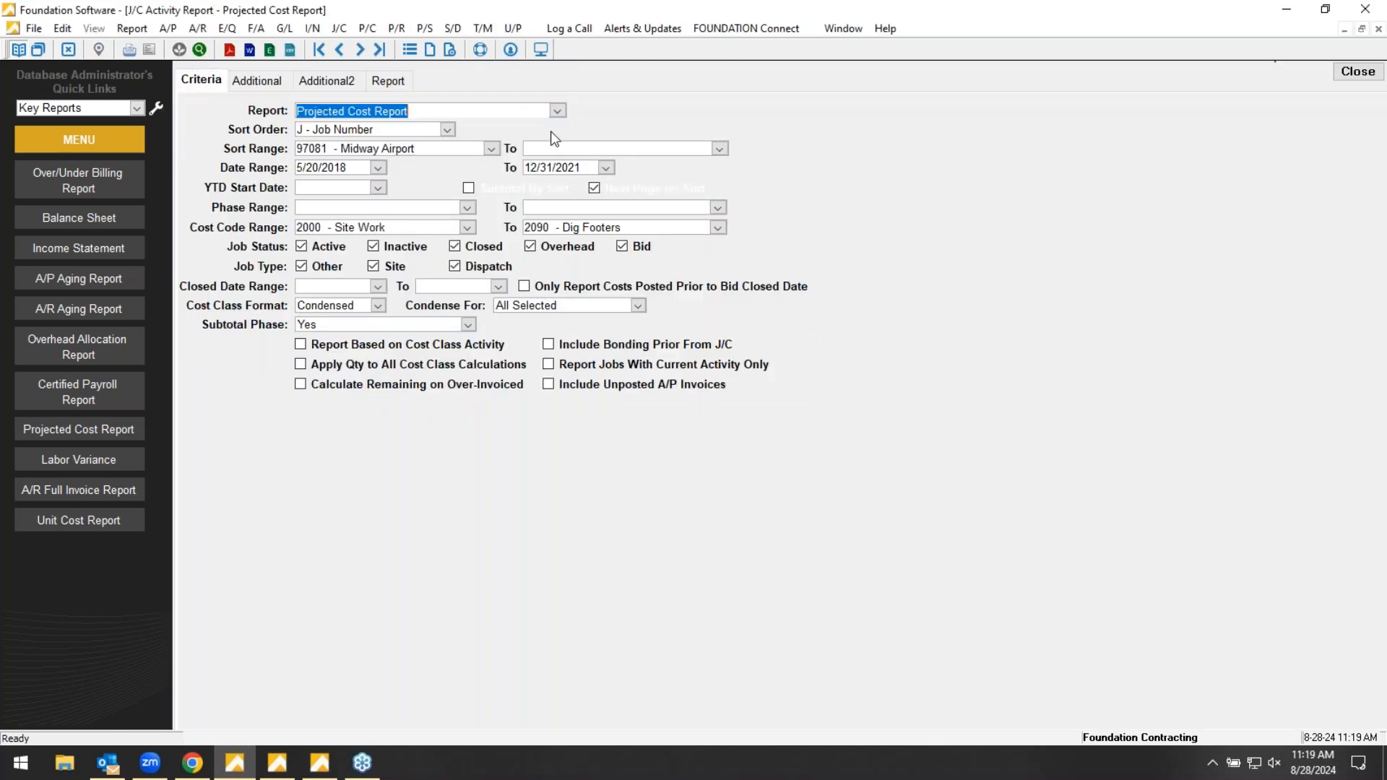
{"action": "left_click", "coordinate": [559, 113]}
{"action": "left_click_drag", "start_coordinate": [907, 400], "coordinate": [948, 520]}
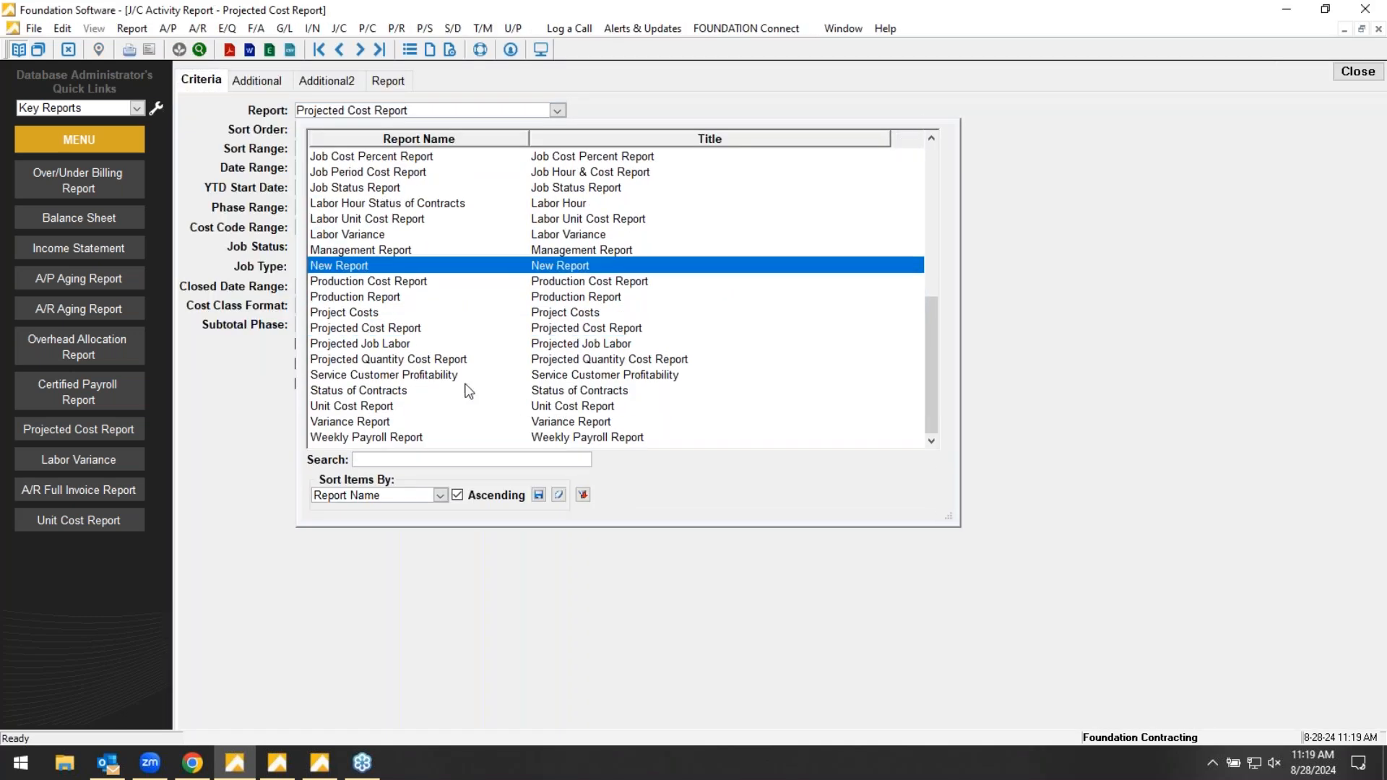
{"action": "left_click", "coordinate": [350, 267]}
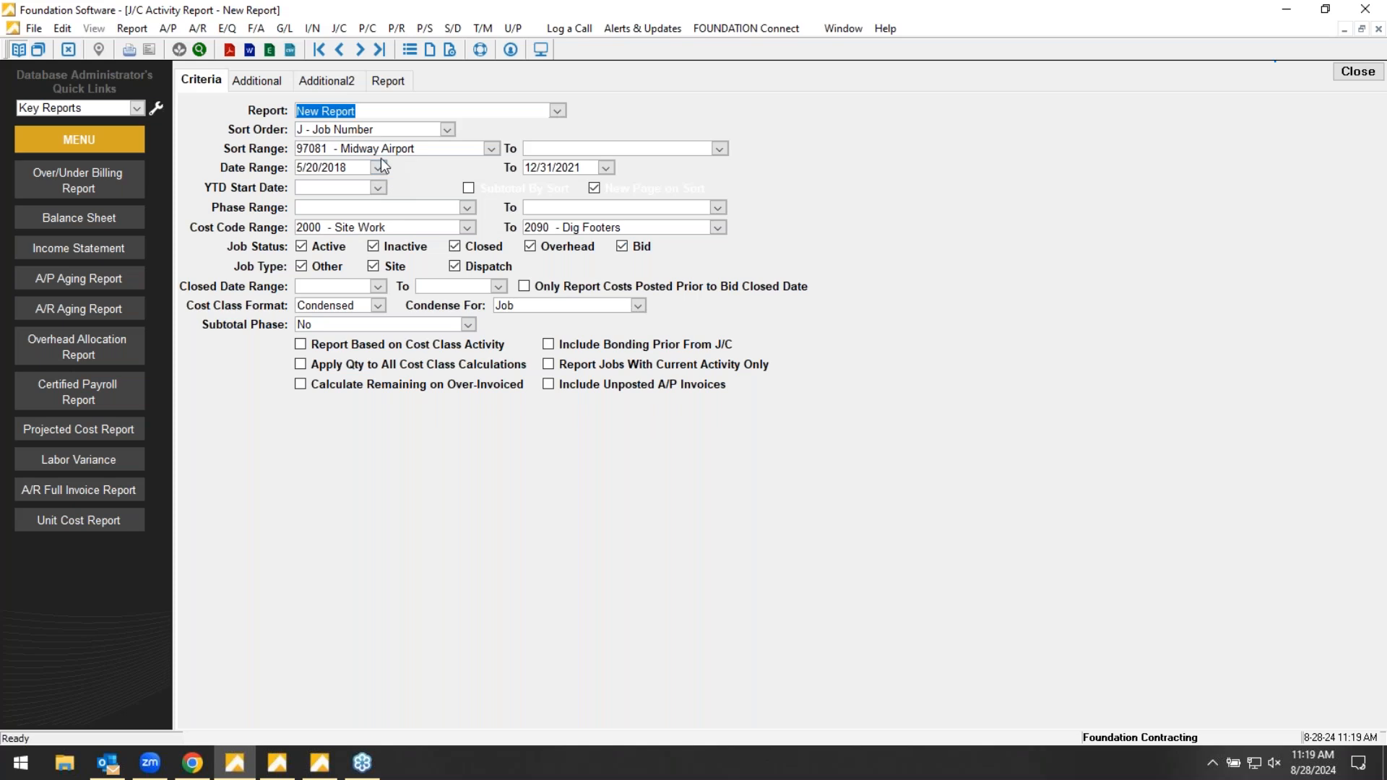
- Set the job range from 97021 - Lake County Truss Rebuild to 97091 and generate New Report
{"action": "left_click", "coordinate": [384, 145]}
{"action": "type", "text": "97021 - Lake County Truss Rebuild"}
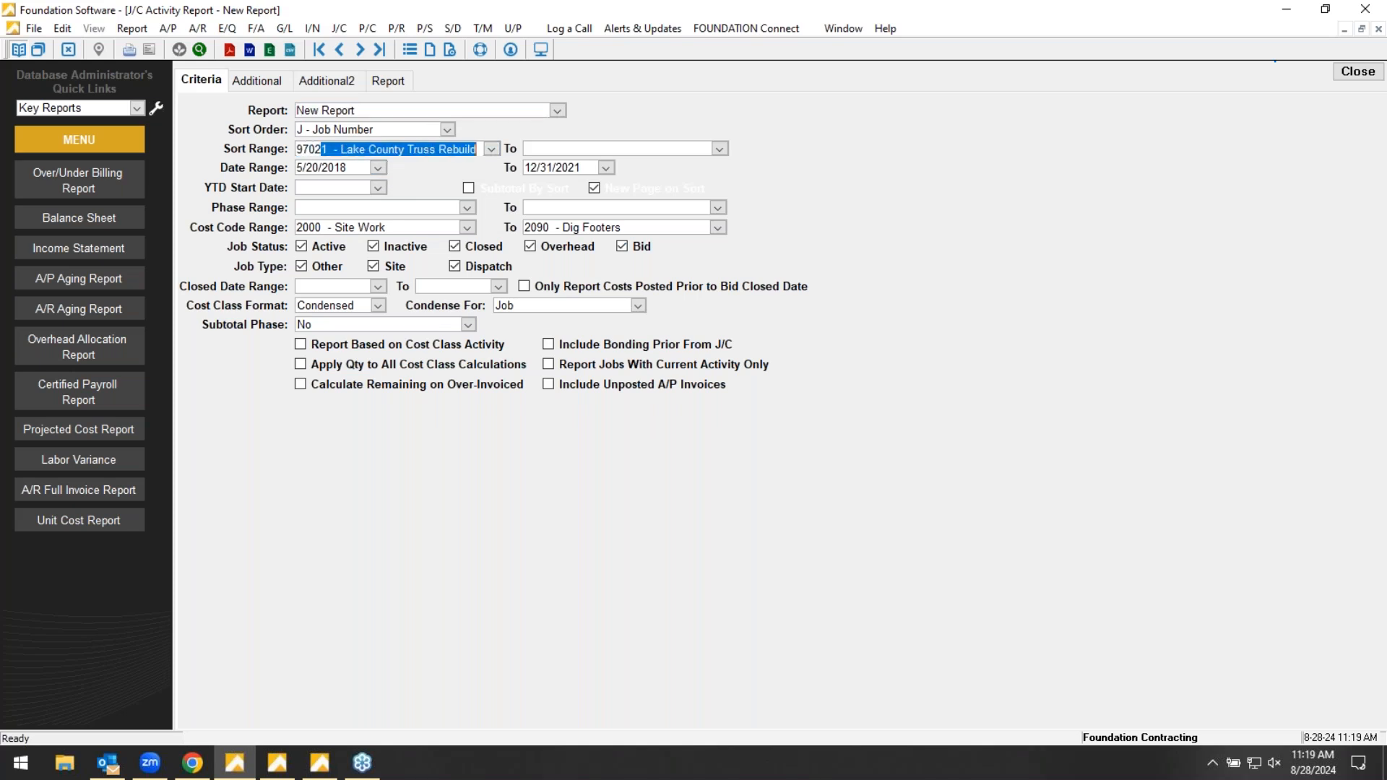
{"action": "key", "text": "Tab"}
{"action": "type", "text": "9709"}
{"action": "left_click", "coordinate": [389, 81]}
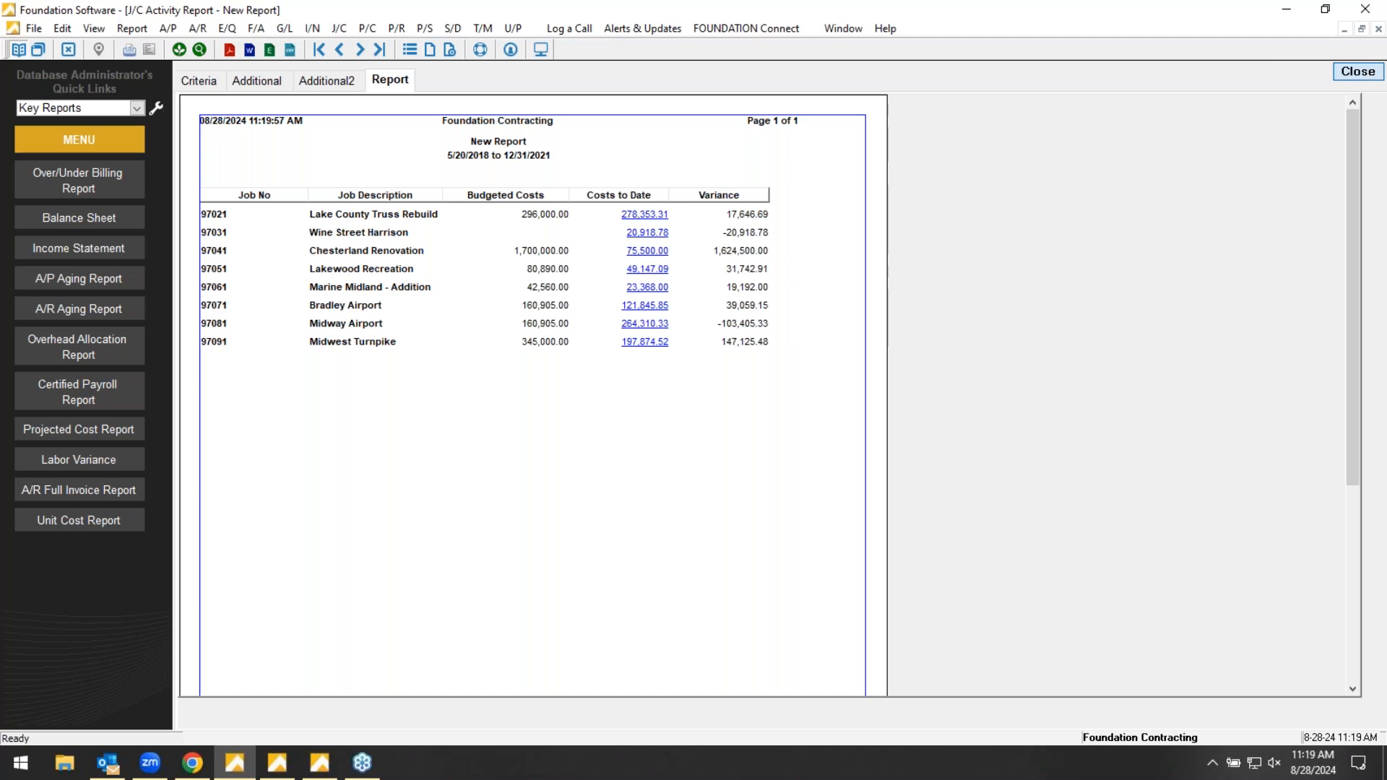
- Close the report and open the existing Status of Contracts report in the DataGenies for editing
{"action": "left_click", "coordinate": [1351, 72]}
{"action": "left_click", "coordinate": [216, 92]}
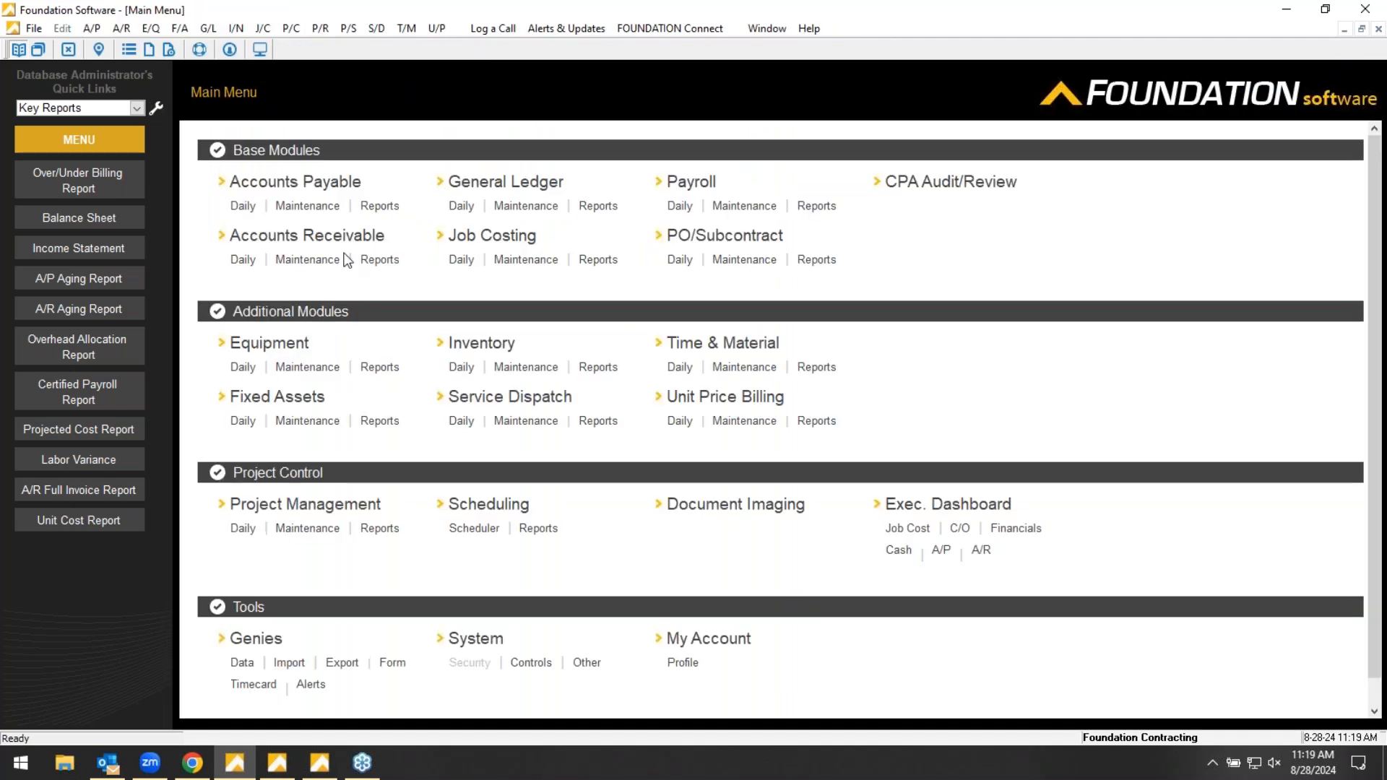
{"action": "left_click", "coordinate": [257, 637]}
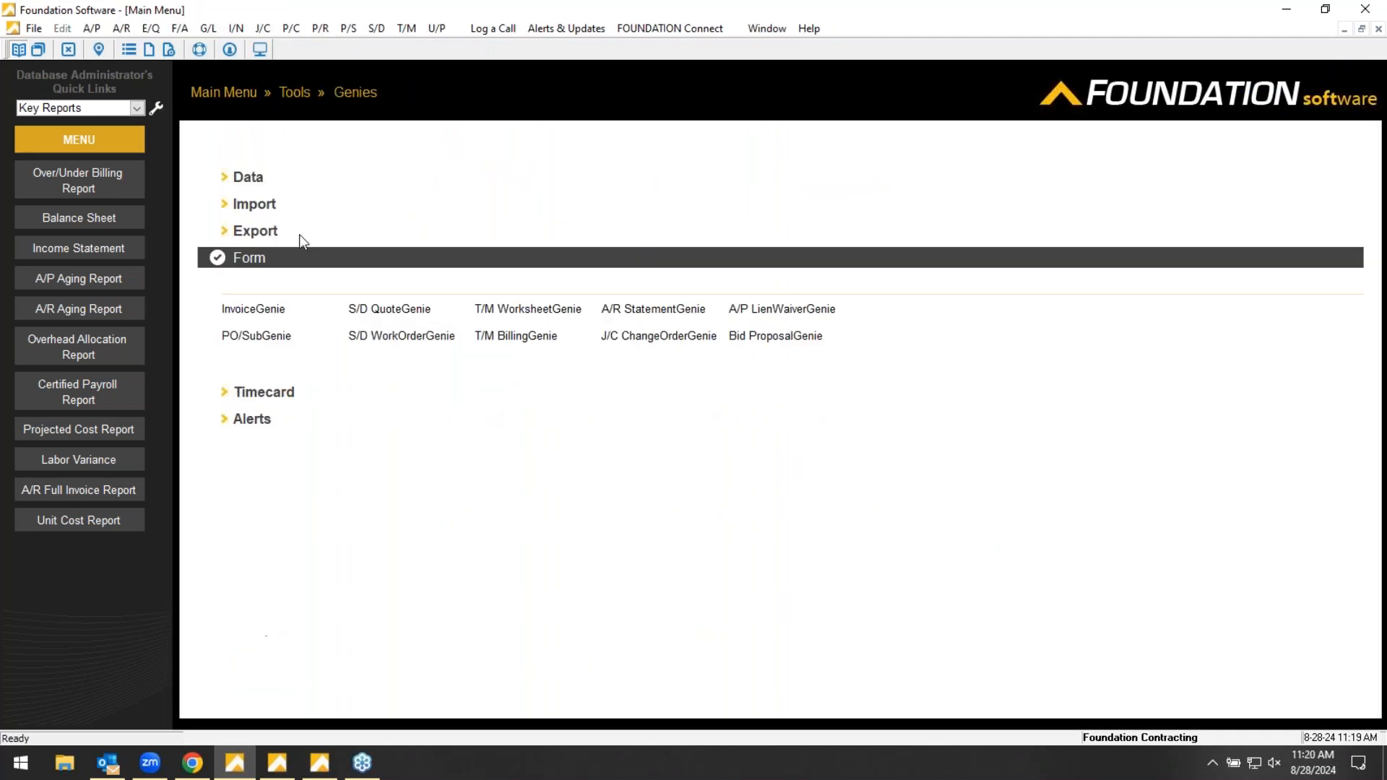
{"action": "left_click", "coordinate": [247, 178]}
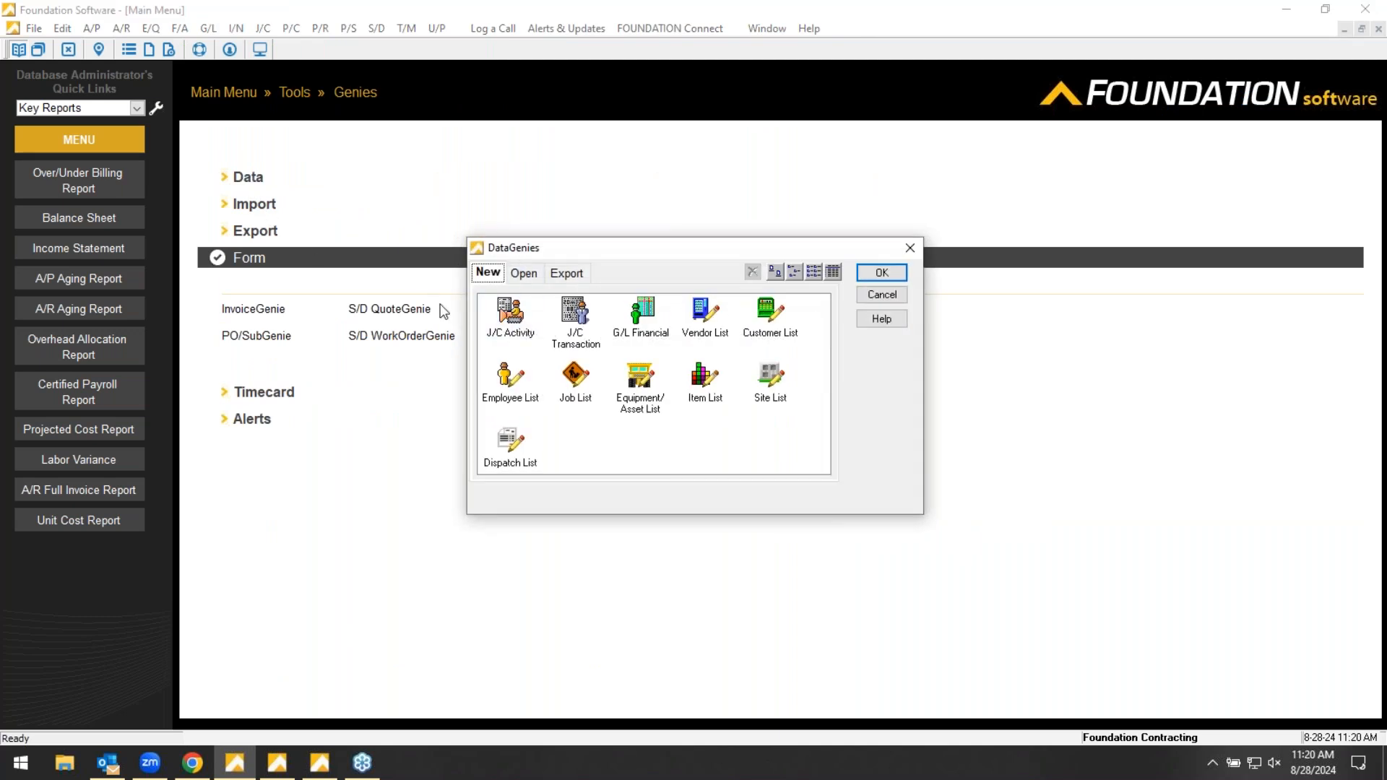
{"action": "left_click", "coordinate": [526, 274]}
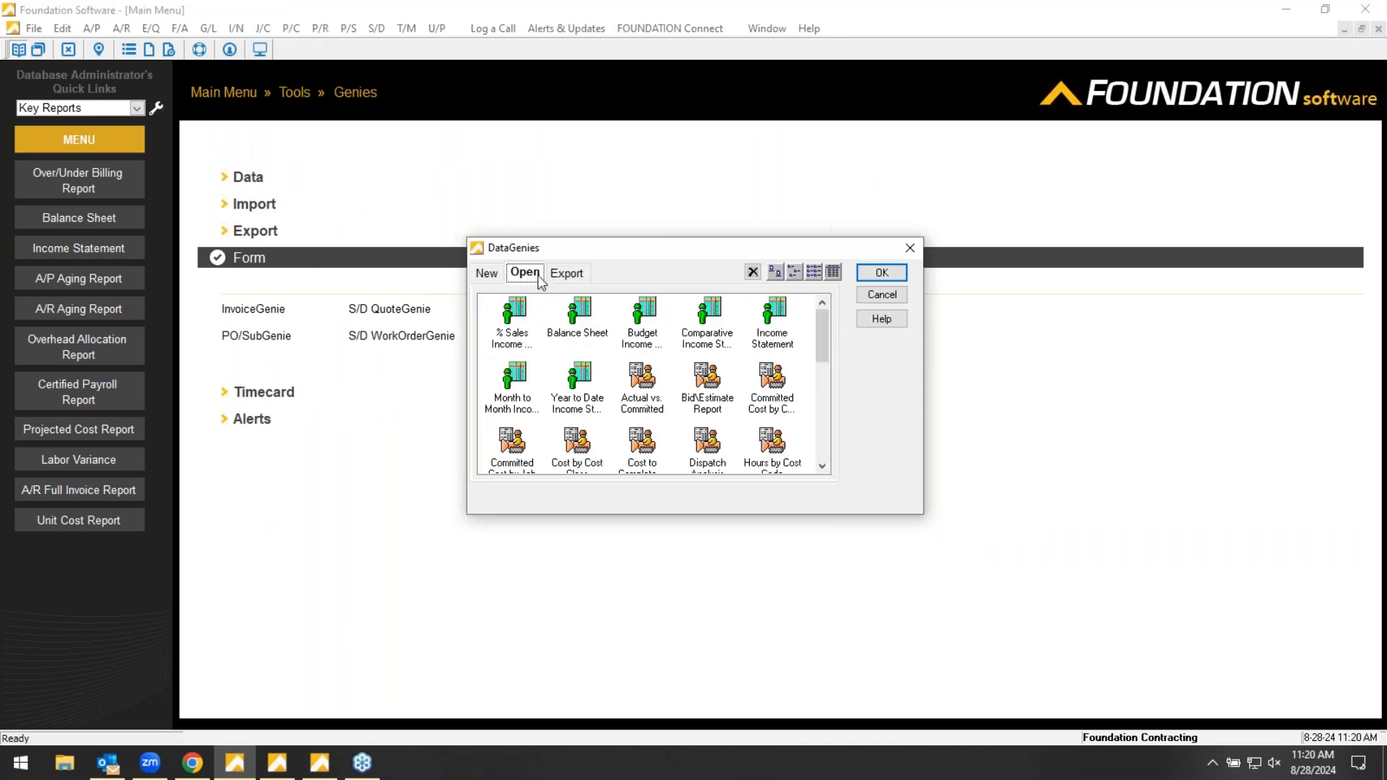
{"action": "left_click_drag", "start_coordinate": [824, 324], "coordinate": [826, 429]}
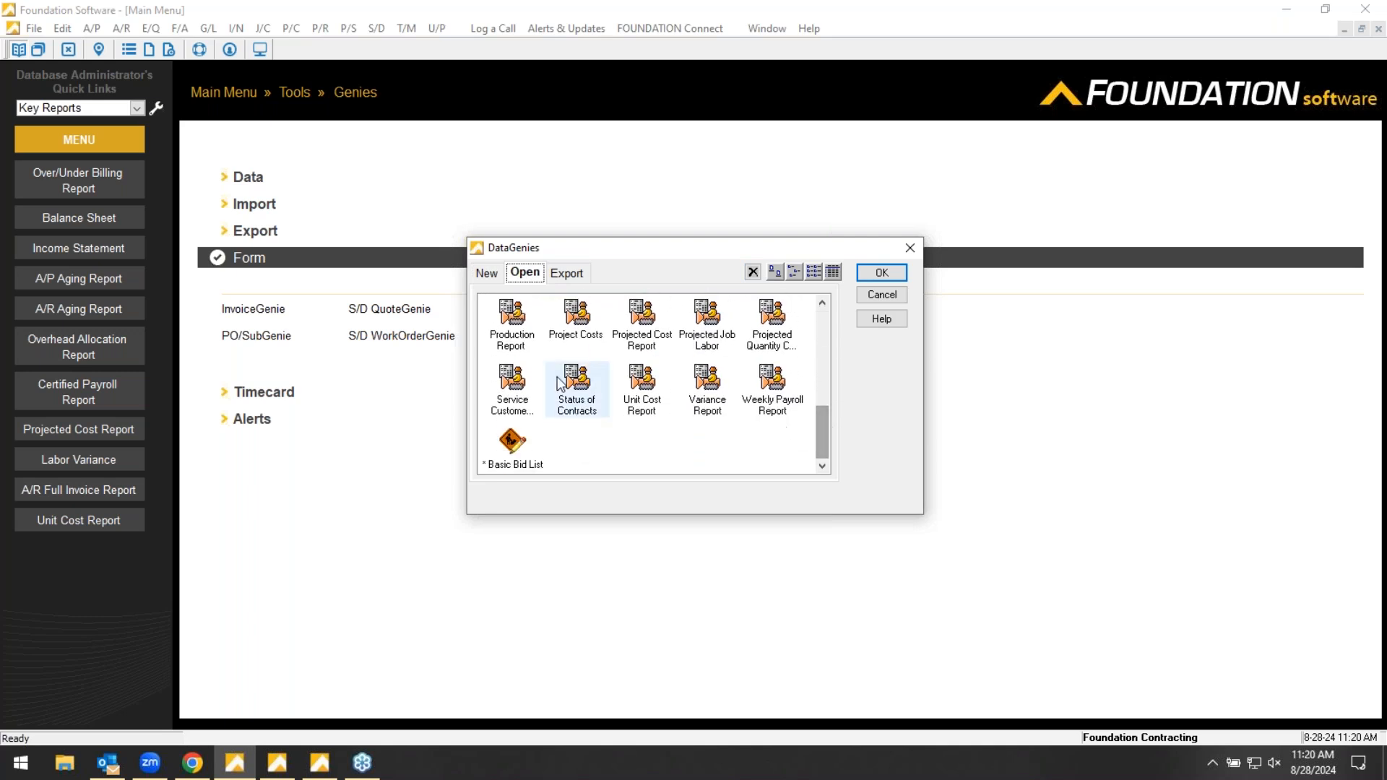
{"action": "double_click", "coordinate": [578, 390]}
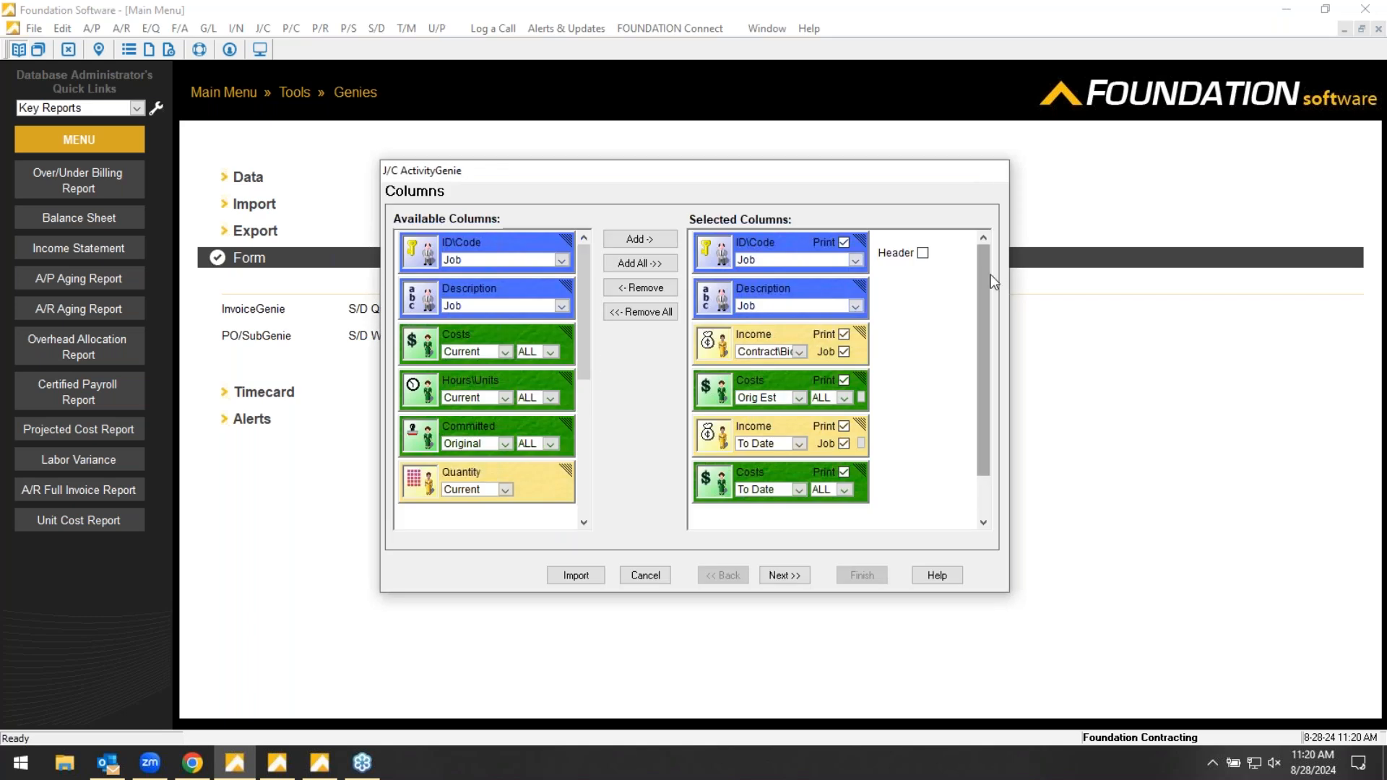
- Examine the selected columns of the Status of Contracts report and exit the J/C ActivityGenie without saving
{"action": "mouse_move", "coordinate": [984, 299]}
{"action": "left_mouse_down"}
{"action": "mouse_move", "coordinate": [979, 354]}
{"action": "mouse_move", "coordinate": [981, 306]}
{"action": "left_mouse_up"}
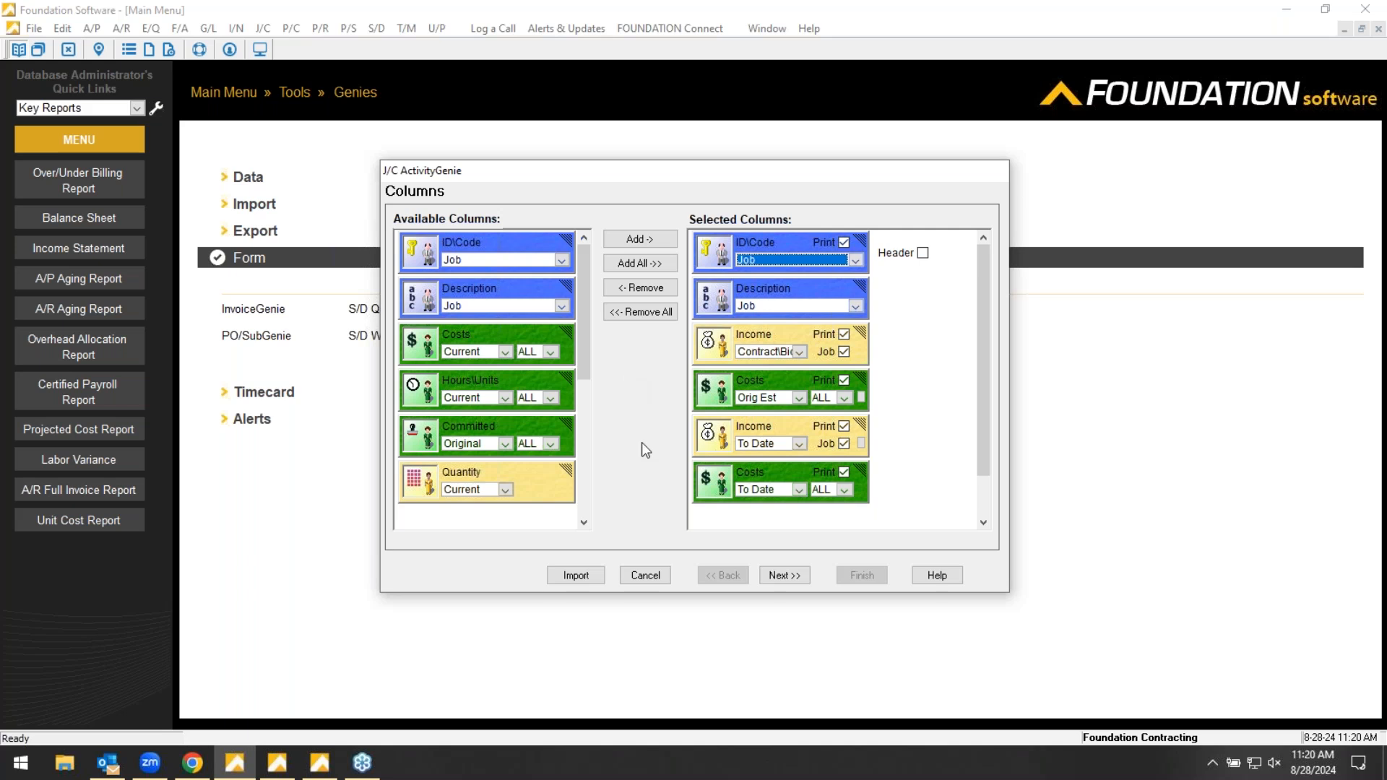
{"action": "left_click", "coordinate": [645, 578]}
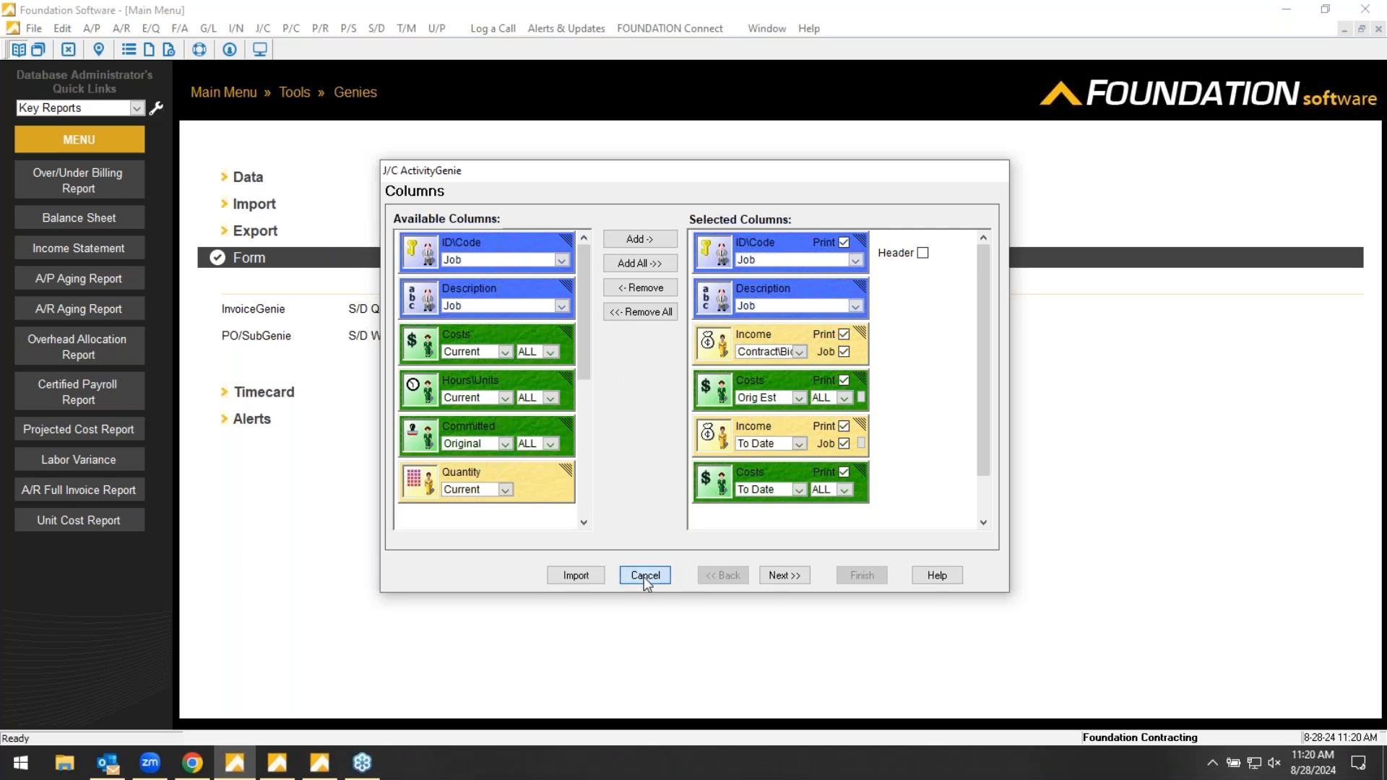
{"action": "left_click", "coordinate": [740, 438]}
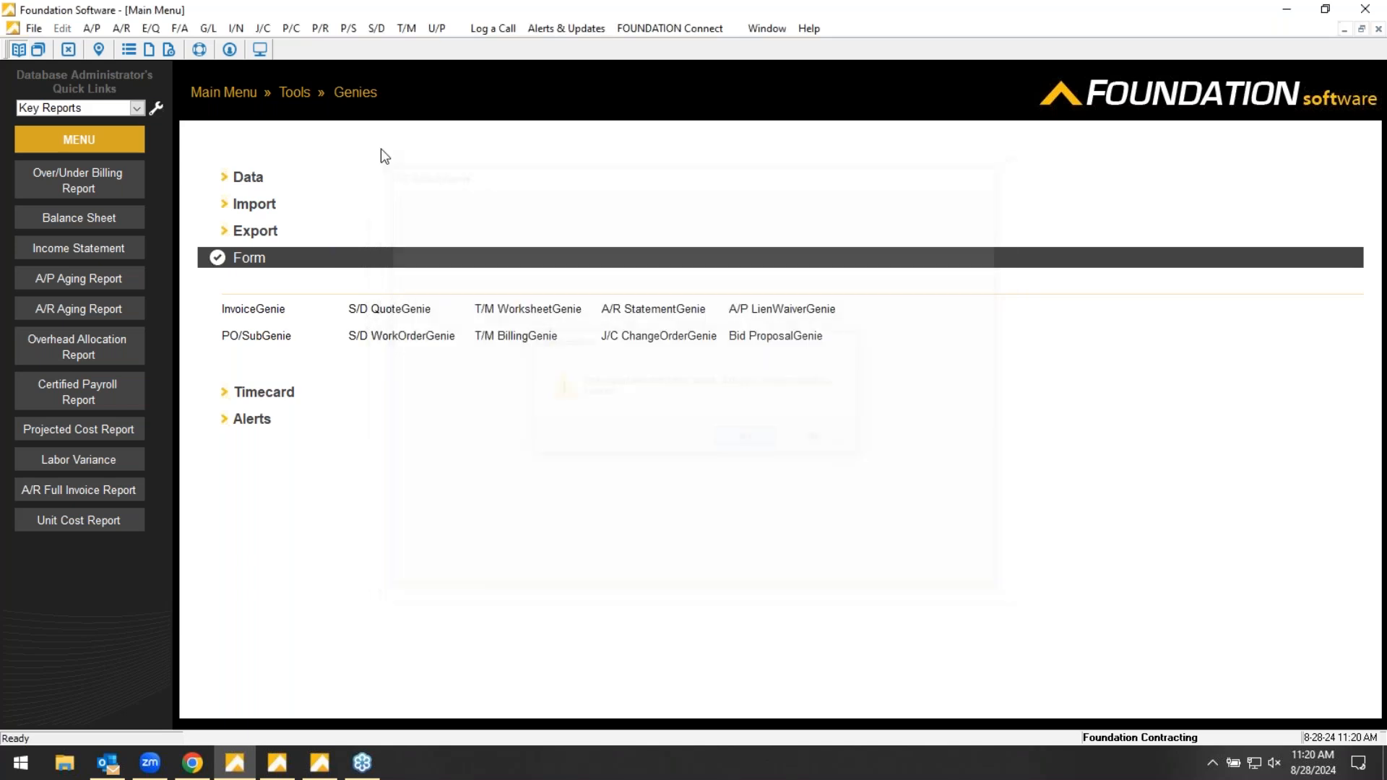
- Return to the Job Costing J/C Activity reports, choose Weekly Payroll Report, and generate it
{"action": "left_click", "coordinate": [242, 92]}
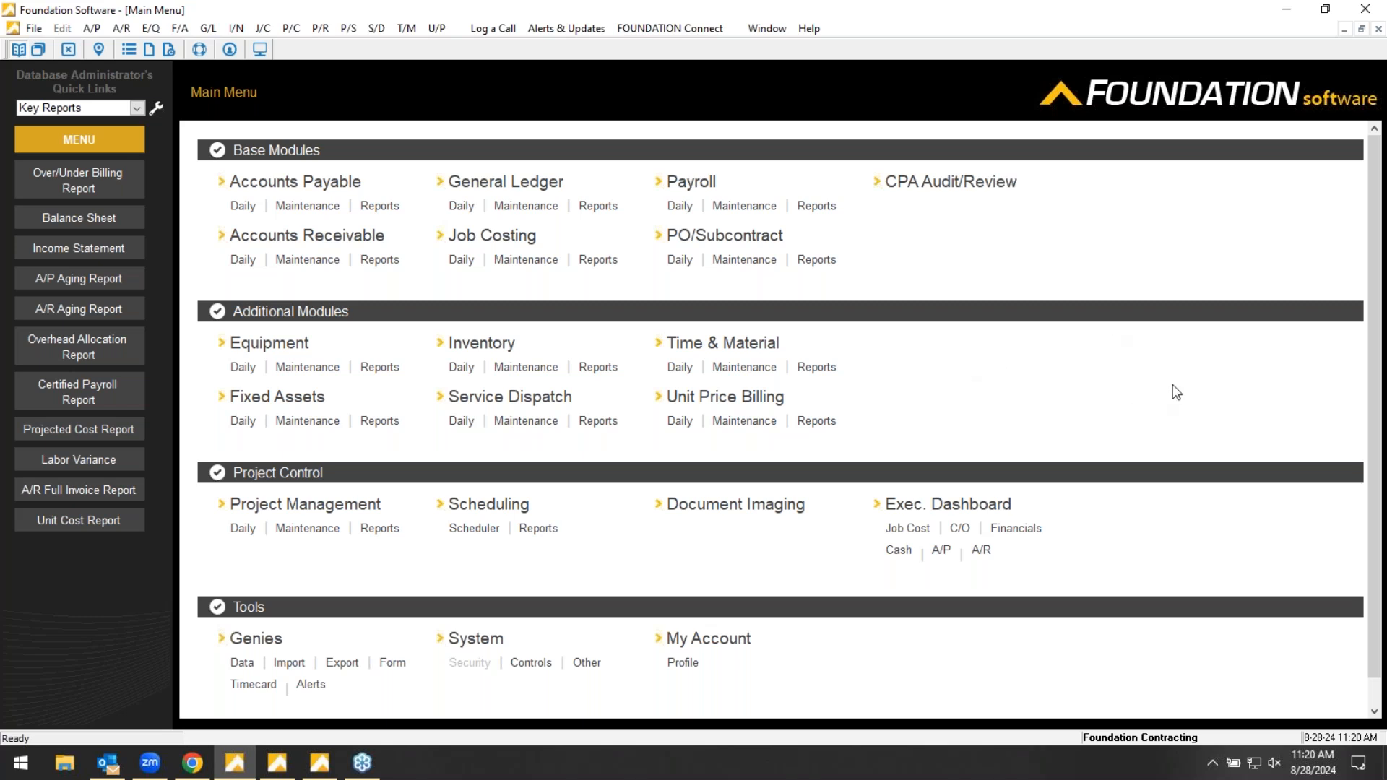
{"action": "left_click", "coordinate": [1371, 56]}
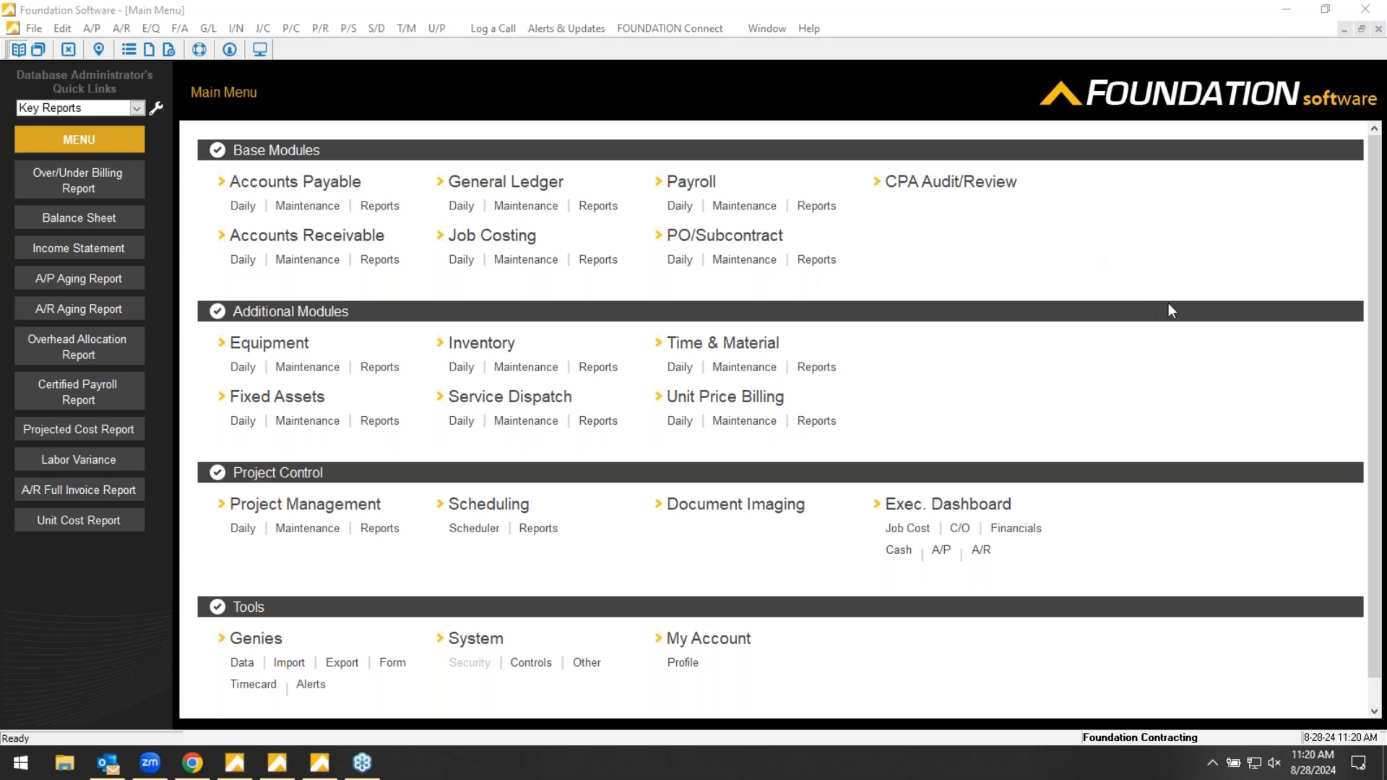
{"action": "left_click", "coordinate": [597, 260]}
{"action": "left_click", "coordinate": [245, 311]}
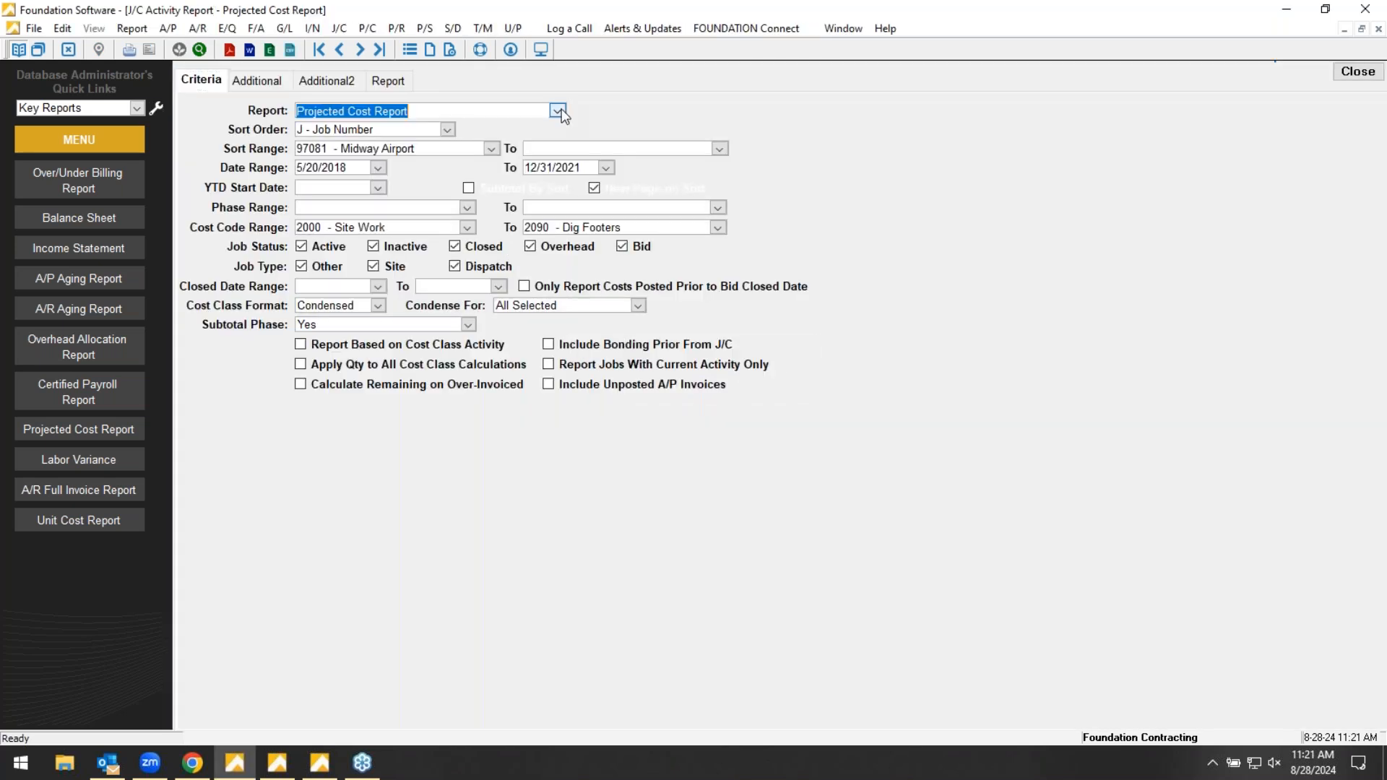
{"action": "left_click", "coordinate": [558, 110]}
{"action": "scroll", "coordinate": [395, 370], "scroll_direction": "up", "scroll_amount": 1}
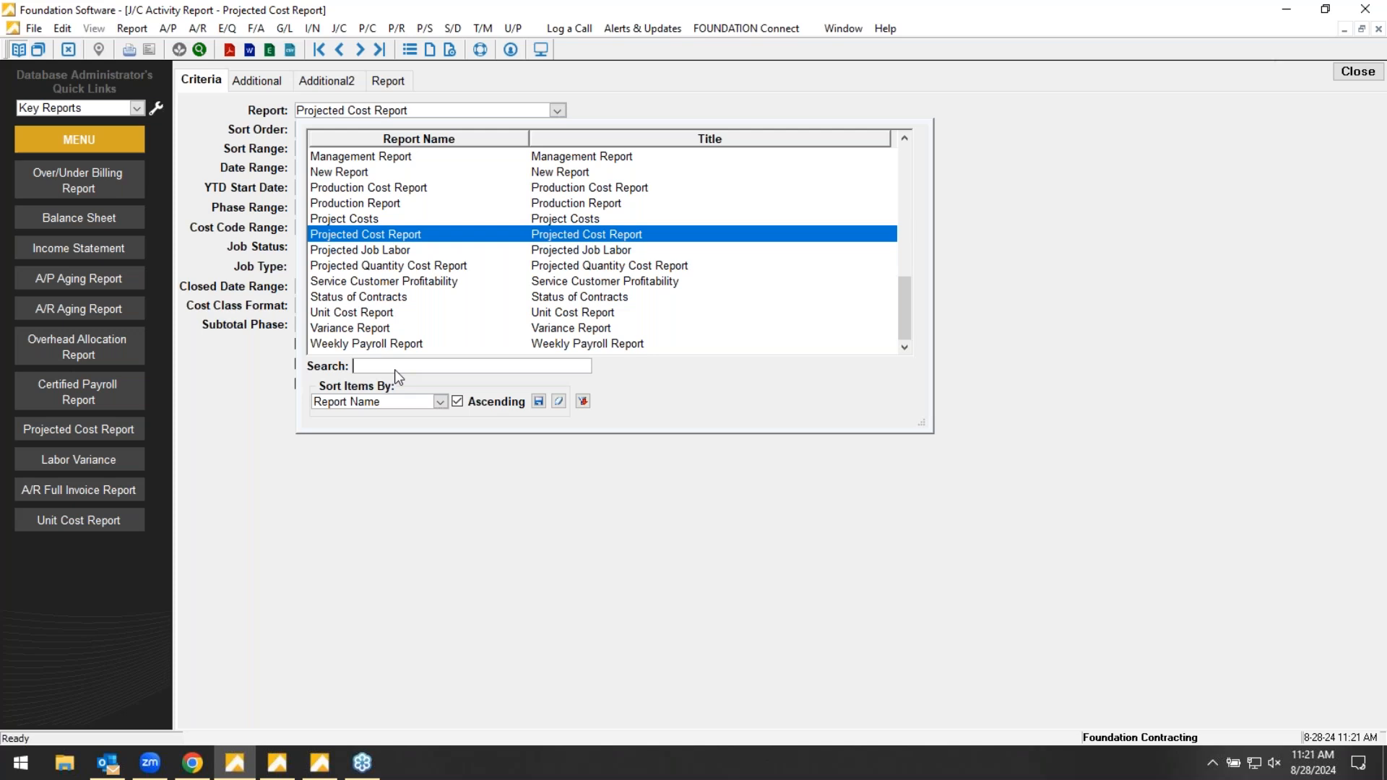
{"action": "left_click", "coordinate": [371, 344]}
{"action": "left_click", "coordinate": [388, 80]}
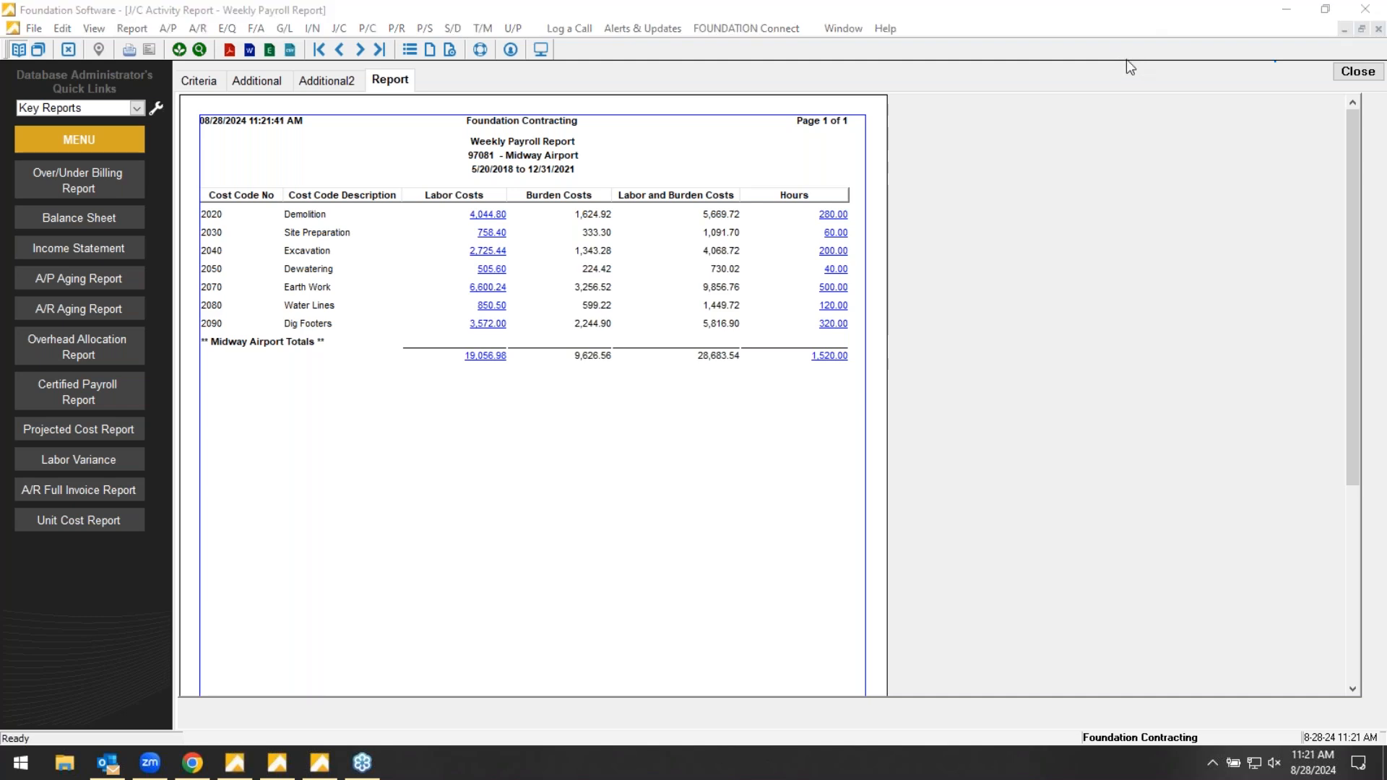
- Close the Weekly Payroll Report and open the Timecard History report from the Payroll reports
{"action": "left_click", "coordinate": [1358, 71]}
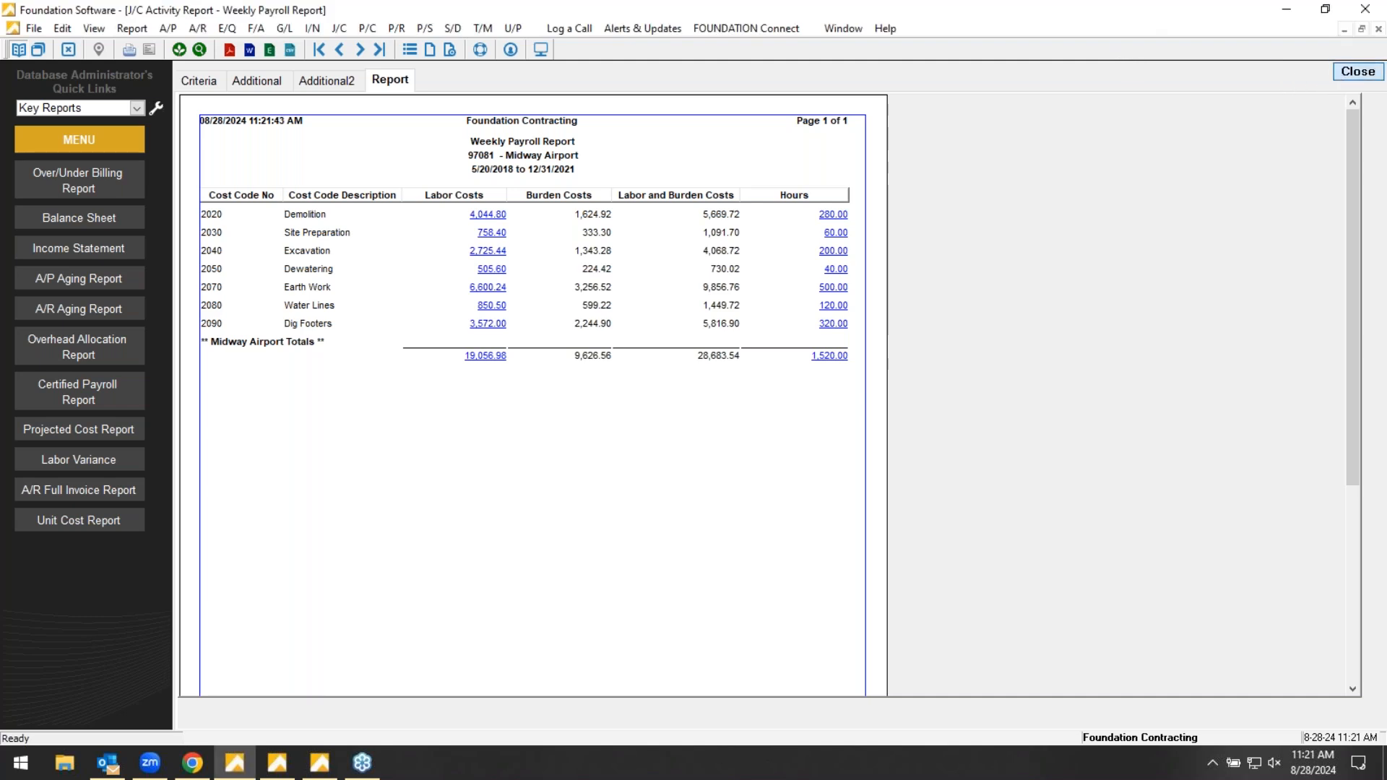
{"action": "left_click", "coordinate": [225, 94]}
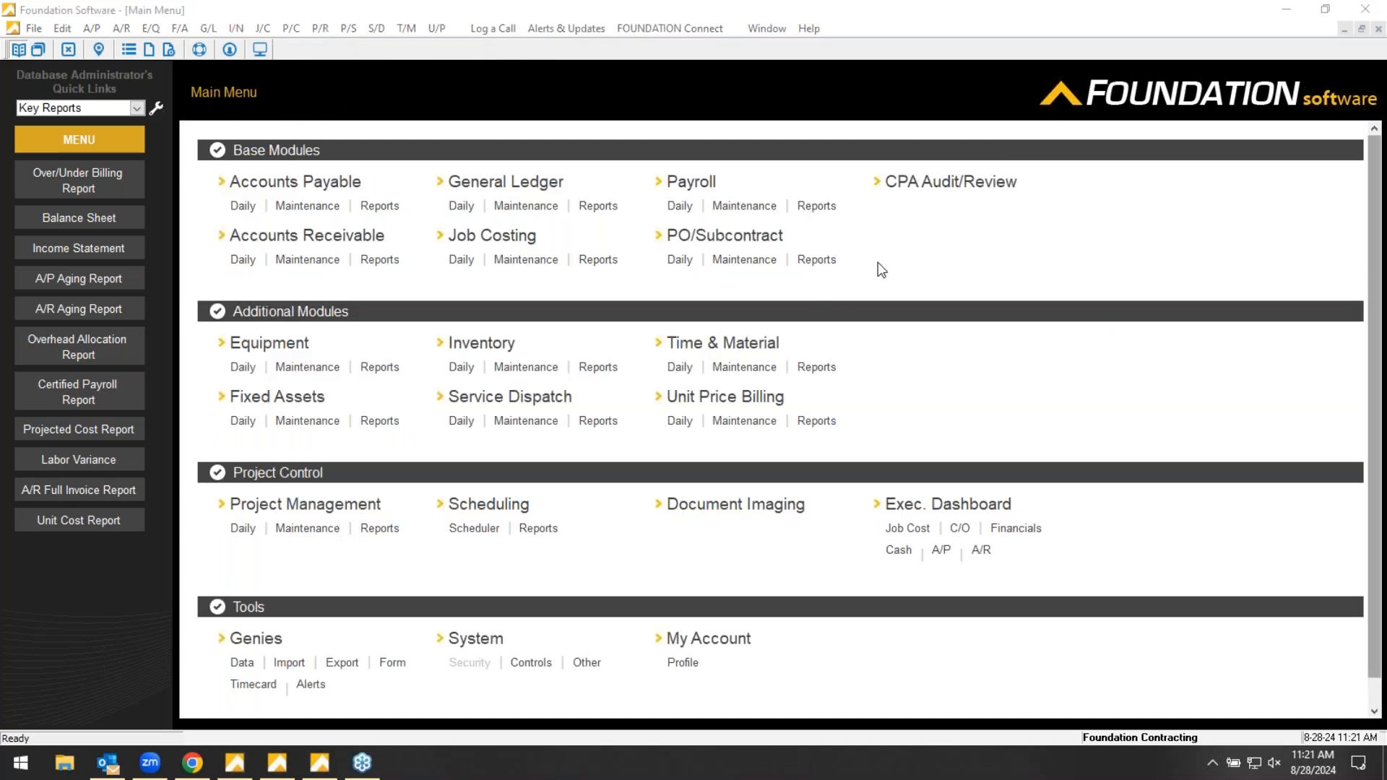
{"action": "left_click", "coordinate": [978, 267]}
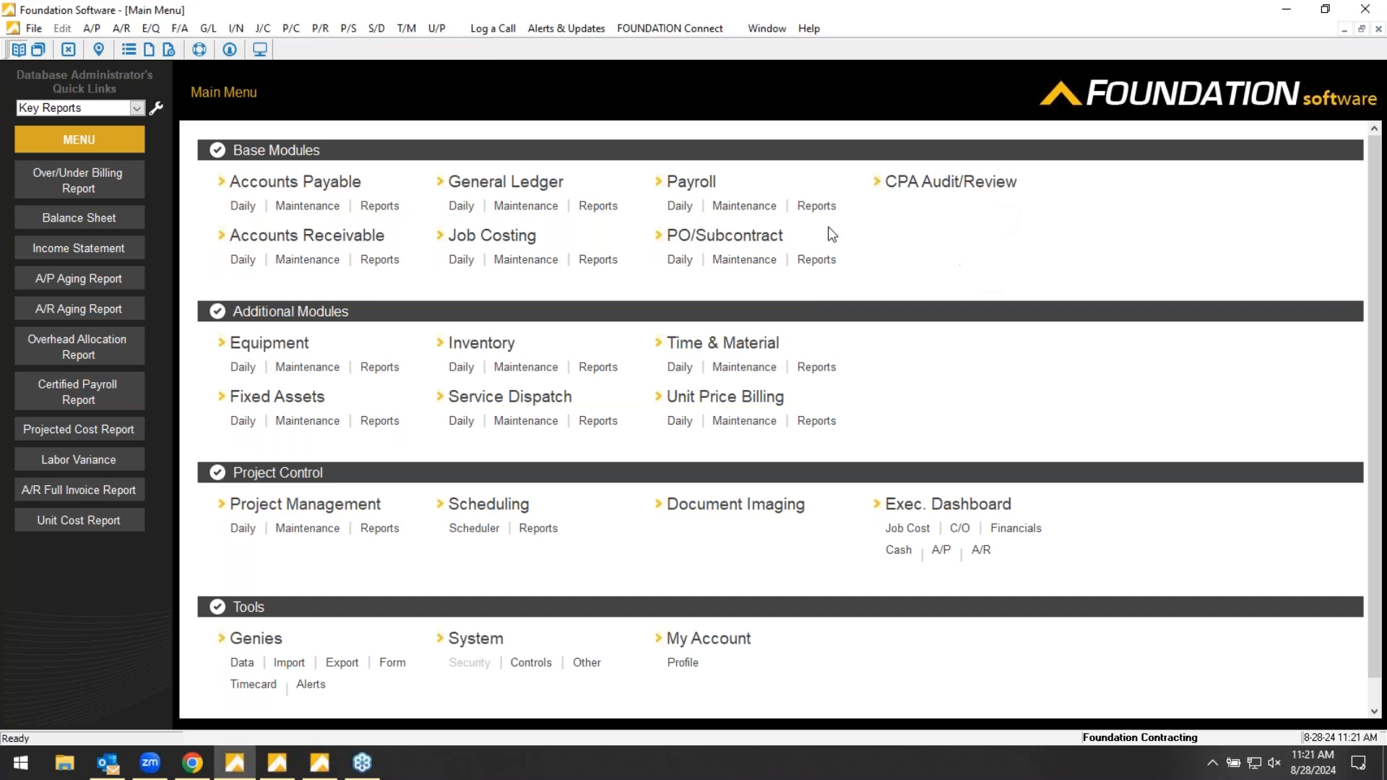
{"action": "left_click", "coordinate": [817, 207]}
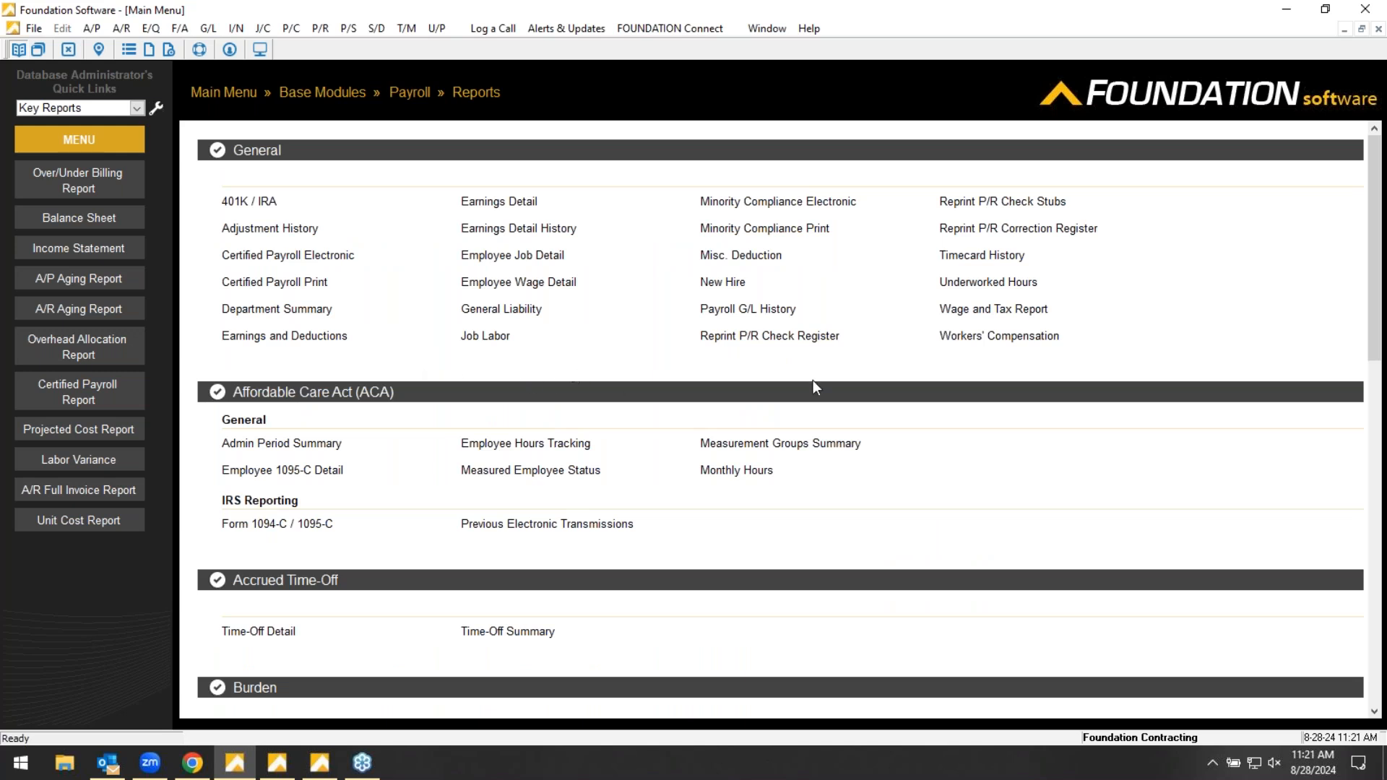
{"action": "left_click", "coordinate": [958, 282]}
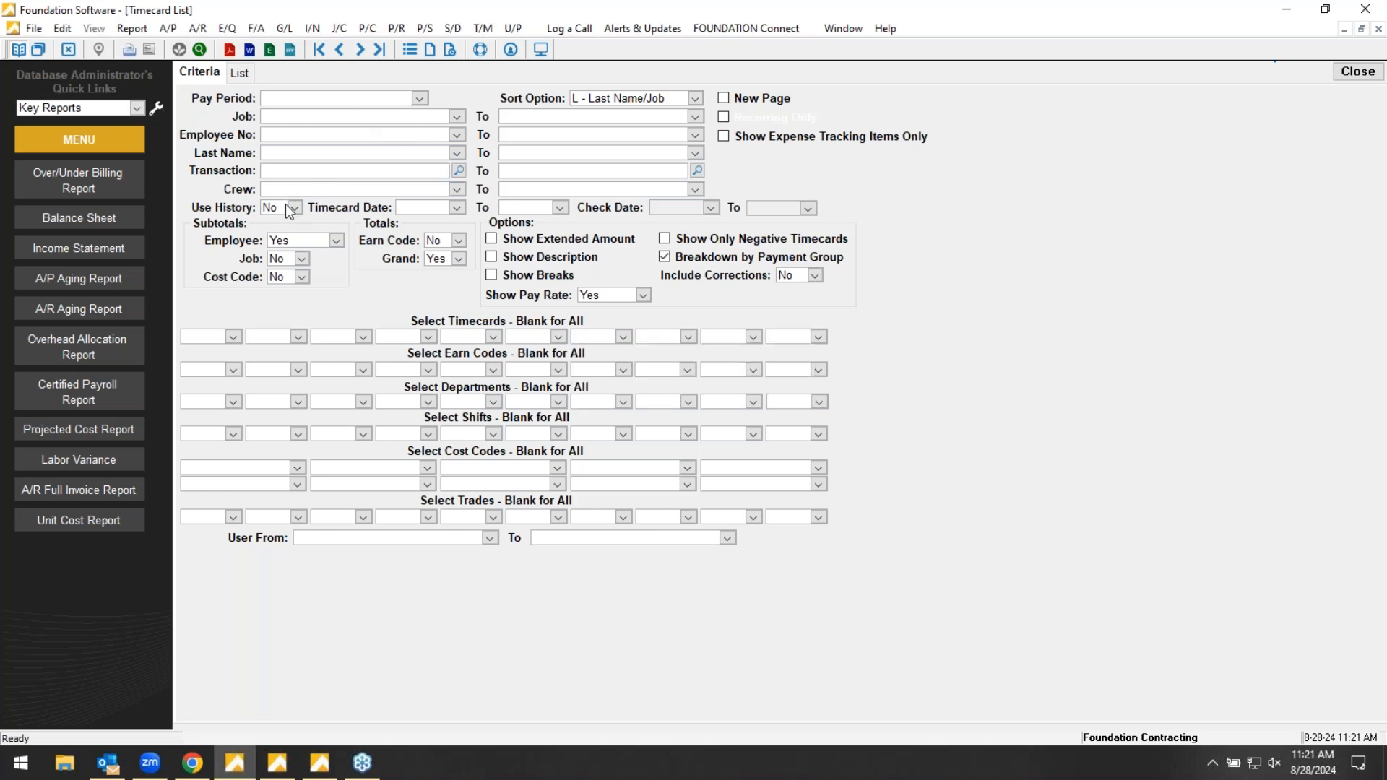
- Set Use History to Yes and the timecard dates to 1/1/2018 through 1/31/2018, and generate the Timecard List
{"action": "left_click", "coordinate": [293, 207]}
{"action": "left_click", "coordinate": [274, 222]}
{"action": "left_click", "coordinate": [434, 209]}
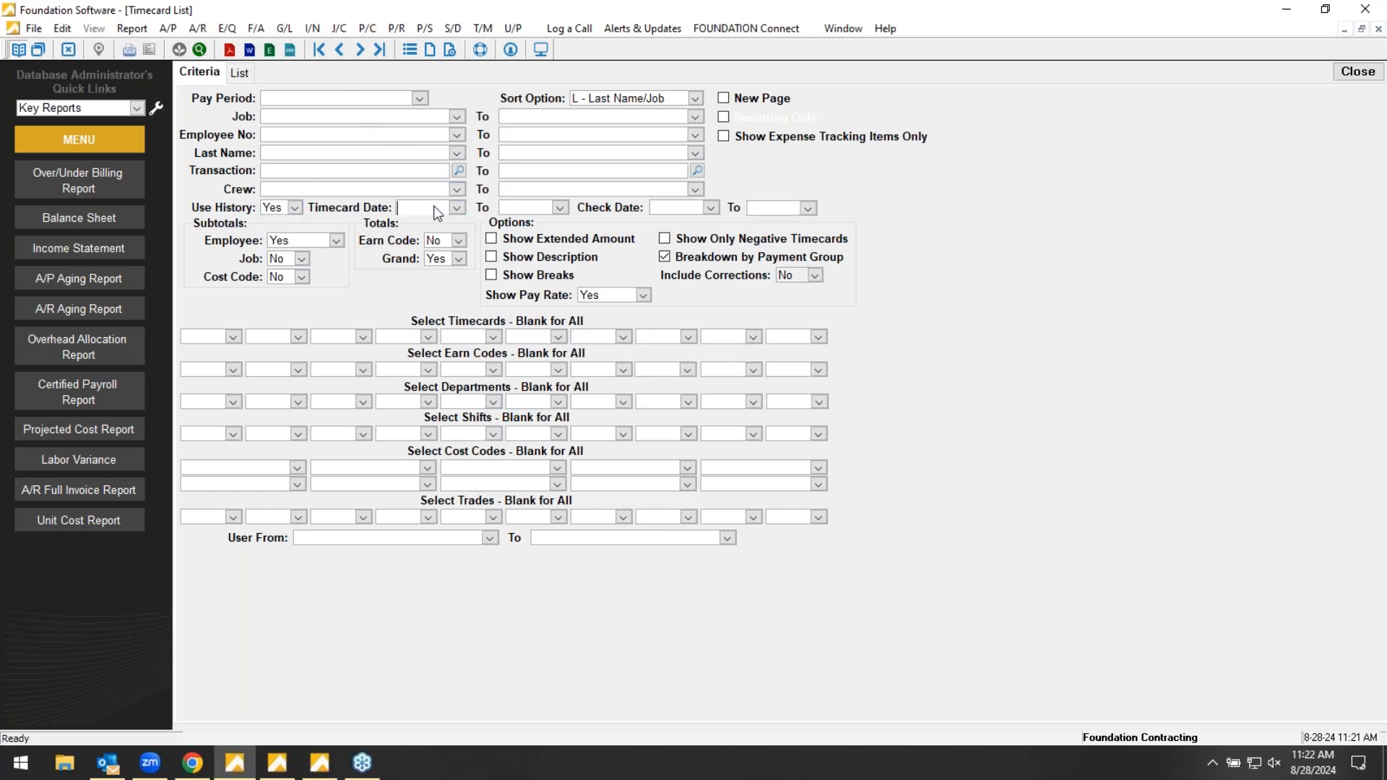
{"action": "type", "text": "010118"}
{"action": "key", "text": "Tab"}
{"action": "type", "text": "013118"}
{"action": "key", "text": "Tab"}
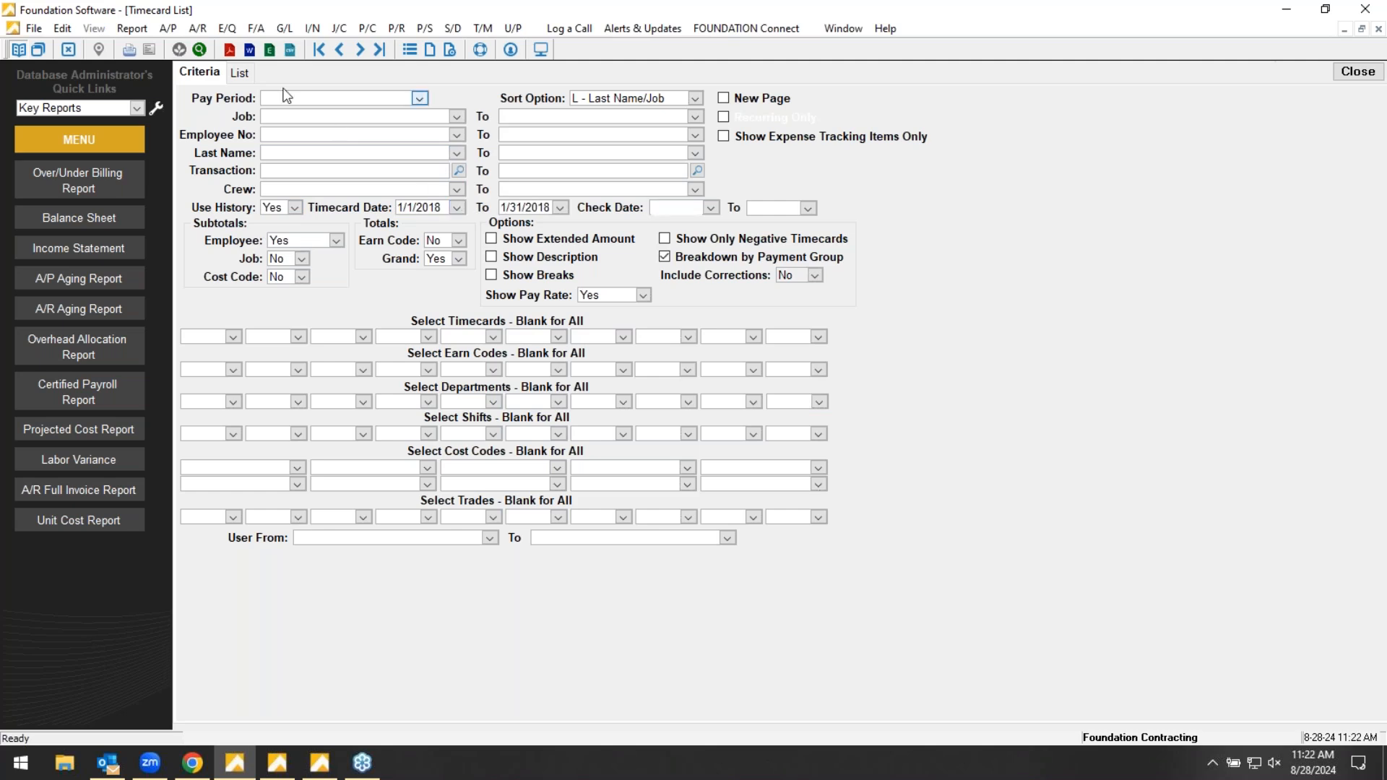
{"action": "left_click", "coordinate": [239, 73]}
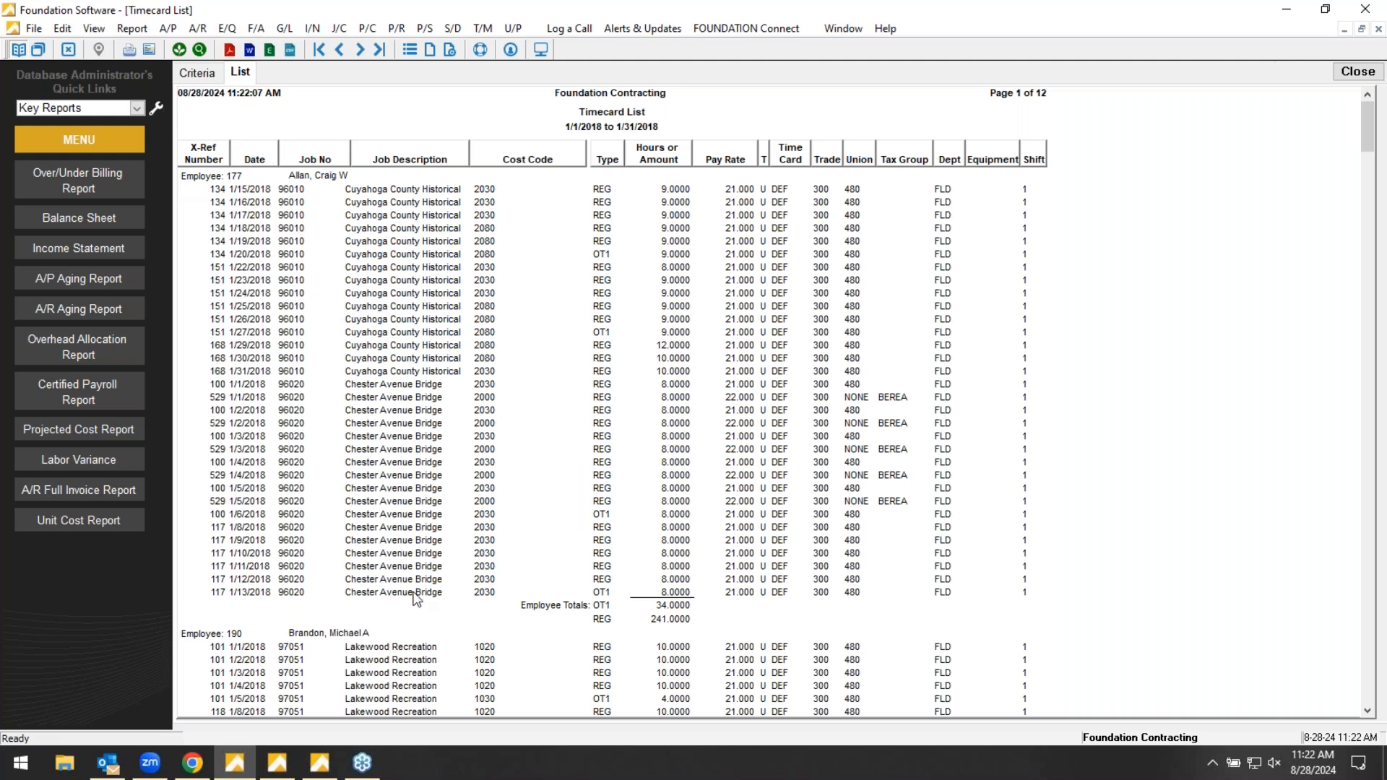
- Examine the employee timecard entries in the Timecard List and close the report
{"action": "scroll", "coordinate": [1040, 354], "scroll_direction": "down", "scroll_amount": 4}
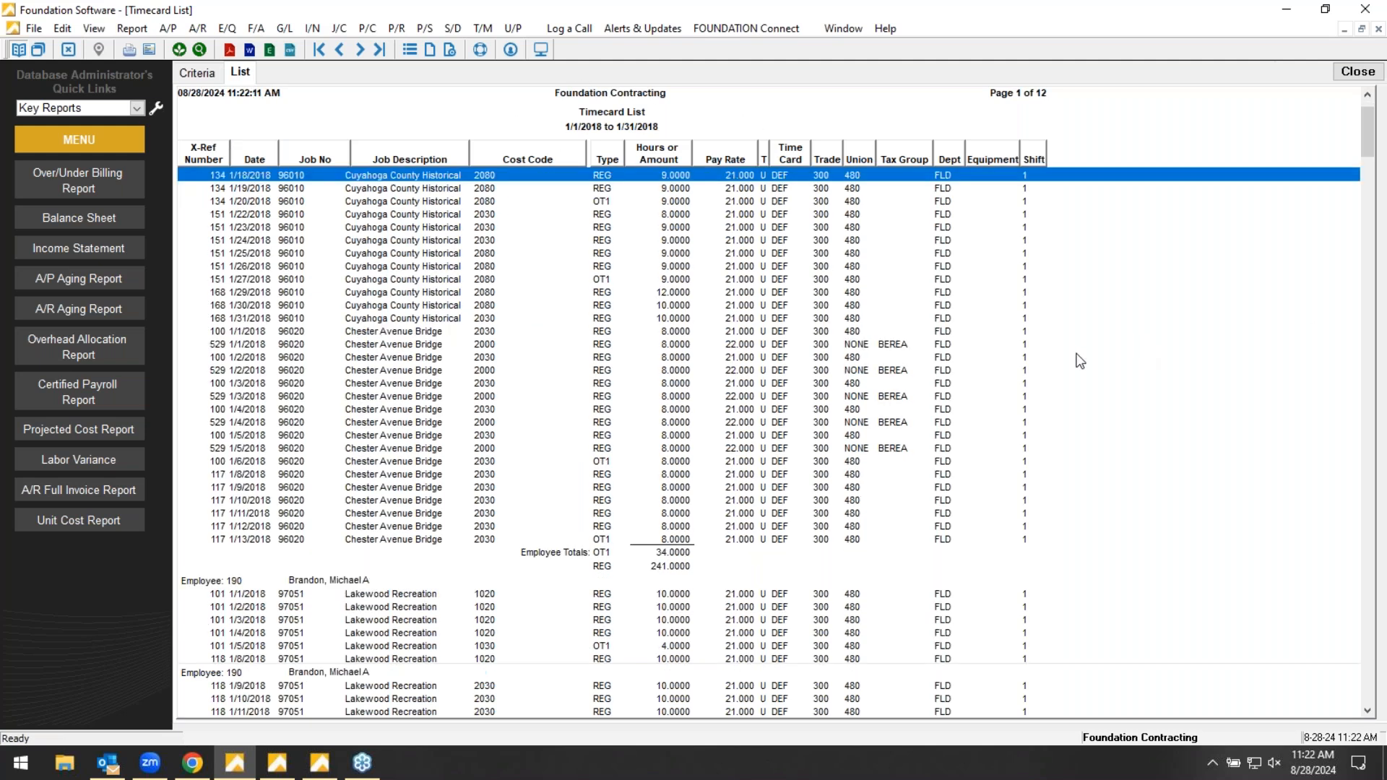
{"action": "scroll", "coordinate": [1030, 354], "scroll_direction": "down", "scroll_amount": 15}
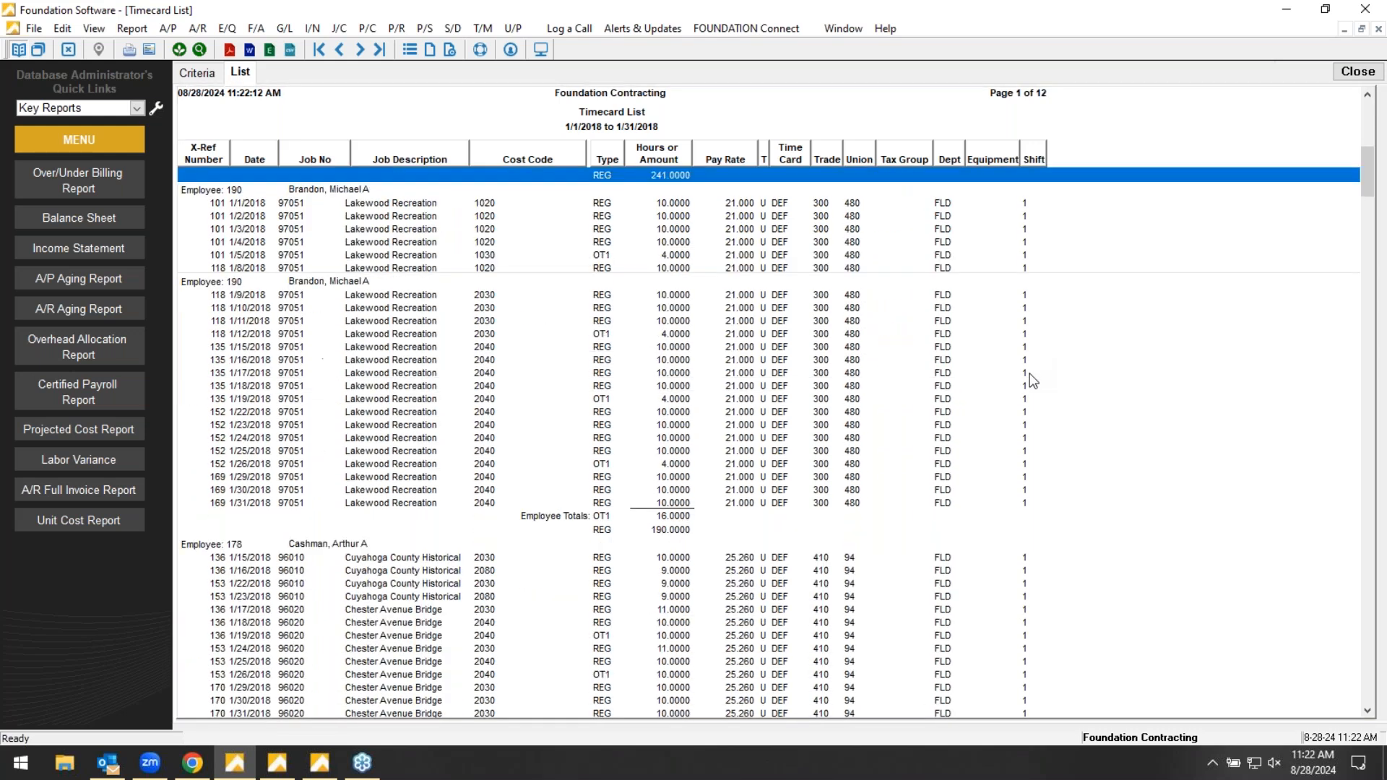
{"action": "scroll", "coordinate": [1032, 419], "scroll_direction": "up", "scroll_amount": 10}
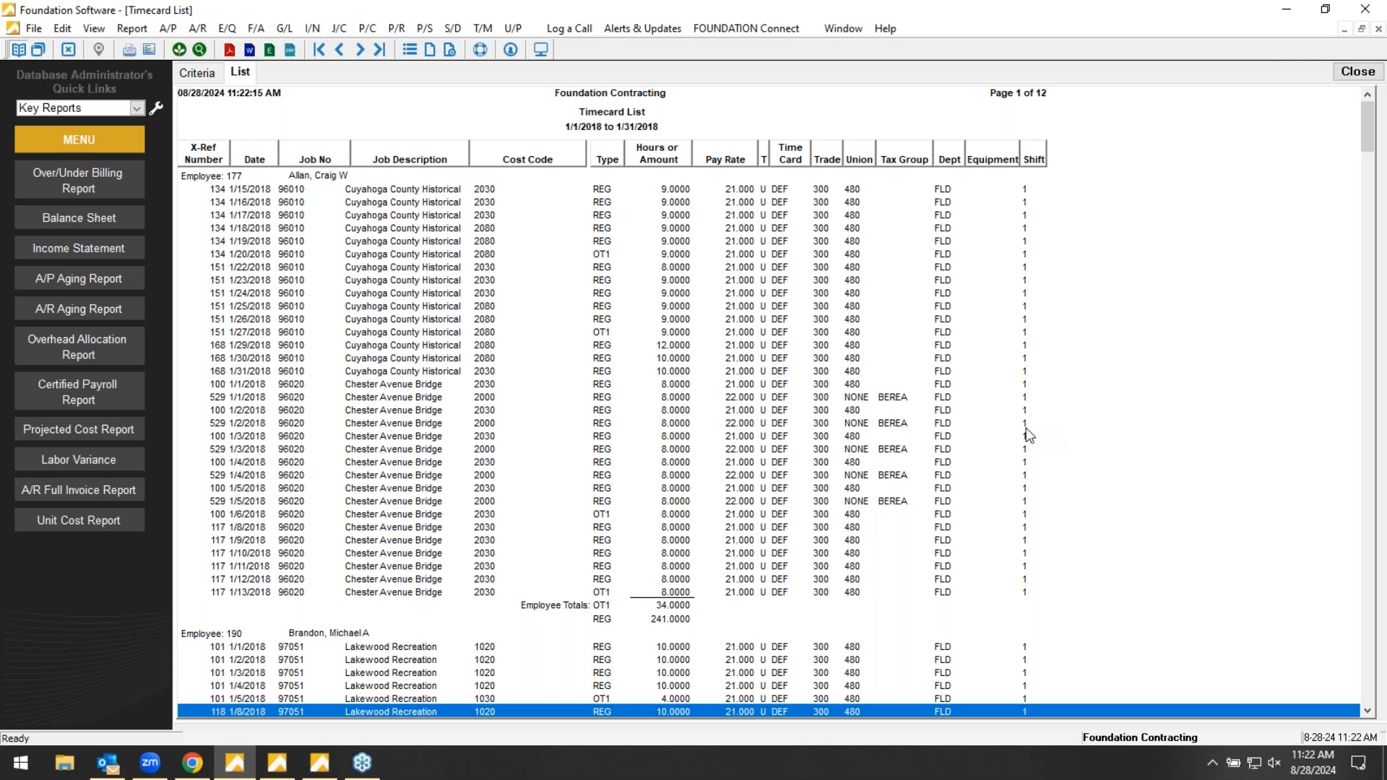
{"action": "left_click", "coordinate": [1346, 76]}
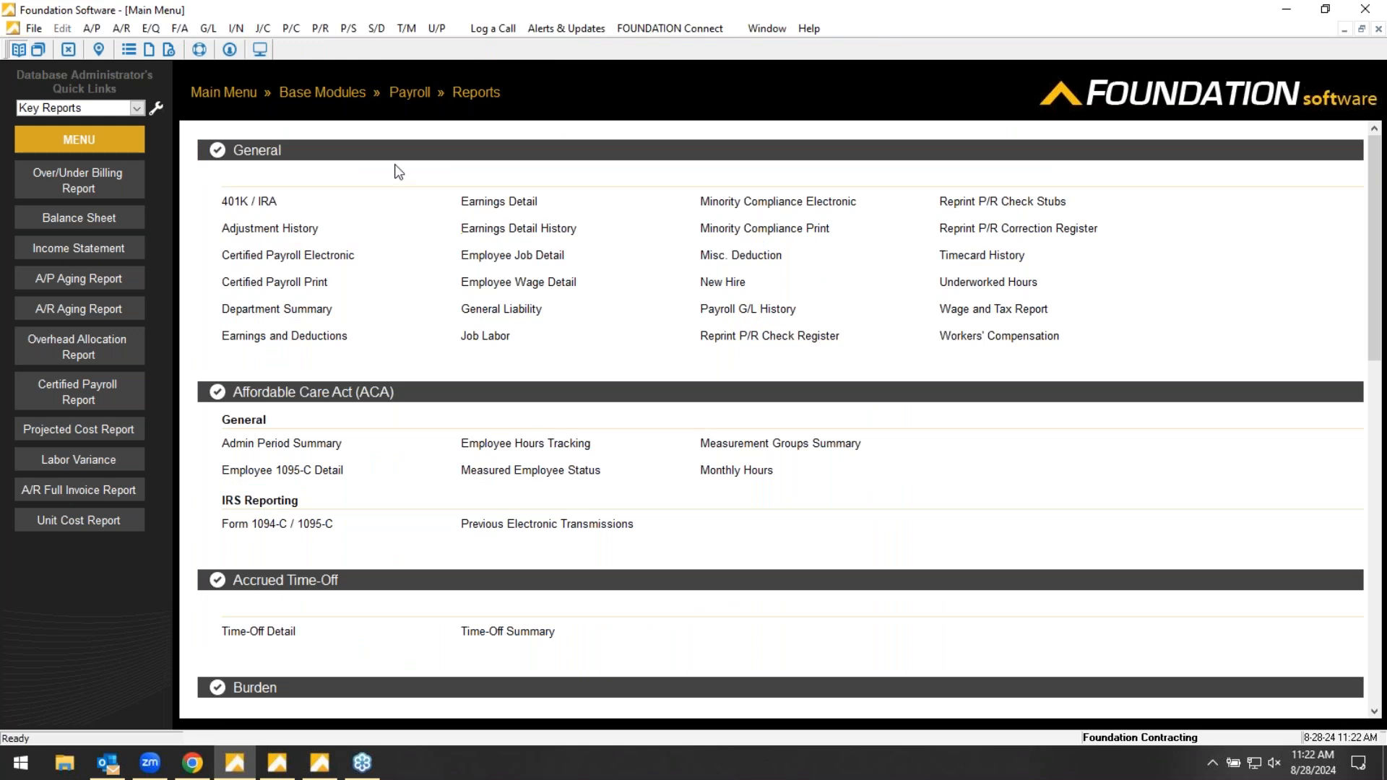
- Open the Balance Sheet from the General Ledger reports, generate it, and close it after viewing
{"action": "left_click", "coordinate": [217, 96]}
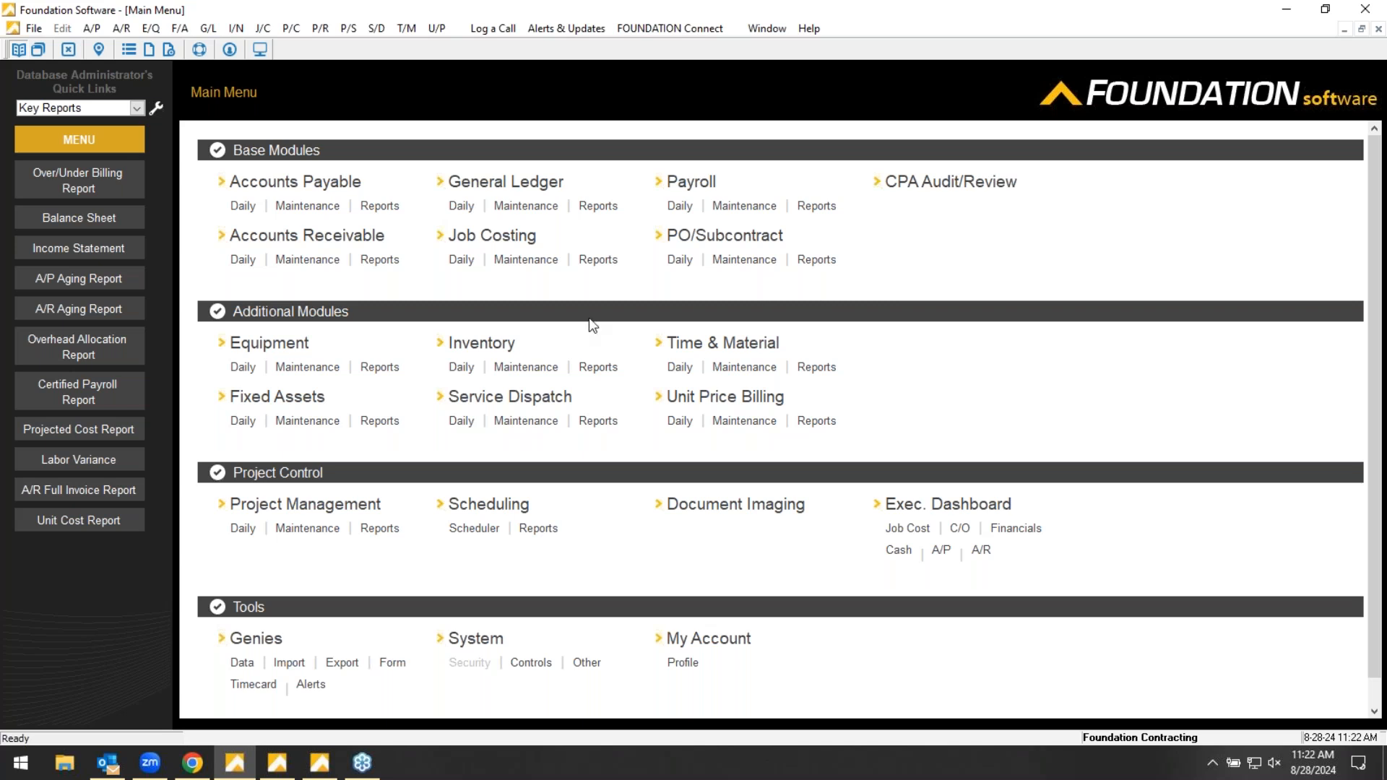
{"action": "left_click", "coordinate": [599, 208]}
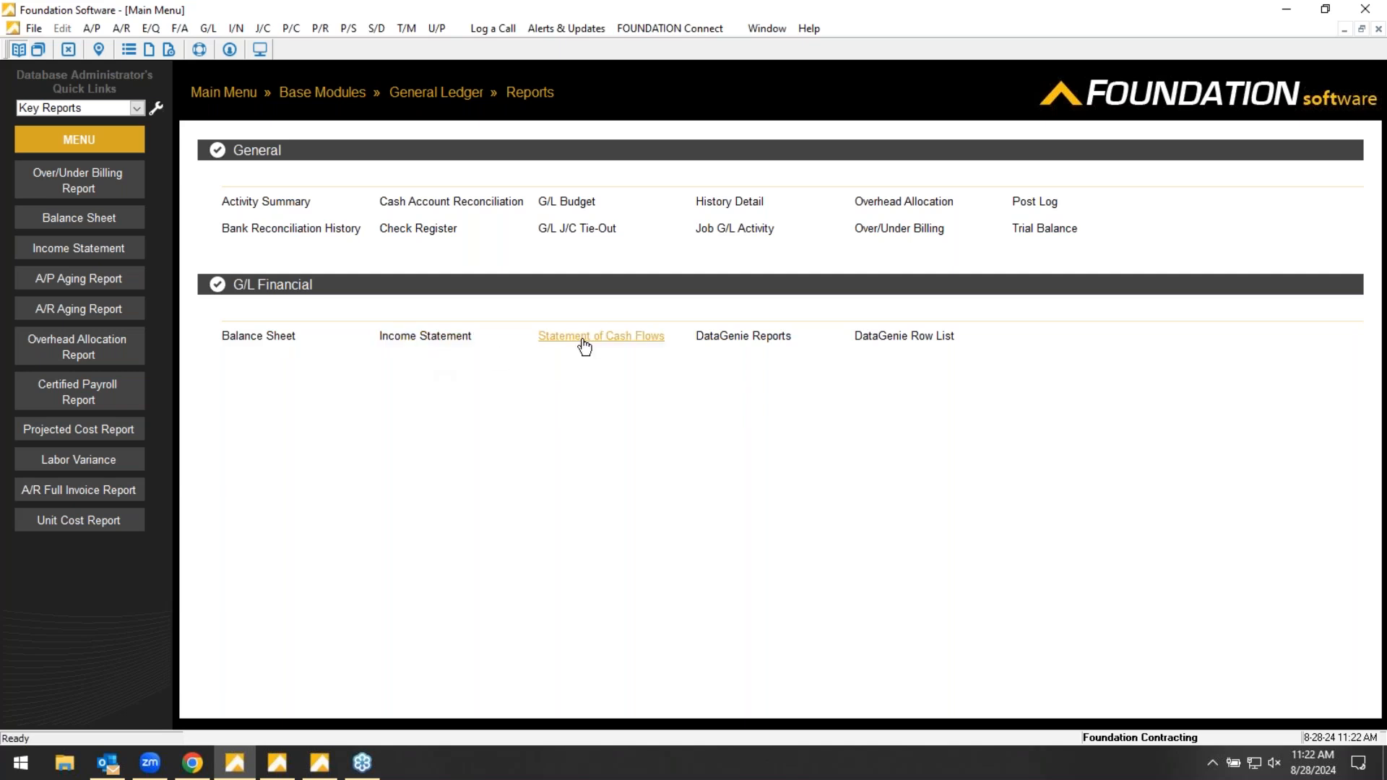
{"action": "left_click", "coordinate": [269, 339]}
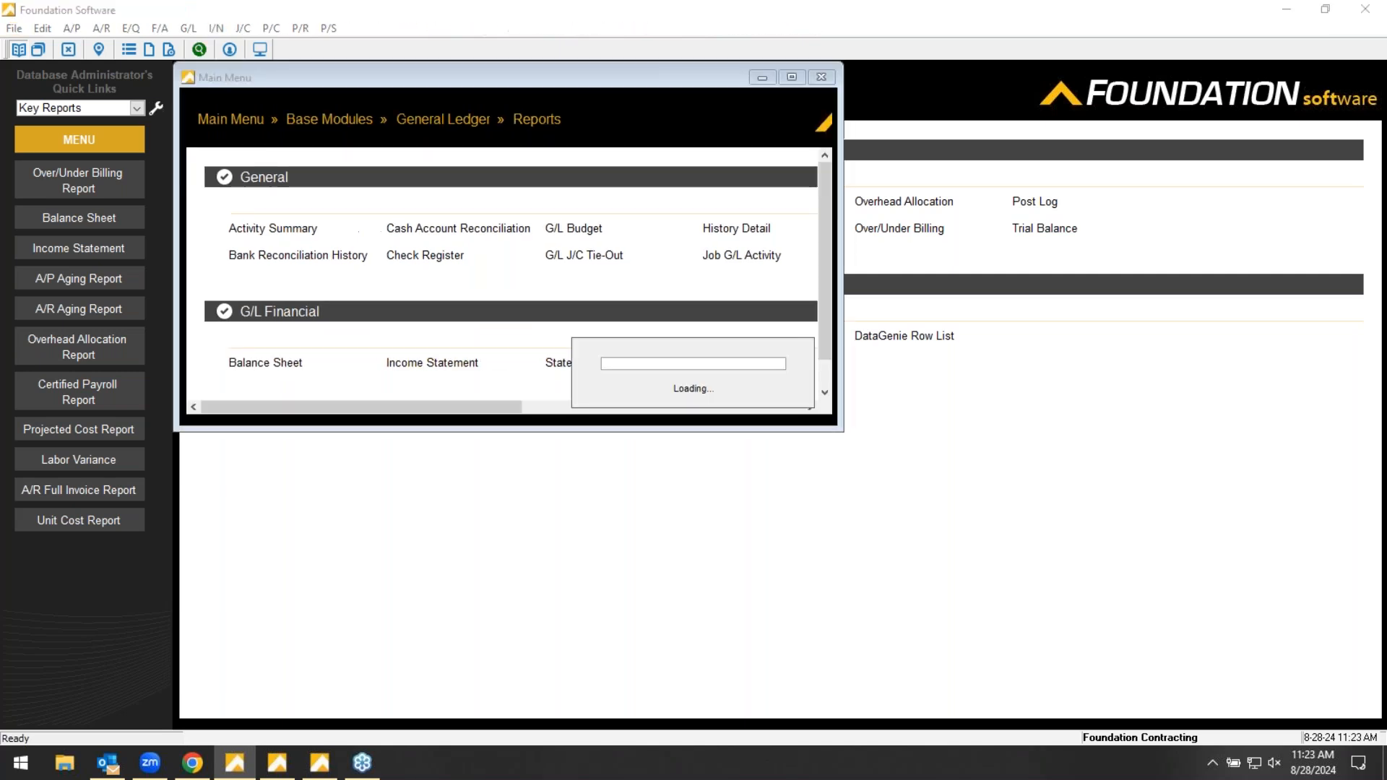
{"action": "left_click", "coordinate": [254, 80]}
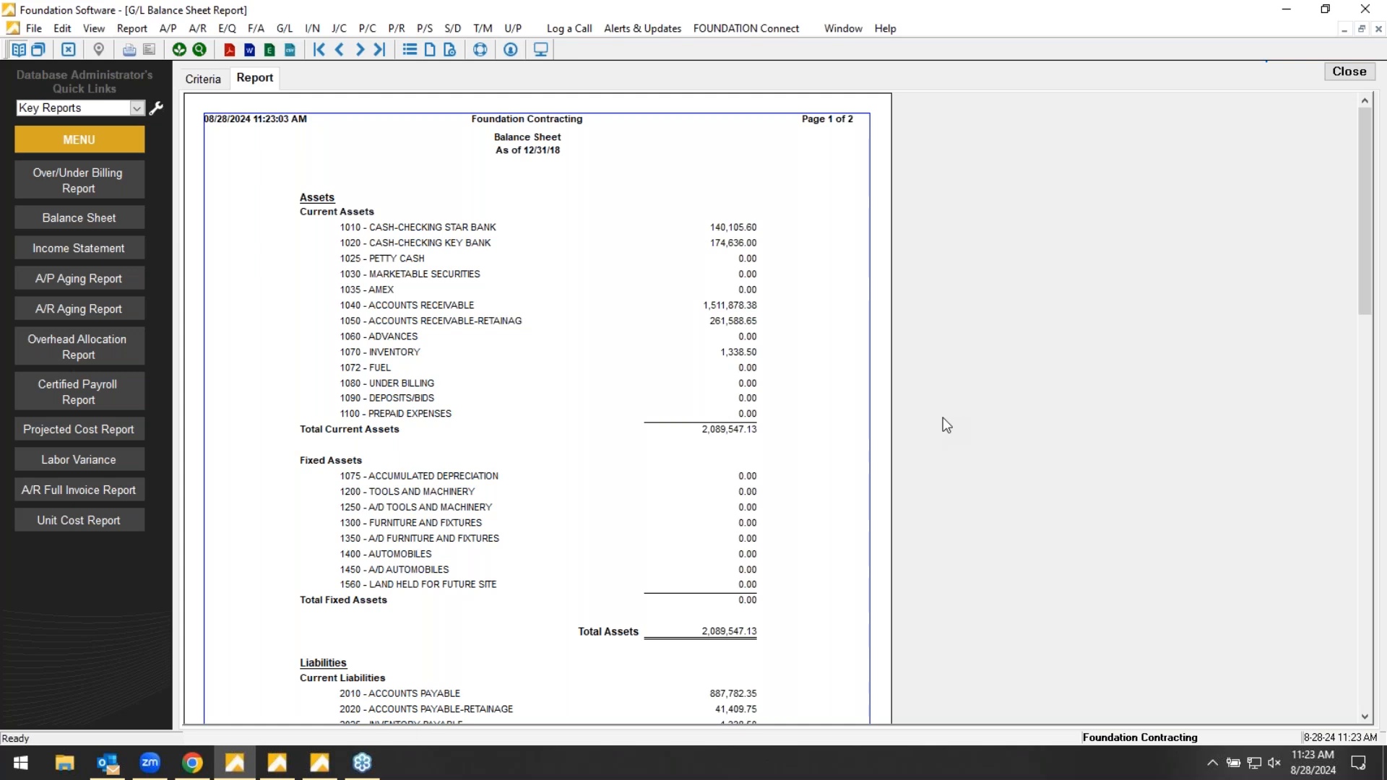
{"action": "left_click", "coordinate": [1348, 71]}
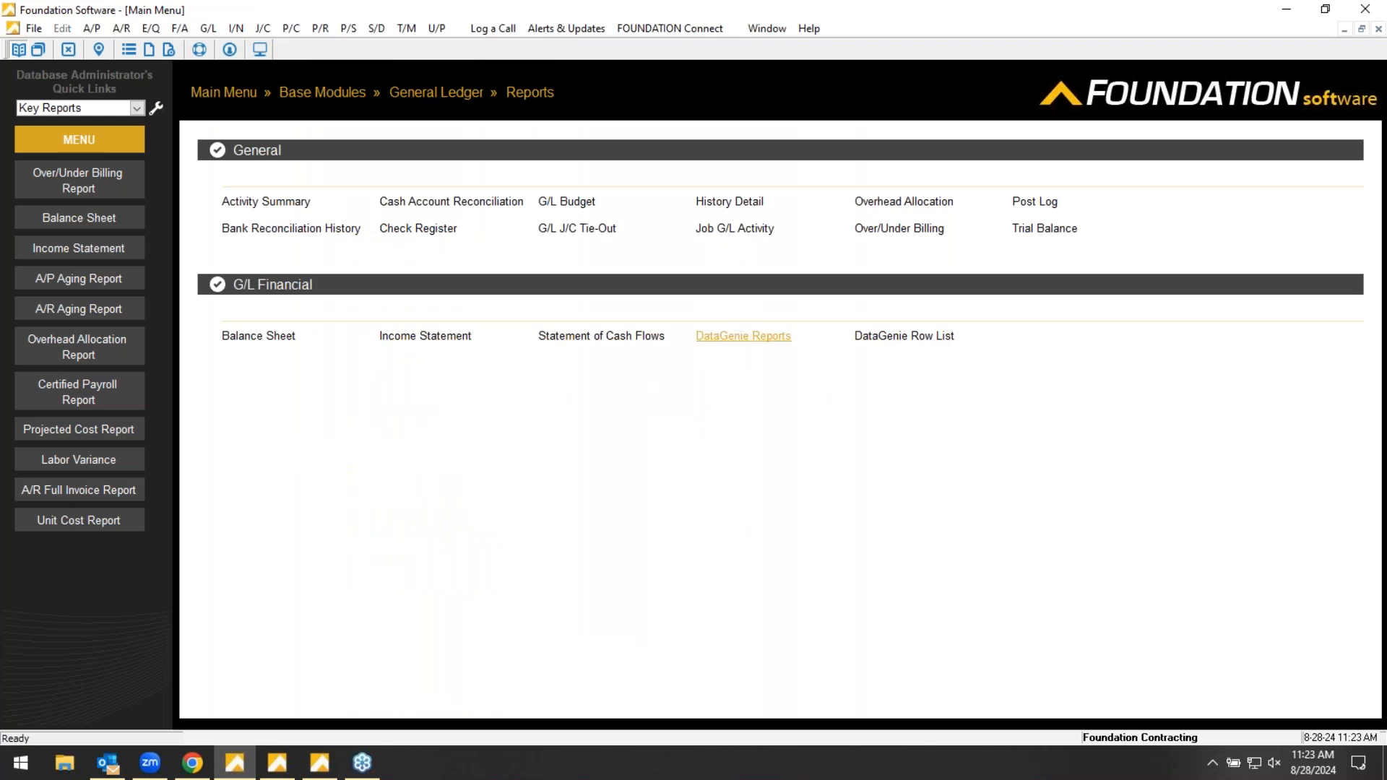
- Choose Income Statement in the General Ledger DataGenie reports, generate it, and close it after viewing
{"action": "left_click", "coordinate": [742, 338]}
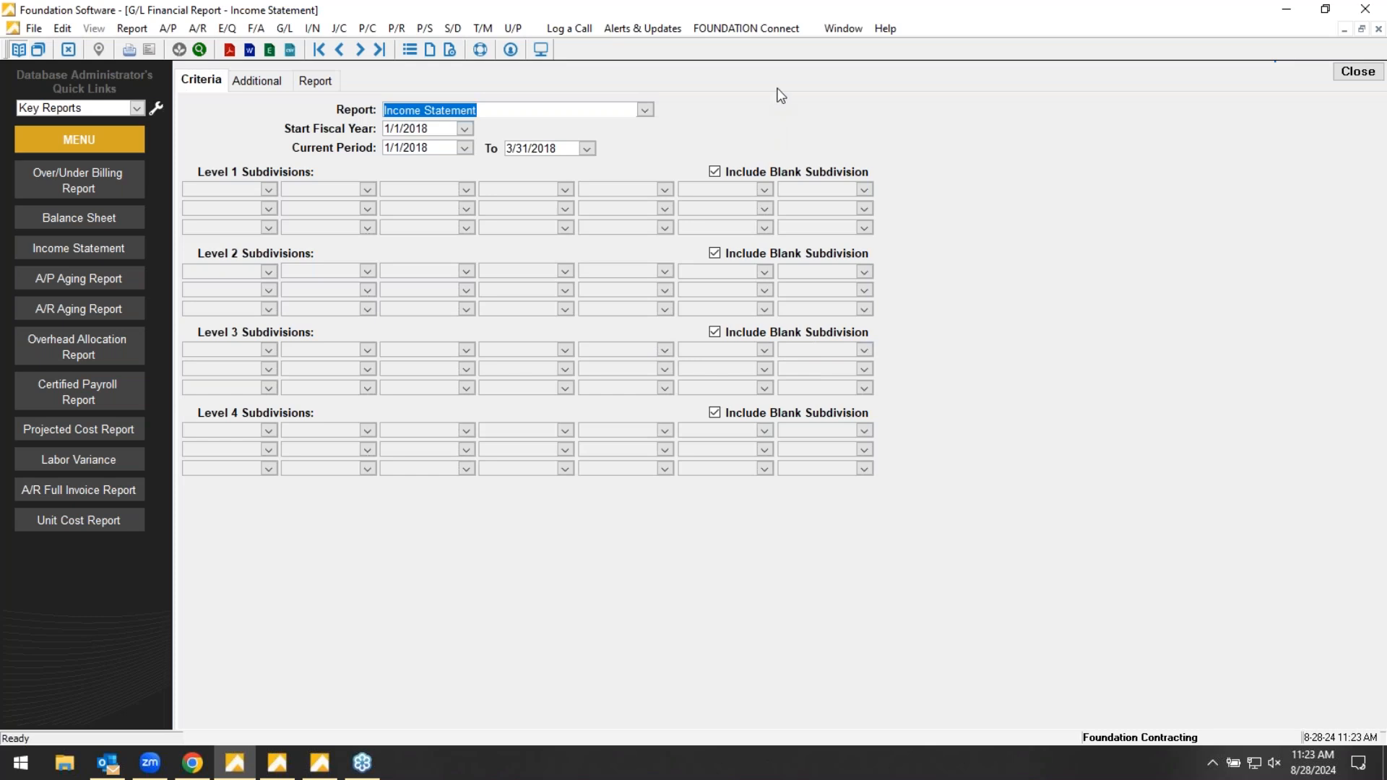
{"action": "left_click", "coordinate": [644, 110]}
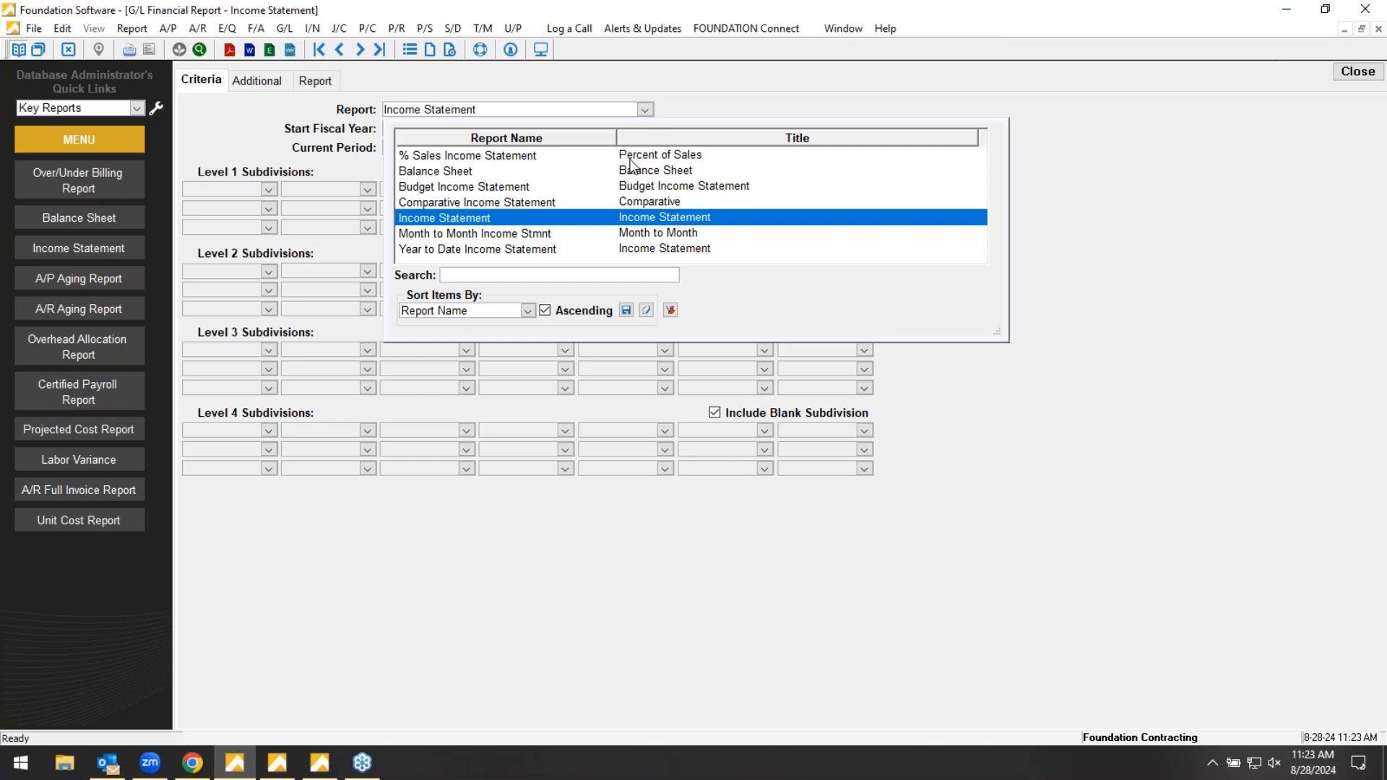
{"action": "left_click", "coordinate": [454, 218]}
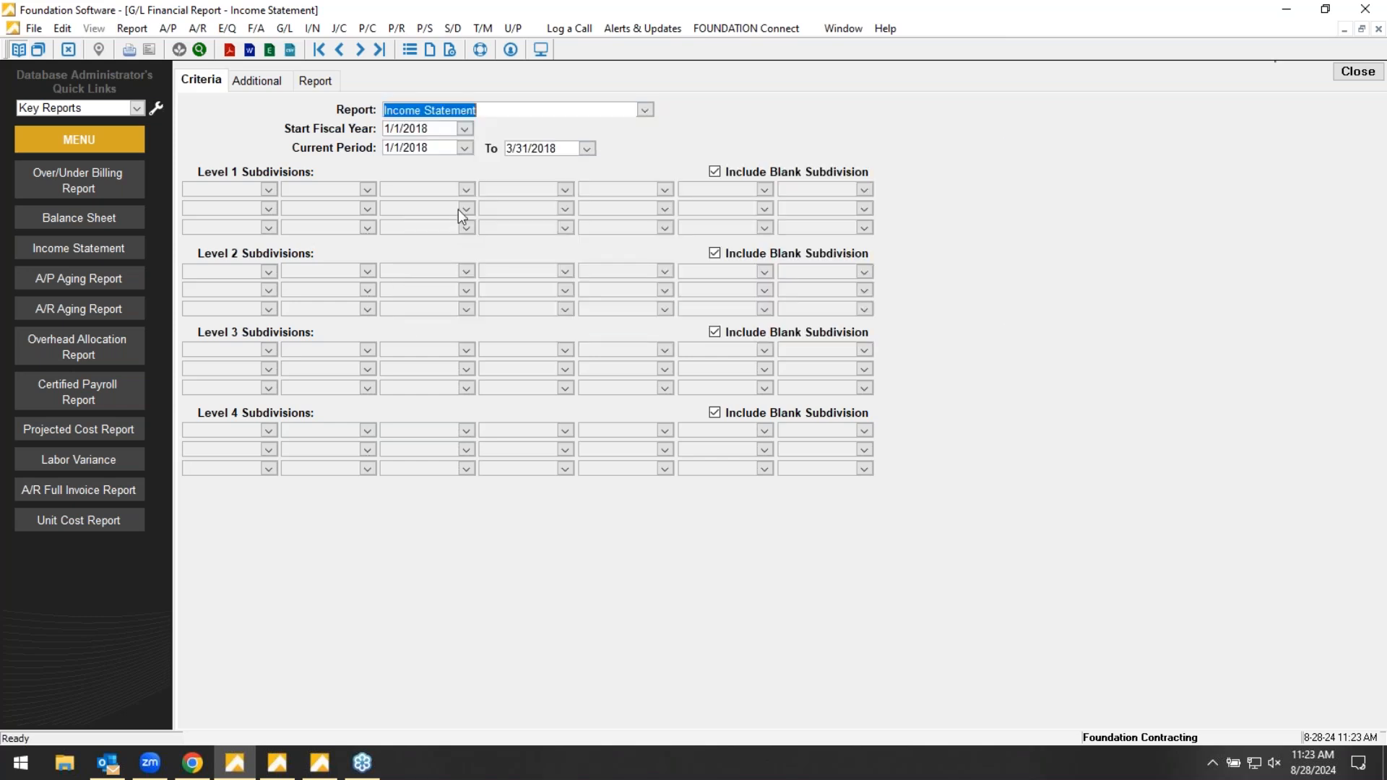
{"action": "left_click", "coordinate": [307, 78]}
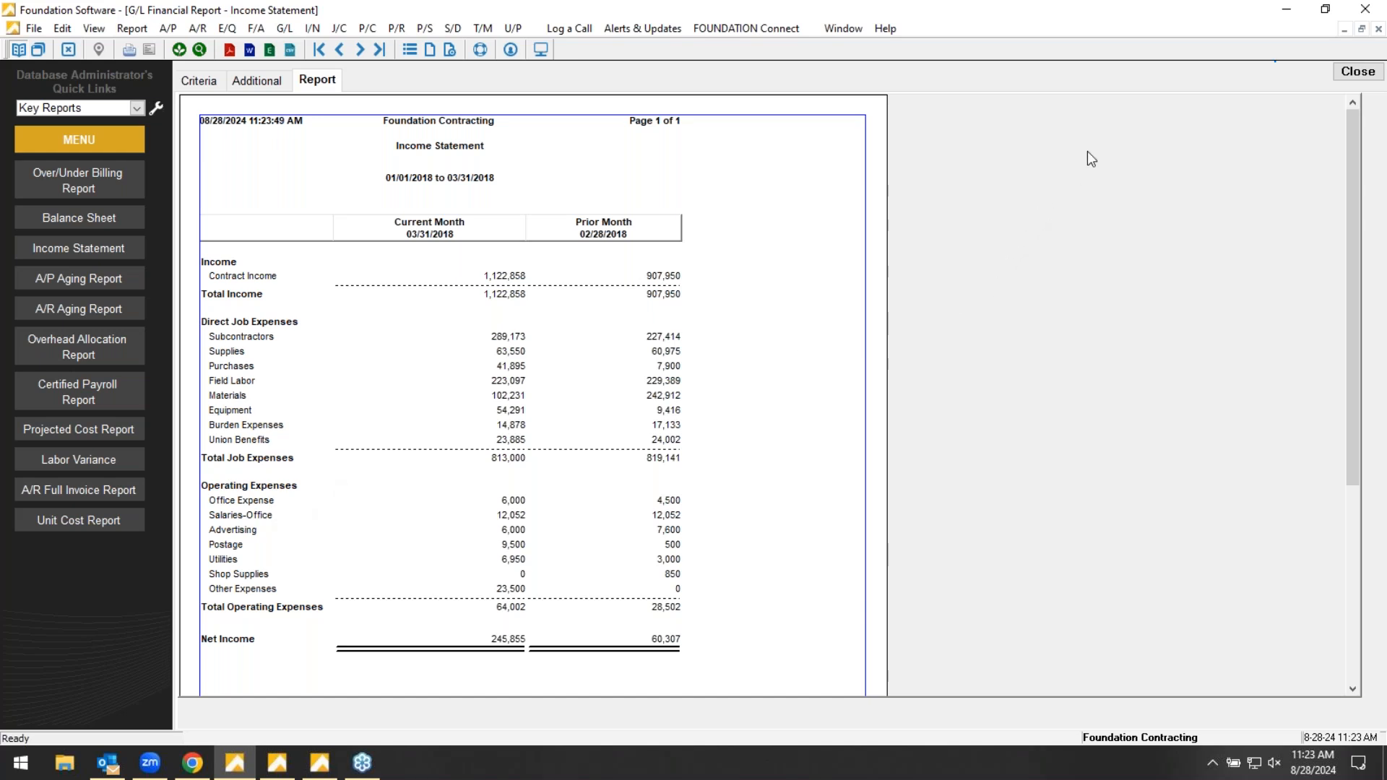
{"action": "left_click", "coordinate": [1343, 74]}
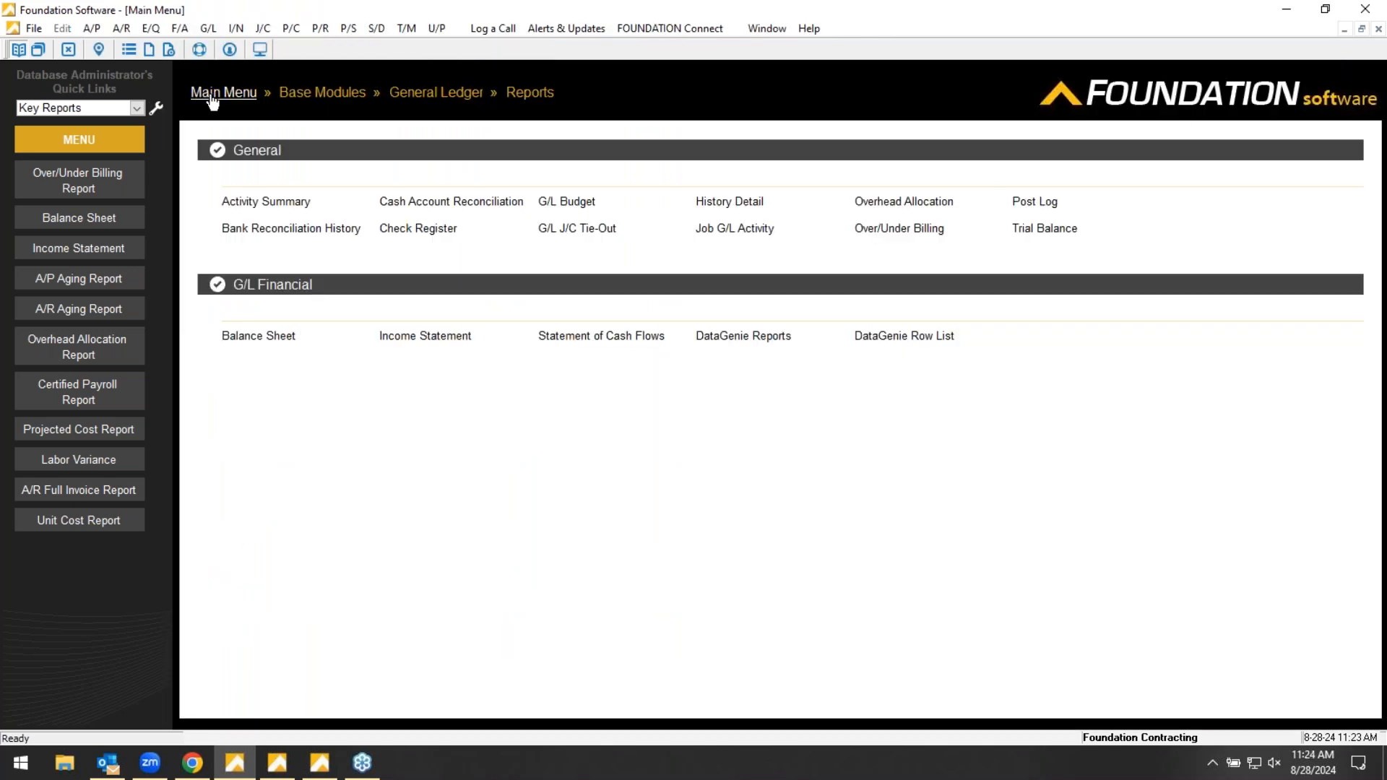
- Return to the main menu and open the DataGenies from the Genies tools
{"action": "left_click", "coordinate": [209, 94]}
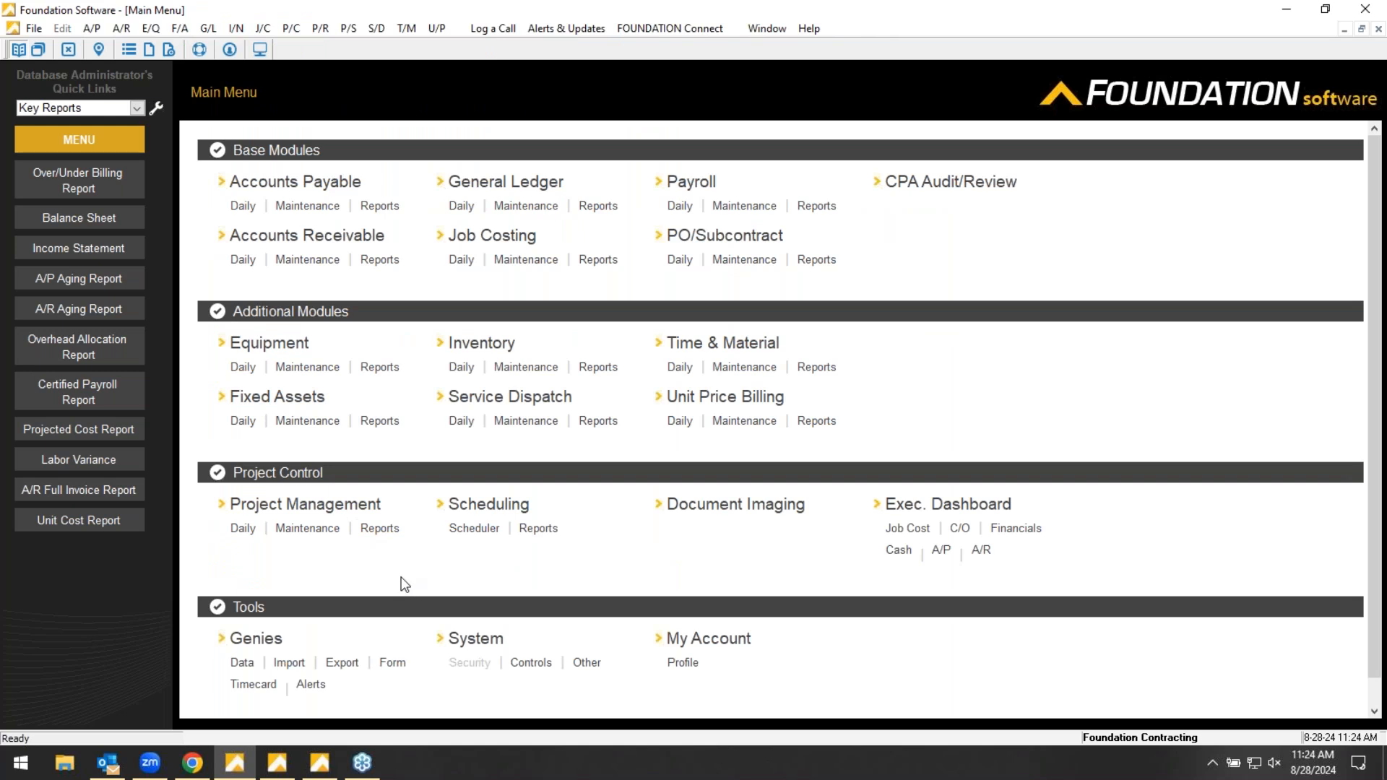
{"action": "left_click", "coordinate": [257, 640]}
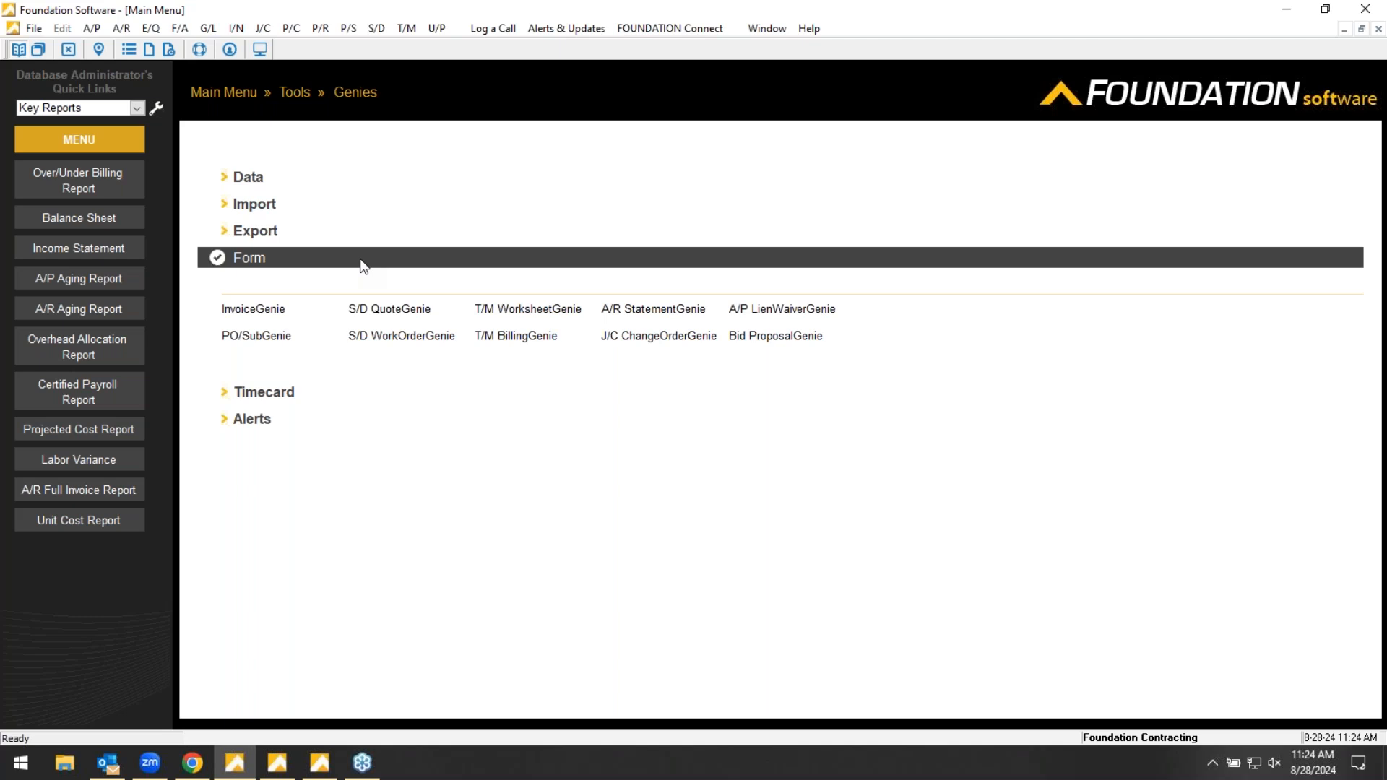
{"action": "left_click", "coordinate": [249, 181]}
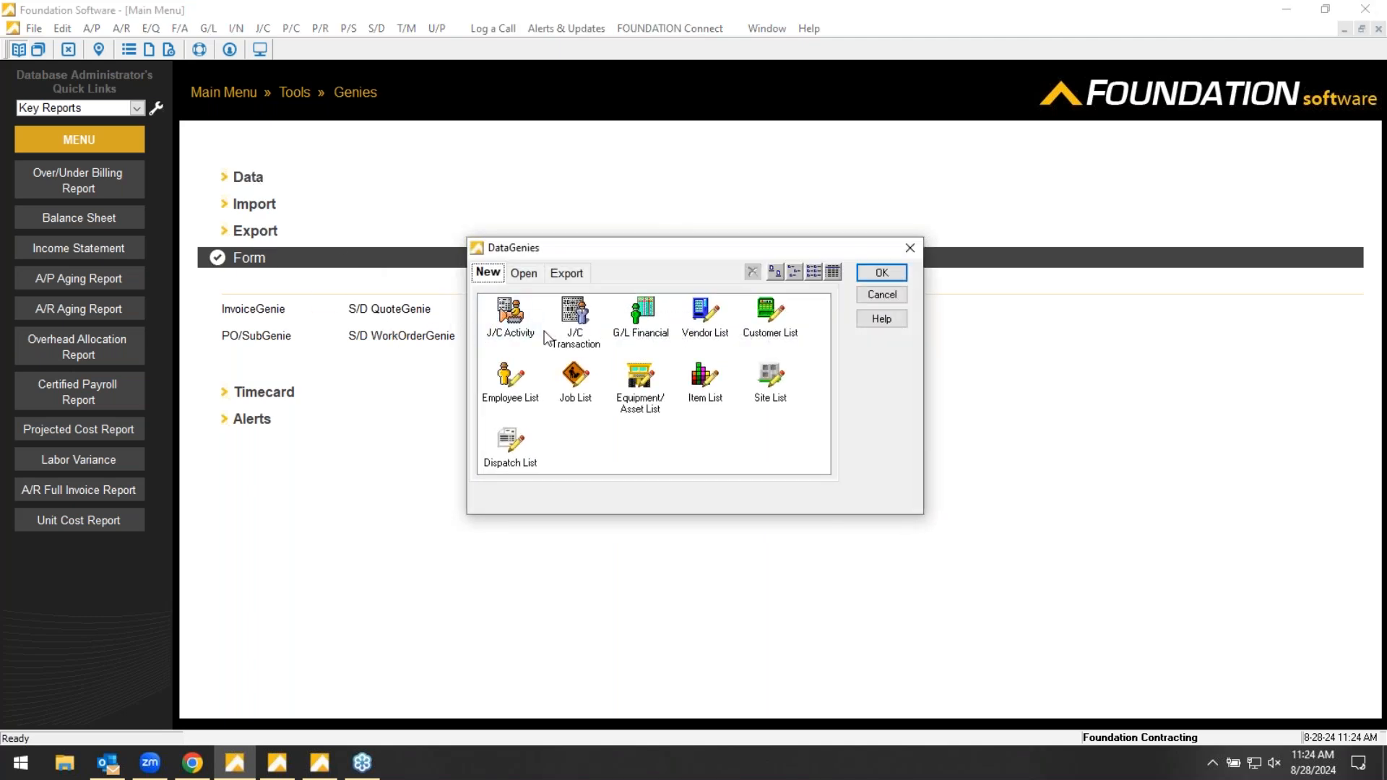
- Start a new G/L Financial report and add a title row reading Income
{"action": "left_click", "coordinate": [506, 321]}
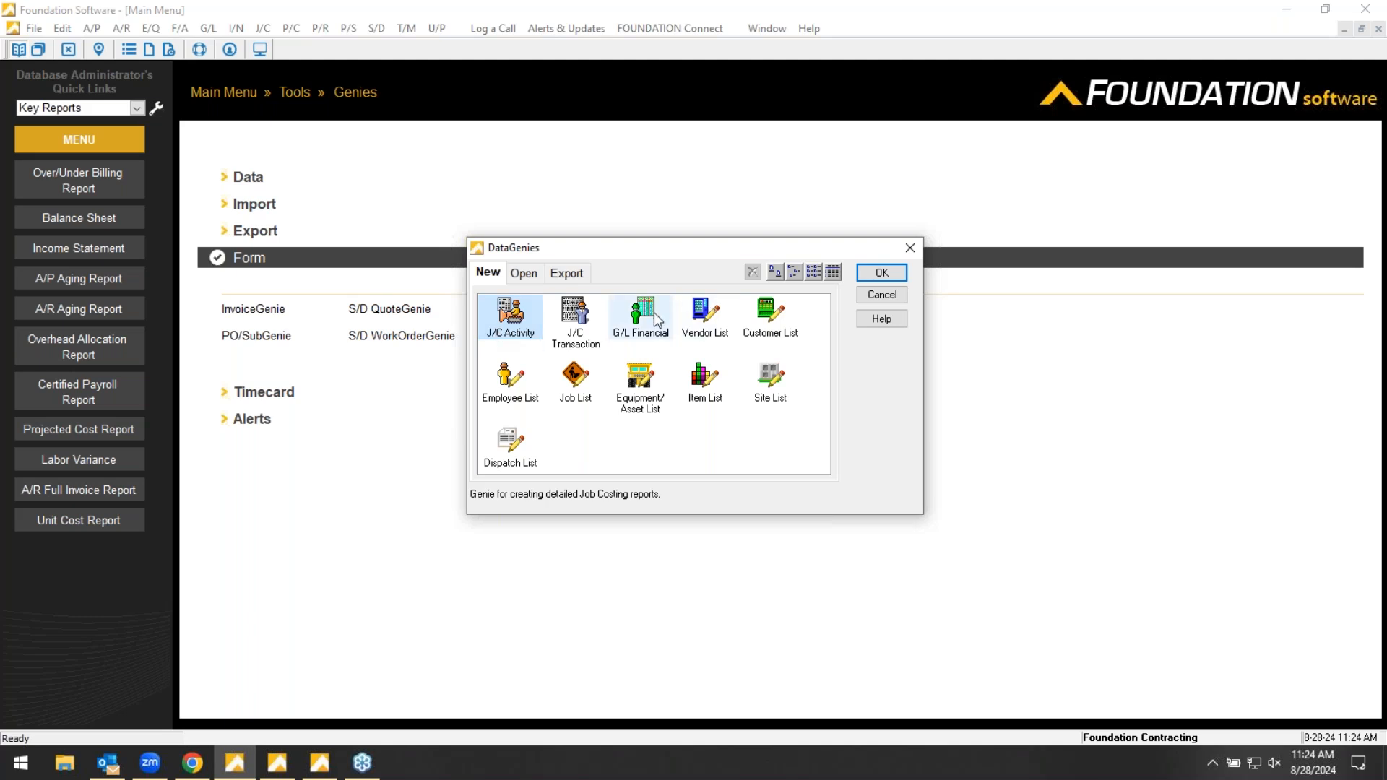
{"action": "double_click", "coordinate": [649, 312]}
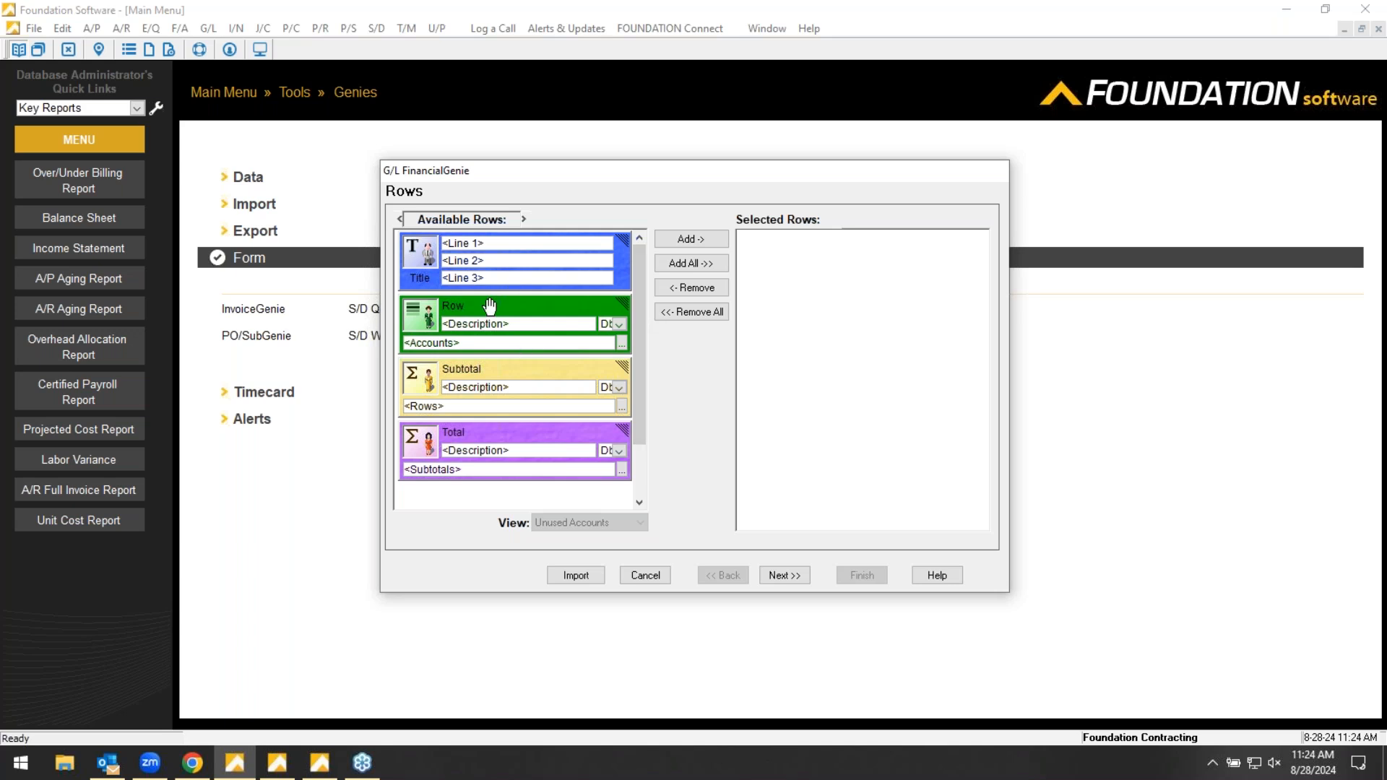
{"action": "left_click_drag", "start_coordinate": [422, 281], "coordinate": [812, 251]}
{"action": "left_click", "coordinate": [809, 246]}
{"action": "type", "text": "lc"}
{"action": "type", "text": "come"}
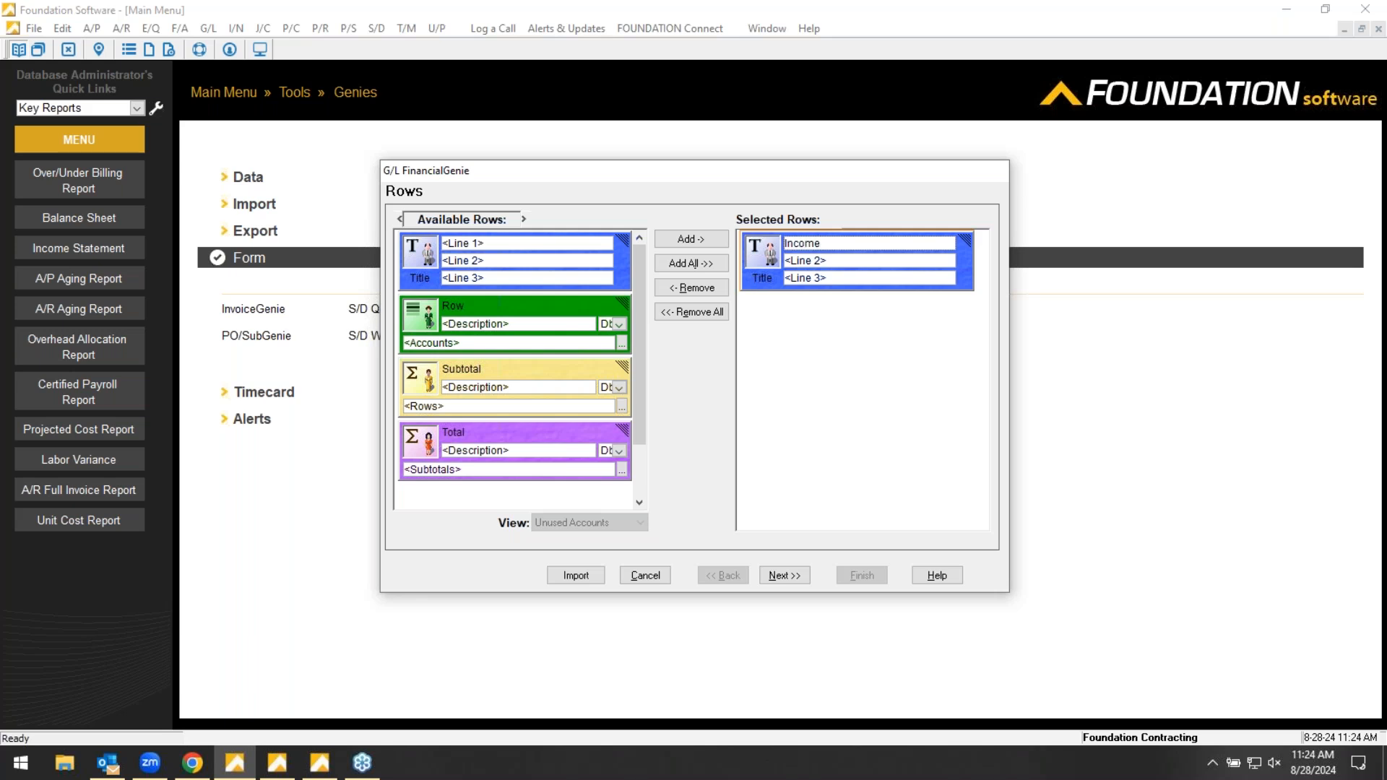
- Add three blank account rows below the Income title and cancel the G/L FinancialGenie without saving
{"action": "double_click", "coordinate": [501, 310]}
{"action": "double_click", "coordinate": [501, 310]}
{"action": "double_click", "coordinate": [501, 318]}
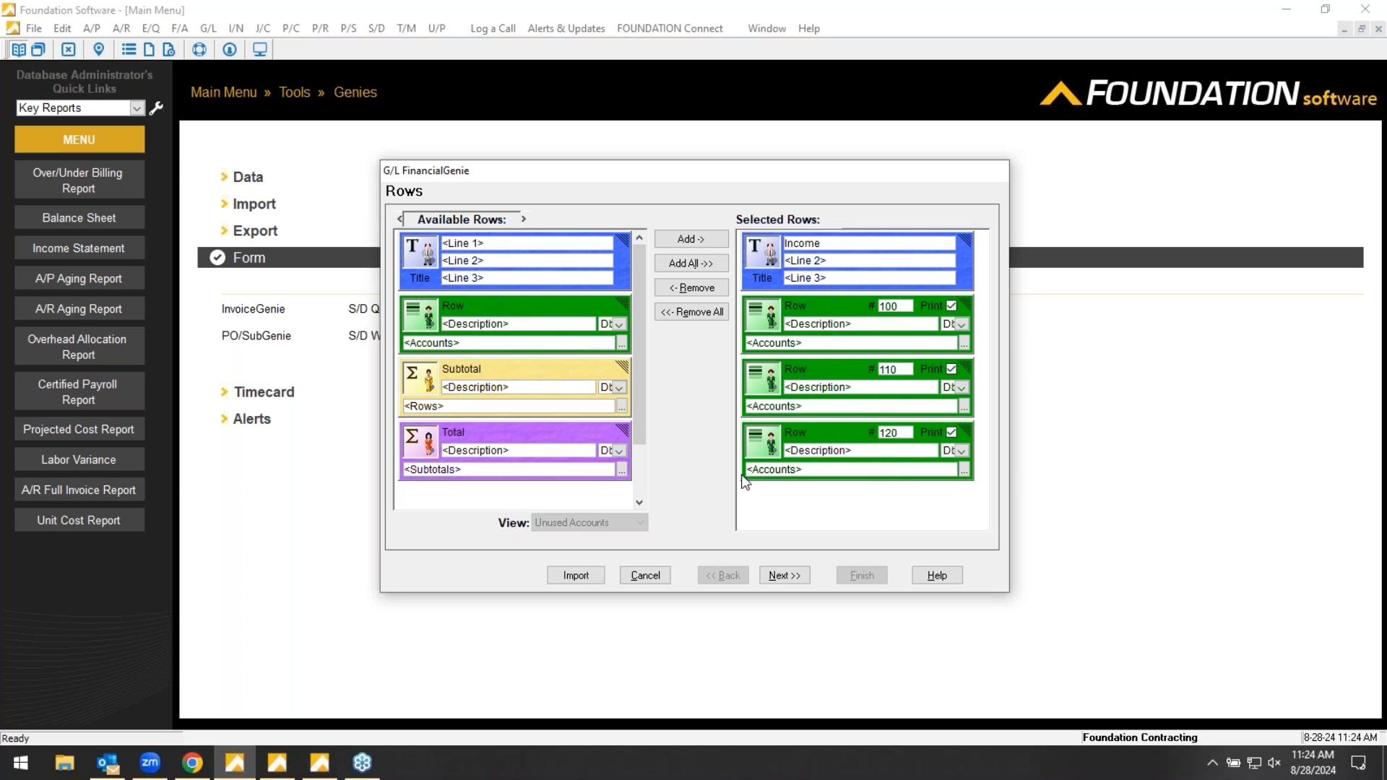
{"action": "left_click", "coordinate": [648, 584]}
{"action": "left_click", "coordinate": [748, 434]}
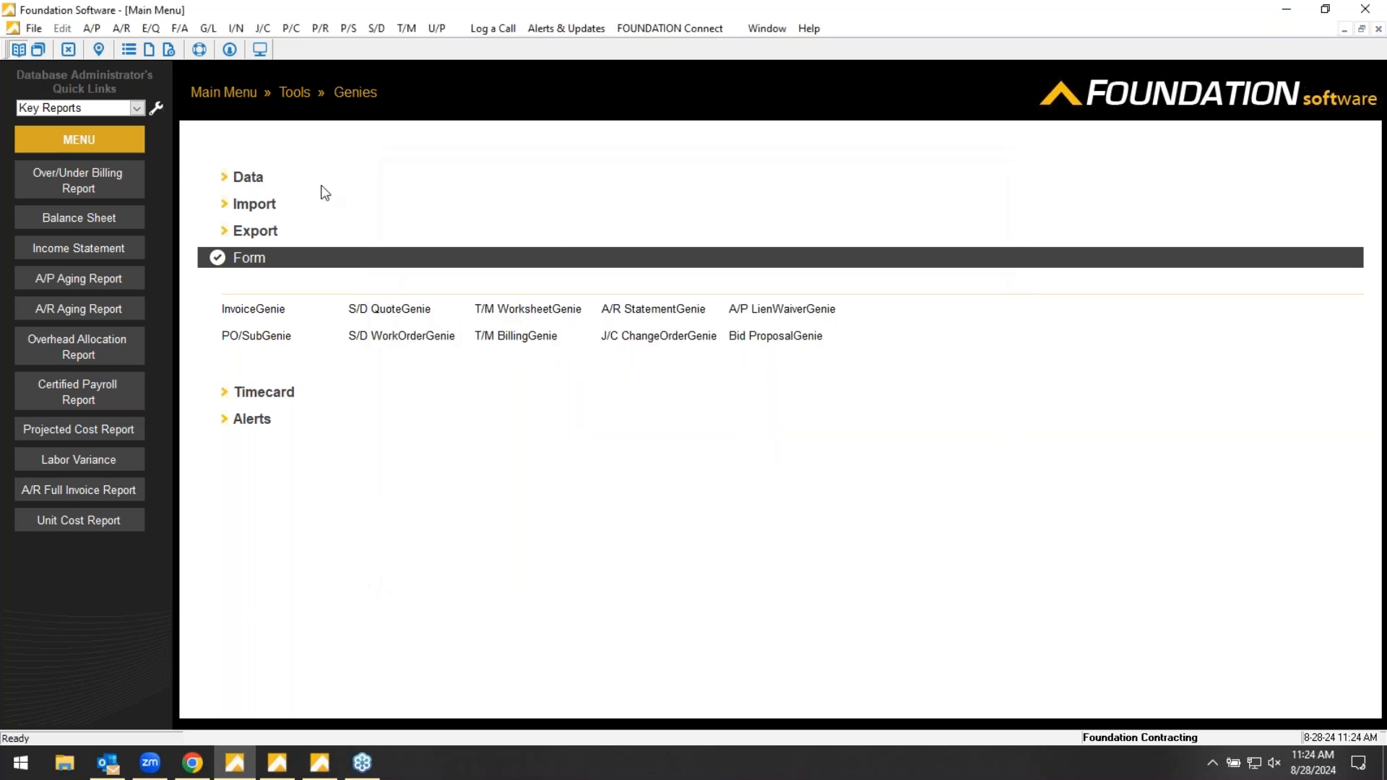
- Open the existing Income Statement report in the DataGenies, examine its selected rows, and continue to its column setup
{"action": "left_click", "coordinate": [244, 181]}
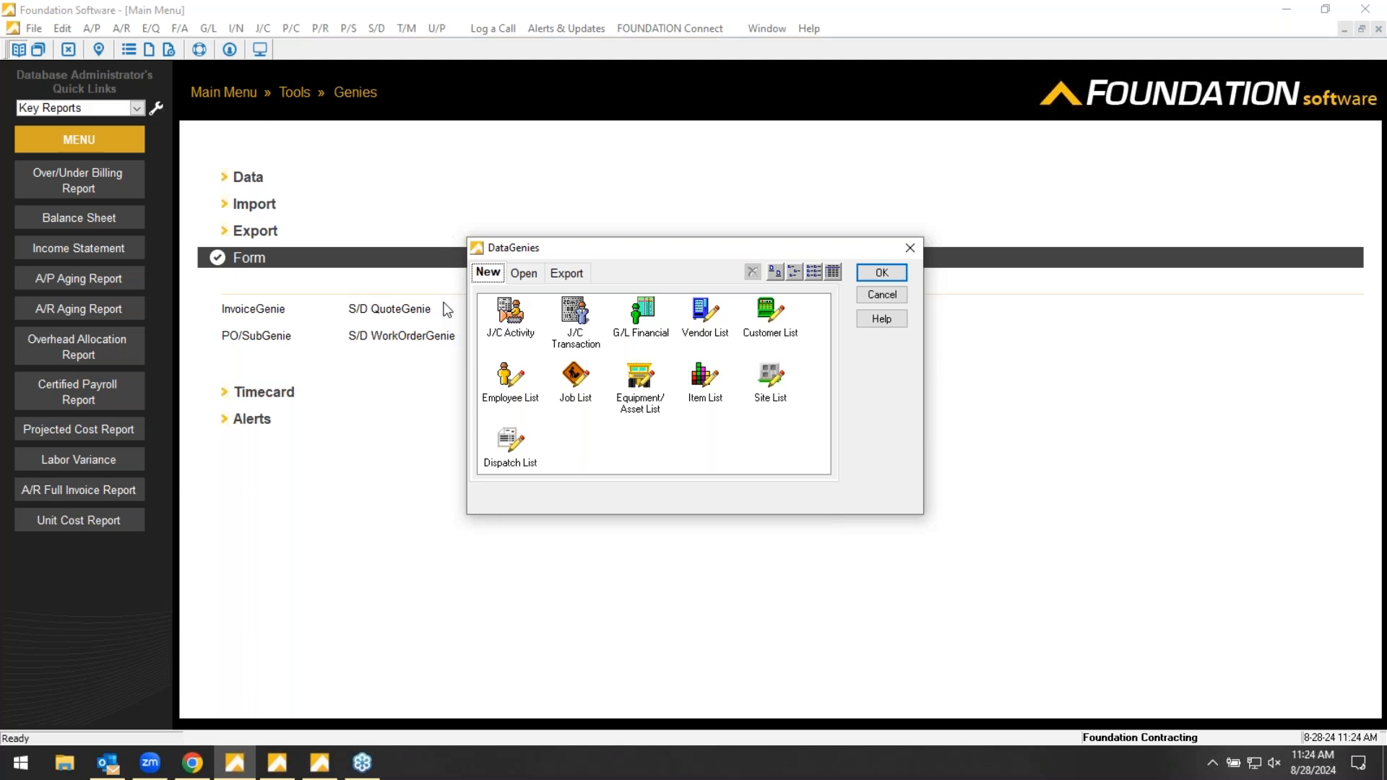
{"action": "left_click", "coordinate": [525, 273]}
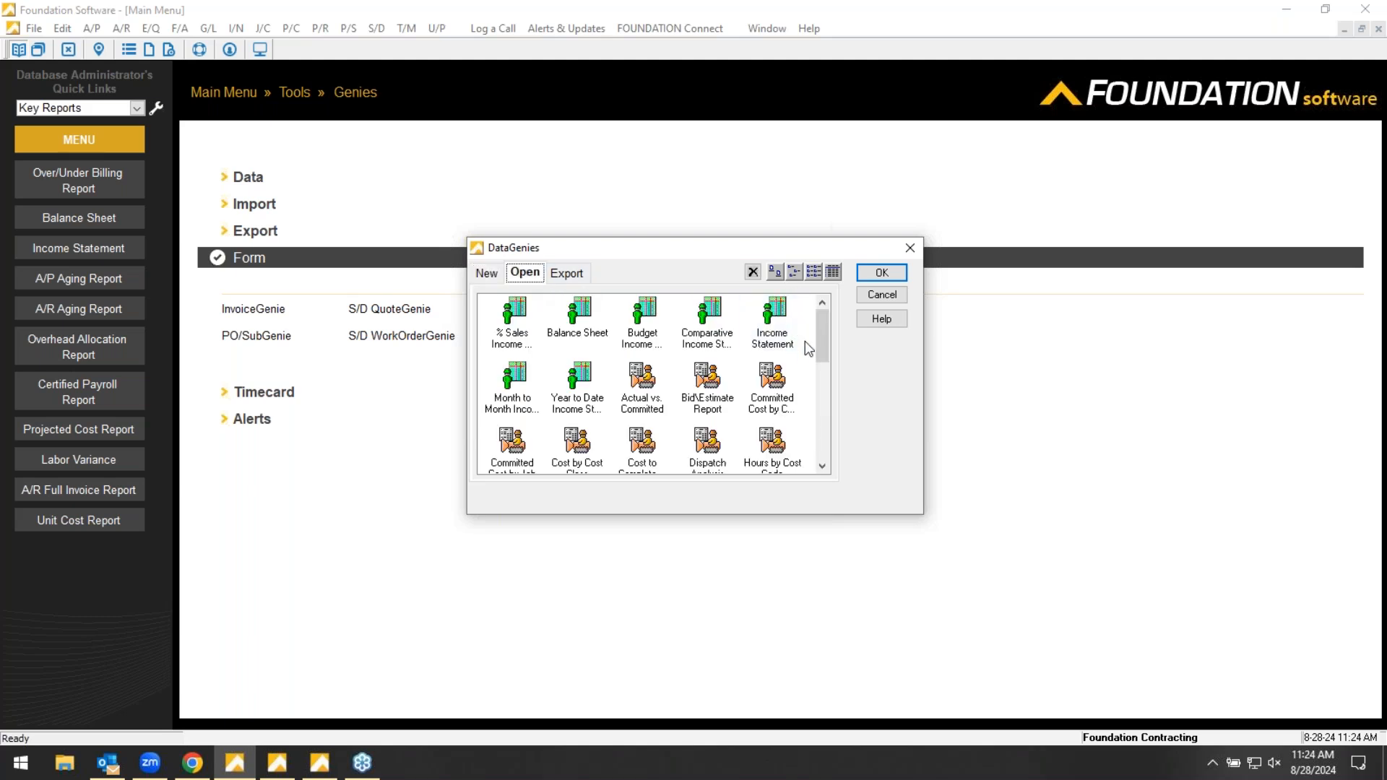
{"action": "double_click", "coordinate": [778, 331]}
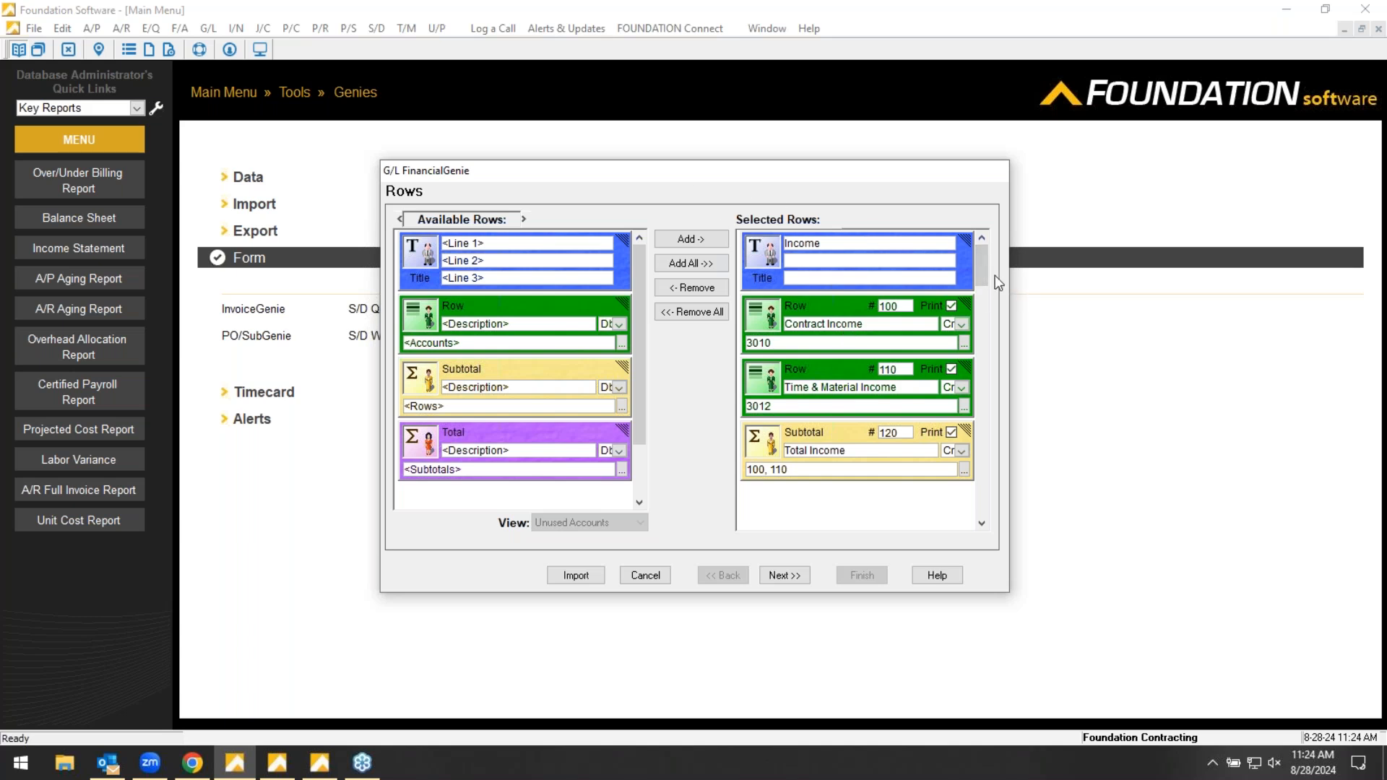
{"action": "scroll", "coordinate": [982, 279], "scroll_direction": "down", "scroll_amount": 1}
{"action": "mouse_move", "coordinate": [982, 279]}
{"action": "left_mouse_down"}
{"action": "mouse_move", "coordinate": [969, 428]}
{"action": "mouse_move", "coordinate": [981, 479]}
{"action": "mouse_move", "coordinate": [978, 262]}
{"action": "left_mouse_up"}
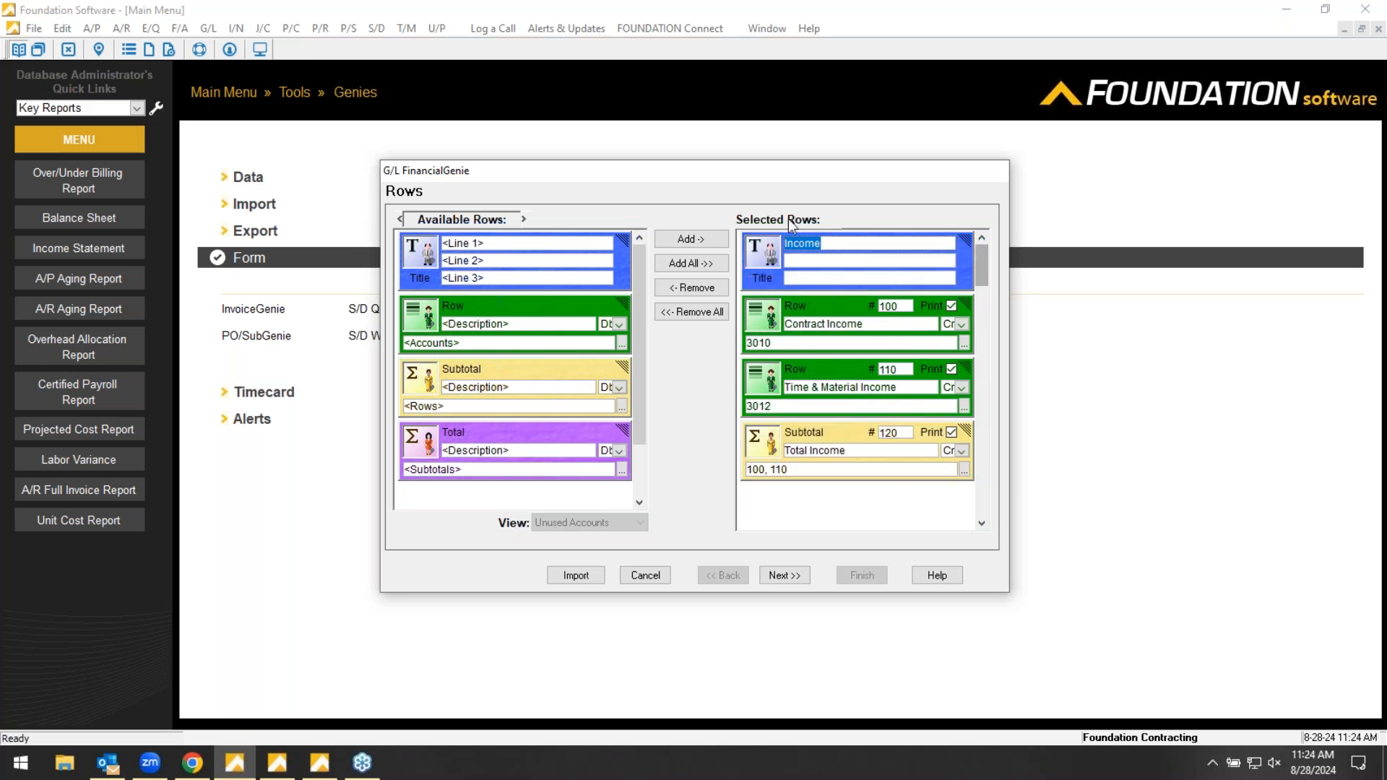
{"action": "left_click", "coordinate": [792, 577]}
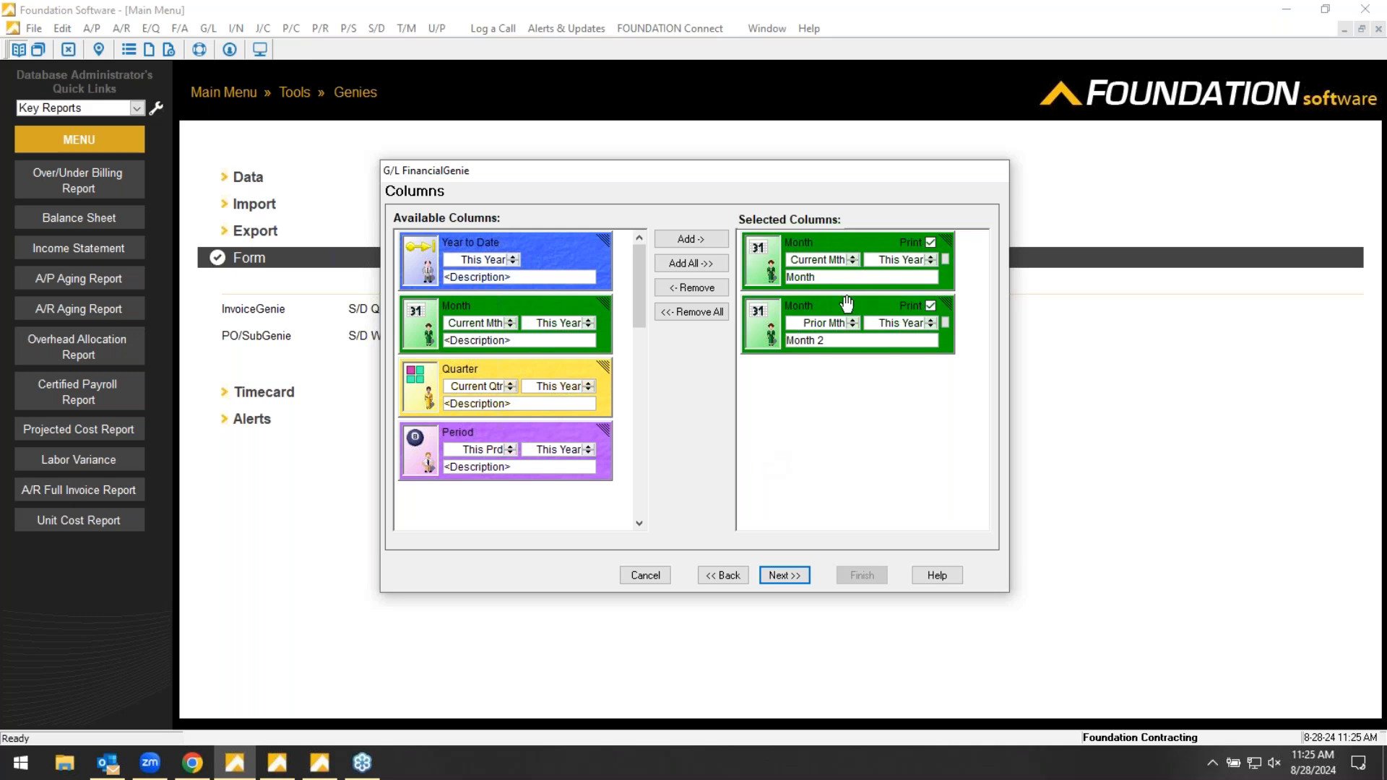
- Add two Month columns, 2 Mths Ago and 3 Mths Ago of This Year, to the report's selected columns
{"action": "left_click", "coordinate": [510, 326]}
{"action": "left_click", "coordinate": [511, 325]}
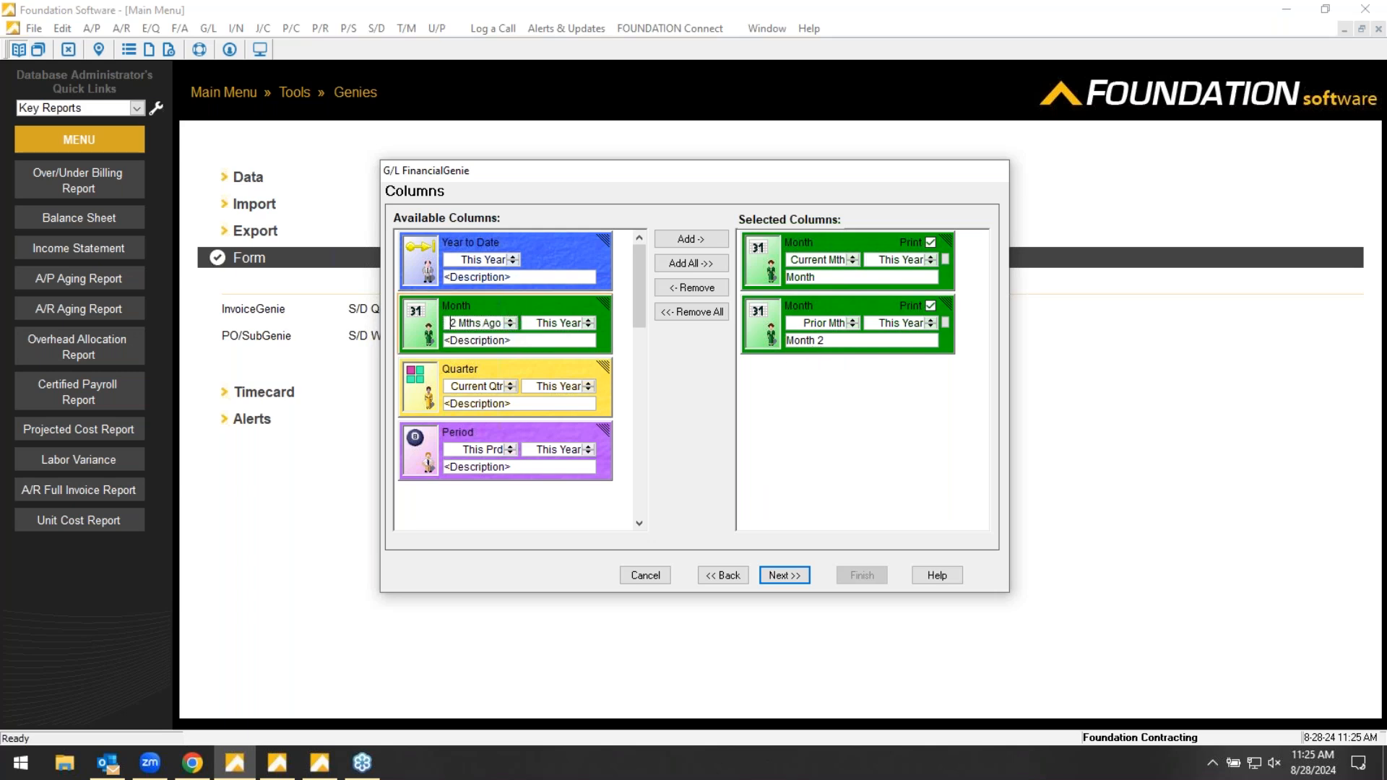
{"action": "double_click", "coordinate": [513, 334]}
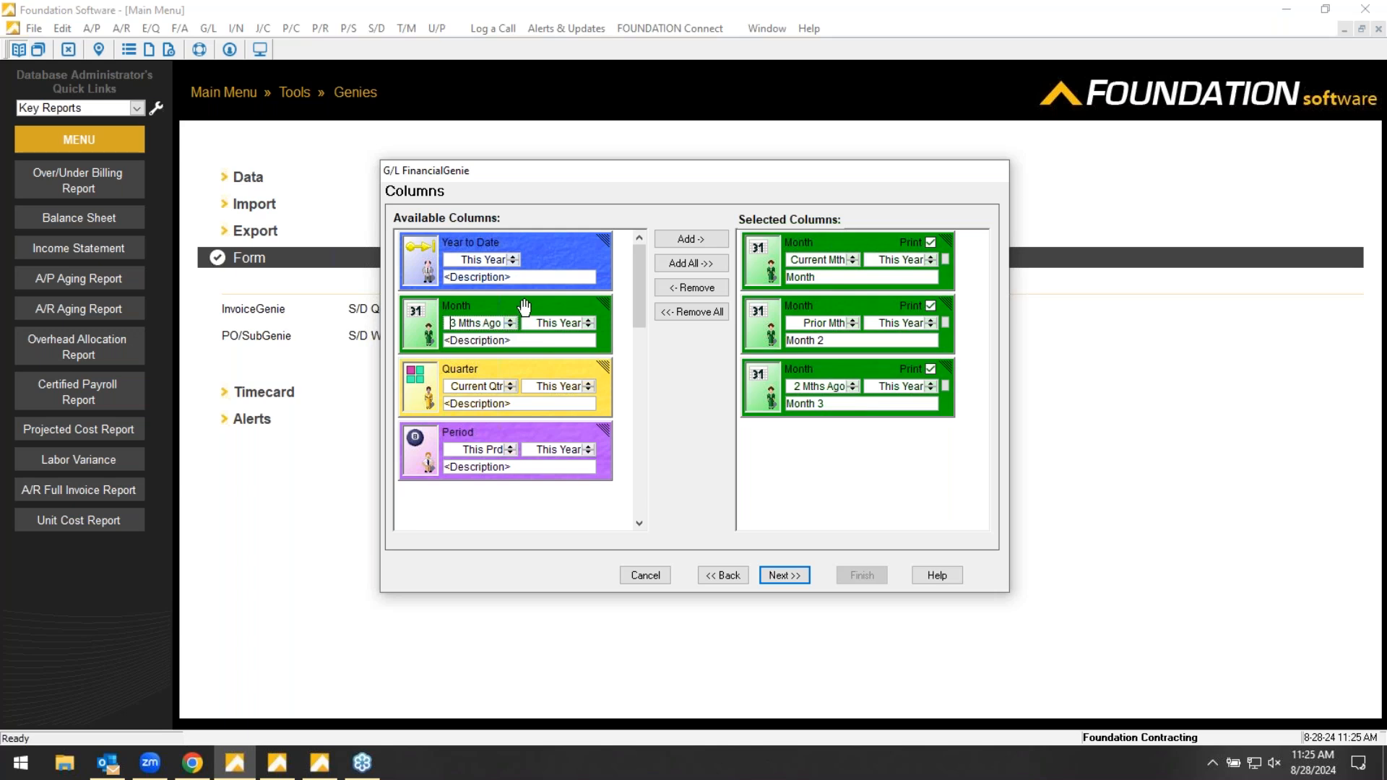
{"action": "double_click", "coordinate": [511, 332]}
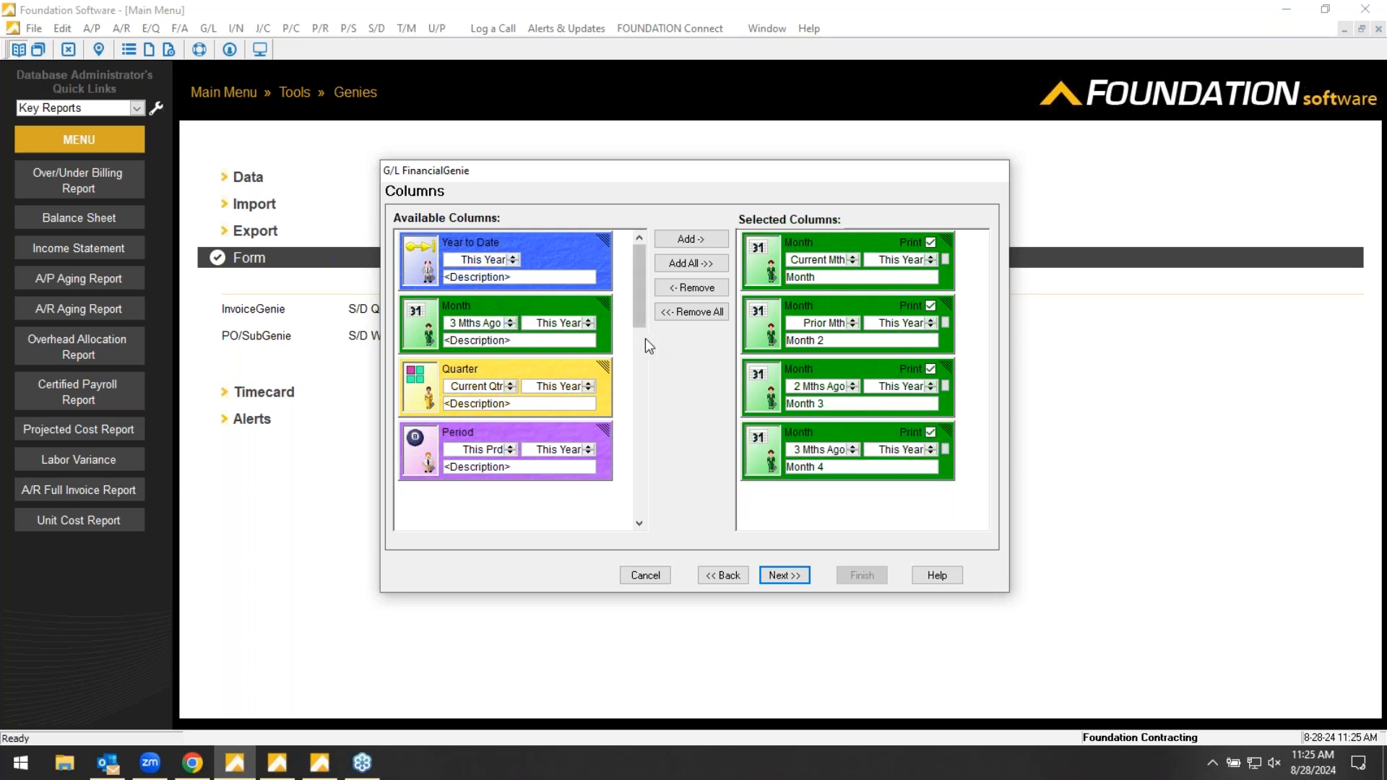
- Remove the 3 Mths Ago and 2 Mths Ago columns from the selected columns
{"action": "left_click", "coordinate": [806, 467]}
{"action": "left_click_drag", "start_coordinate": [722, 402], "coordinate": [489, 291]}
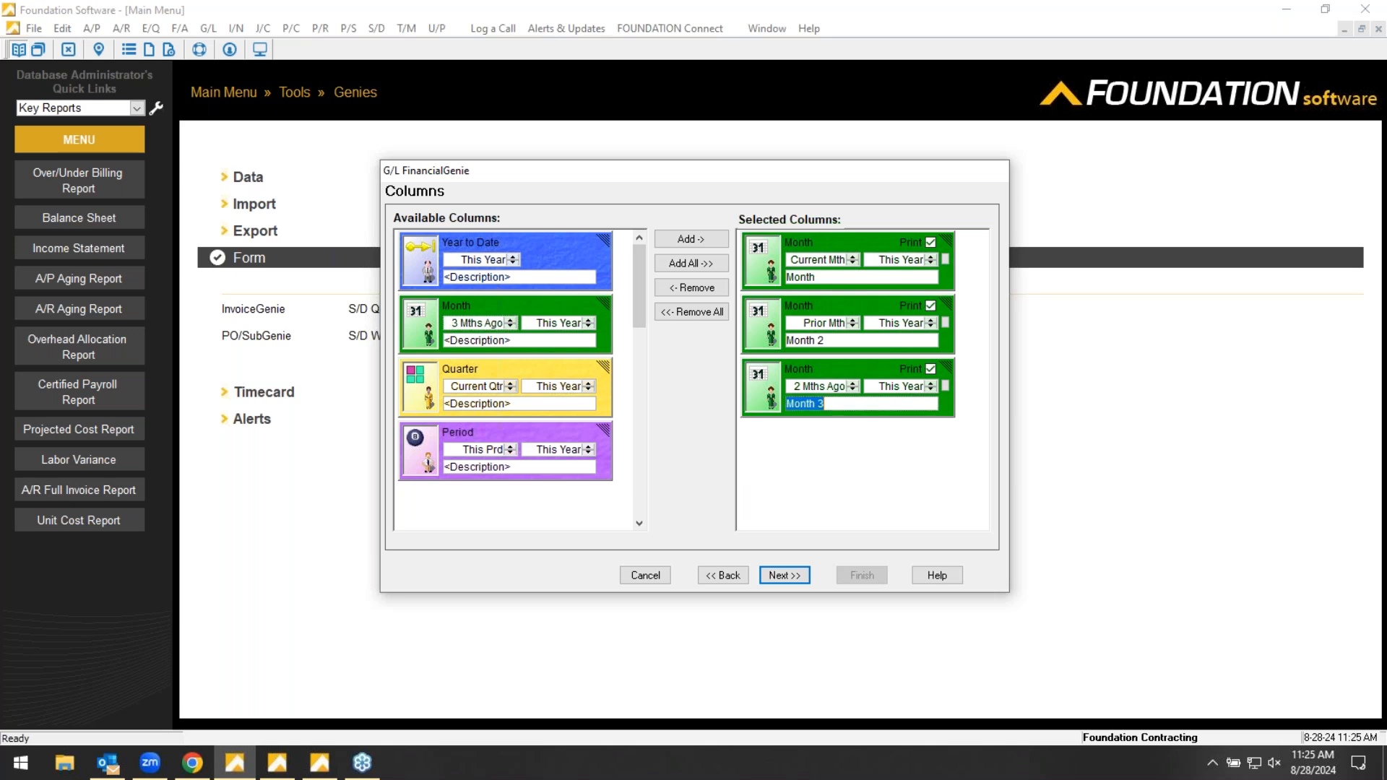
{"action": "left_click_drag", "start_coordinate": [836, 370], "coordinate": [501, 306]}
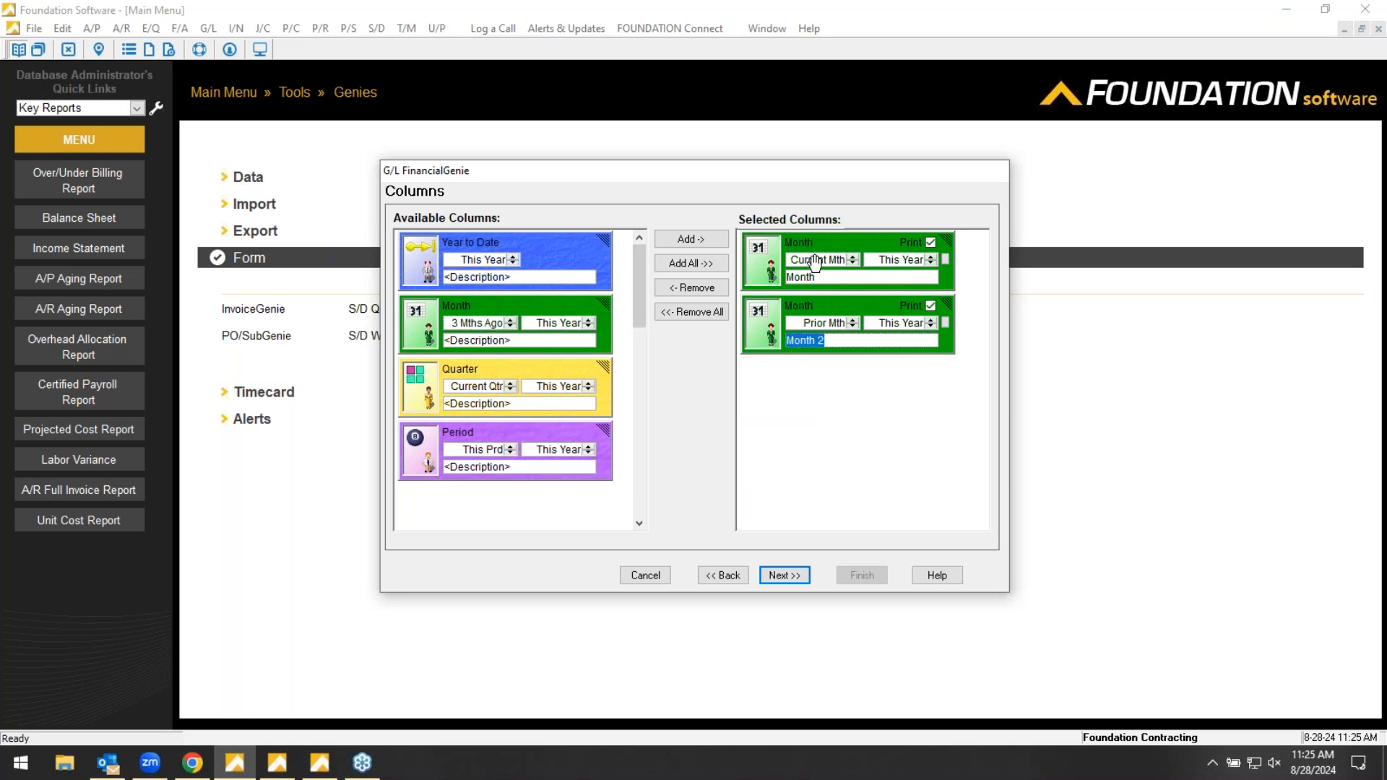
- Set the second selected Month column to Current Mth, Prior Year, and the available Year to Date column to 6 Years Ago
{"action": "left_click", "coordinate": [853, 321]}
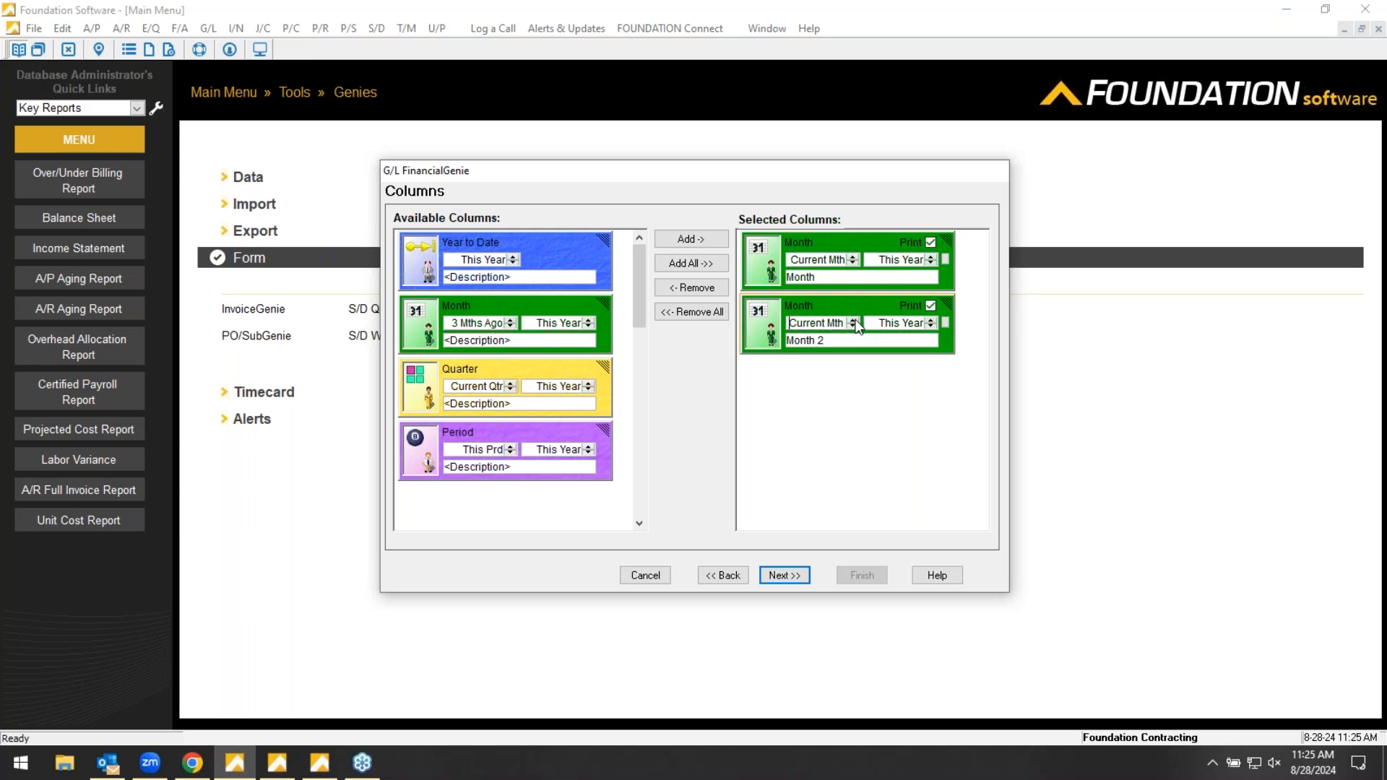
{"action": "left_click", "coordinate": [931, 328]}
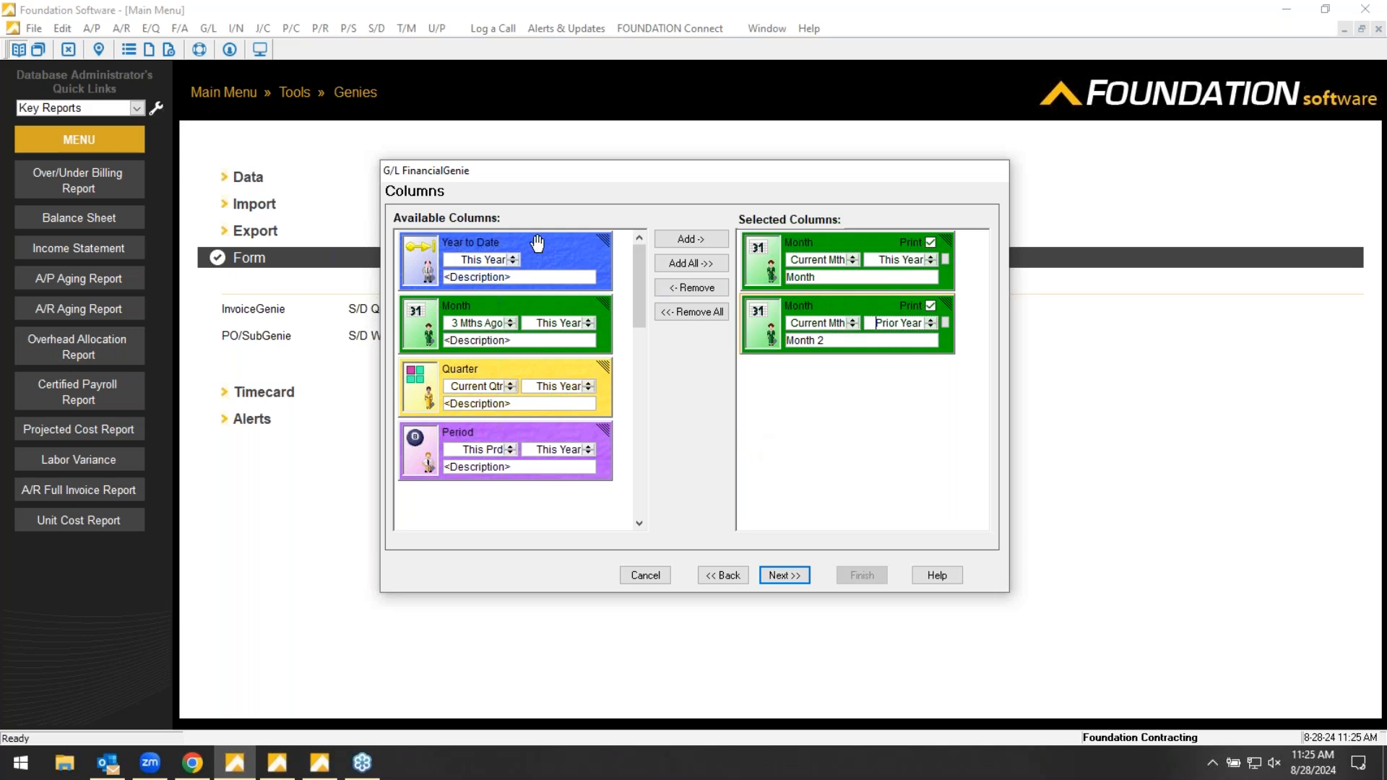
{"action": "left_click", "coordinate": [514, 272]}
{"action": "left_click", "coordinate": [513, 265]}
{"action": "left_click", "coordinate": [514, 265]}
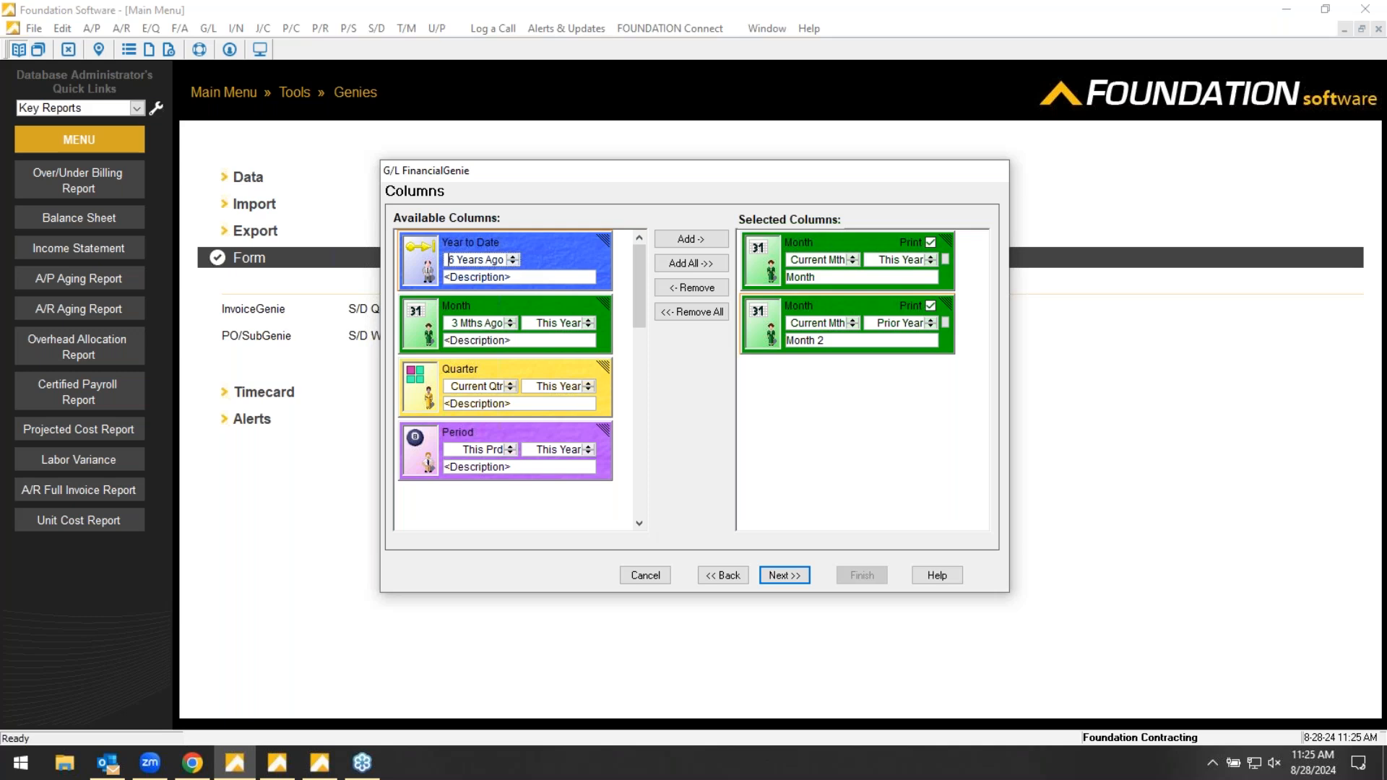
- Set the second selected Month column to Prior Mth, This Year, and add a Calculation column named Variance
{"action": "left_click_drag", "start_coordinate": [640, 265], "coordinate": [638, 409]}
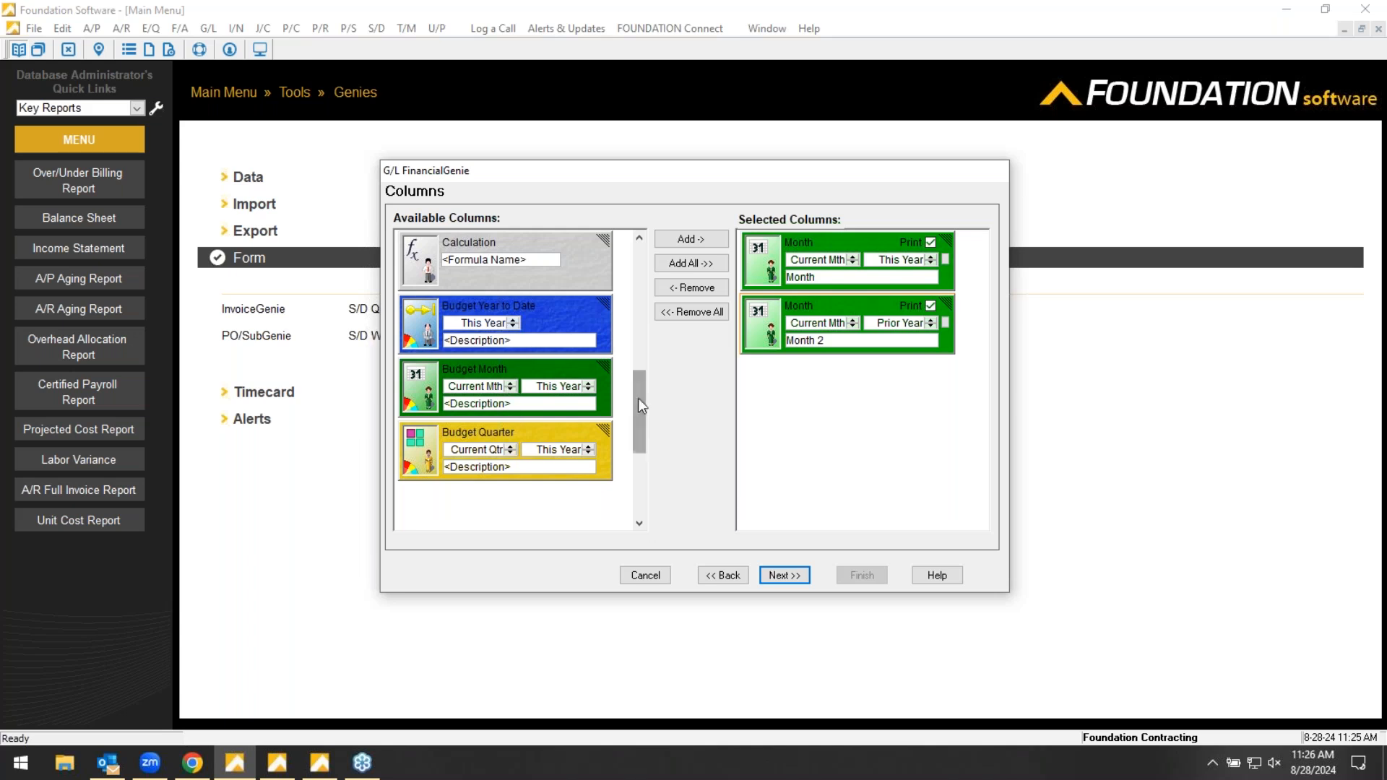
{"action": "left_click_drag", "start_coordinate": [640, 393], "coordinate": [640, 356]}
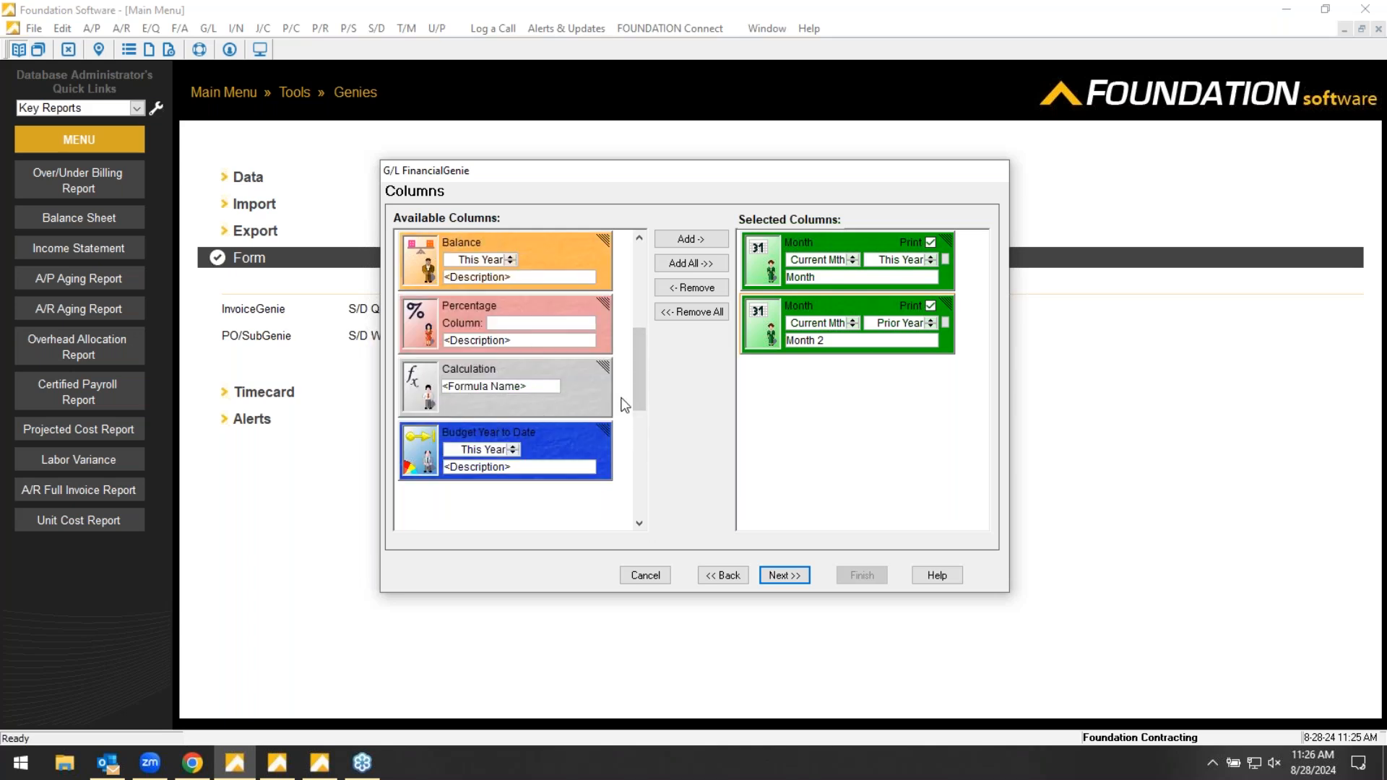
{"action": "left_click", "coordinate": [931, 320]}
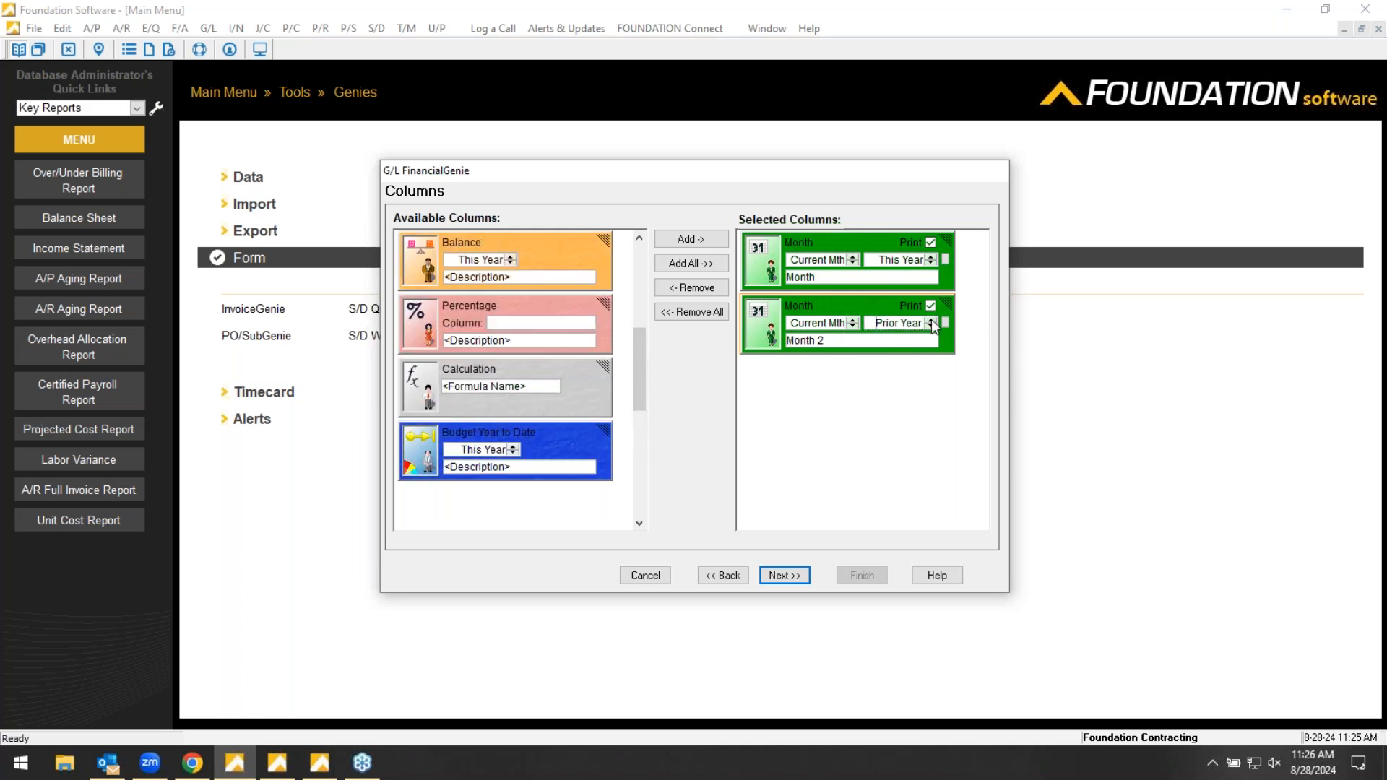
{"action": "left_click", "coordinate": [854, 326]}
{"action": "double_click", "coordinate": [527, 369]}
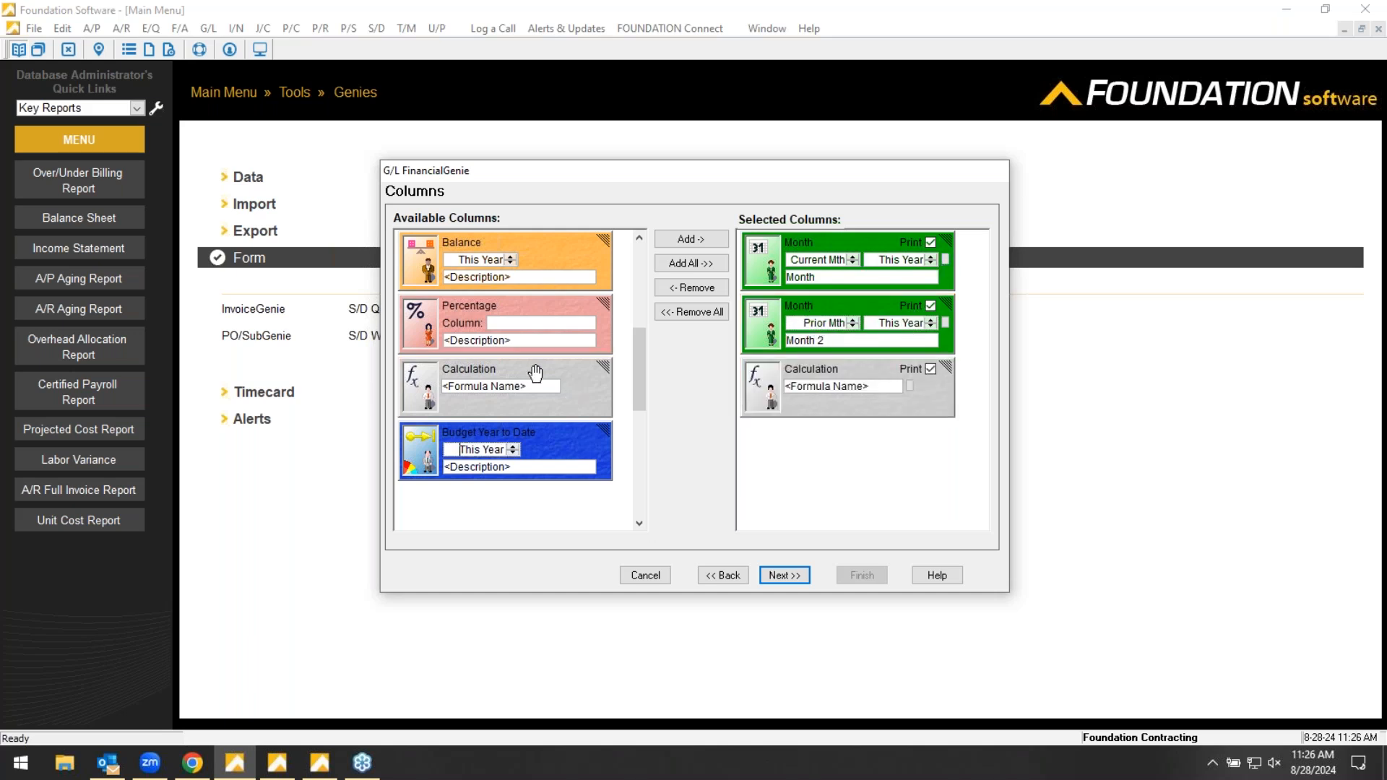
{"action": "left_click", "coordinate": [838, 382]}
{"action": "type", "text": "Variance"}
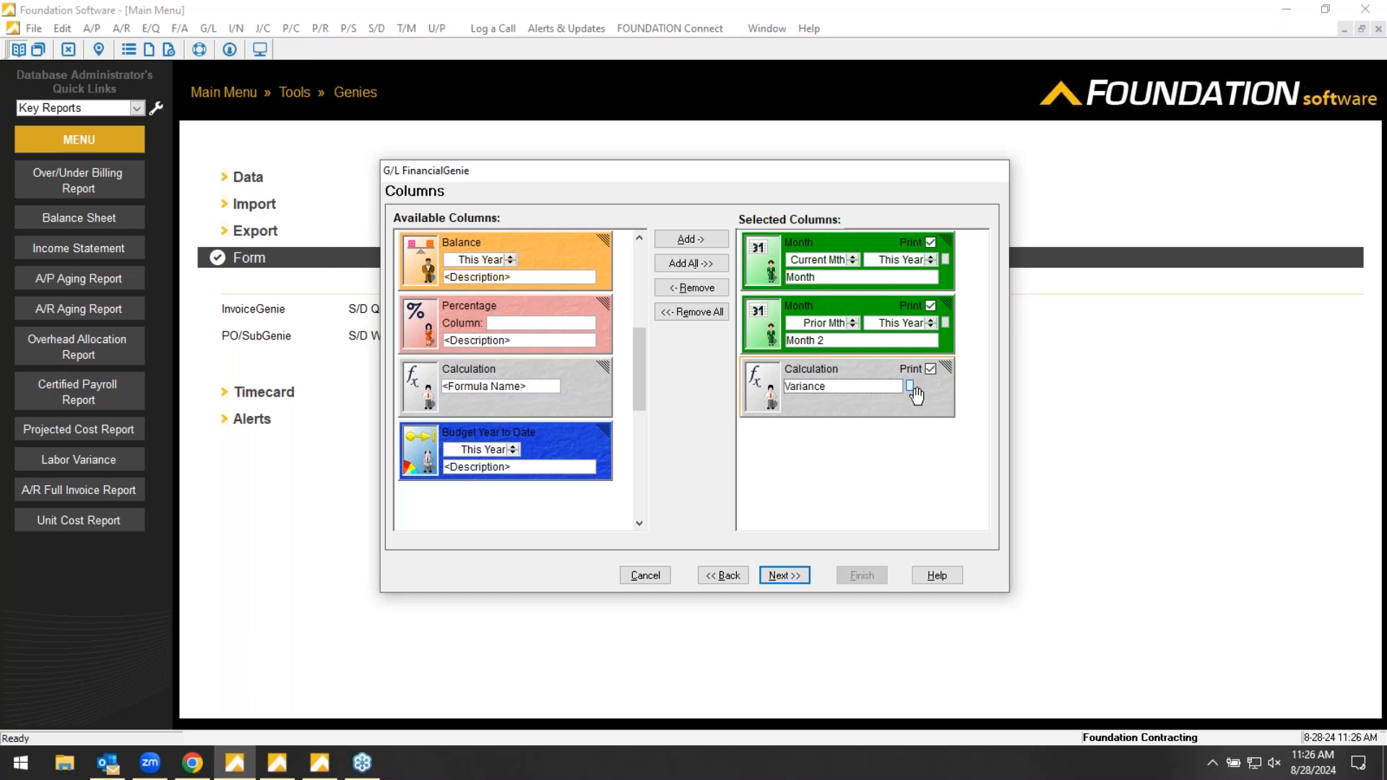
- Define the Variance column's equation as Month - Month 2
{"action": "left_click", "coordinate": [910, 383]}
{"action": "left_click", "coordinate": [935, 385]}
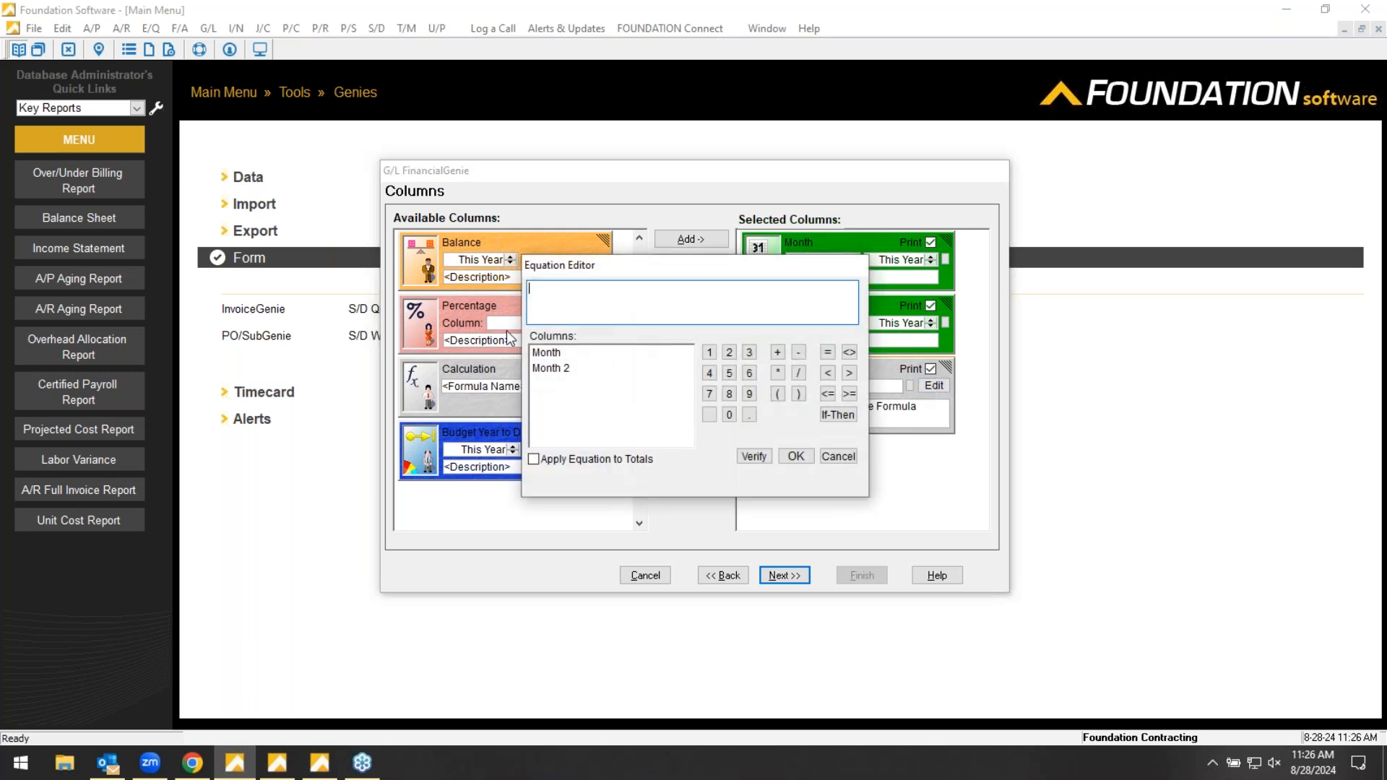
{"action": "double_click", "coordinate": [547, 352]}
{"action": "left_click", "coordinate": [798, 352]}
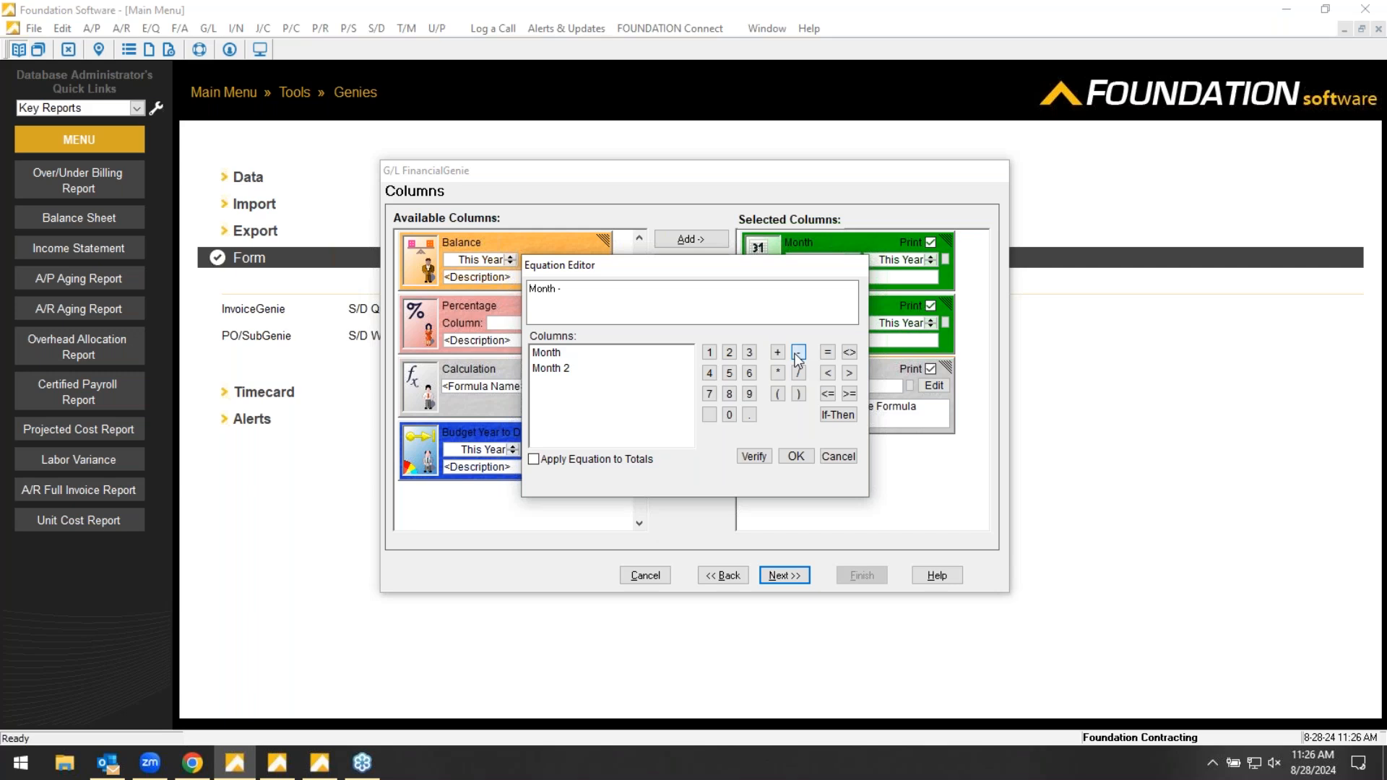
{"action": "double_click", "coordinate": [571, 369]}
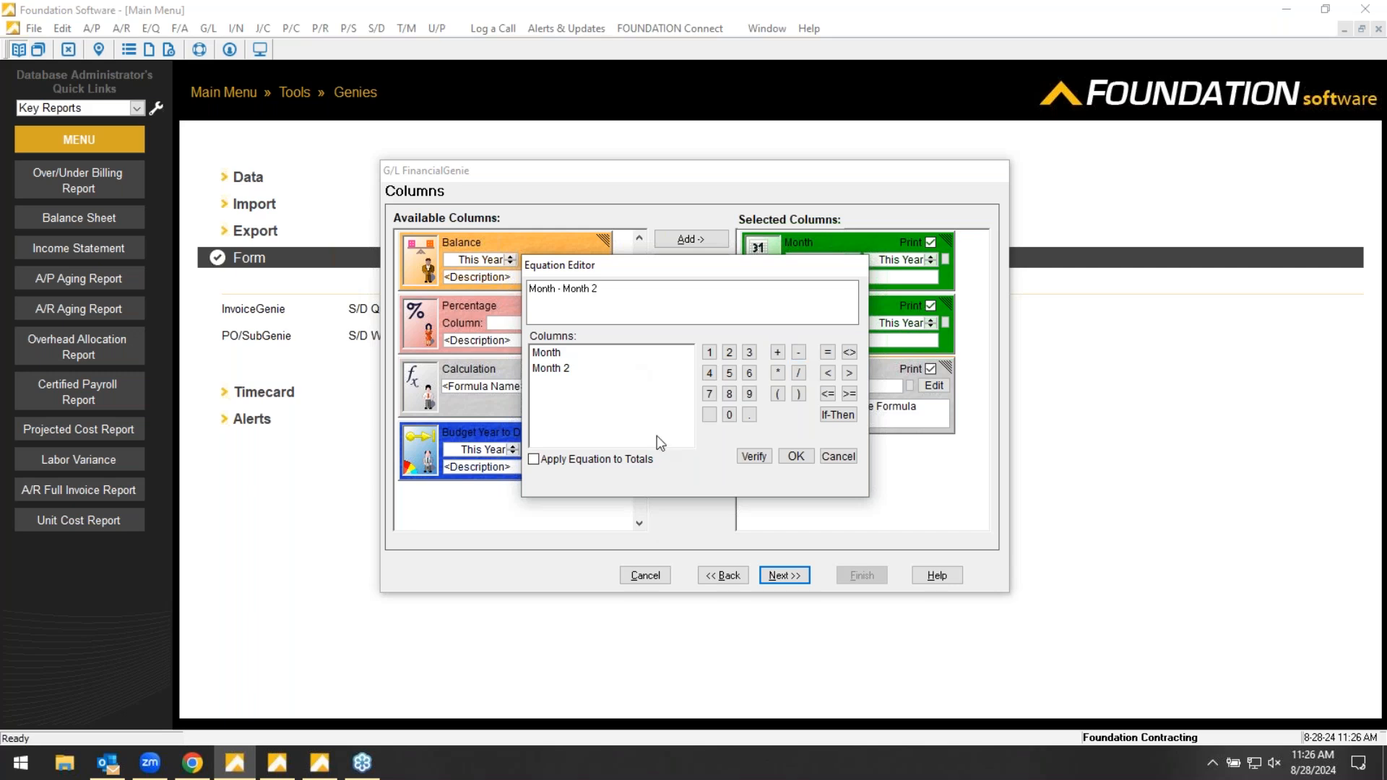
{"action": "left_click", "coordinate": [803, 455]}
- Continue past the report layout and finish the genie, keeping the name Income Statement
{"action": "left_click", "coordinate": [800, 576]}
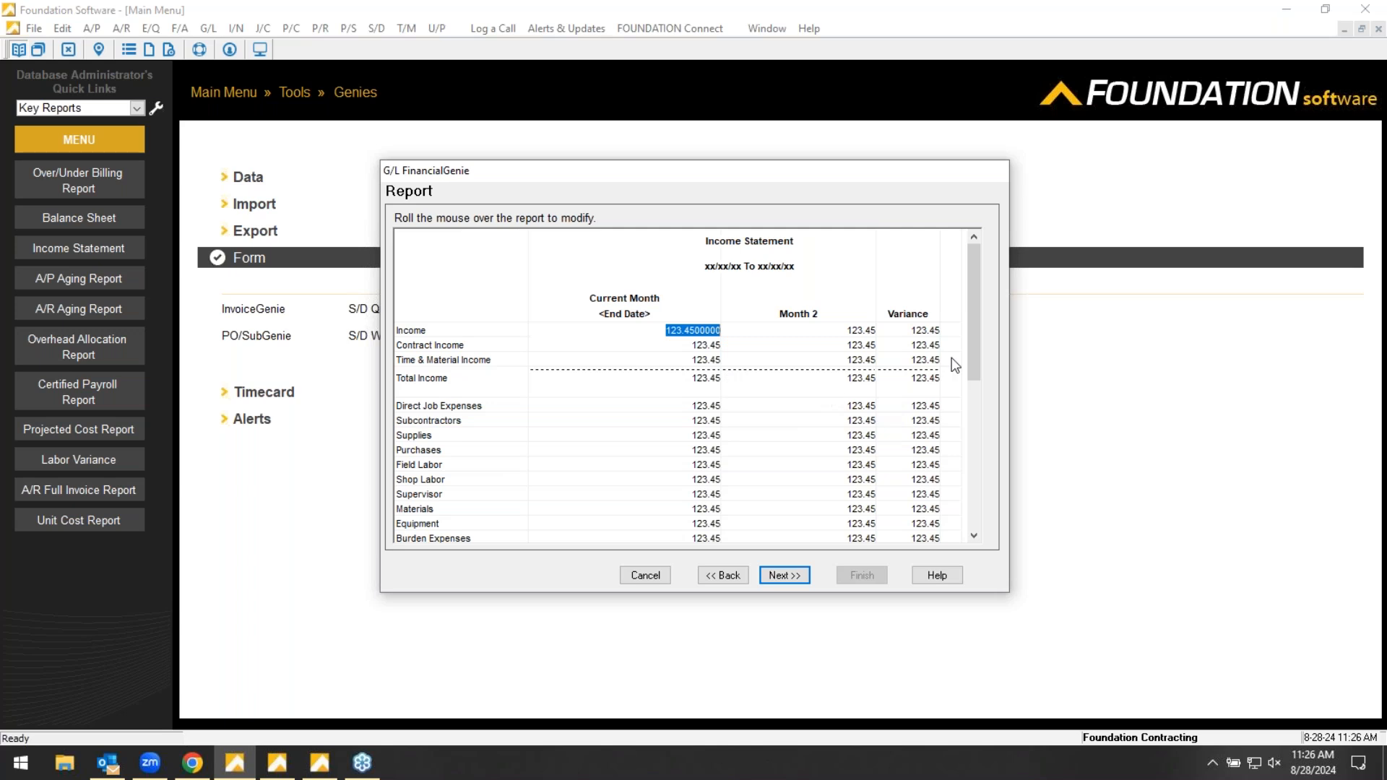
{"action": "left_click", "coordinate": [790, 576]}
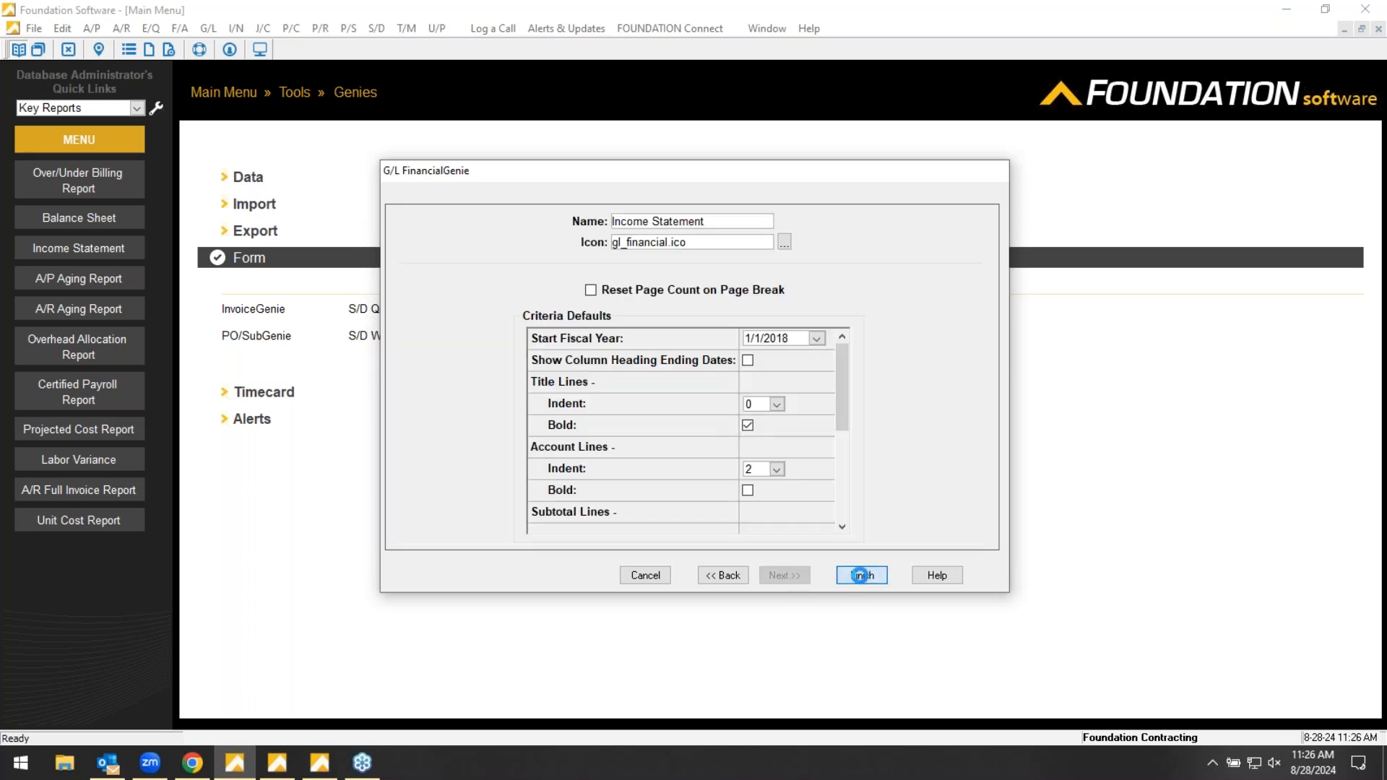
{"action": "left_click", "coordinate": [860, 575]}
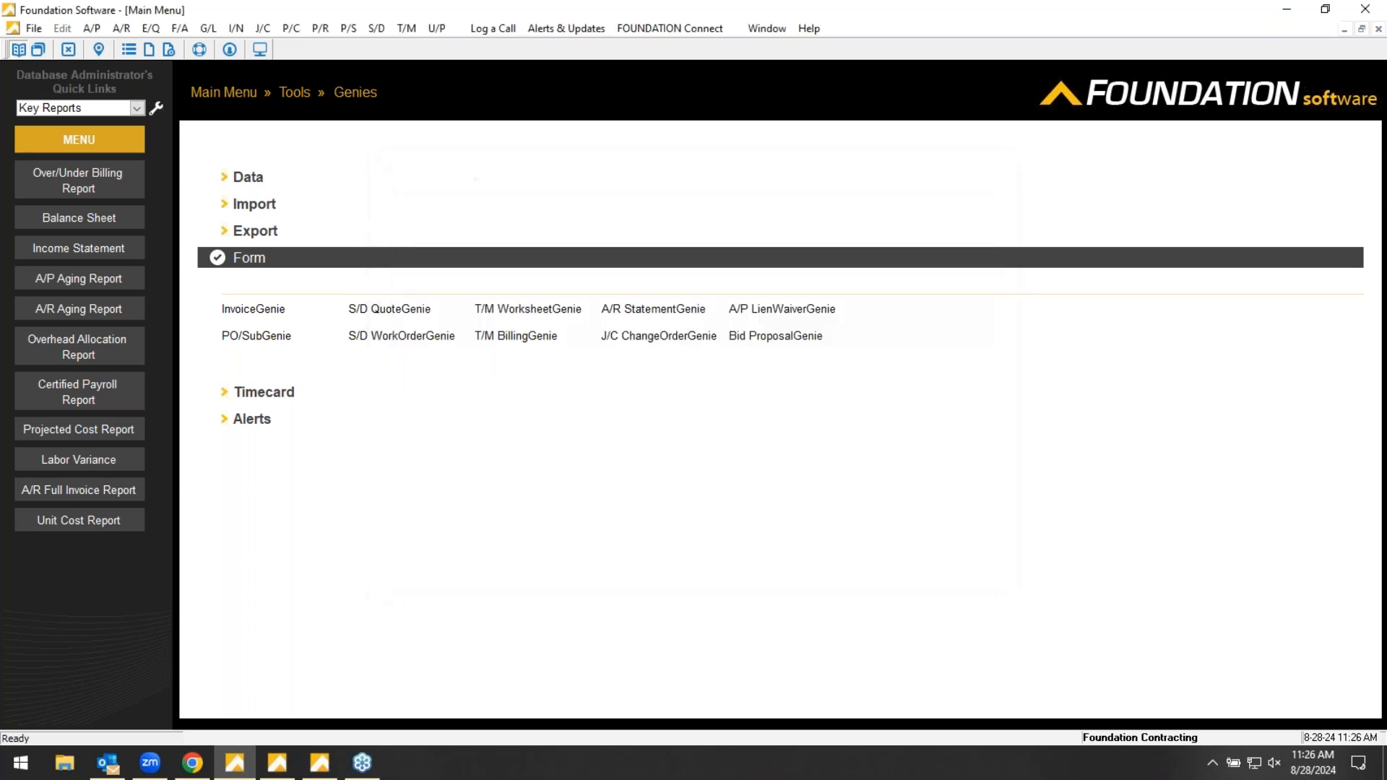
- Run the Income Statement from the General Ledger DataGenie reports, review its month and Variance columns, and close it
{"action": "left_click", "coordinate": [225, 93]}
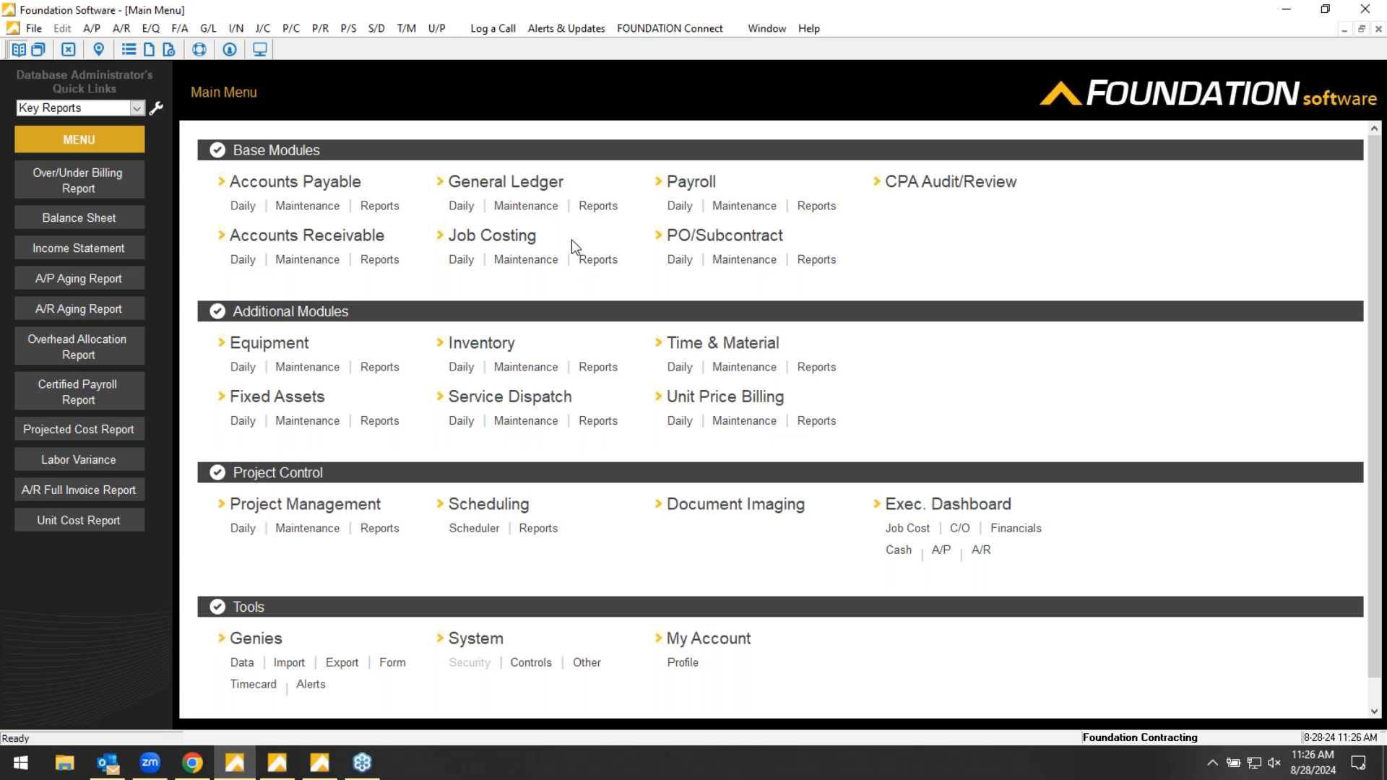
{"action": "left_click", "coordinate": [598, 207]}
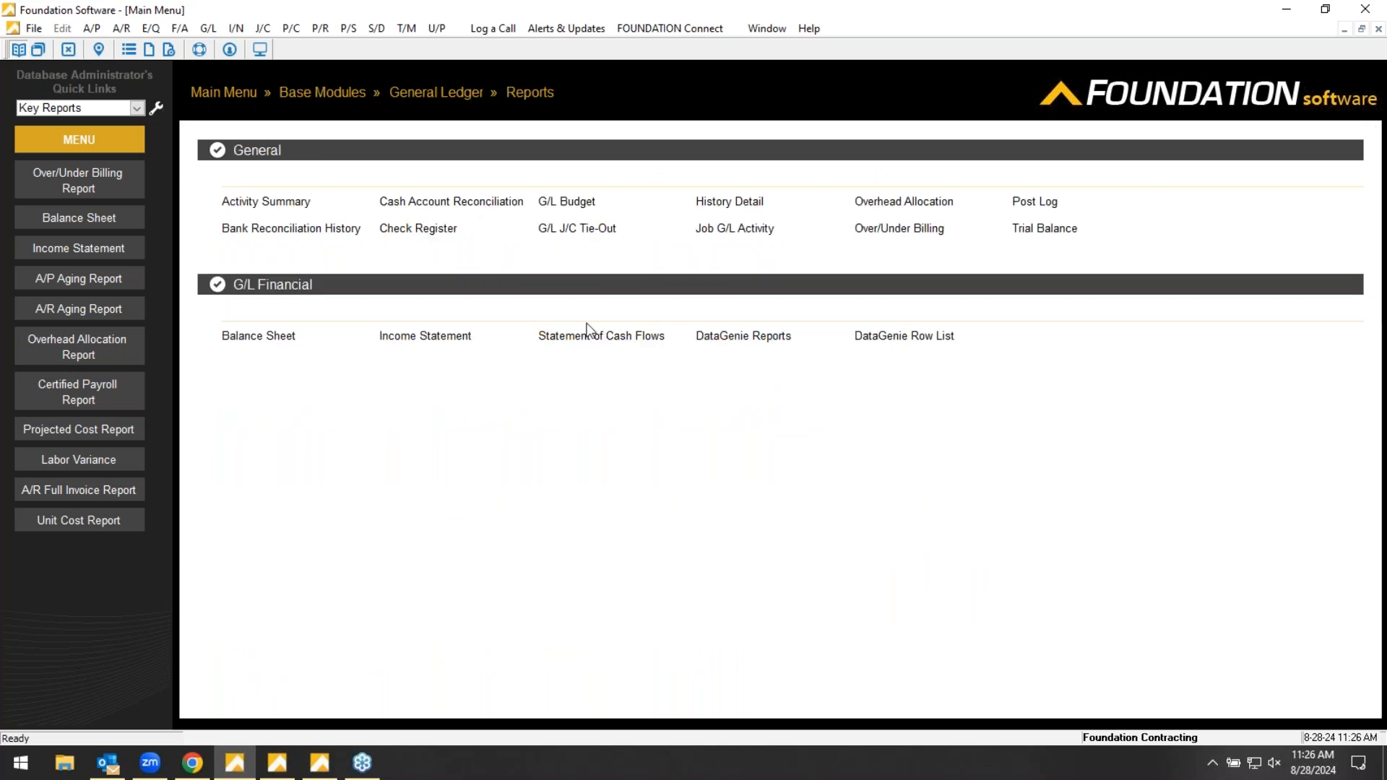
{"action": "left_click", "coordinate": [759, 337]}
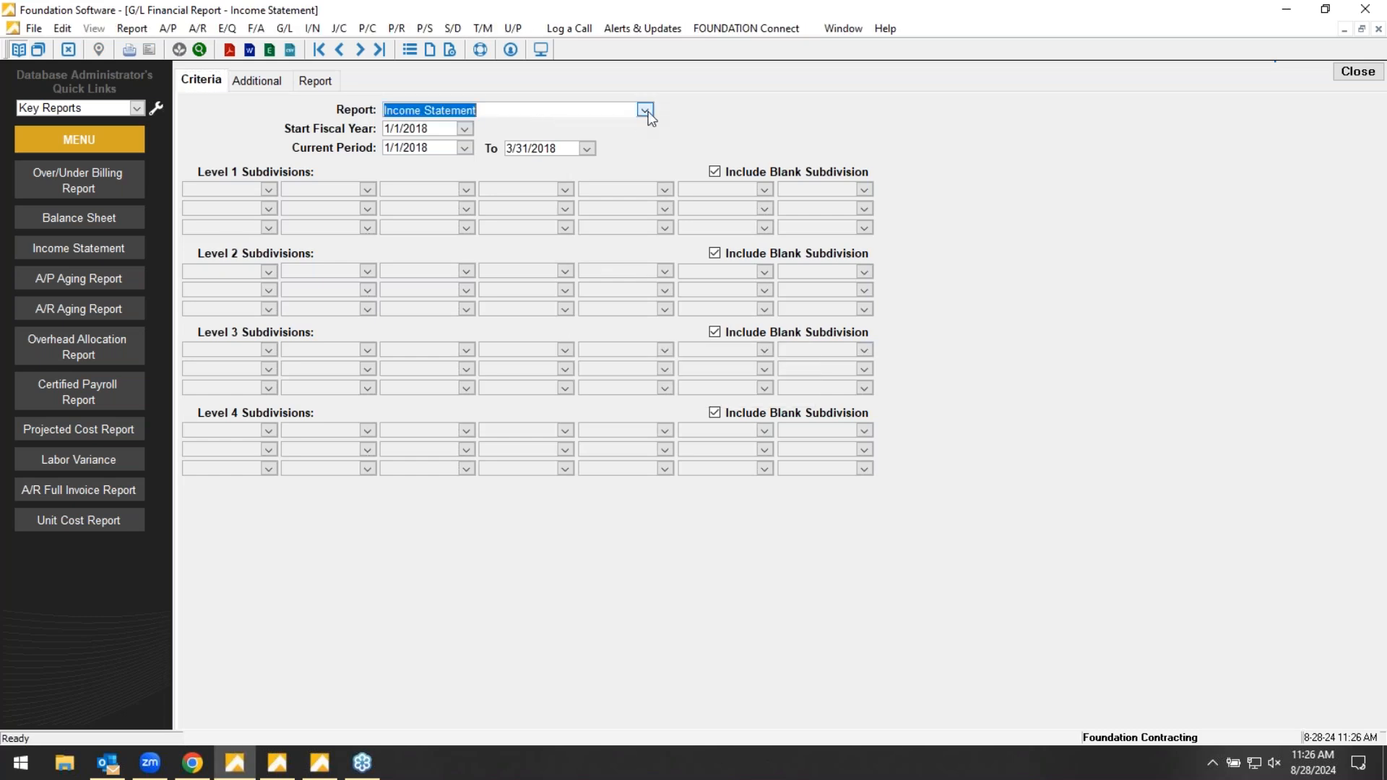
{"action": "left_click", "coordinate": [538, 113]}
{"action": "left_click", "coordinate": [463, 216]}
{"action": "left_click", "coordinate": [314, 81]}
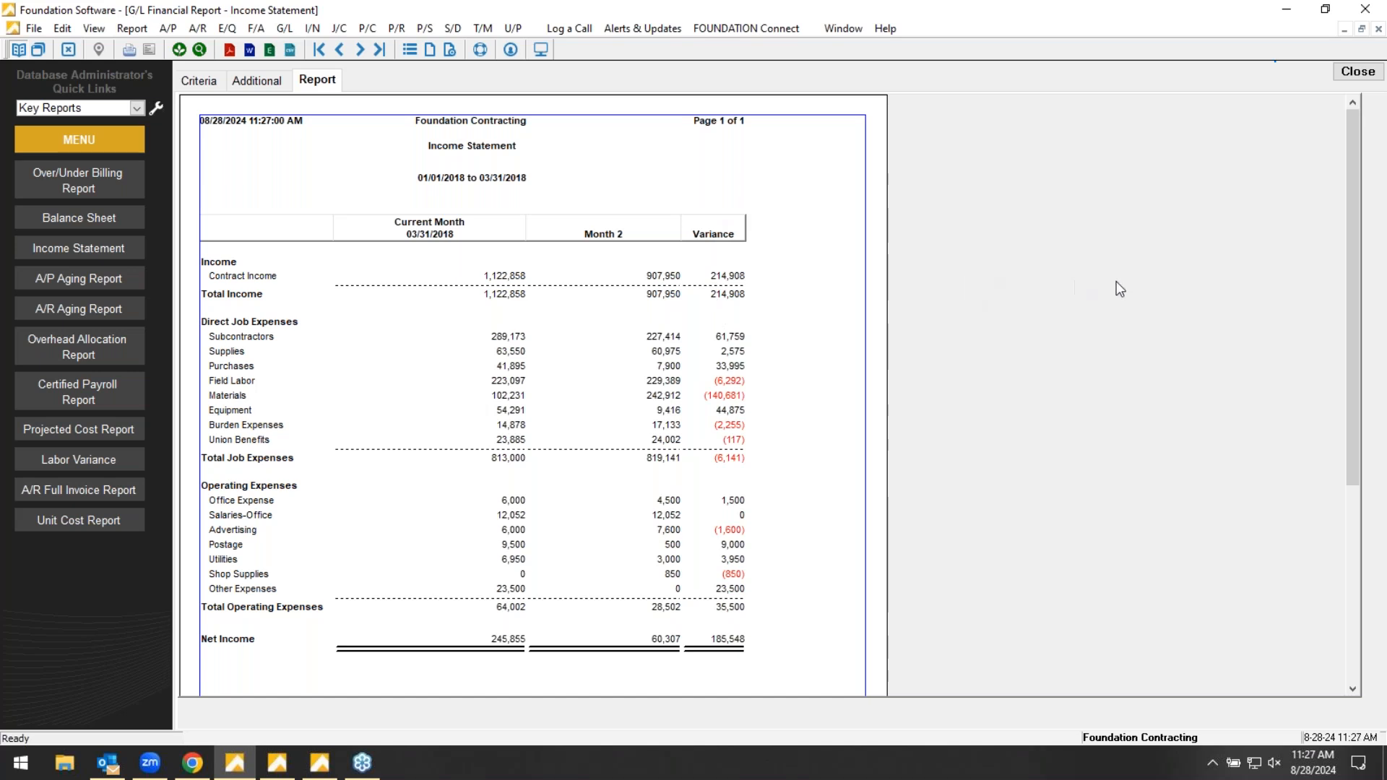
{"action": "left_click", "coordinate": [1345, 72]}
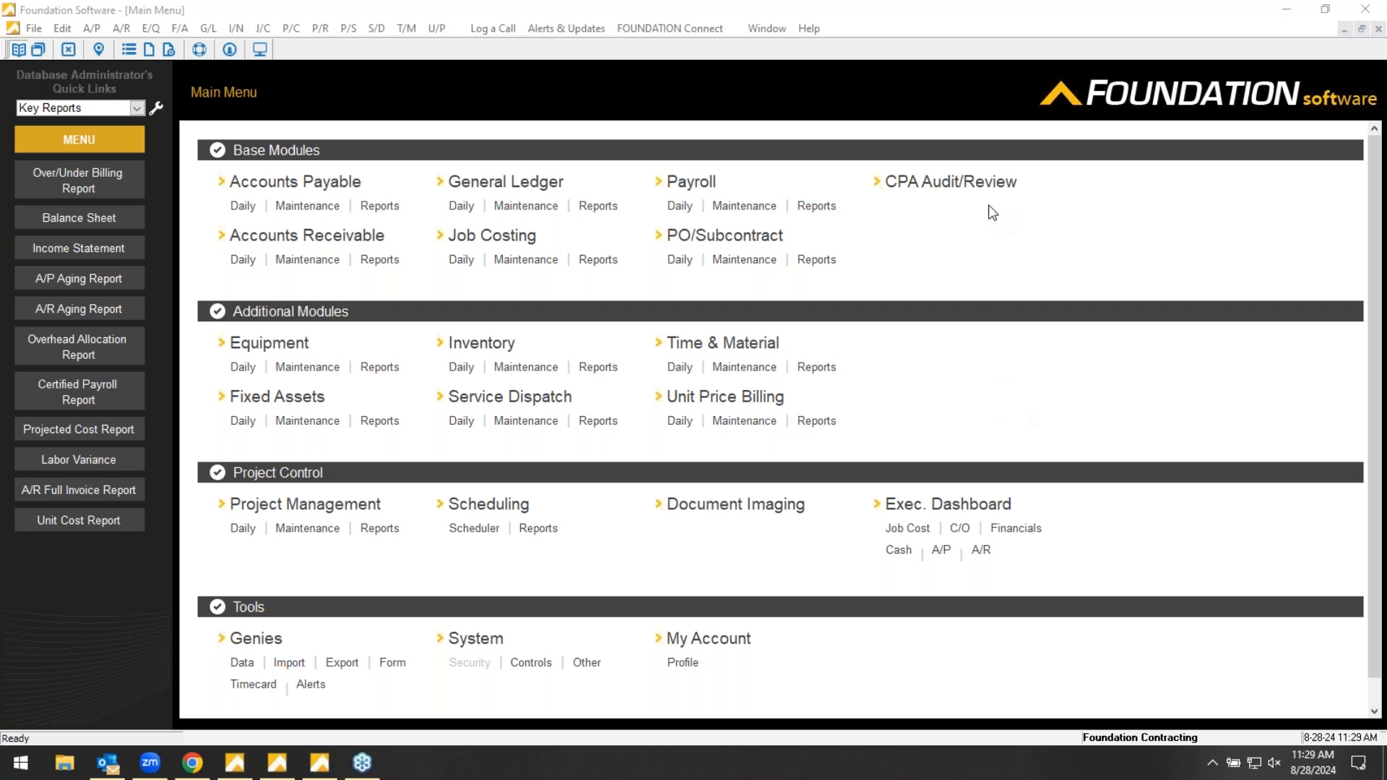
{"action": "left_click", "coordinate": [1149, 253]}
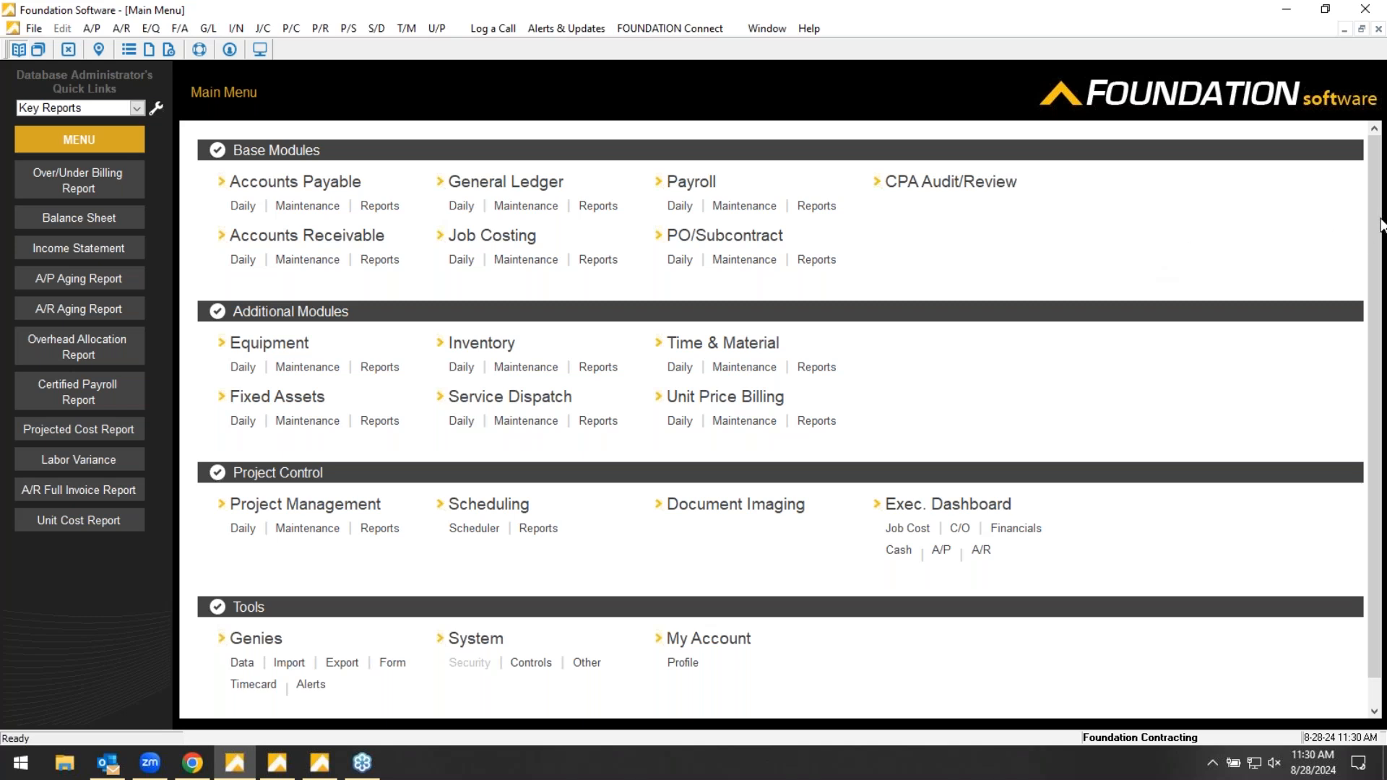
{"action": "left_click", "coordinate": [1370, 280]}
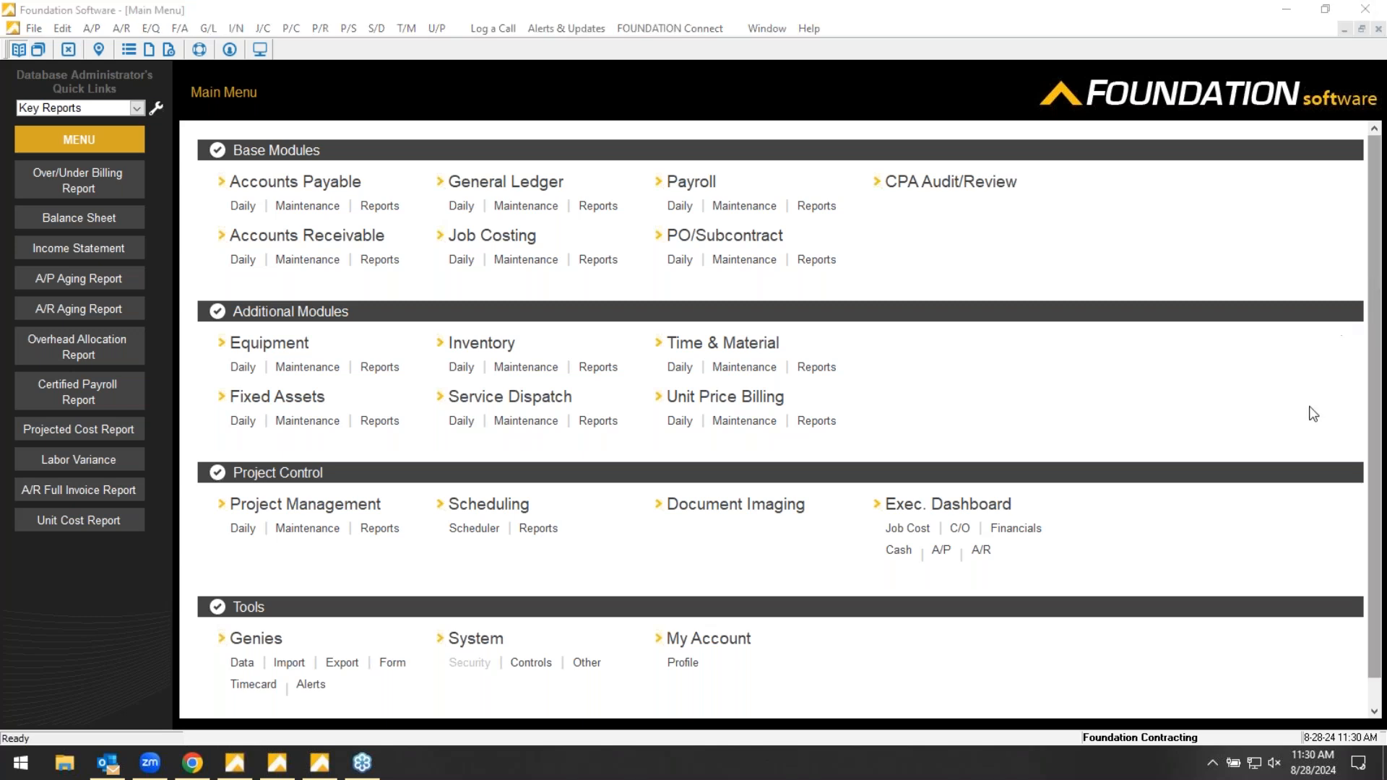